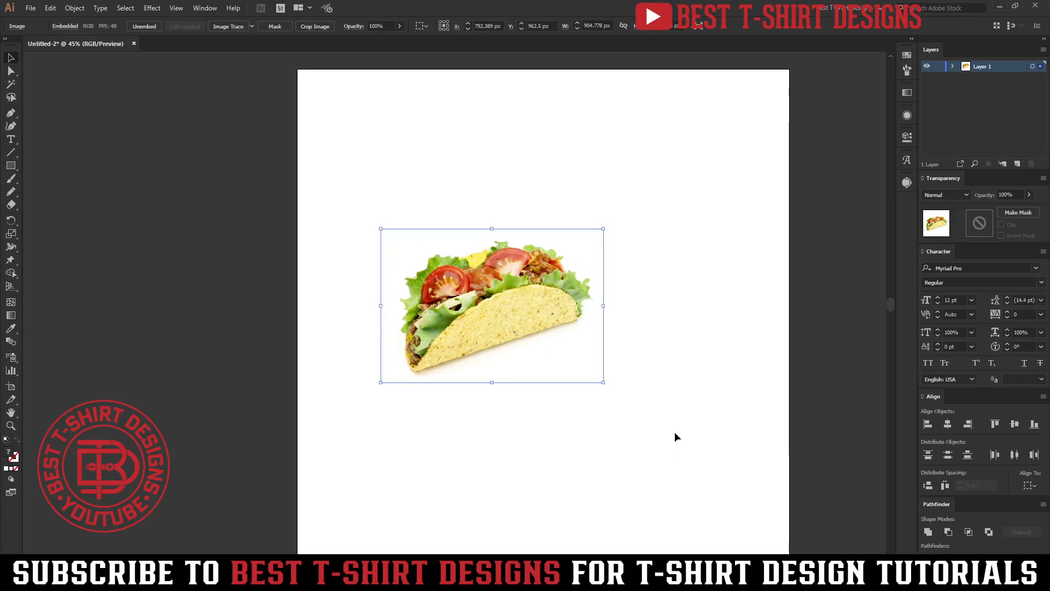
left_click(636, 170)
left_click_drag(656, 196, 316, 442)
left_click(638, 300)
left_click_drag(659, 176, 327, 470)
left_click(685, 279)
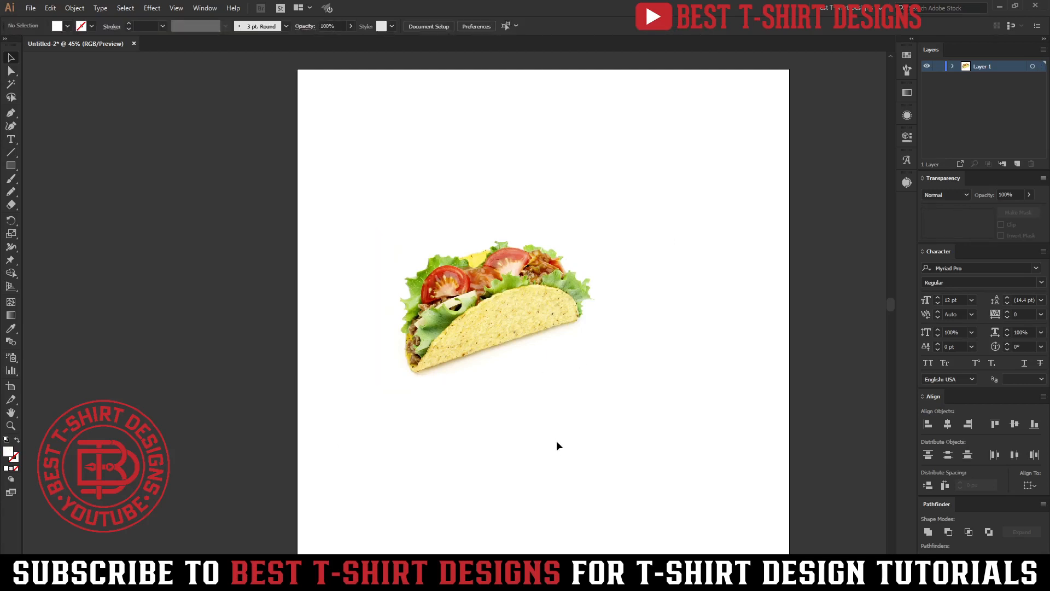
Switch to the browser and look through the taco image results and related images for reference photos and illustrations.
mouse_move(524, 580)
left_click(532, 527)
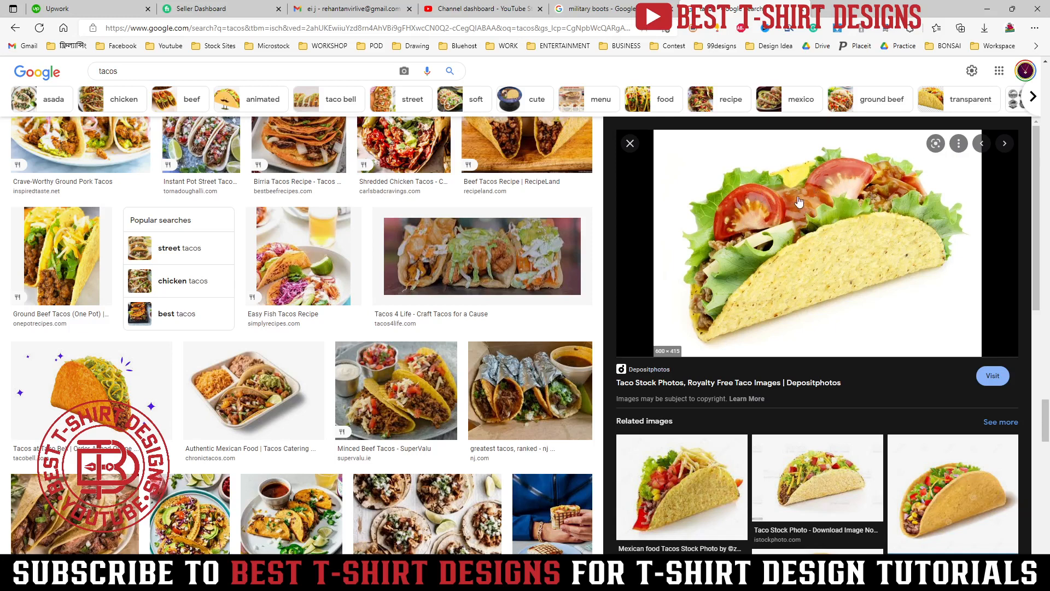
left_click(925, 474)
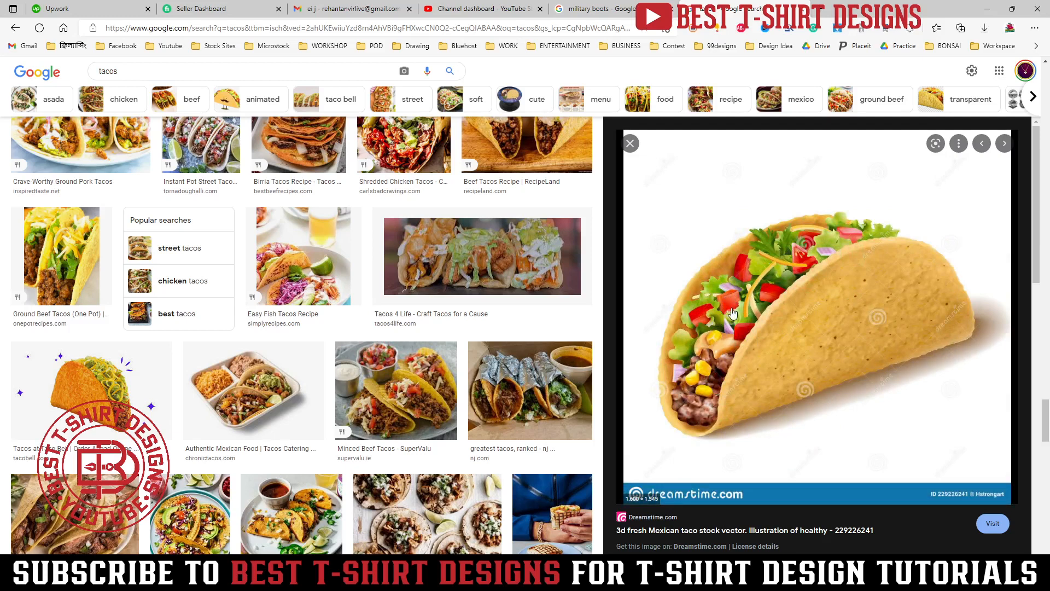
scroll(733, 313, "down", 5)
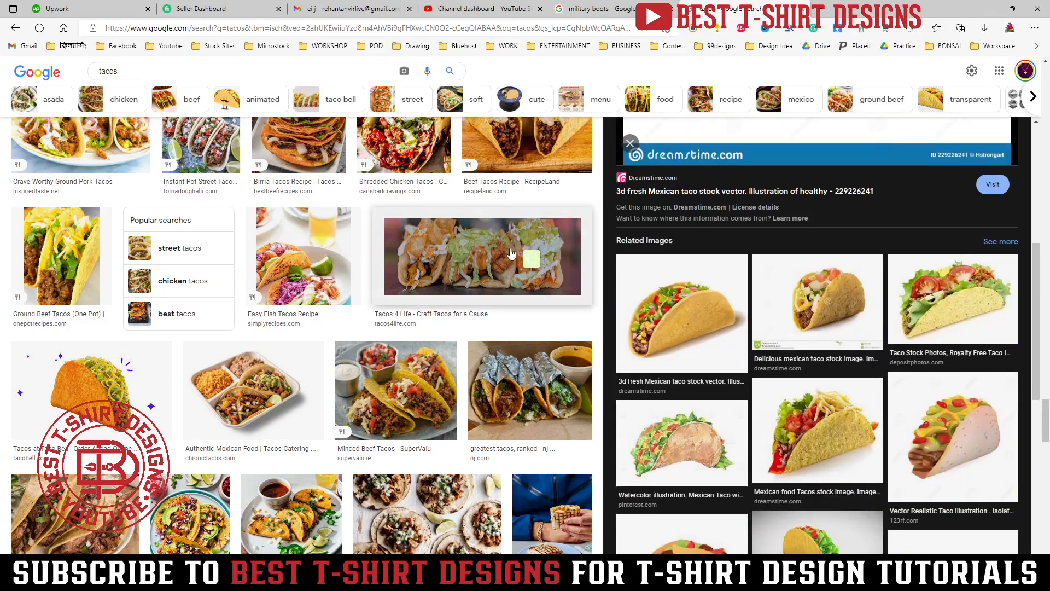
mouse_move(511, 253)
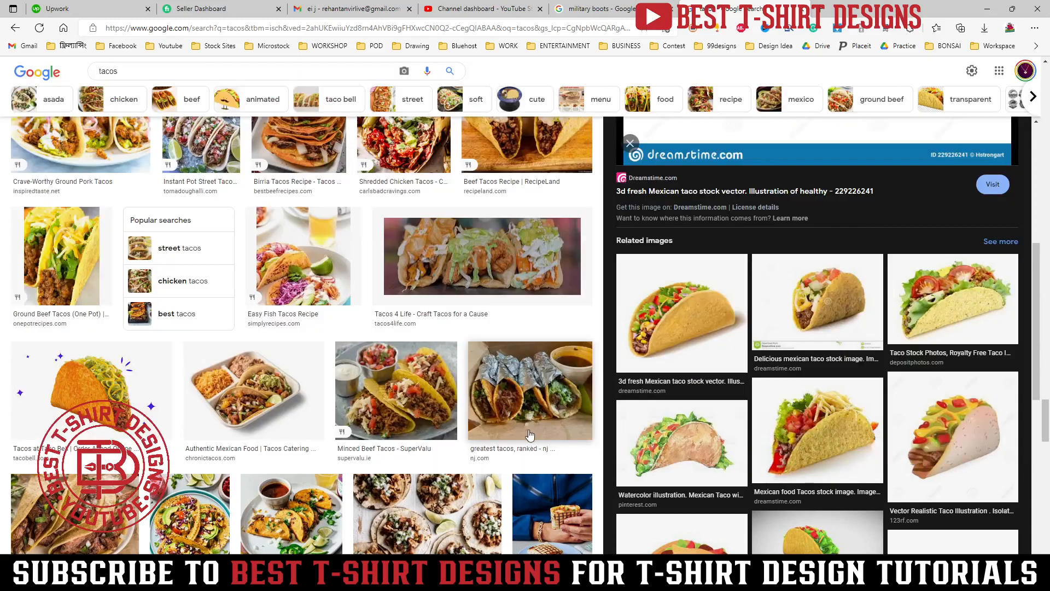
mouse_move(526, 403)
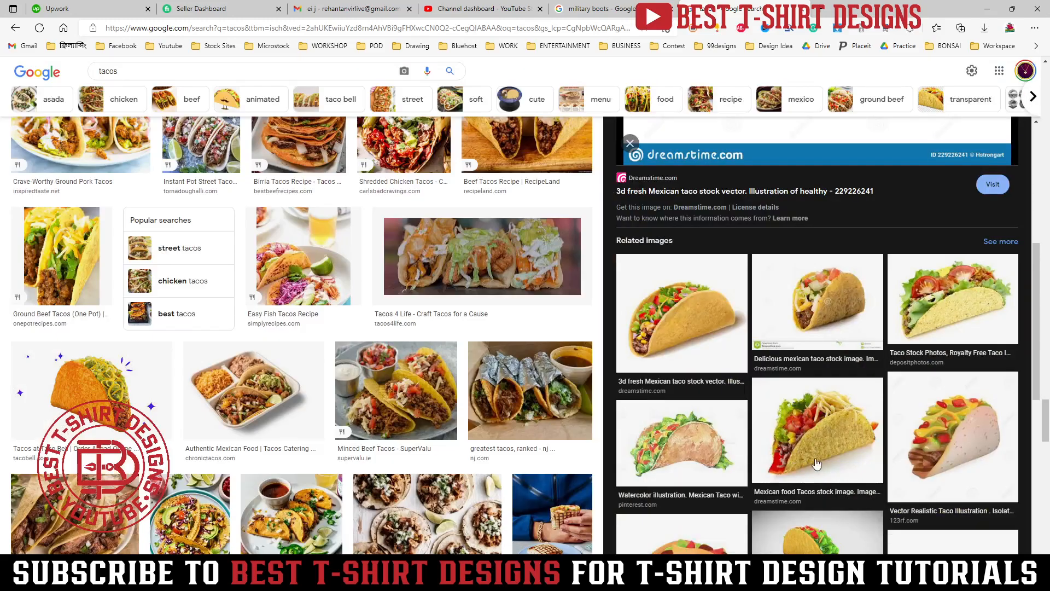
scroll(866, 479, "down", 5)
scroll(866, 479, "down", 3)
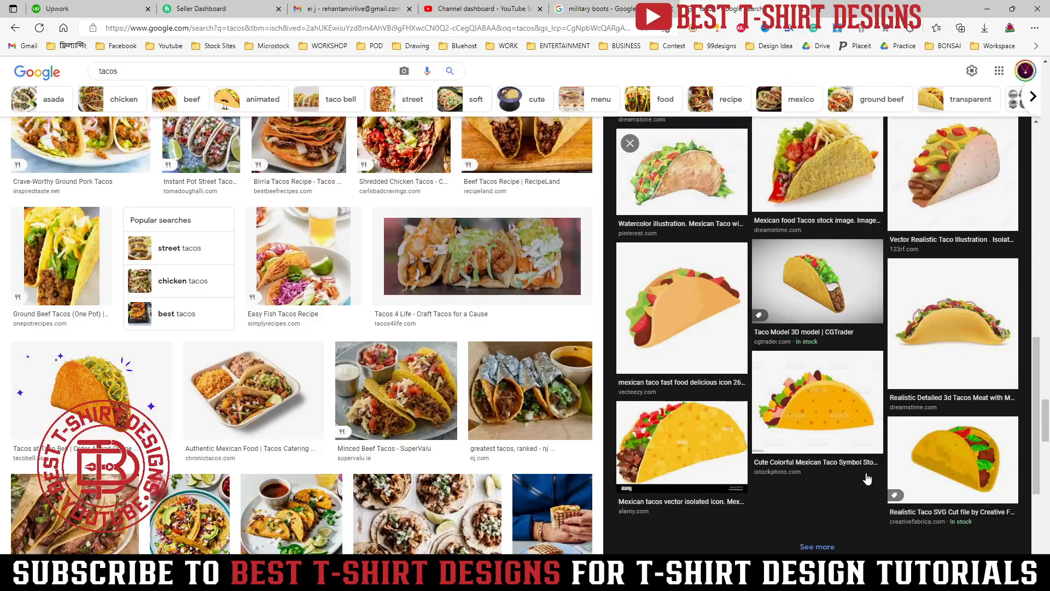
scroll(867, 479, "up", 1)
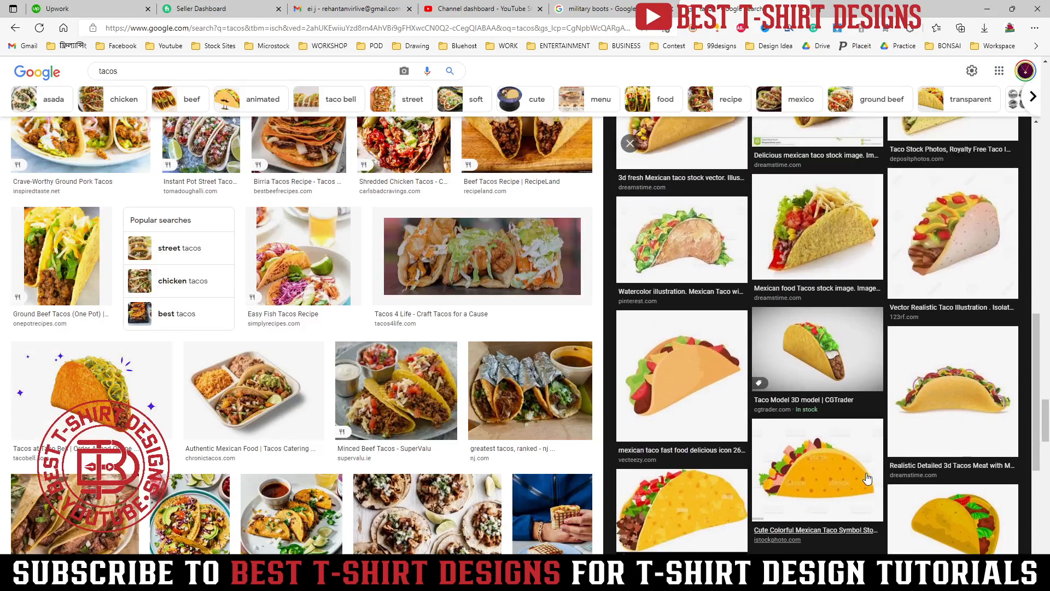
scroll(868, 479, "down", 2)
scroll(867, 479, "up", 3)
scroll(868, 479, "up", 3)
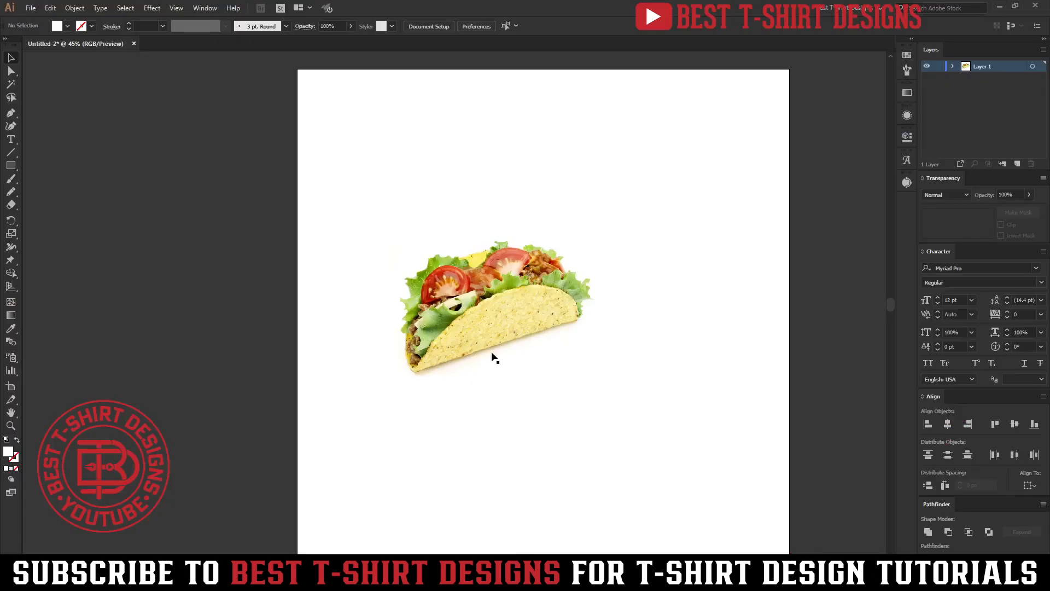
Lower the taco photo's opacity to 74% and lock the photo in place.
left_click(494, 328)
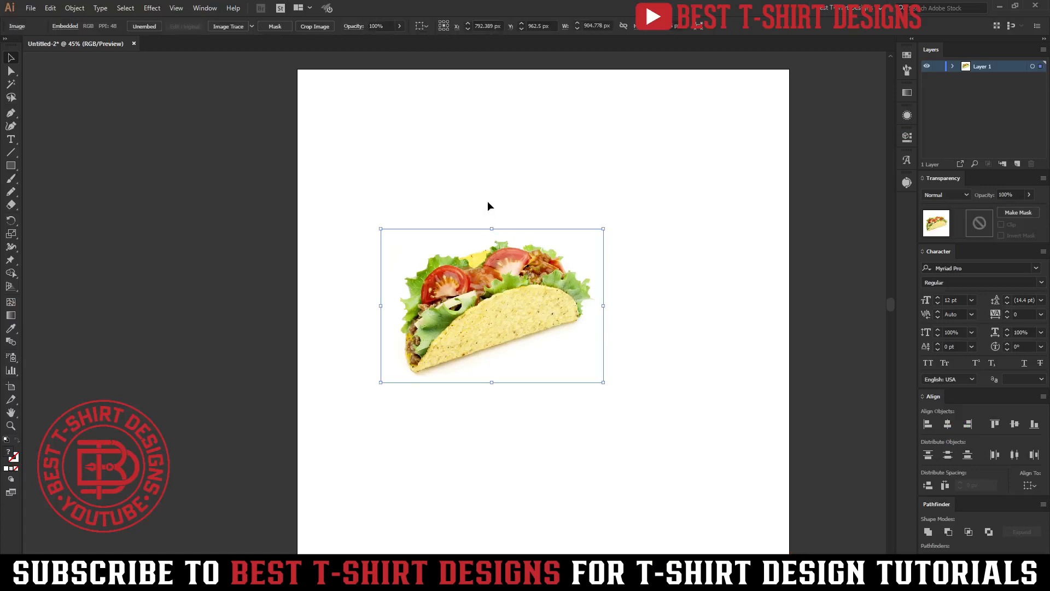
left_click_drag(473, 191, 656, 427)
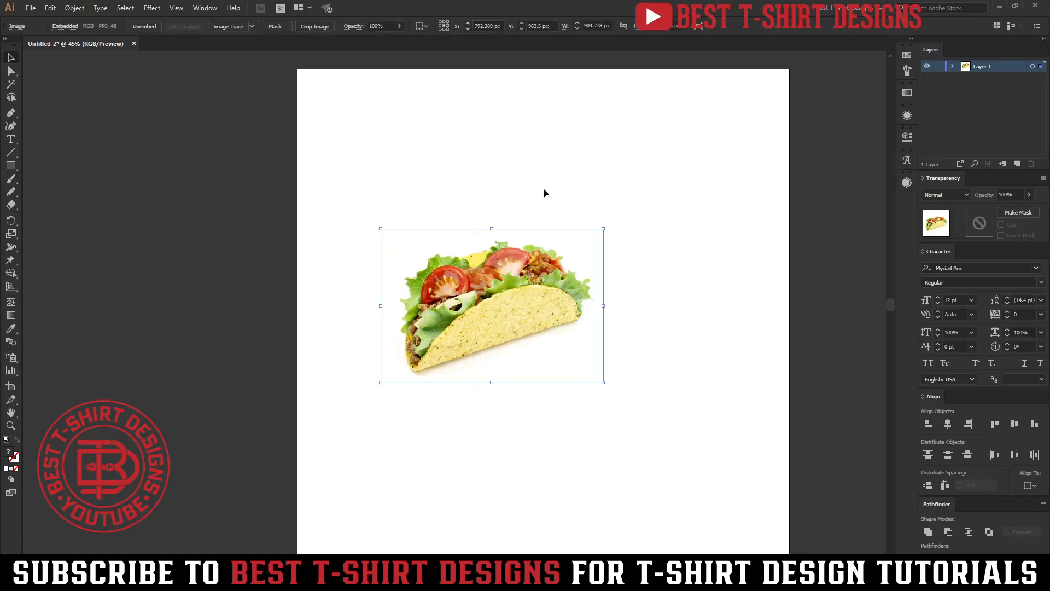
left_click(399, 27)
left_click(461, 138)
left_click(461, 137)
left_click_drag(431, 144, 586, 397)
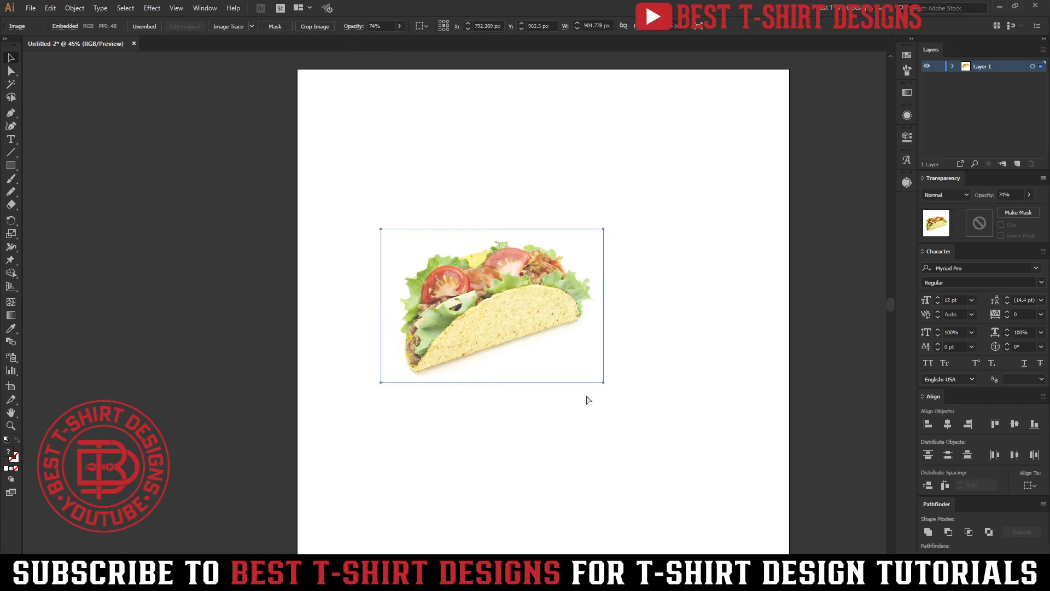
left_click(589, 396)
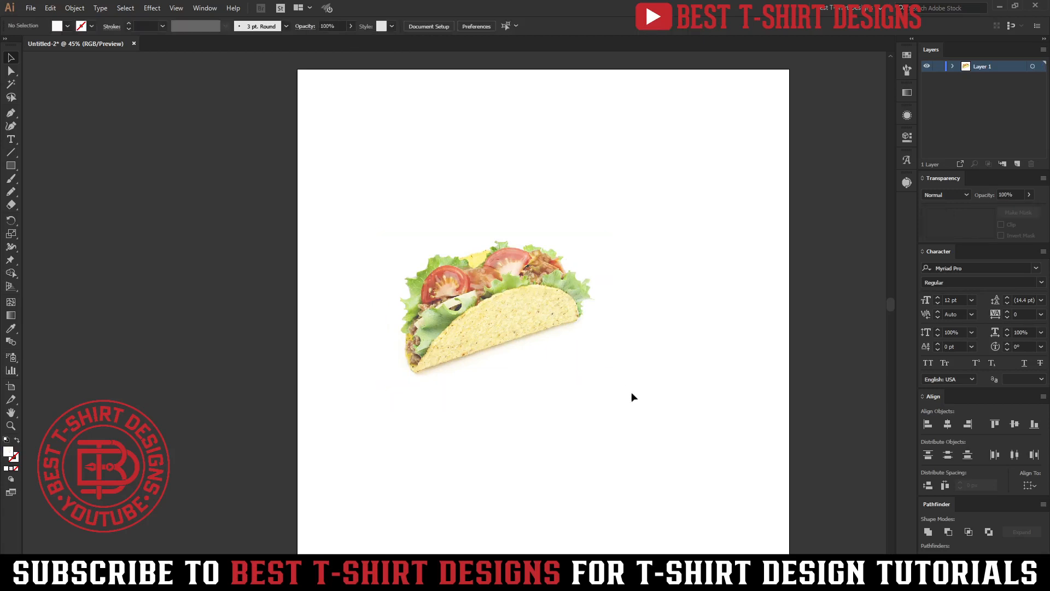
left_click(76, 9)
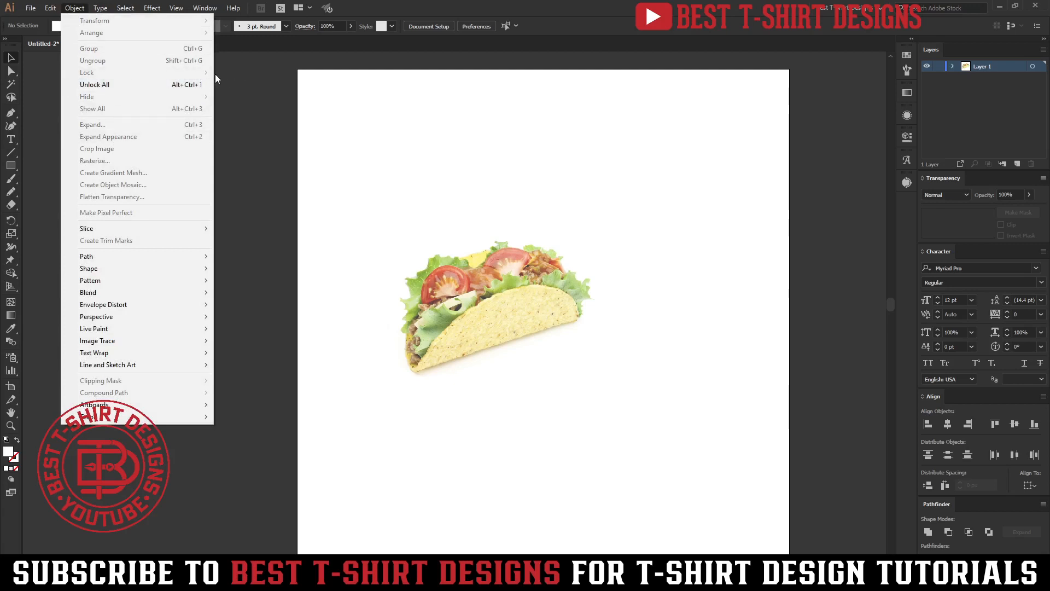
left_click(366, 157)
left_click_drag(354, 152, 627, 372)
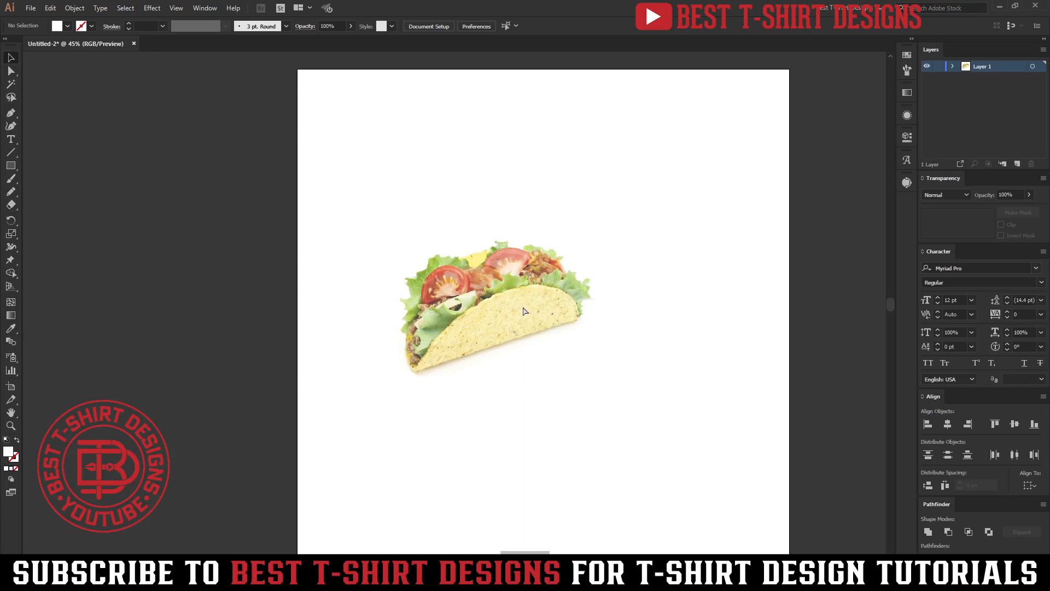
Set up the Paintbrush with a red 1 pt stroke and the Touch Calligraphic brush for tracing the taco.
scroll(523, 309, "up", 5)
scroll(523, 306, "up", 1)
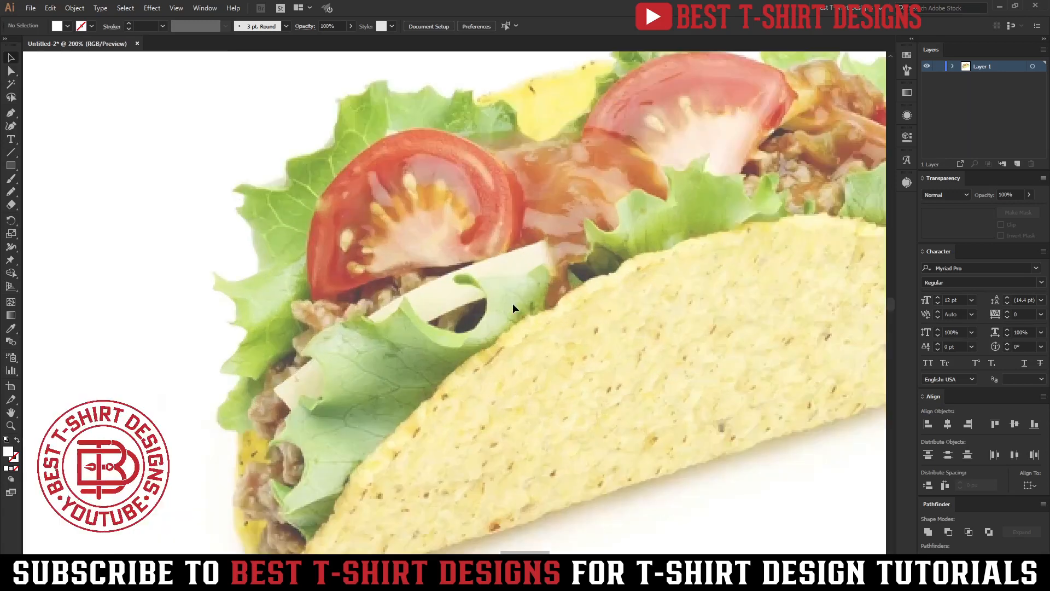
scroll(513, 303, "down", 2)
scroll(564, 254, "up", 1)
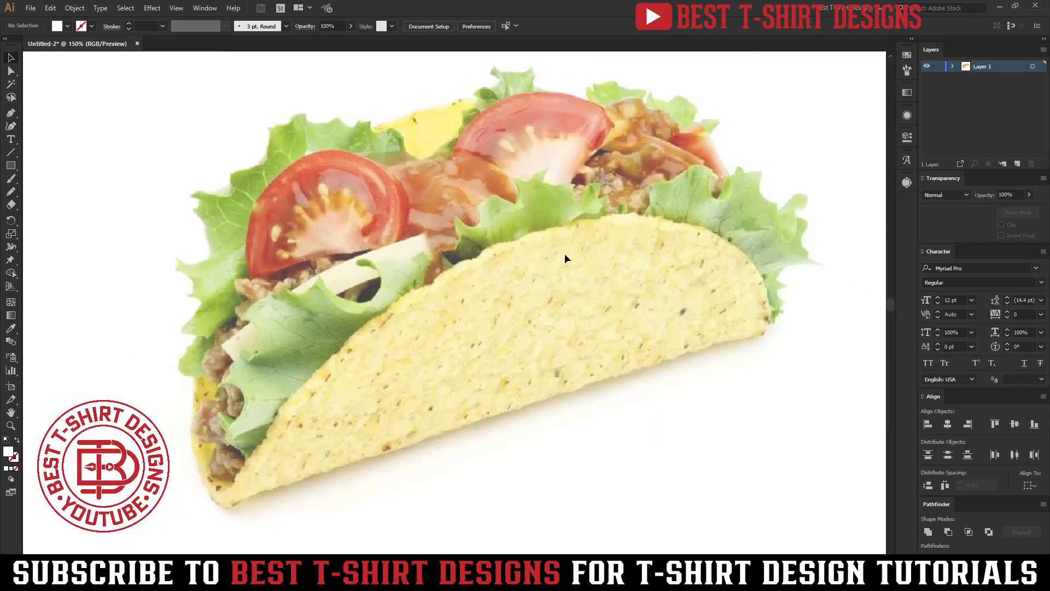
scroll(565, 254, "down", 3)
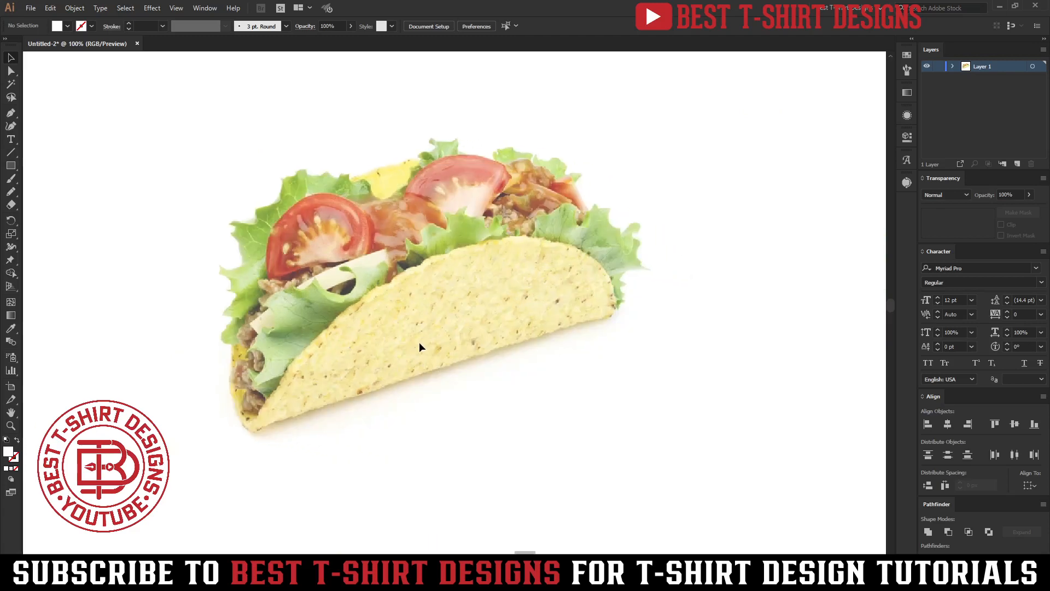
key("b")
left_click(68, 26)
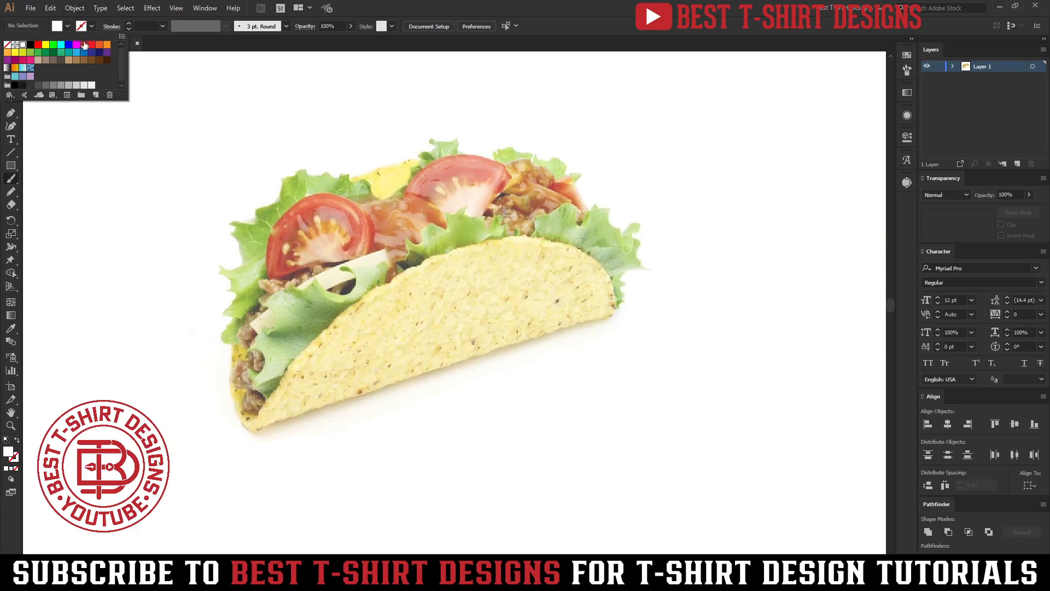
left_click(85, 44)
left_click(62, 27)
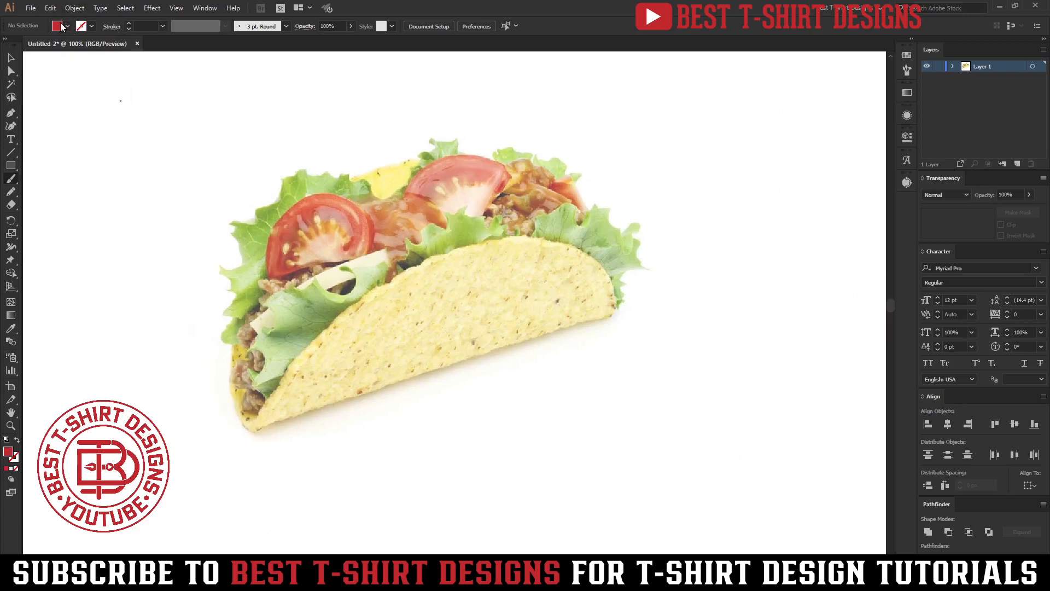
left_click(260, 28)
left_click(241, 49)
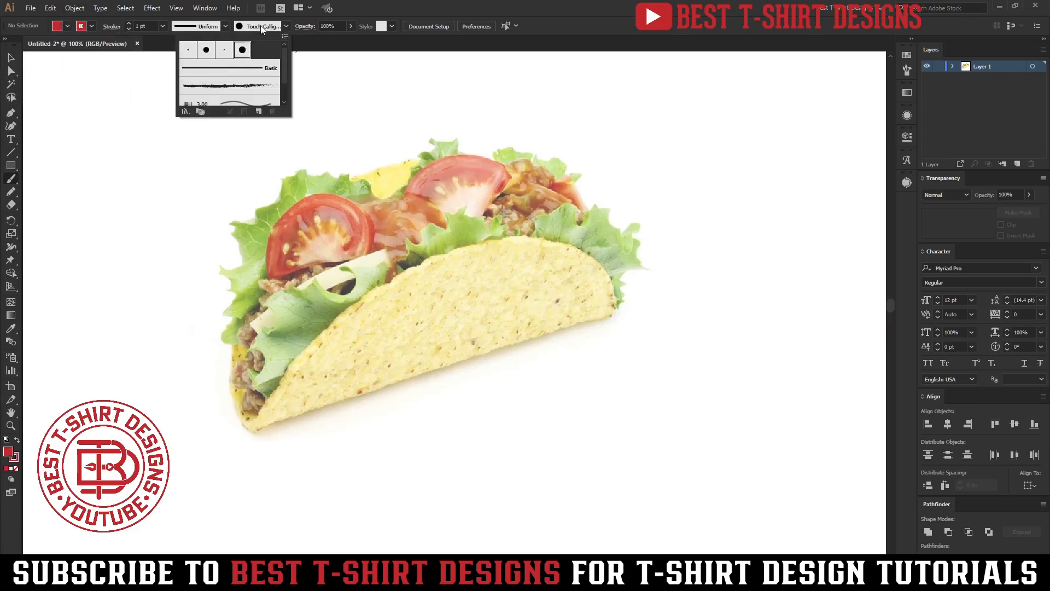
left_click(264, 28)
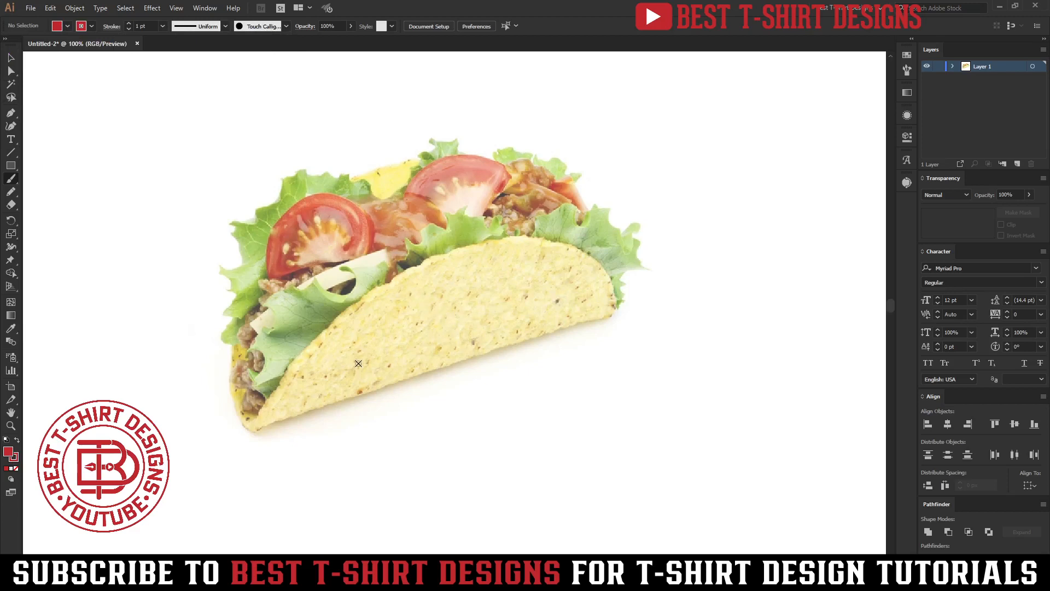
Paint the front taco shell's outline over the photo, with a nearly straight sloping bottom edge and an arched top edge.
left_click_drag(245, 436, 667, 294)
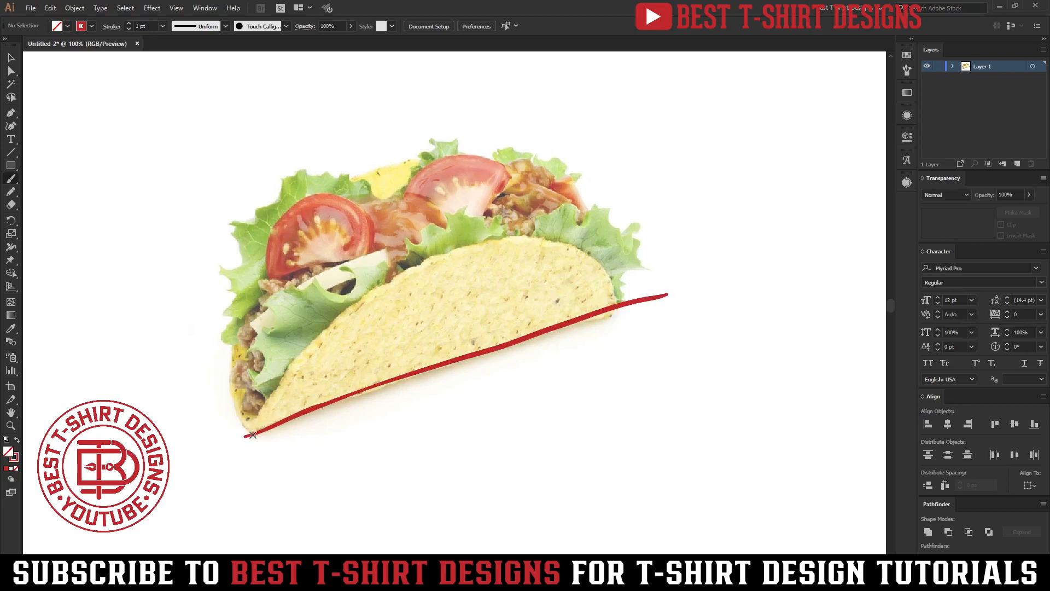
mouse_move(244, 445)
left_mouse_down()
mouse_move(307, 356)
mouse_move(333, 328)
left_mouse_up()
mouse_move(292, 376)
left_mouse_down()
mouse_move(438, 264)
mouse_move(621, 269)
mouse_move(621, 313)
left_mouse_up()
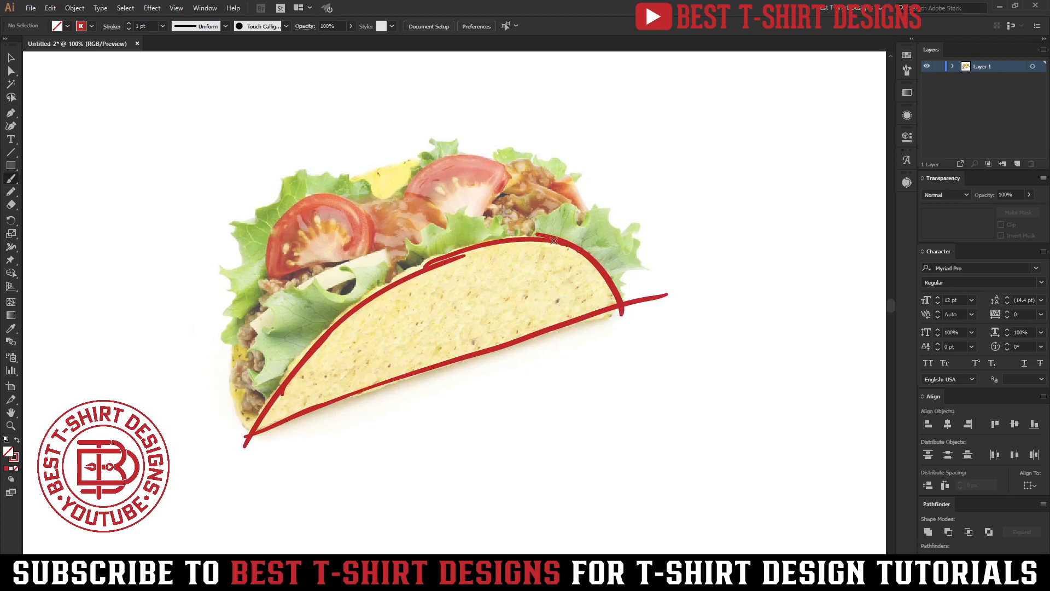
mouse_move(547, 238)
left_mouse_down()
mouse_move(360, 307)
mouse_move(426, 265)
mouse_move(346, 311)
mouse_move(271, 393)
mouse_move(286, 377)
mouse_move(253, 440)
mouse_move(357, 392)
mouse_move(603, 322)
mouse_move(474, 359)
mouse_move(620, 309)
left_mouse_up()
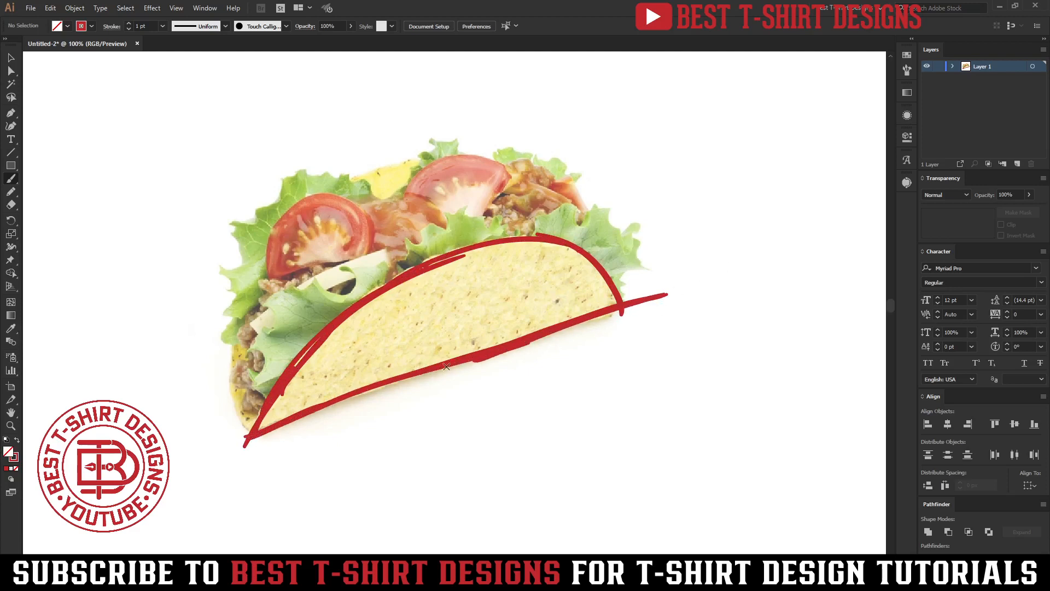
mouse_move(229, 451)
left_mouse_down()
mouse_move(390, 384)
mouse_move(674, 297)
left_mouse_up()
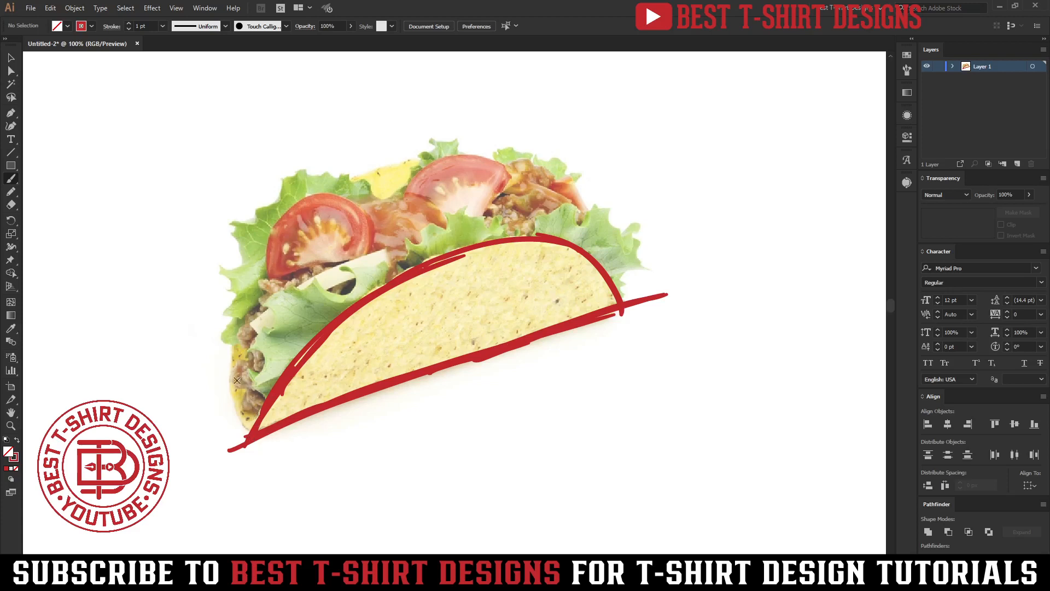
left_click_drag(255, 428, 236, 314)
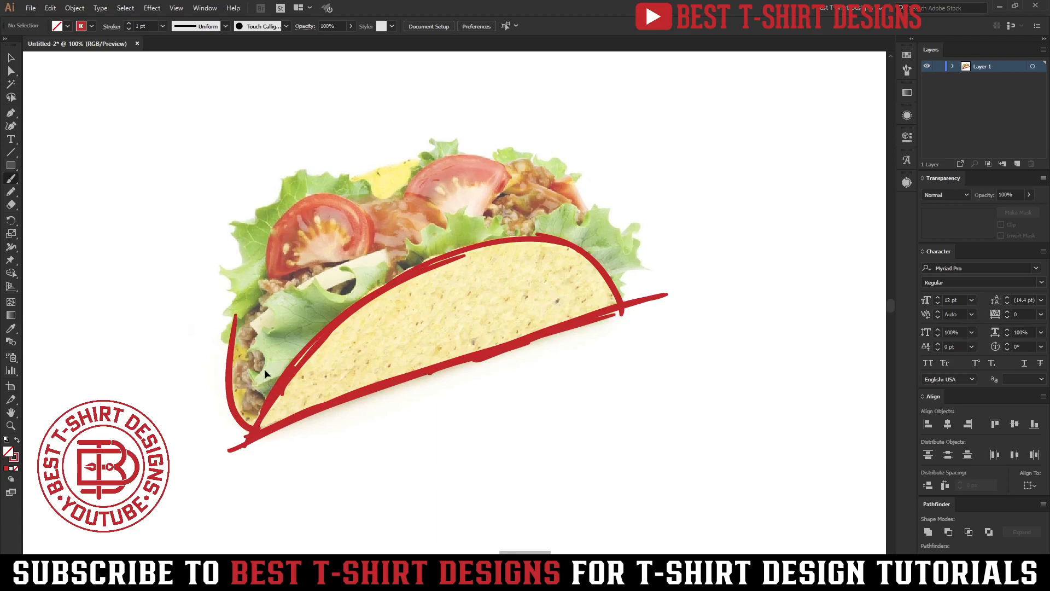
key("ctrl+z")
mouse_move(242, 316)
left_mouse_down()
mouse_move(228, 365)
mouse_move(230, 403)
mouse_move(251, 429)
left_mouse_up()
key("ctrl+z")
Paint the back shell's arched outline around the fillings and a U-shaped curve around the yellow shell piece at its top.
mouse_move(244, 312)
left_mouse_down()
mouse_move(227, 372)
mouse_move(242, 422)
mouse_move(276, 383)
left_mouse_up()
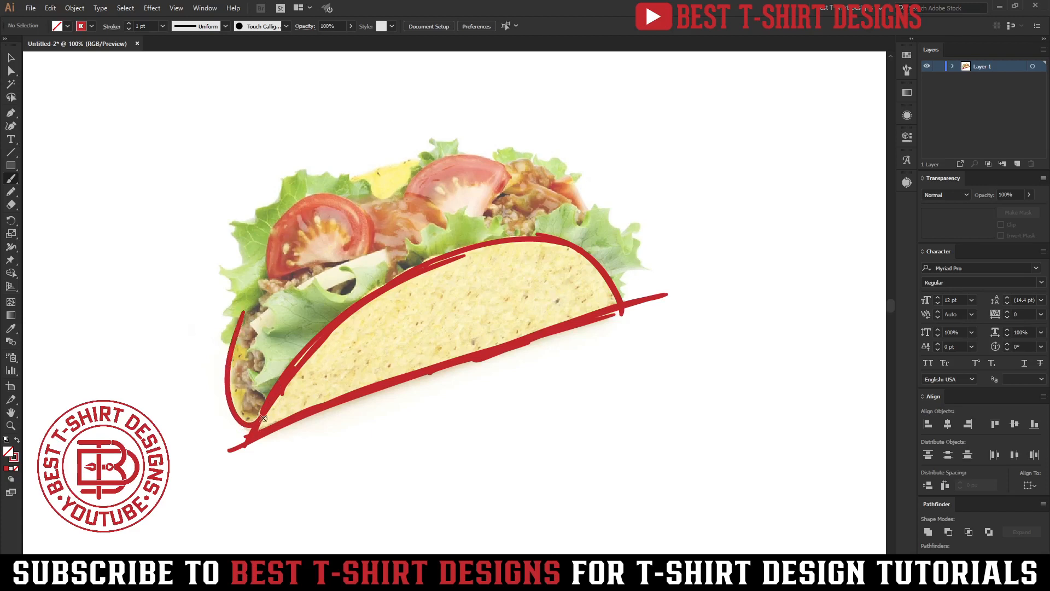
mouse_move(259, 422)
left_mouse_down()
mouse_move(234, 409)
mouse_move(227, 367)
mouse_move(284, 237)
left_mouse_up()
mouse_move(243, 315)
left_mouse_down()
mouse_move(312, 198)
mouse_move(383, 164)
mouse_move(501, 149)
left_mouse_up()
key("ctrl+z")
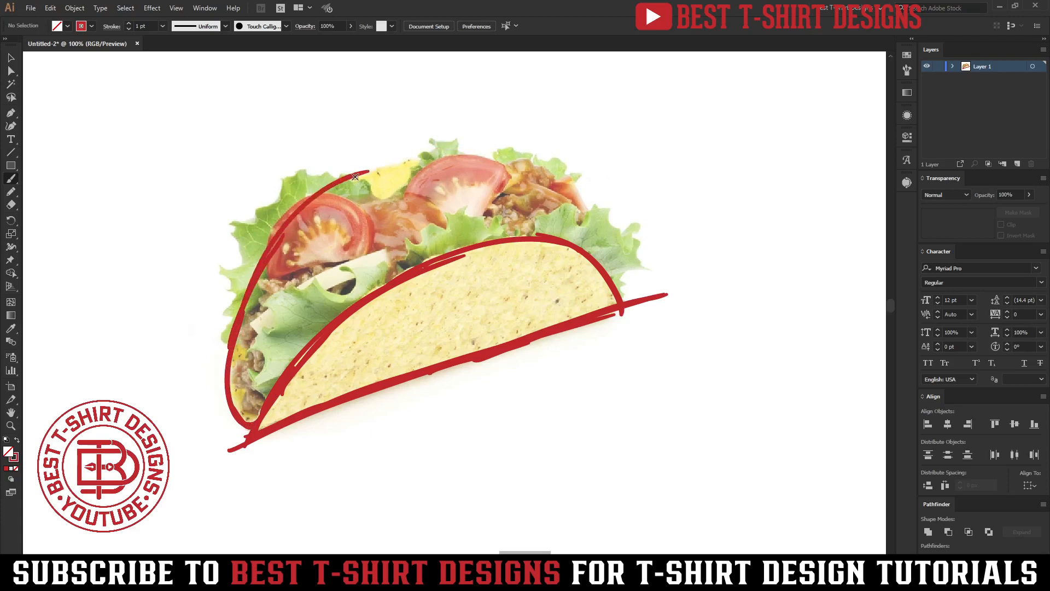
mouse_move(372, 170)
left_mouse_down()
mouse_move(463, 151)
mouse_move(440, 156)
mouse_move(582, 195)
mouse_move(621, 300)
left_mouse_up()
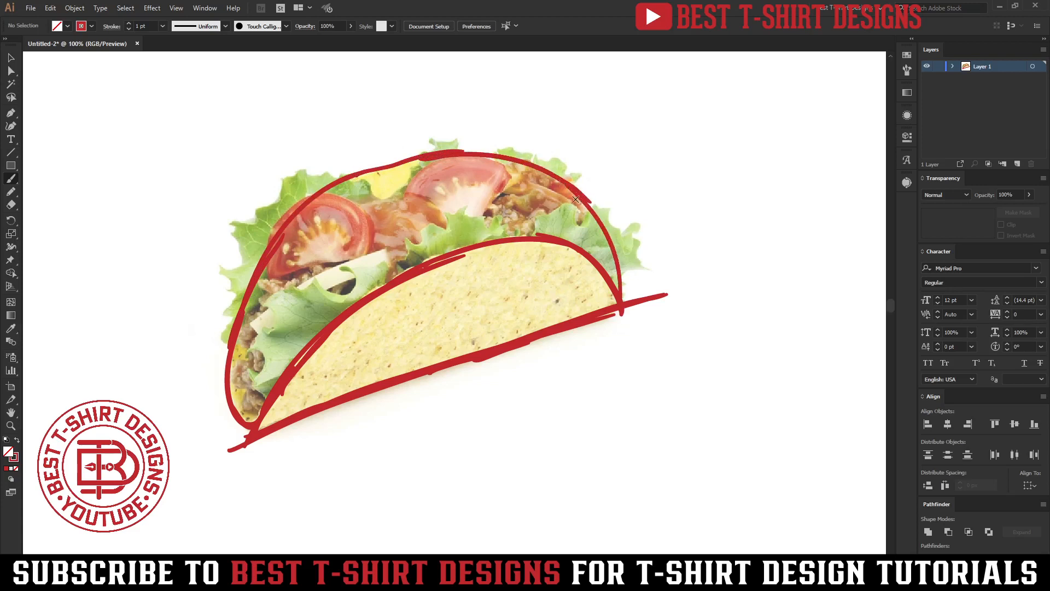
left_click_drag(603, 226, 622, 301)
left_click_drag(342, 177, 433, 152)
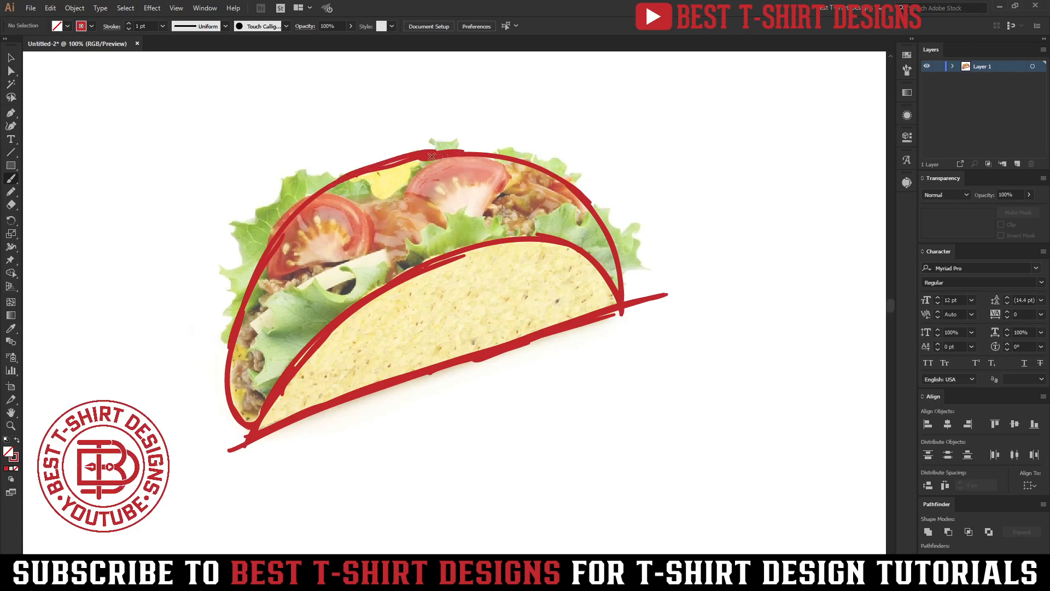
mouse_move(341, 169)
left_mouse_down()
mouse_move(424, 159)
mouse_move(420, 138)
left_mouse_up()
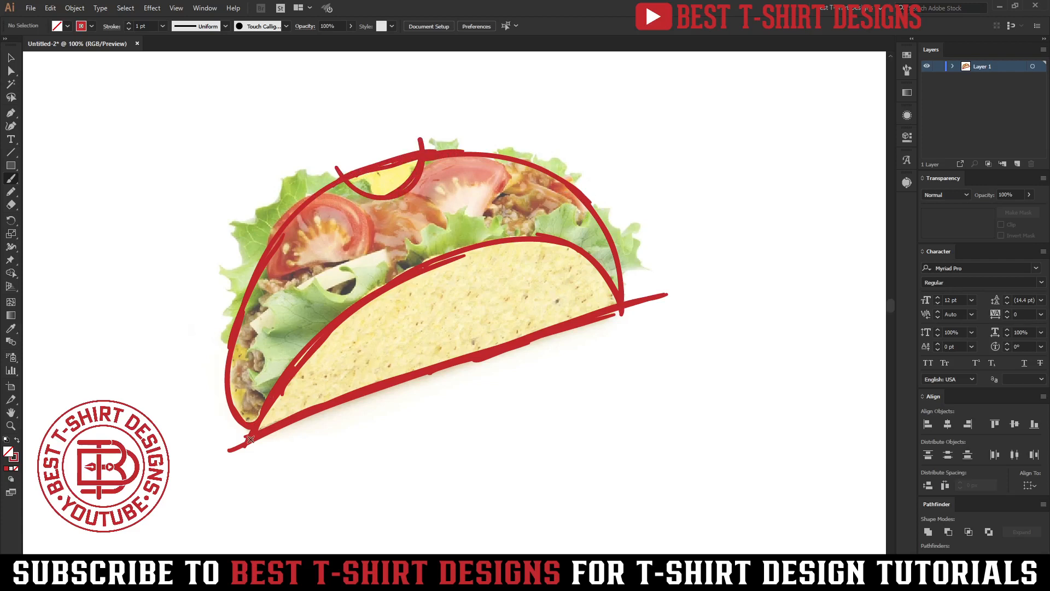
Paint a middle arc across the fillings between the front and back shell outlines, joining both lower corners.
mouse_move(246, 443)
left_mouse_down()
mouse_move(260, 358)
mouse_move(294, 287)
mouse_move(366, 223)
left_mouse_up()
left_click_drag(315, 263, 442, 196)
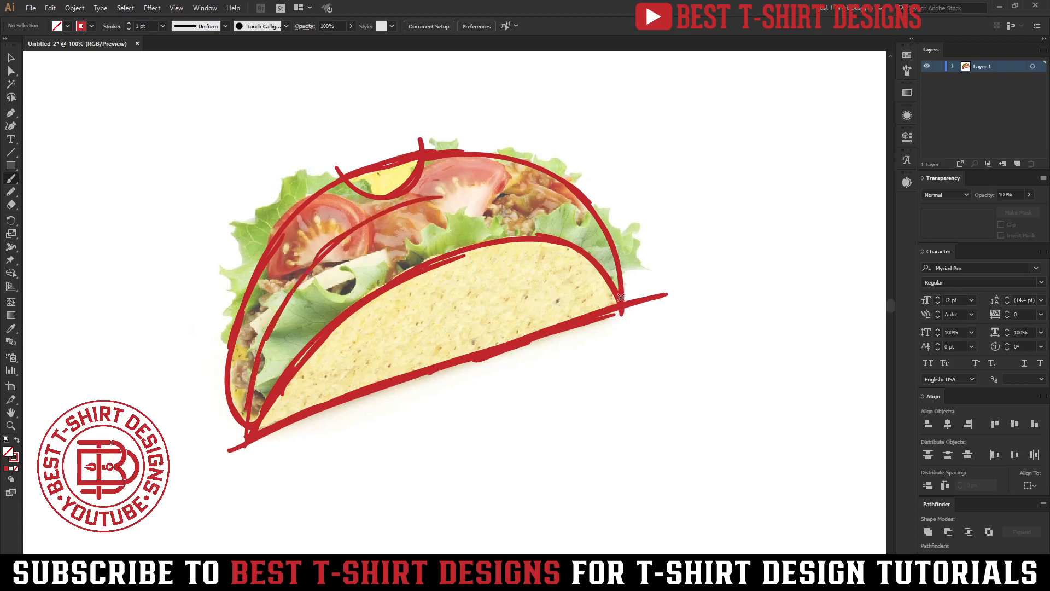
mouse_move(623, 298)
left_mouse_down()
mouse_move(553, 209)
mouse_move(417, 195)
left_mouse_up()
mouse_move(489, 198)
left_mouse_down()
mouse_move(425, 200)
mouse_move(329, 236)
left_mouse_up()
left_click_drag(399, 212, 501, 190)
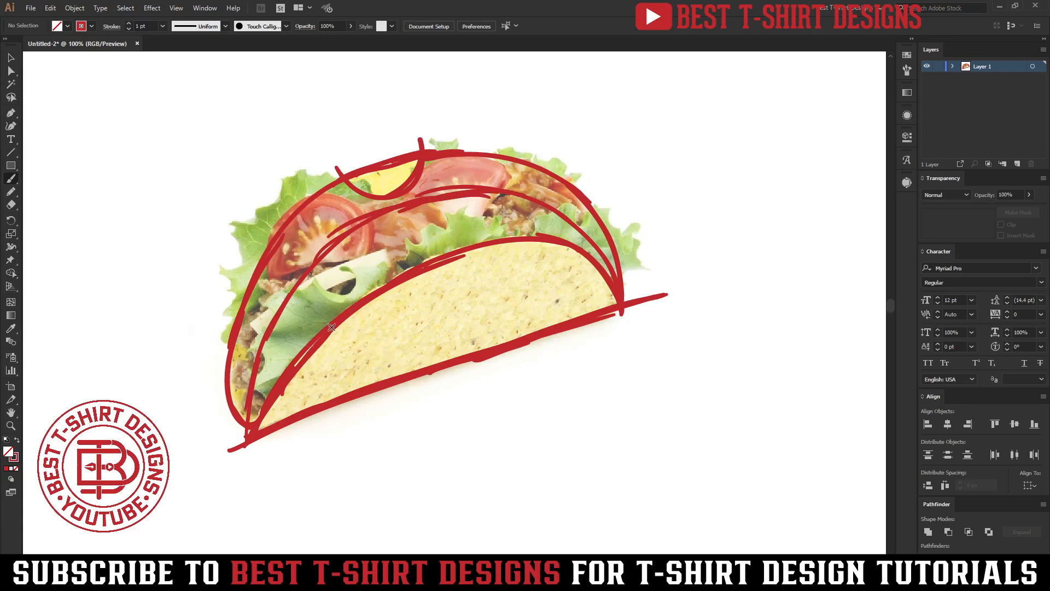
Paint rough red hatching strokes above the front shell's edge and along the back shell's lower-left side.
left_click_drag(337, 321, 284, 333)
left_click_drag(370, 298, 296, 324)
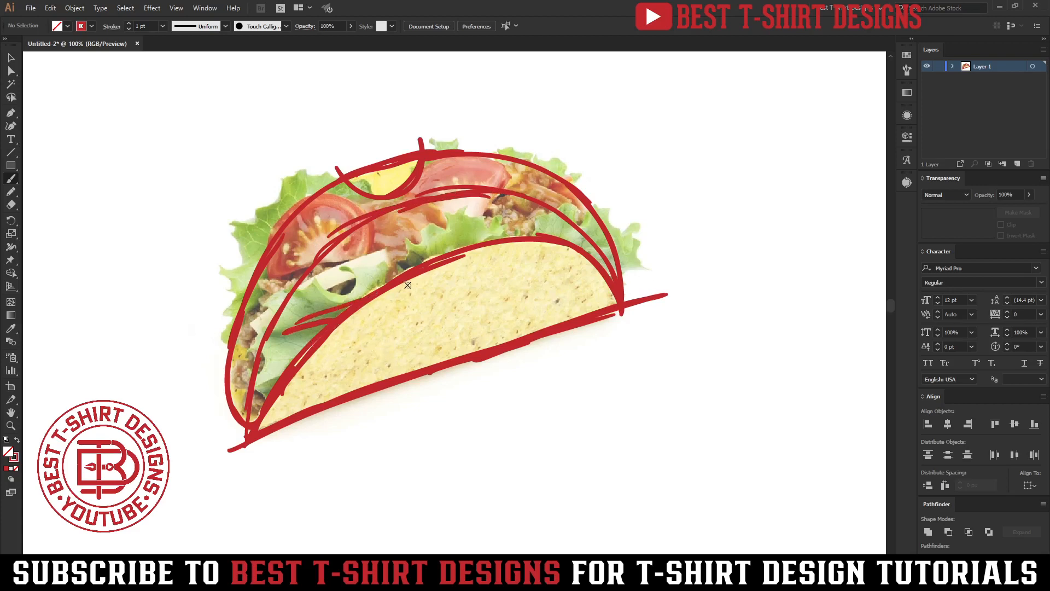
left_click_drag(392, 282, 314, 297)
left_click_drag(430, 259, 335, 276)
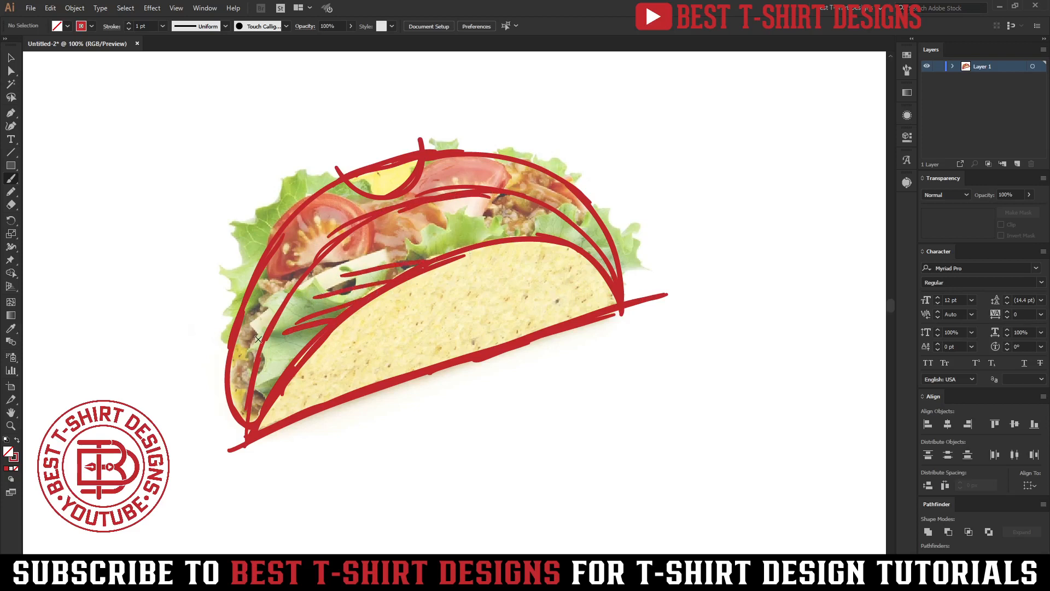
left_click_drag(293, 215, 285, 276)
left_click_drag(280, 241, 254, 342)
left_click_drag(251, 305, 246, 420)
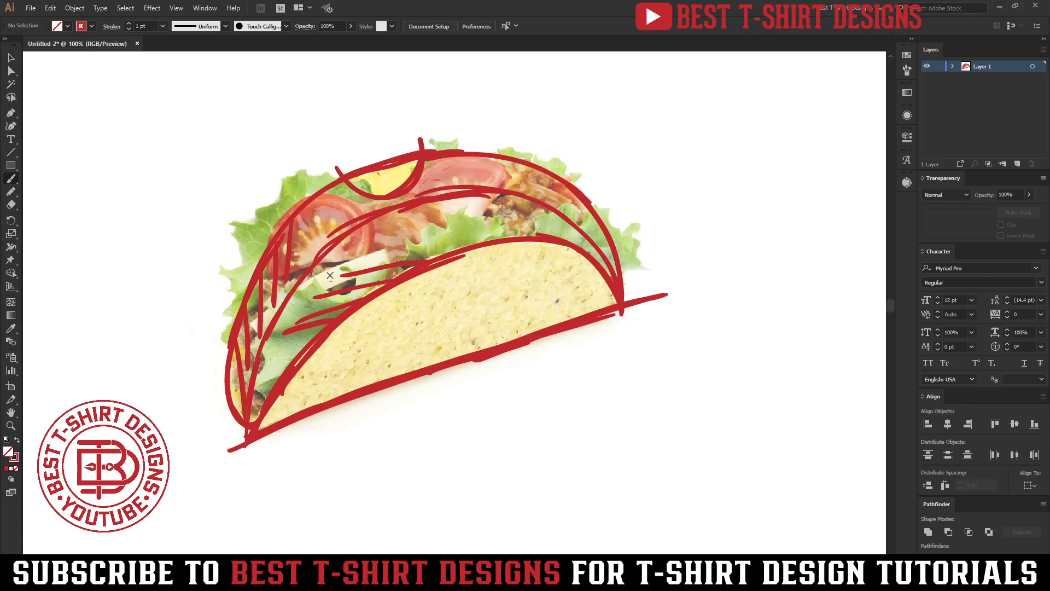
mouse_move(269, 288)
left_mouse_down()
mouse_move(264, 302)
mouse_move(327, 232)
mouse_move(304, 244)
left_mouse_up()
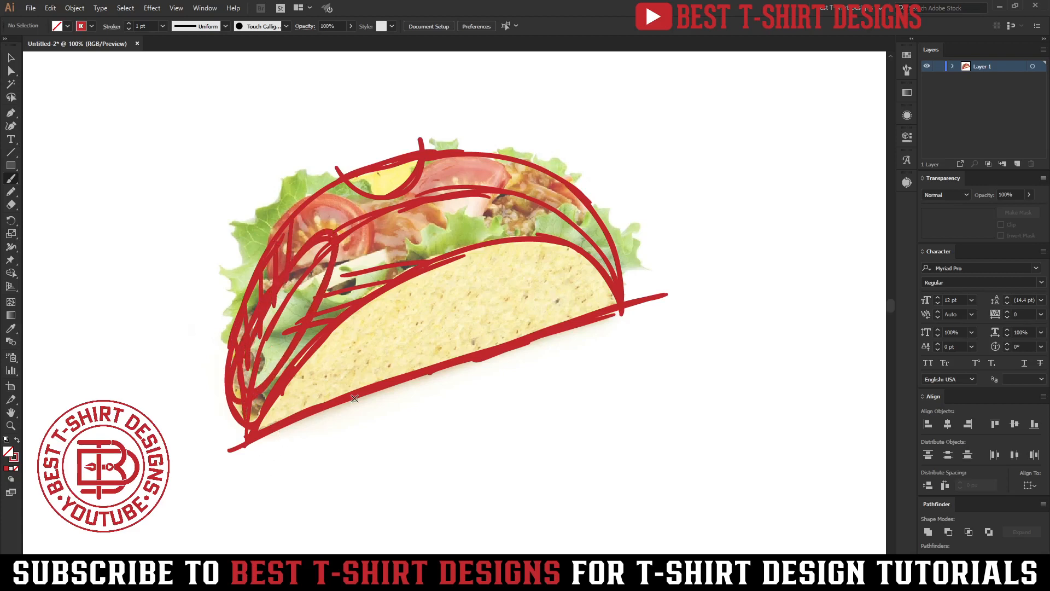
Undo all the red hatching strokes painted between the front and back shell outlines.
key("ctrl+z")
key("ctrl+z")
key("ctrl+z")
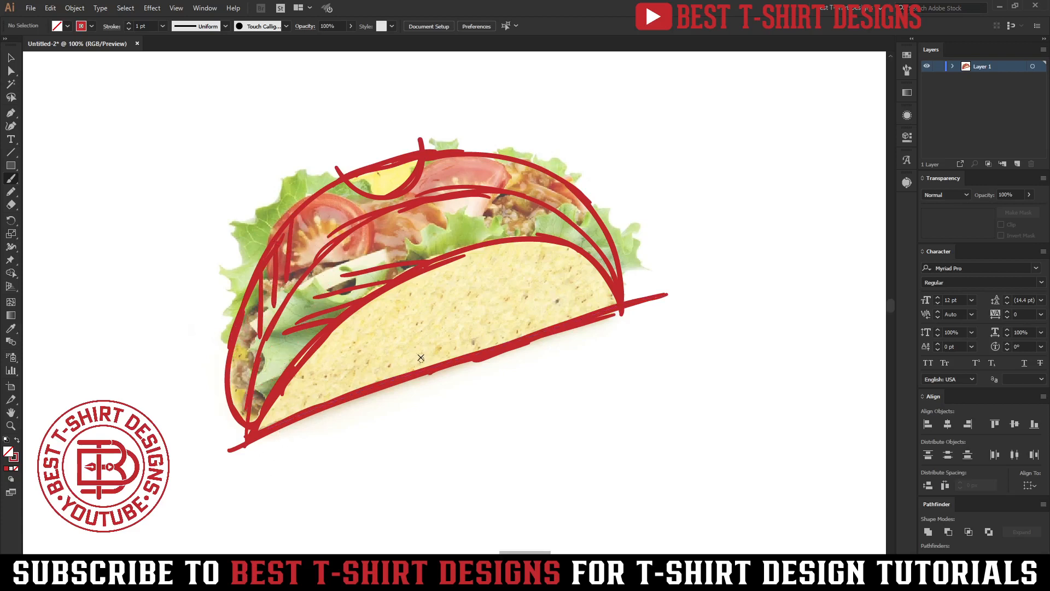
key("ctrl+z")
key("ctrl+z")
key("ctrl+z")
key("ctrl+z")
key("ctrl+z")
key("ctrl+z")
key("ctrl+z")
key("ctrl+z")
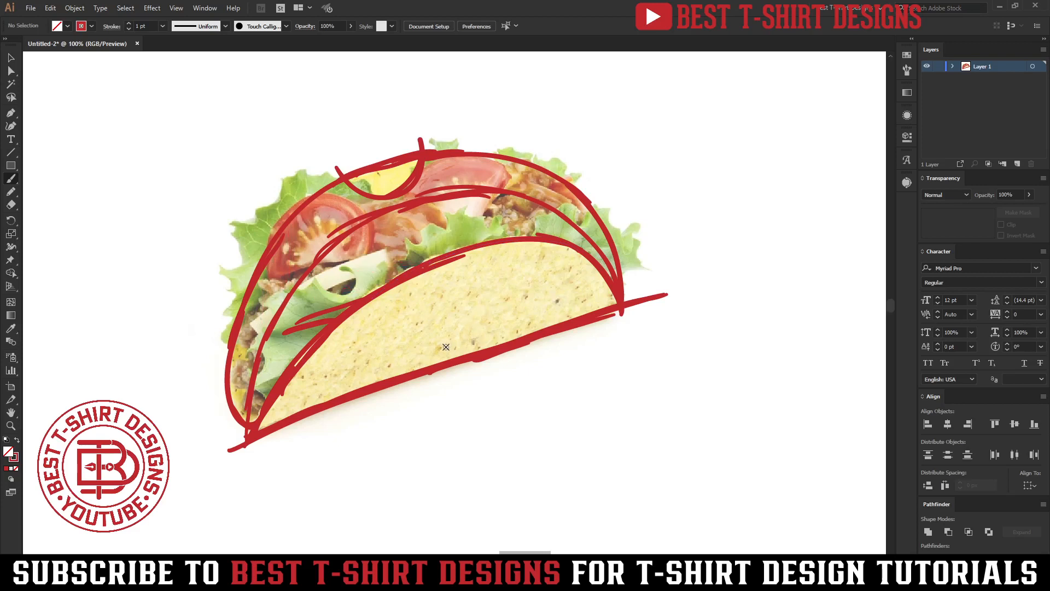
key("ctrl+z")
key("ctrl+z")
Undo the middle arc across the fillings and the U-shaped curve around the yellow shell piece.
key("ctrl+z")
key("ctrl+z")
key("ctrl+z")
key("ctrl+z")
key("ctrl+z")
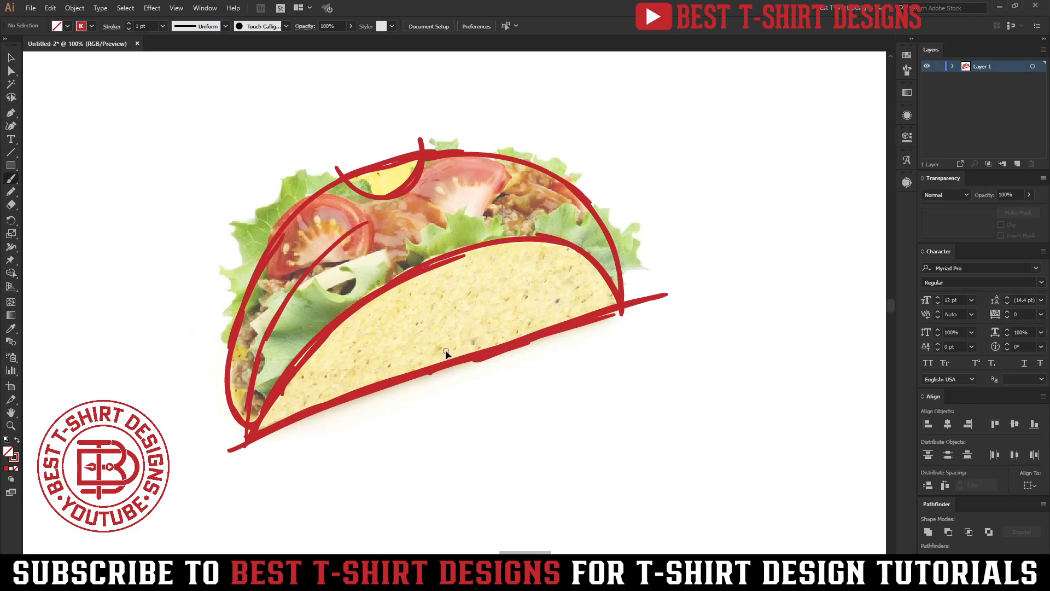
key("ctrl+z")
key("ctrl+z")
key("ctrl+z")
key("ctrl+z")
key("ctrl+z")
key("ctrl+z")
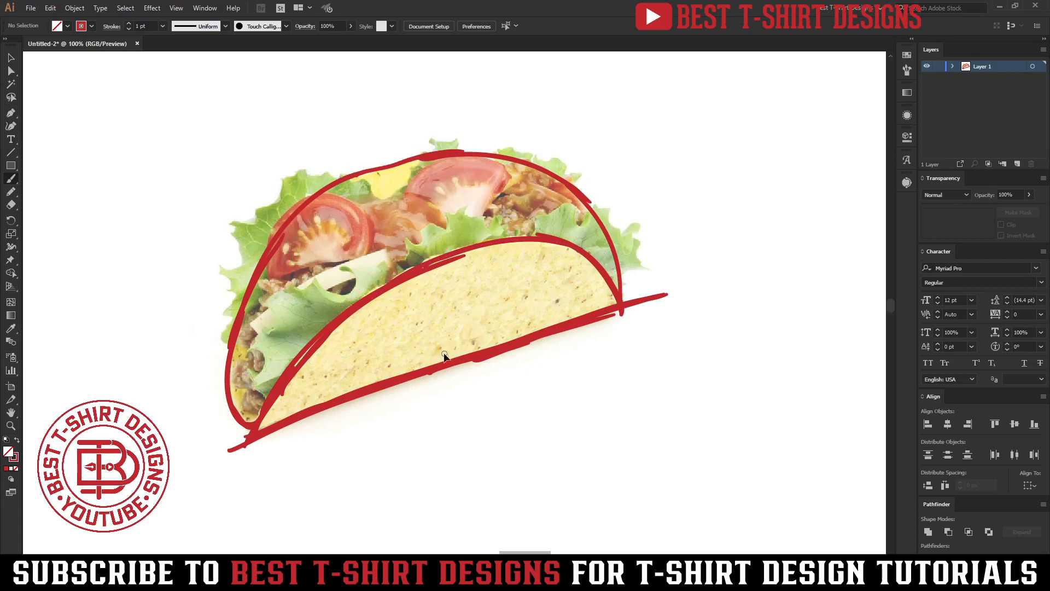
Undo the back shell's arched outline and the repeated strokes along the front shell's bottom edge.
key("ctrl+z")
key("ctrl+z")
key("ctrl+z")
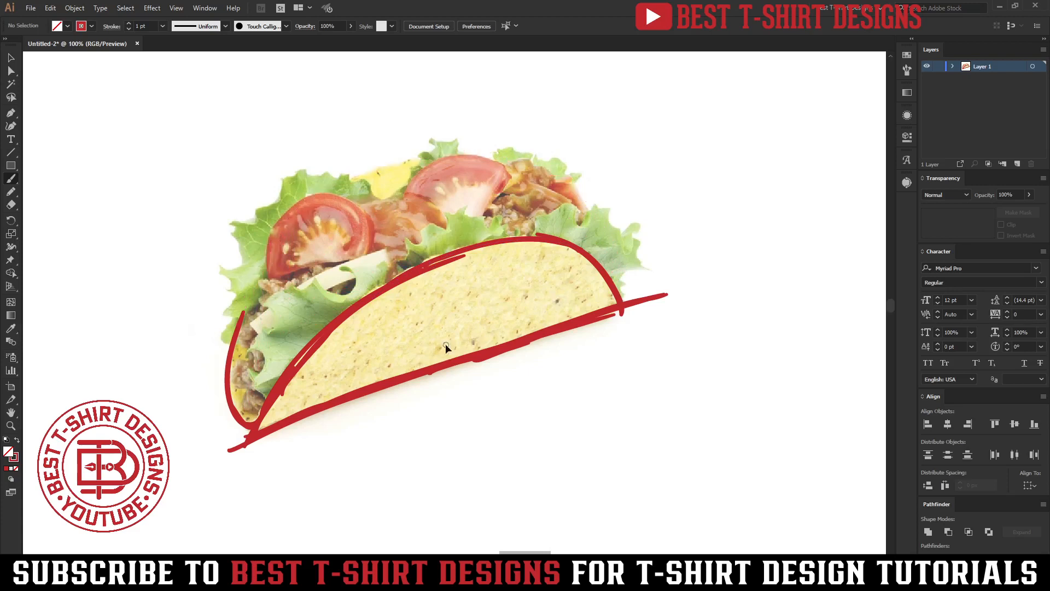
key("ctrl+z")
key("ctrl+z")
key("ctrl+z")
key("ctrl+z")
key("ctrl+z")
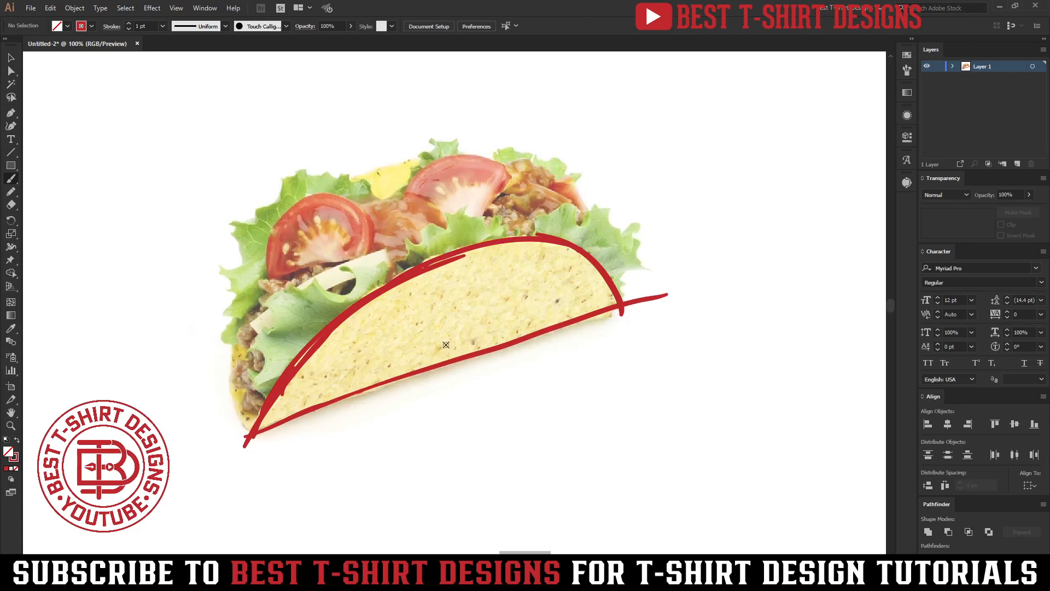
Undo the remaining front shell outline strokes so only the taco photo is left.
key("ctrl+z")
key("ctrl+z")
key("ctrl+z")
key("ctrl+z")
key("ctrl+z")
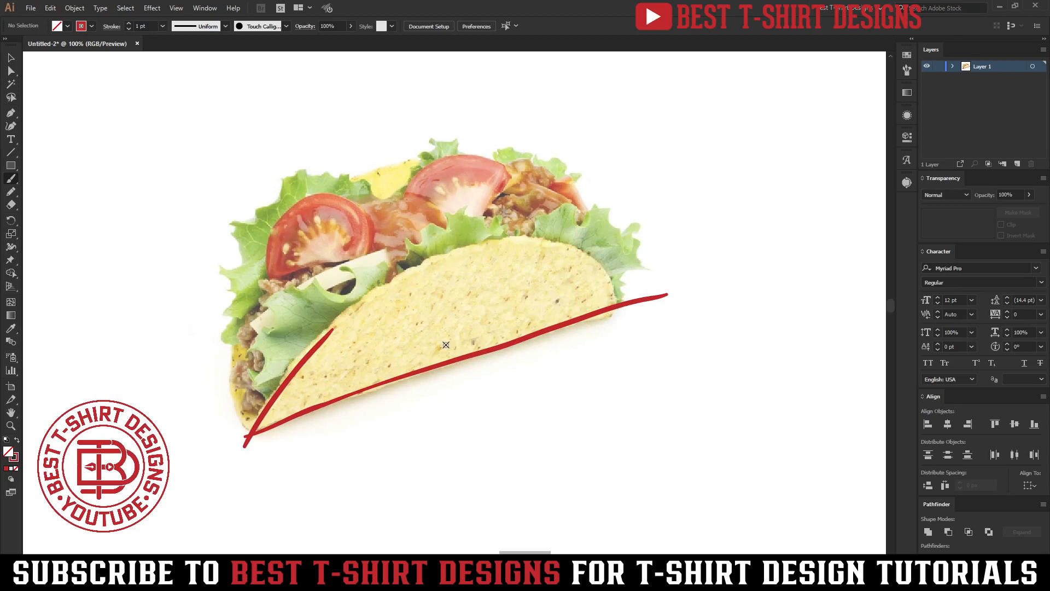
left_click(91, 27)
left_click(91, 27)
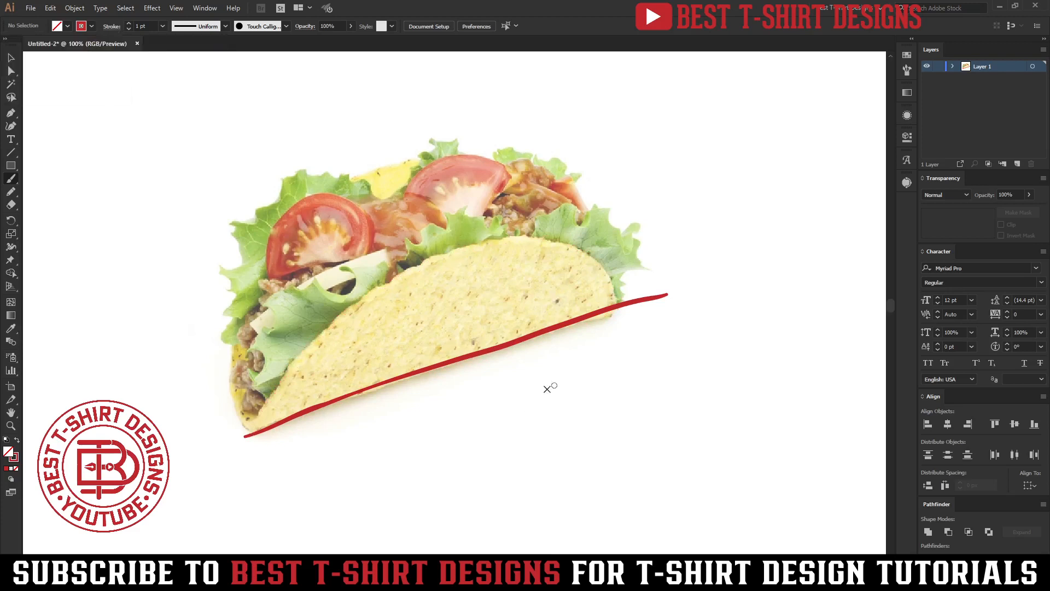
key("ctrl+z")
key("ctrl+z")
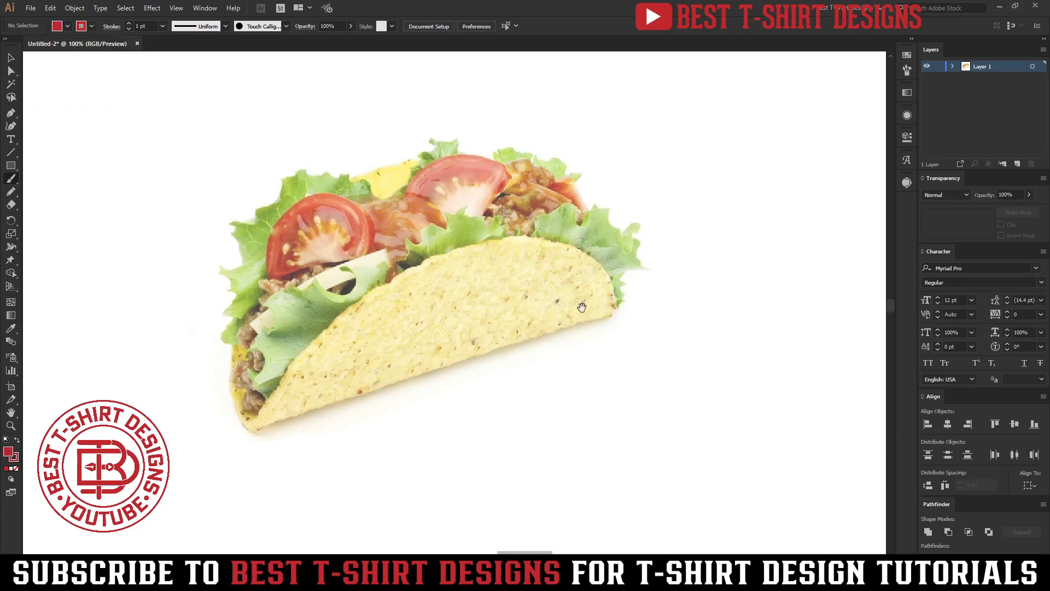
Paint the left tomato slice's outer arc, a thin inner arc and teardrop-shaped seed segments in red.
left_click_drag(581, 308, 552, 337)
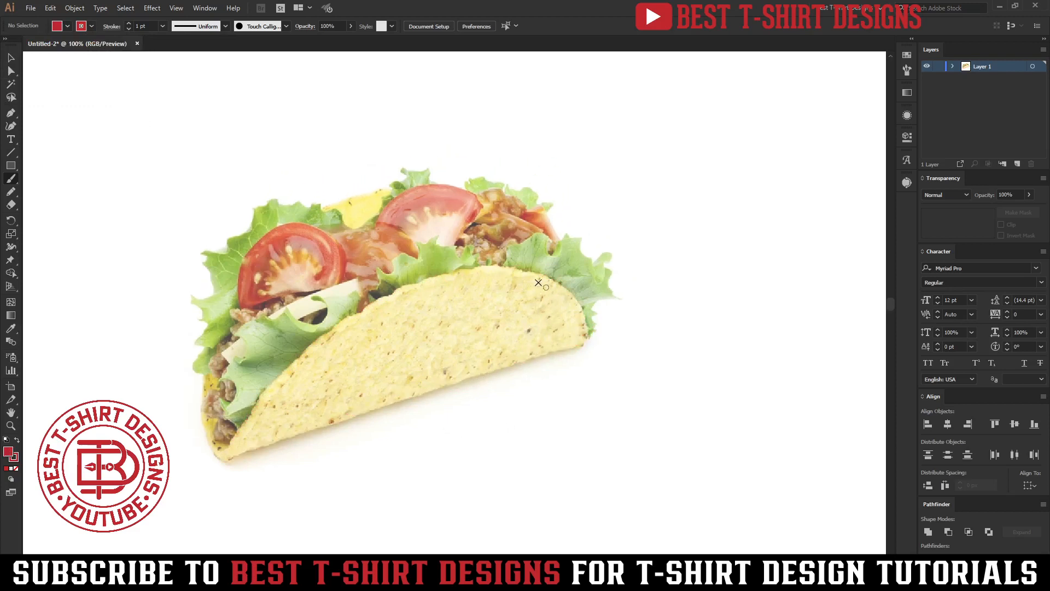
mouse_move(241, 304)
left_mouse_down()
mouse_move(252, 246)
mouse_move(279, 222)
mouse_move(327, 224)
mouse_move(346, 252)
mouse_move(327, 288)
mouse_move(326, 258)
mouse_move(293, 233)
mouse_move(267, 250)
mouse_move(254, 309)
left_mouse_up()
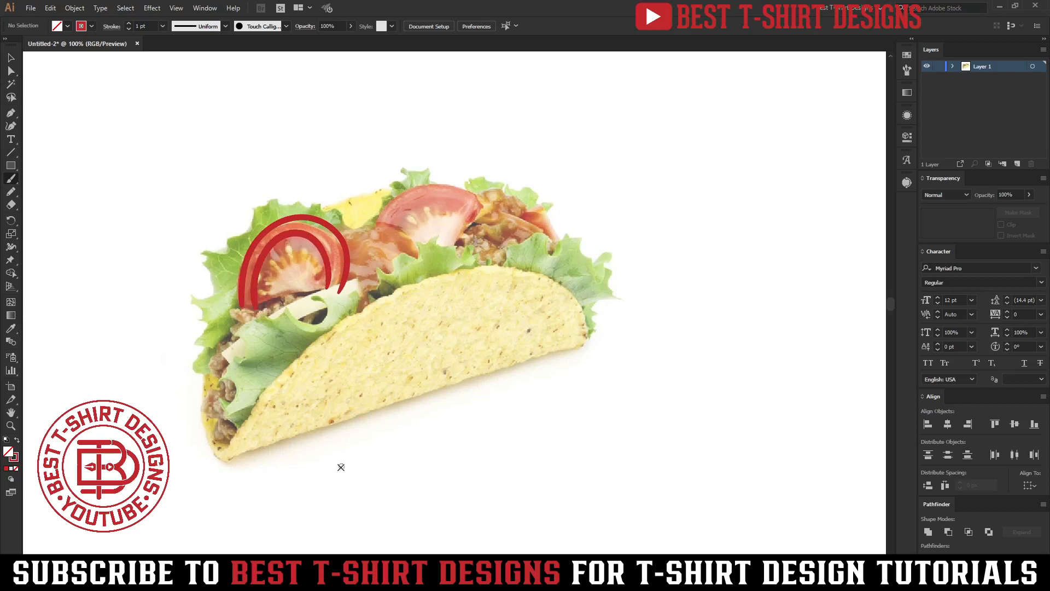
key("ctrl+z")
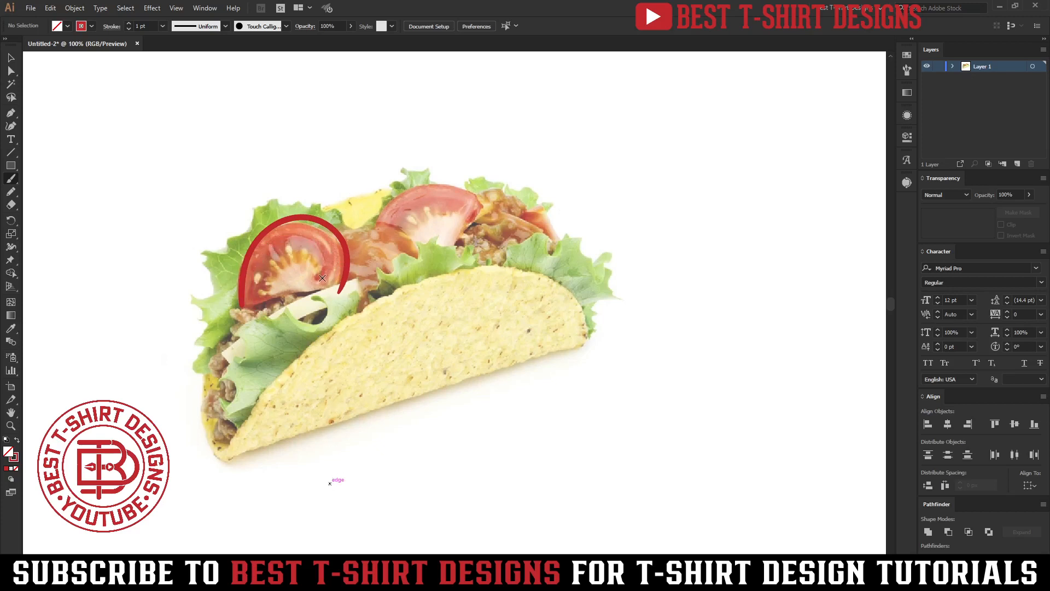
mouse_move(266, 250)
left_mouse_down()
mouse_move(256, 279)
mouse_move(277, 296)
mouse_move(266, 290)
mouse_move(269, 272)
mouse_move(292, 290)
mouse_move(278, 274)
mouse_move(289, 258)
mouse_move(297, 277)
mouse_move(297, 245)
mouse_move(311, 270)
left_mouse_up()
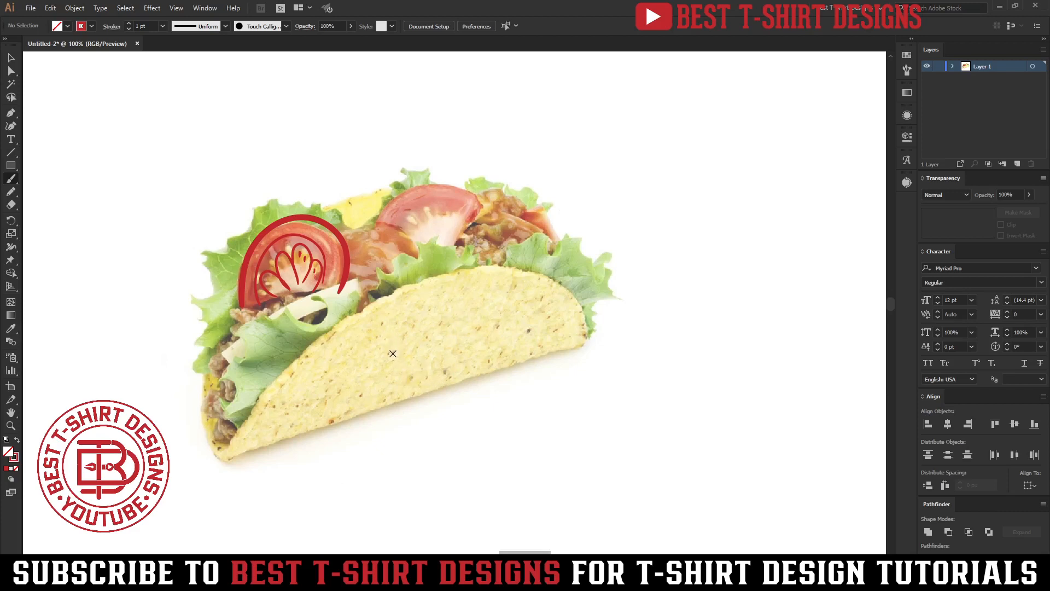
Undo all the red strokes painted on the left tomato slice.
key("ctrl+z")
key("ctrl+z")
key("ctrl+z")
key("ctrl+z")
key("ctrl+z")
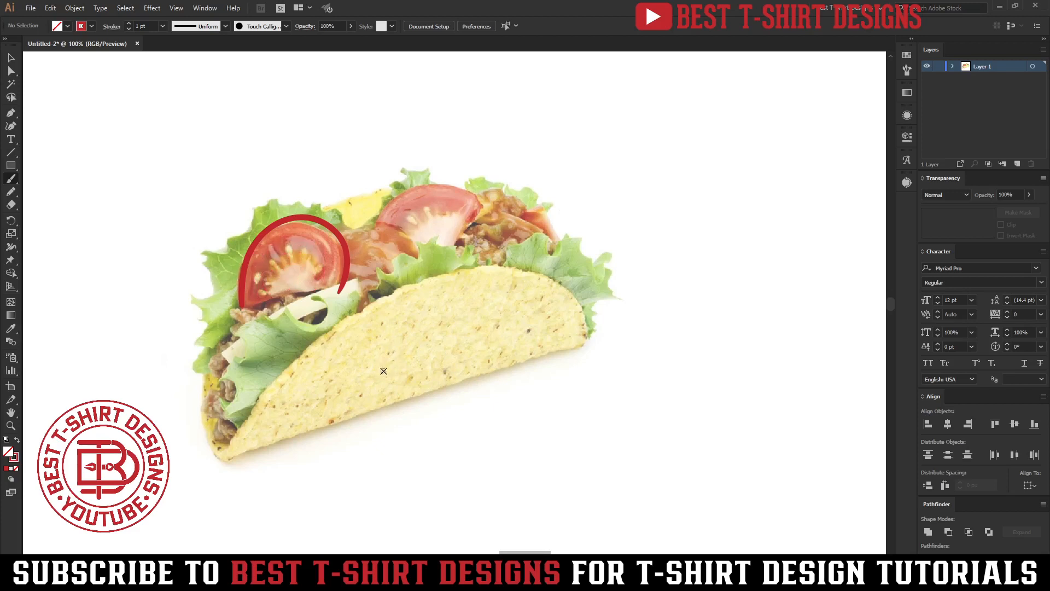
key("ctrl+z")
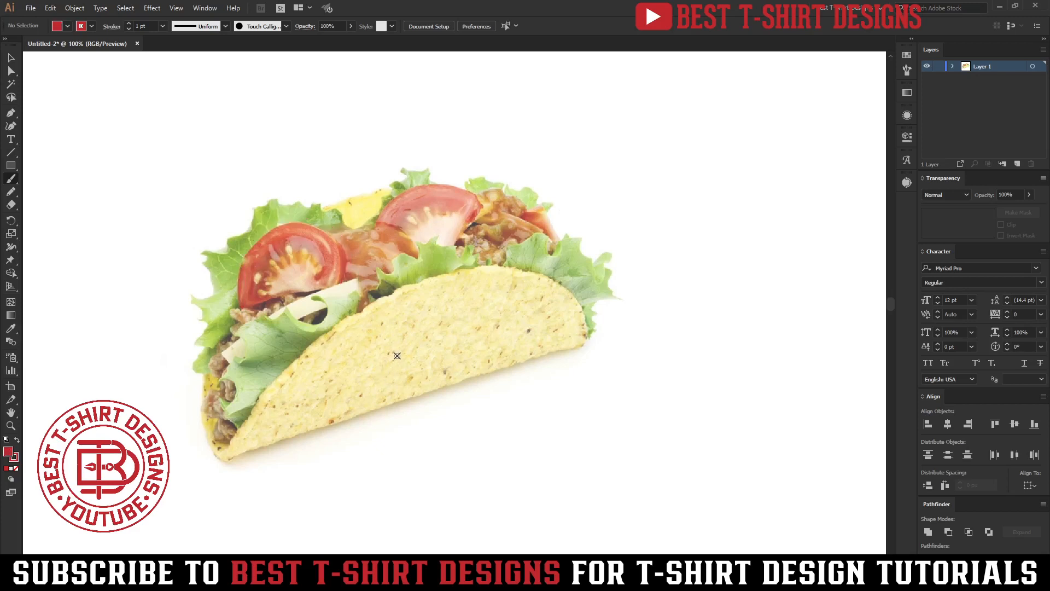
Set the brush stroke colour to black and trace the back shell's wavy lower-left edge.
left_click(91, 26)
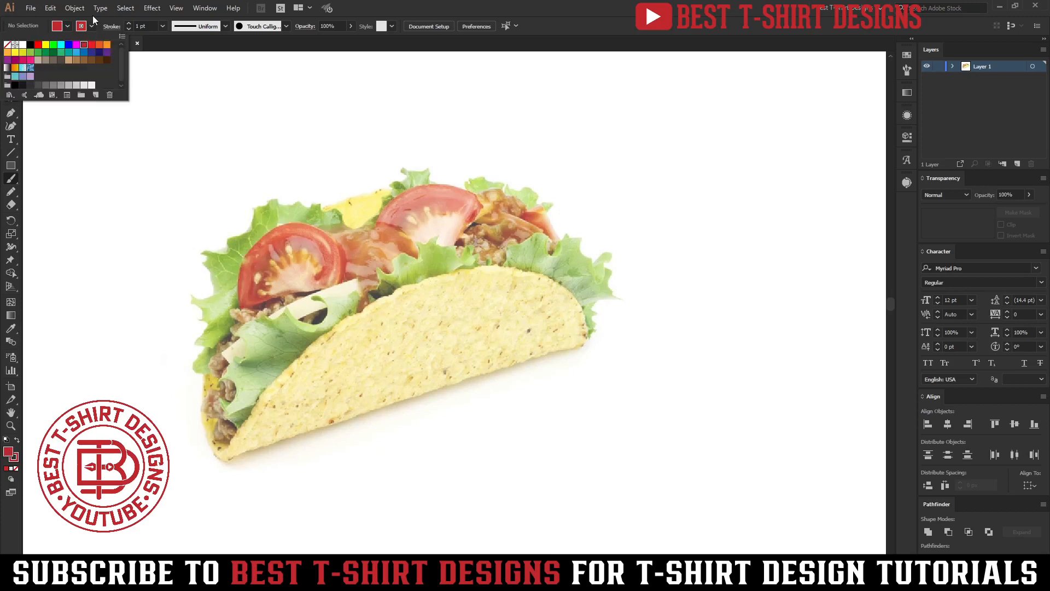
left_click(29, 45)
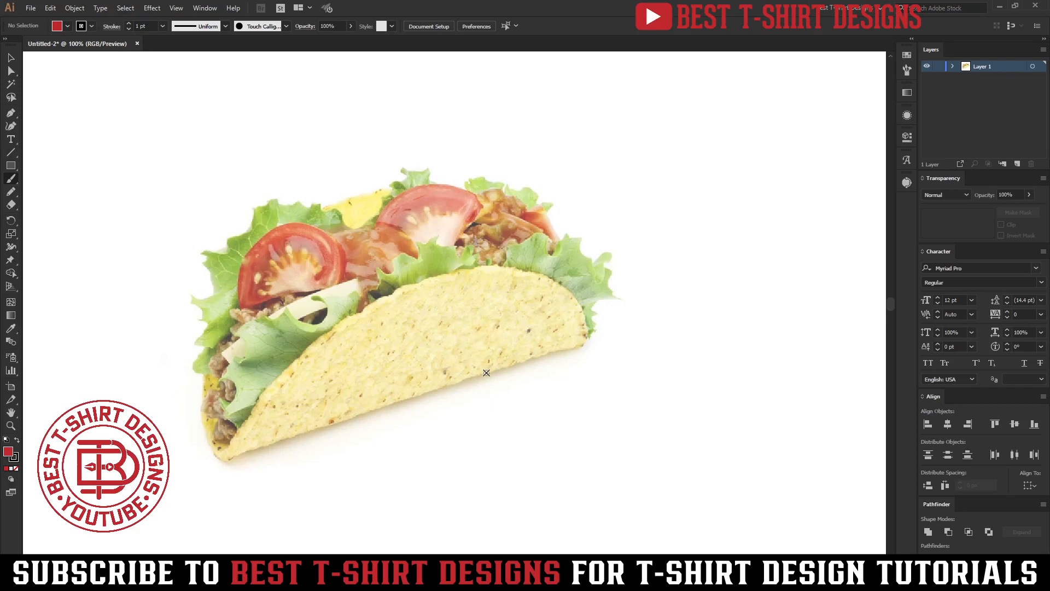
left_click_drag(484, 373, 479, 332)
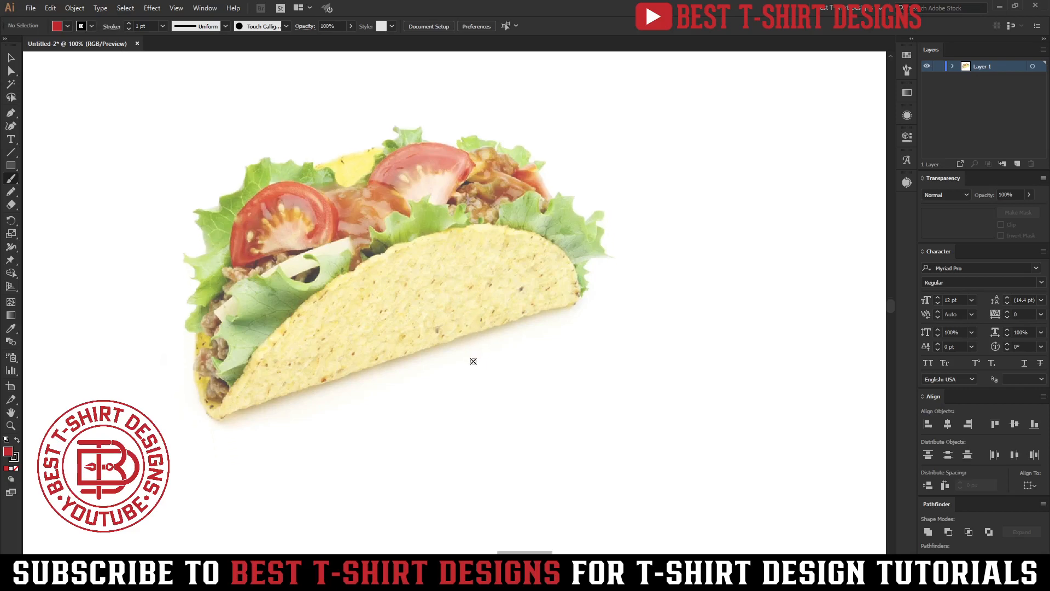
key("ctrl+plus")
left_click_drag(429, 387, 524, 359)
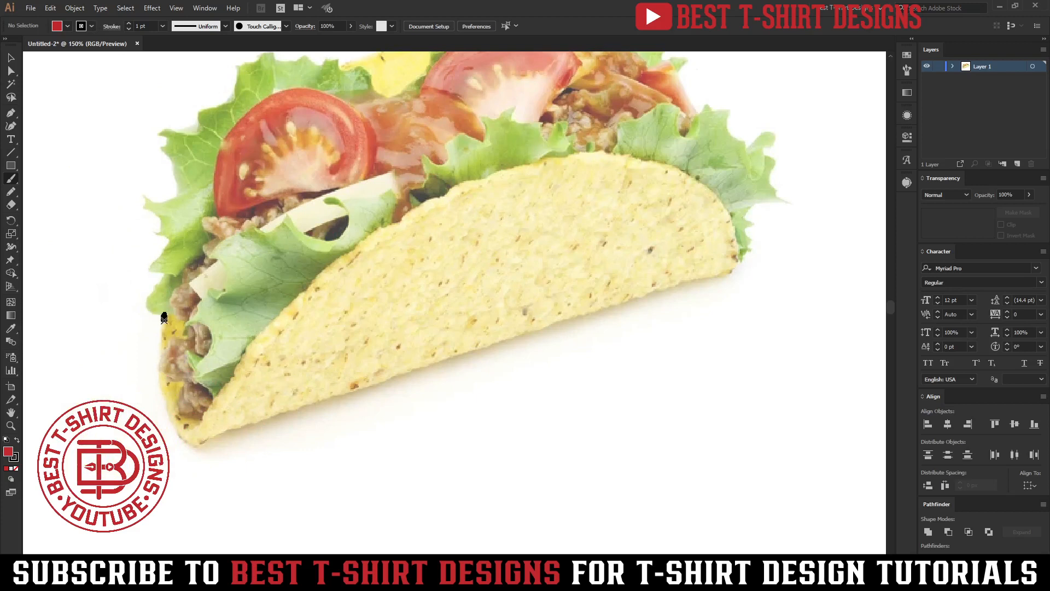
left_click_drag(164, 317, 160, 348)
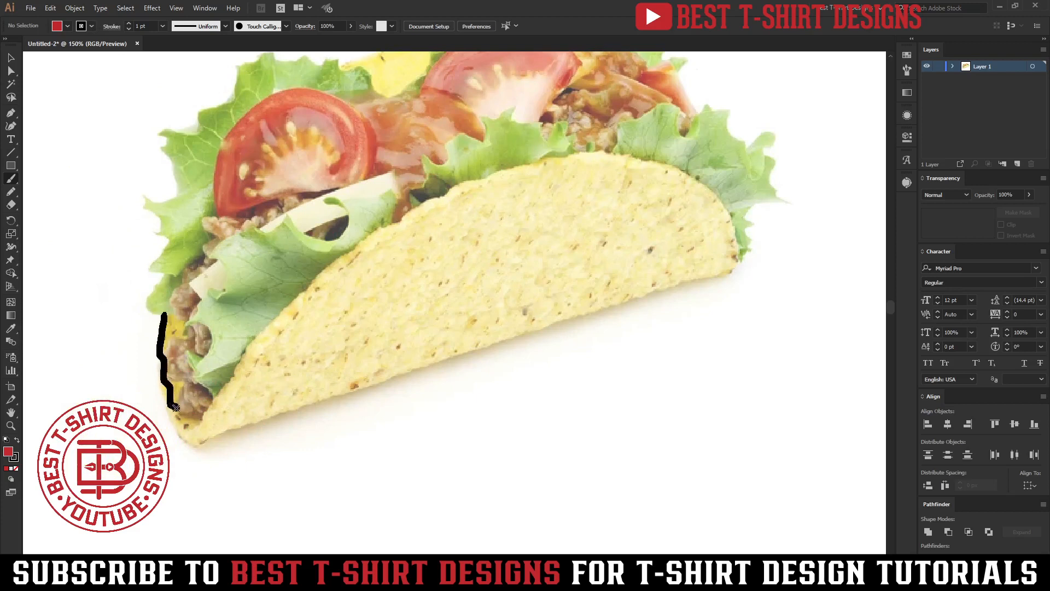
Trace the front shell's wavy upper edge in black from its lower-left corner over the arch to its lower-right end.
mouse_move(175, 407)
left_mouse_down()
mouse_move(185, 435)
mouse_move(207, 420)
mouse_move(351, 251)
left_mouse_up()
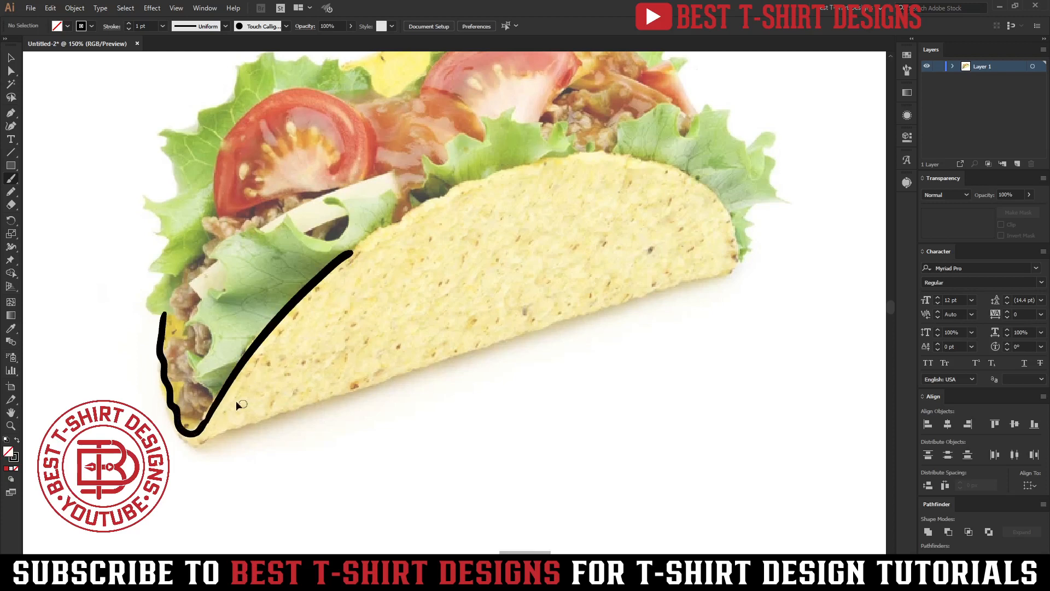
key("ctrl+z")
left_click_drag(201, 424, 319, 272)
key("ctrl+z")
mouse_move(279, 315)
left_mouse_down()
mouse_move(369, 232)
mouse_move(520, 163)
left_mouse_up()
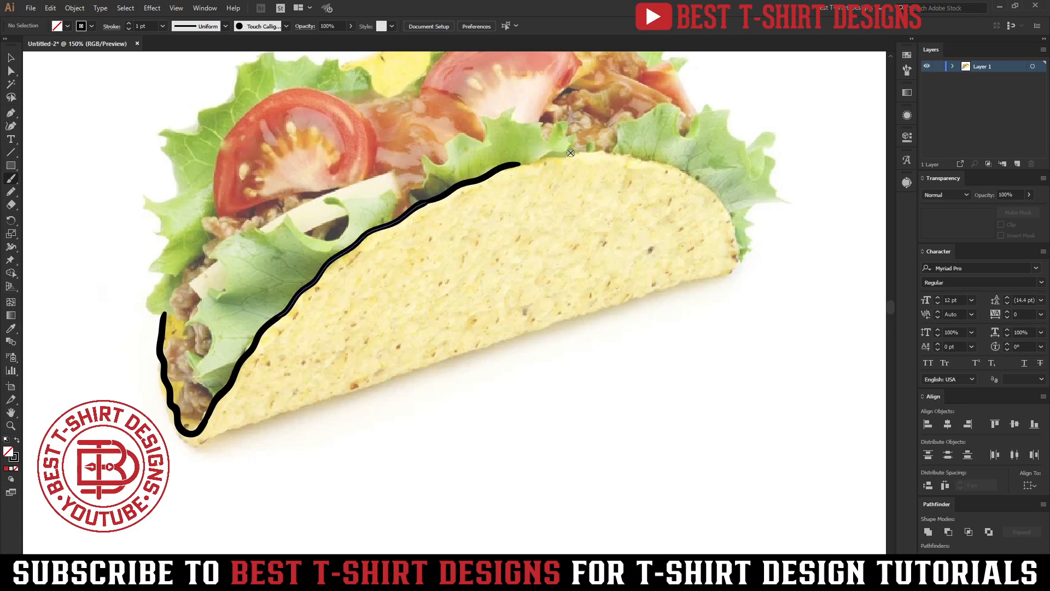
mouse_move(586, 238)
left_mouse_down()
mouse_move(402, 293)
mouse_move(403, 307)
left_mouse_up()
left_click_drag(330, 232, 448, 221)
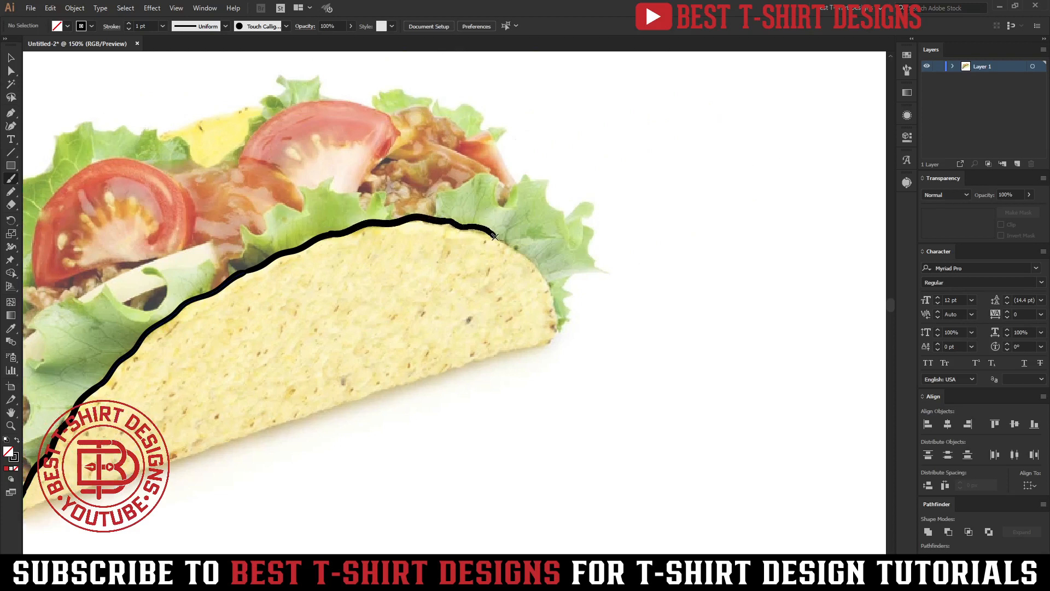
left_click_drag(522, 250, 542, 278)
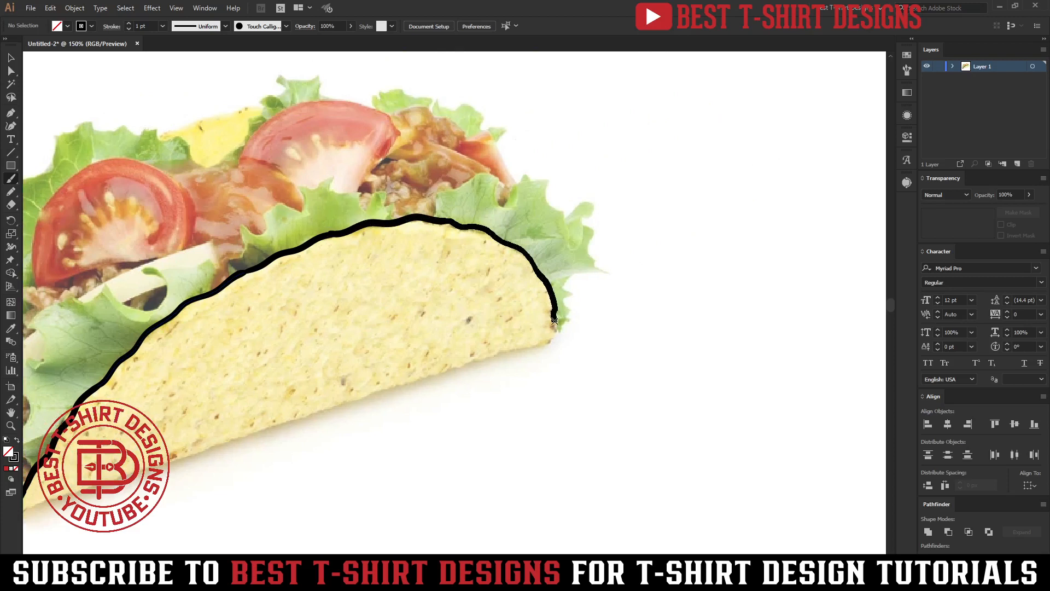
Trace the front shell's rounded right corner and sloping bottom edge back to the lower-left corner.
mouse_move(549, 340)
left_mouse_down()
mouse_move(626, 306)
mouse_move(682, 236)
mouse_move(667, 210)
mouse_move(154, 375)
mouse_move(126, 375)
mouse_move(117, 352)
left_mouse_up()
left_click_drag(522, 375, 541, 434)
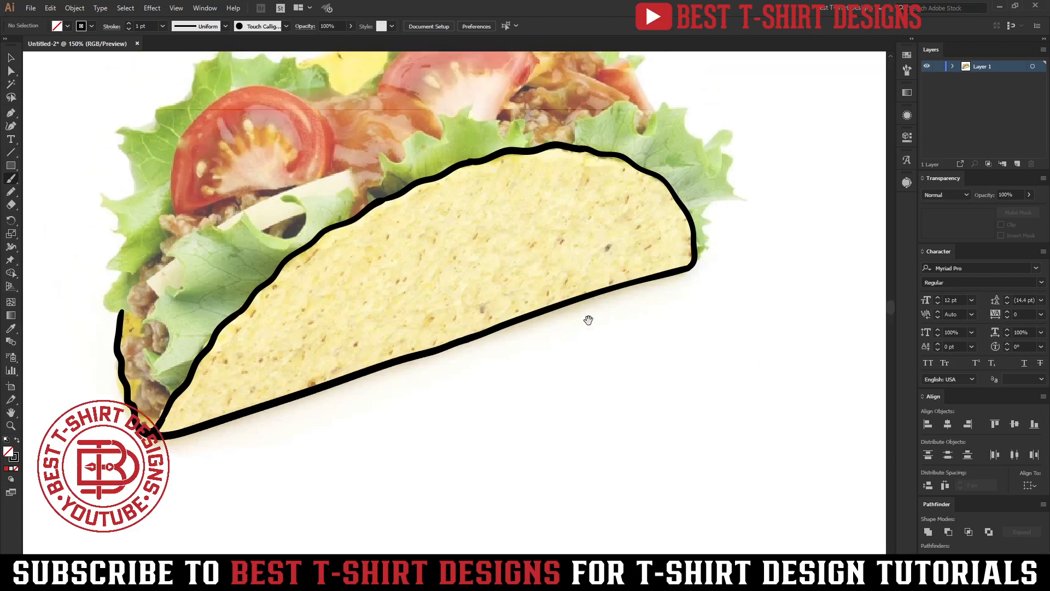
mouse_move(445, 363)
left_mouse_down()
mouse_move(461, 381)
mouse_move(489, 360)
left_mouse_up()
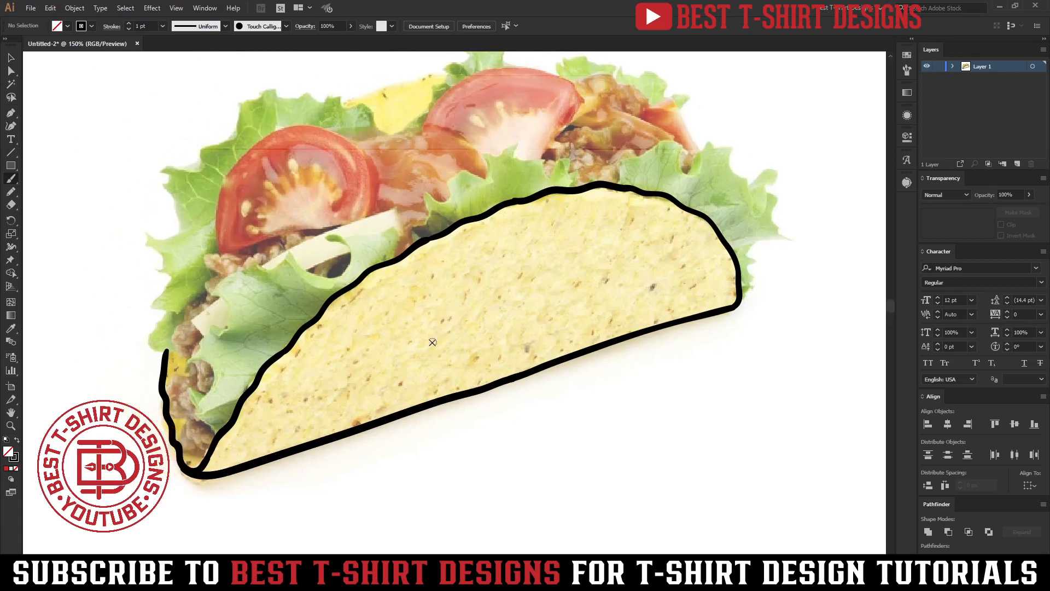
left_click_drag(418, 349, 455, 366)
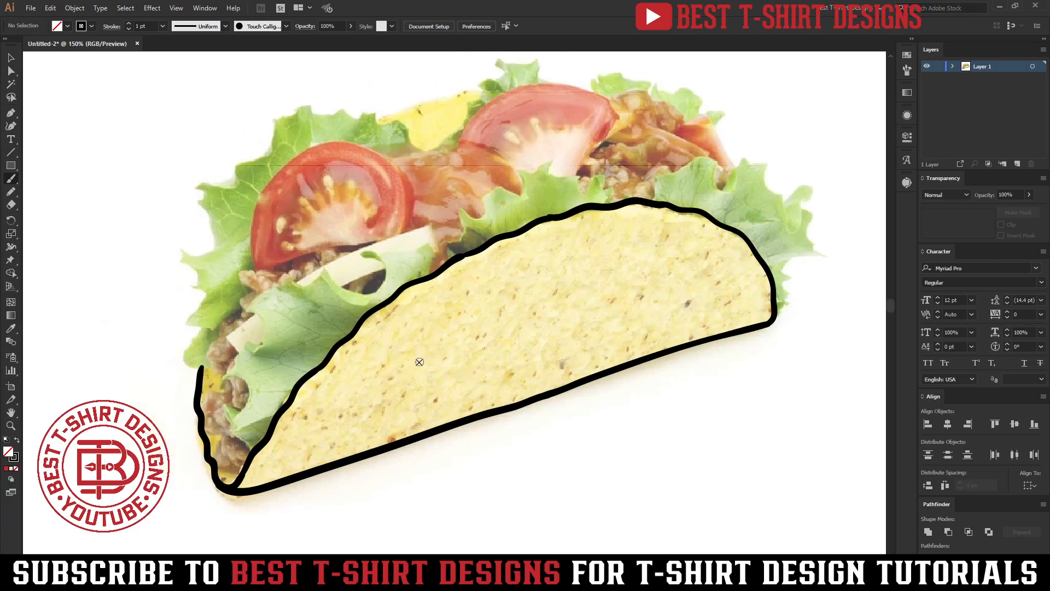
left_click_drag(358, 407, 407, 388)
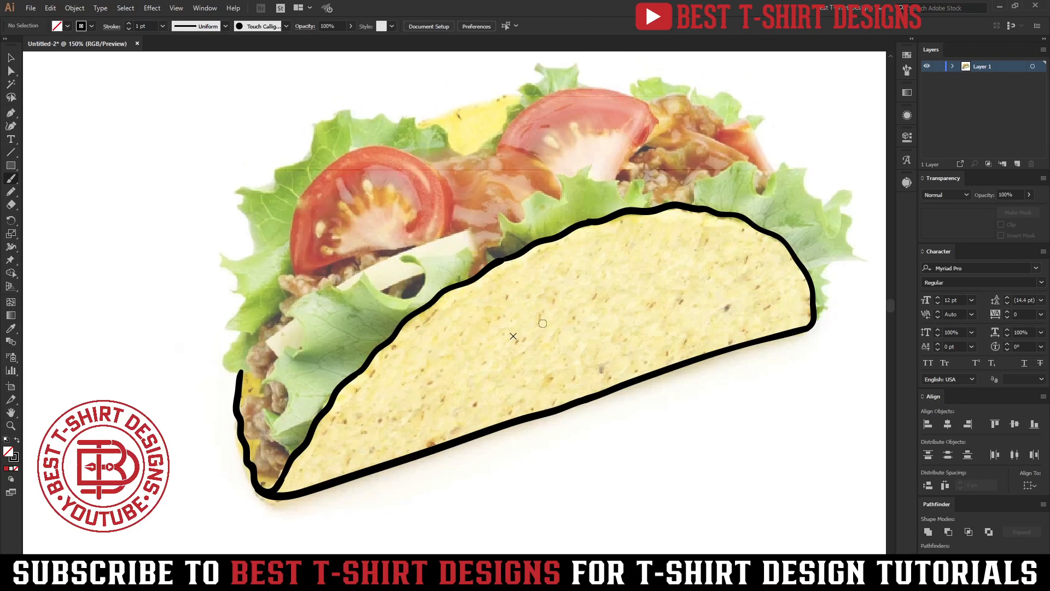
left_click_drag(503, 342, 601, 331)
left_click_drag(586, 295, 512, 402)
key("ctrl+z")
key("ctrl+z")
Trace the ragged outline of the left lettuce leaf behind the front shell and add a short fold line at its lower tip.
left_click_drag(386, 430, 517, 346)
key("ctrl+plus")
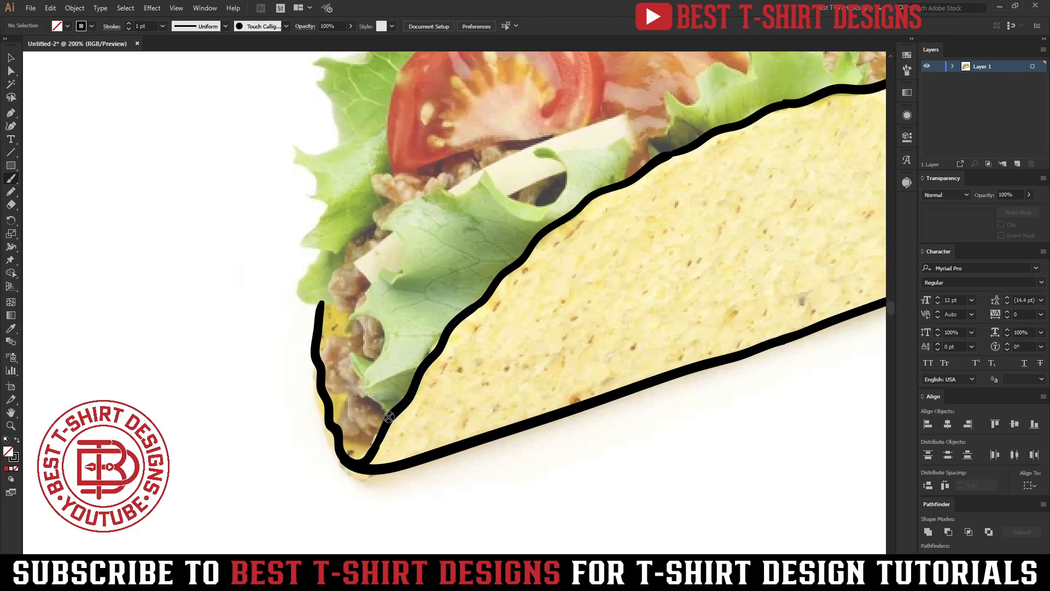
mouse_move(389, 419)
left_mouse_down()
mouse_move(361, 387)
mouse_move(386, 339)
mouse_move(351, 312)
mouse_move(378, 271)
mouse_move(400, 281)
mouse_move(411, 264)
mouse_move(384, 224)
mouse_move(413, 198)
mouse_move(486, 169)
mouse_move(524, 200)
mouse_move(563, 189)
mouse_move(560, 165)
mouse_move(542, 157)
mouse_move(626, 140)
mouse_move(627, 181)
left_mouse_up()
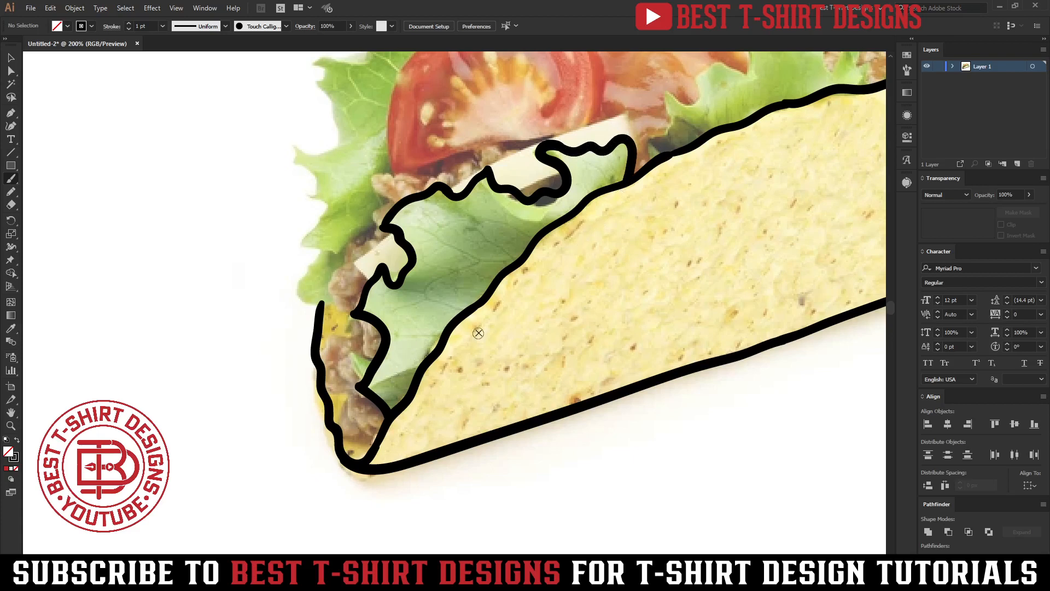
left_click_drag(361, 388, 412, 367)
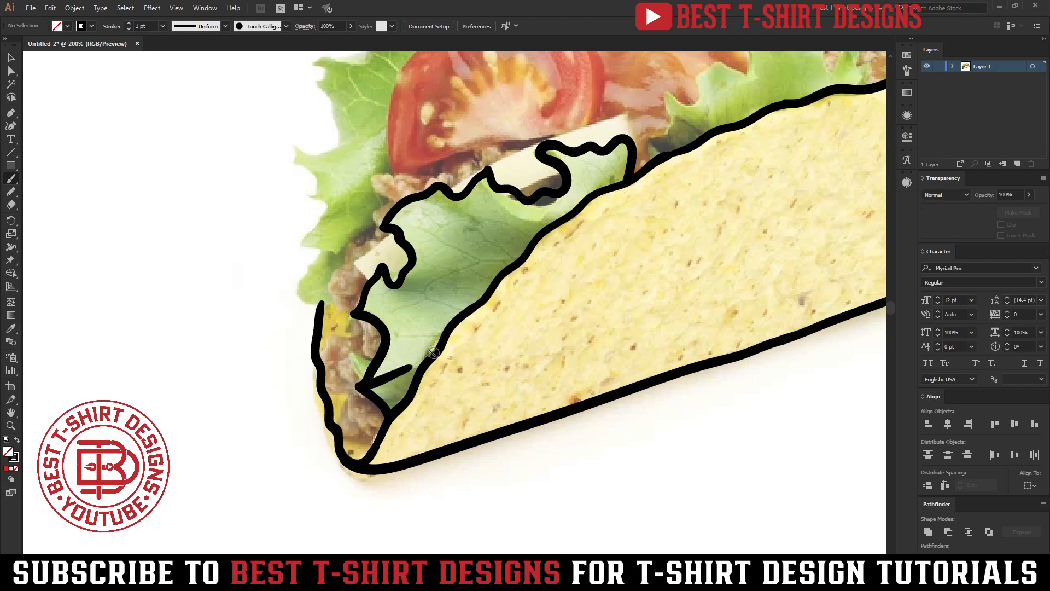
Draw four short black fold lines running inward from the notches along the left lettuce leaf's ragged edge.
left_click_drag(354, 313, 421, 317)
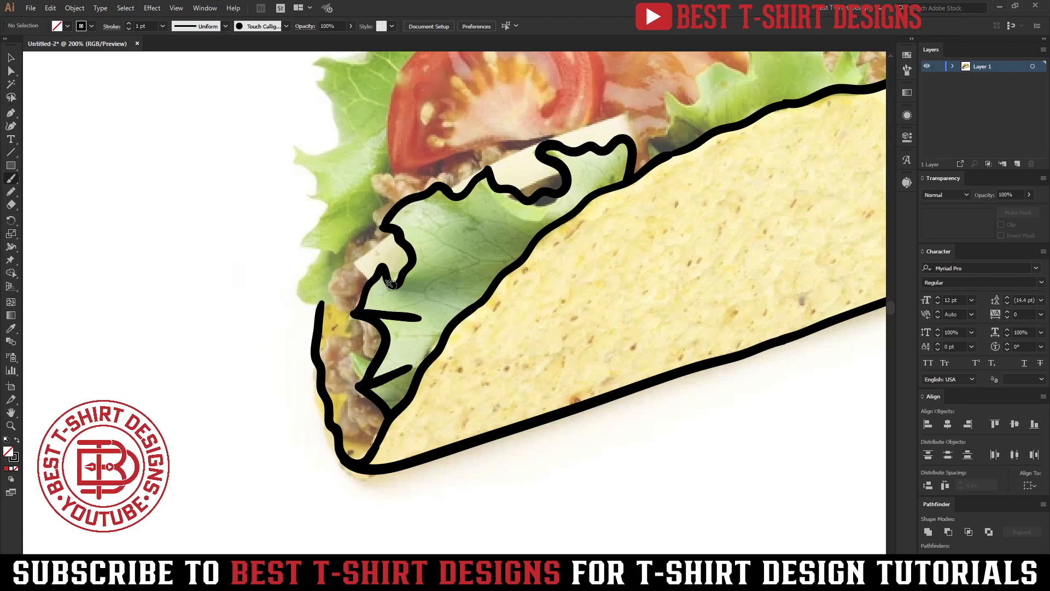
mouse_move(386, 282)
left_mouse_down()
mouse_move(434, 308)
mouse_move(478, 312)
mouse_move(422, 248)
mouse_move(390, 283)
mouse_move(430, 307)
left_mouse_up()
key("ctrl+z")
left_click_drag(393, 224, 459, 264)
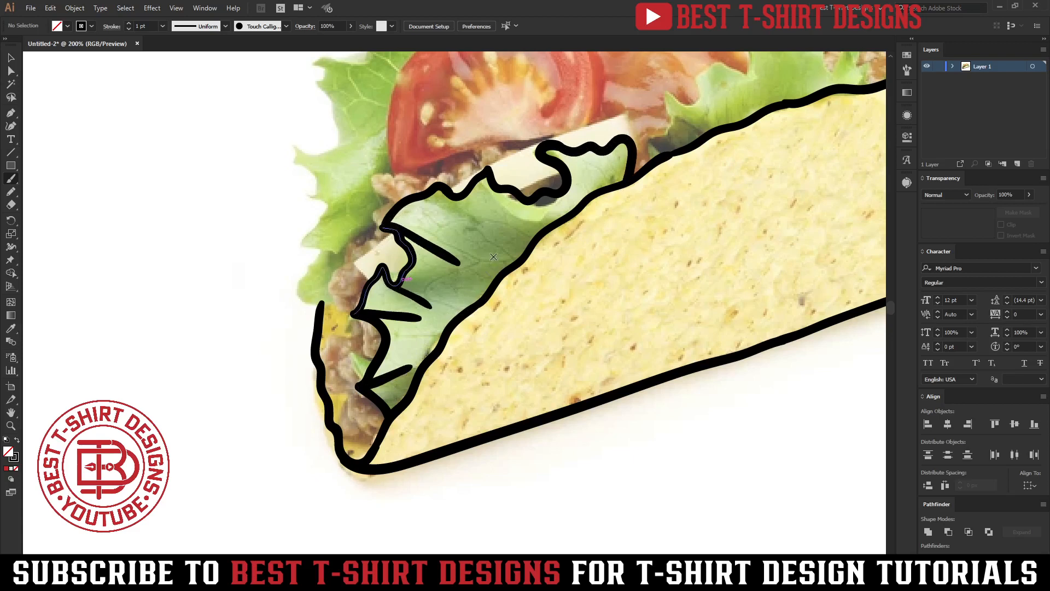
left_click_drag(442, 189, 492, 243)
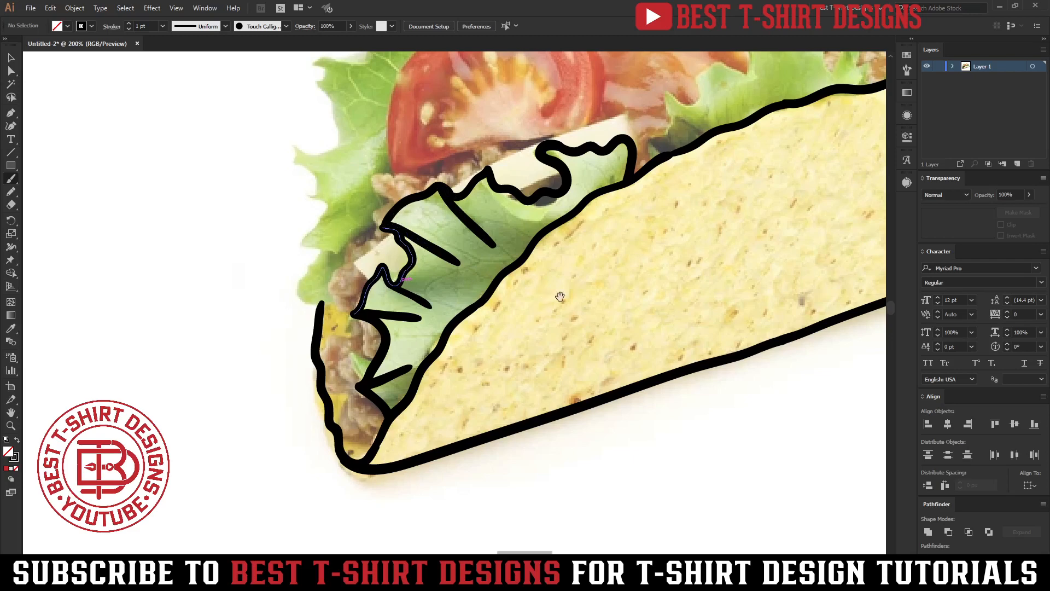
Trace the ragged outline of the middle lettuce leaf behind the front shell's upper edge in black.
left_click_drag(558, 297, 445, 334)
left_click_drag(485, 273, 419, 283)
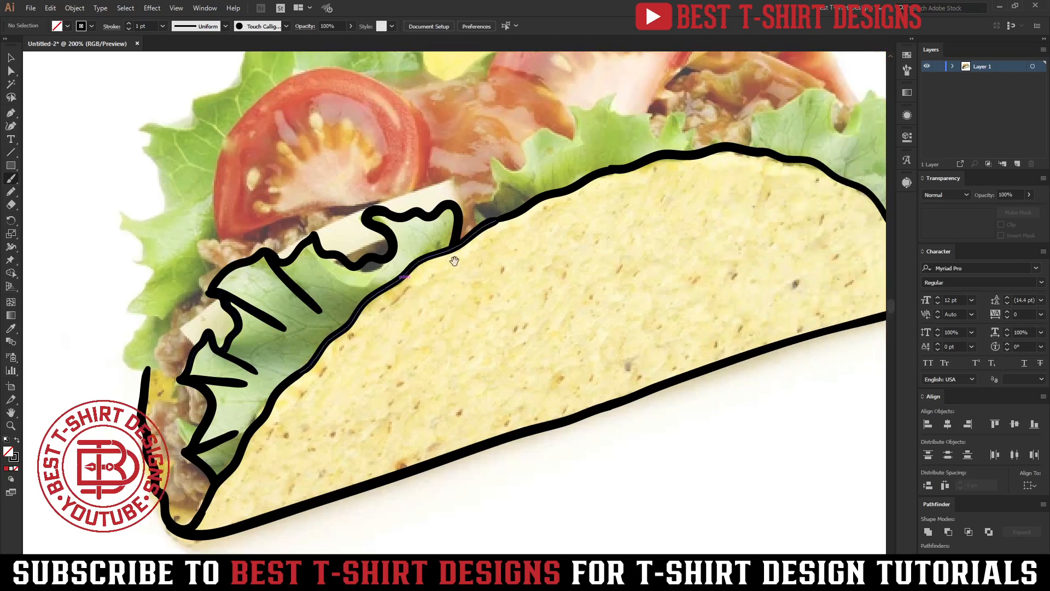
mouse_move(525, 245)
left_mouse_down()
mouse_move(372, 339)
mouse_move(421, 291)
mouse_move(371, 341)
left_mouse_up()
mouse_move(344, 305)
left_mouse_down()
mouse_move(359, 232)
mouse_move(382, 243)
mouse_move(398, 209)
mouse_move(441, 210)
mouse_move(436, 183)
mouse_move(475, 169)
mouse_move(479, 179)
mouse_move(534, 192)
mouse_move(489, 196)
mouse_move(519, 190)
mouse_move(525, 209)
mouse_move(541, 186)
mouse_move(558, 220)
left_mouse_up()
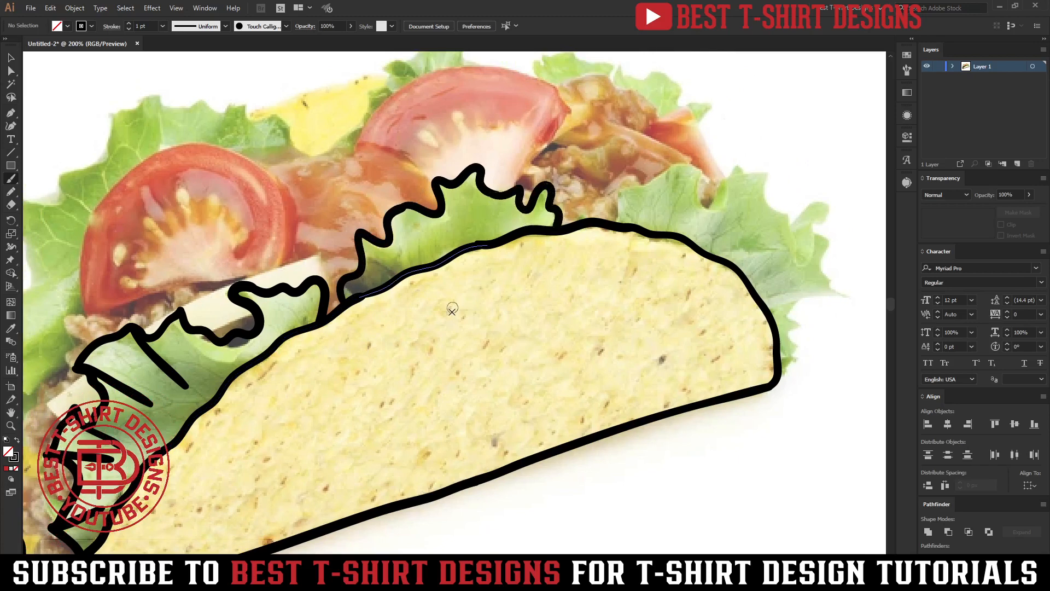
Undo the trial stroke on the shell, review the Paintbrush tool's fidelity and path-editing options, and accept them.
mouse_move(488, 275)
left_mouse_down()
mouse_move(484, 295)
mouse_move(514, 369)
left_mouse_up()
key("ctrl+z")
double_click(11, 181)
mouse_move(123, 15)
left_mouse_down()
mouse_move(189, 36)
mouse_move(487, 183)
left_mouse_up()
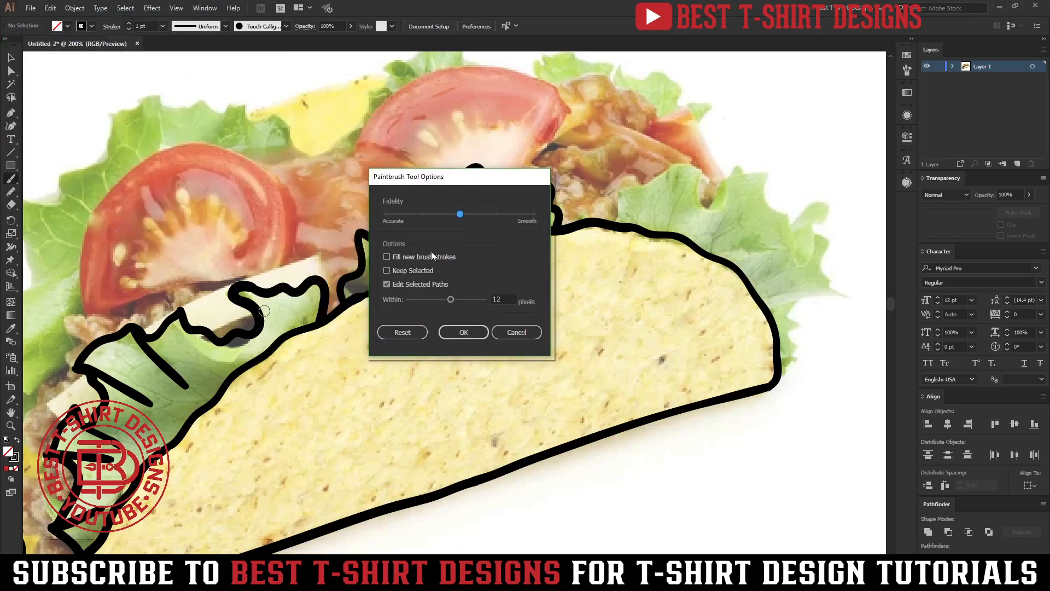
left_click(464, 332)
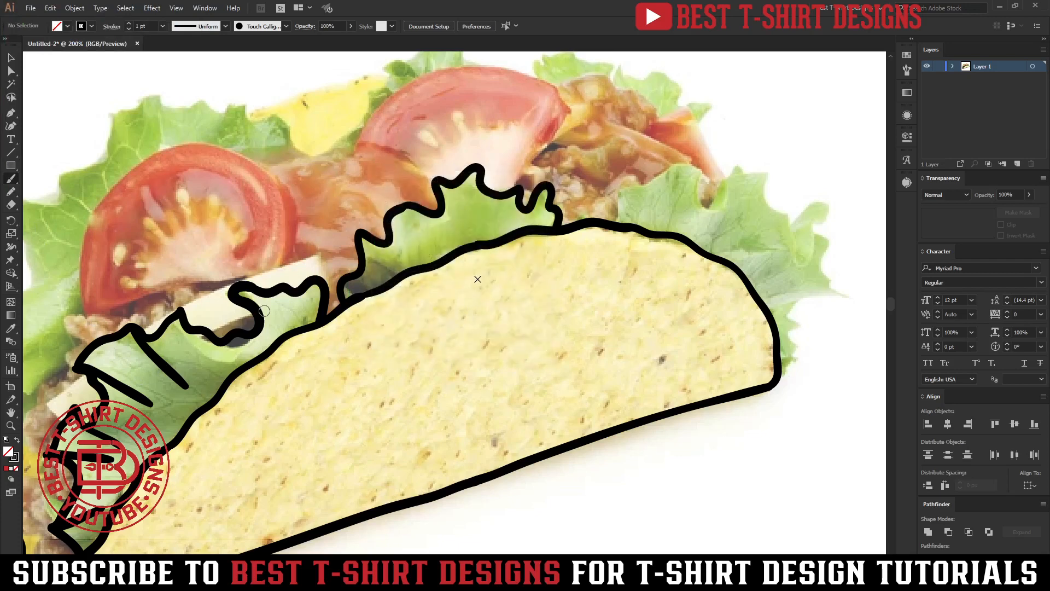
Try the brush with two wavy test strokes on the front shell and undo both.
left_click_drag(511, 264, 550, 333)
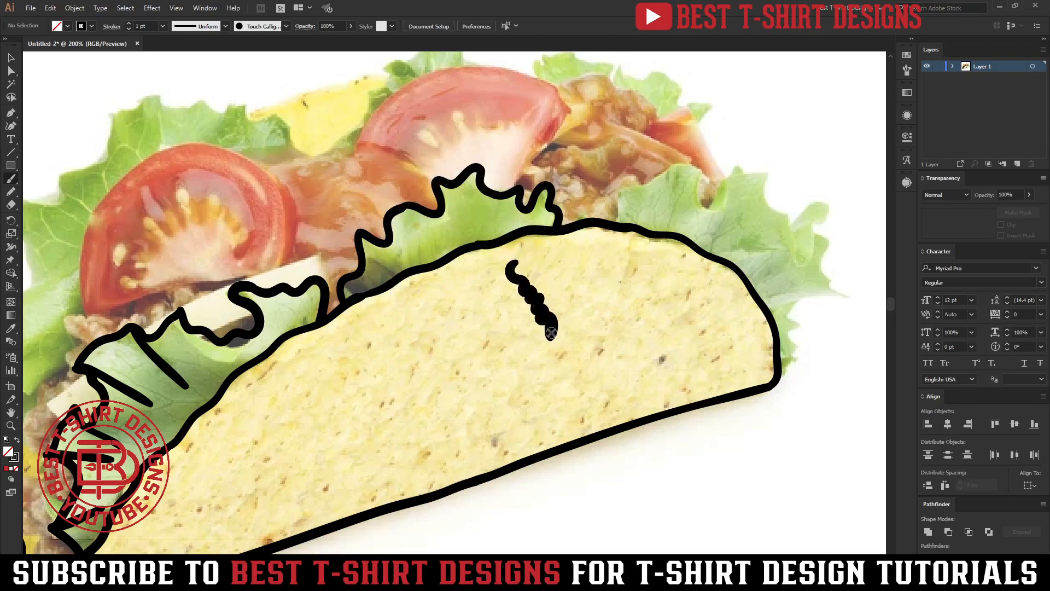
mouse_move(465, 286)
left_mouse_down()
mouse_move(488, 311)
mouse_move(495, 359)
mouse_move(466, 385)
left_mouse_up()
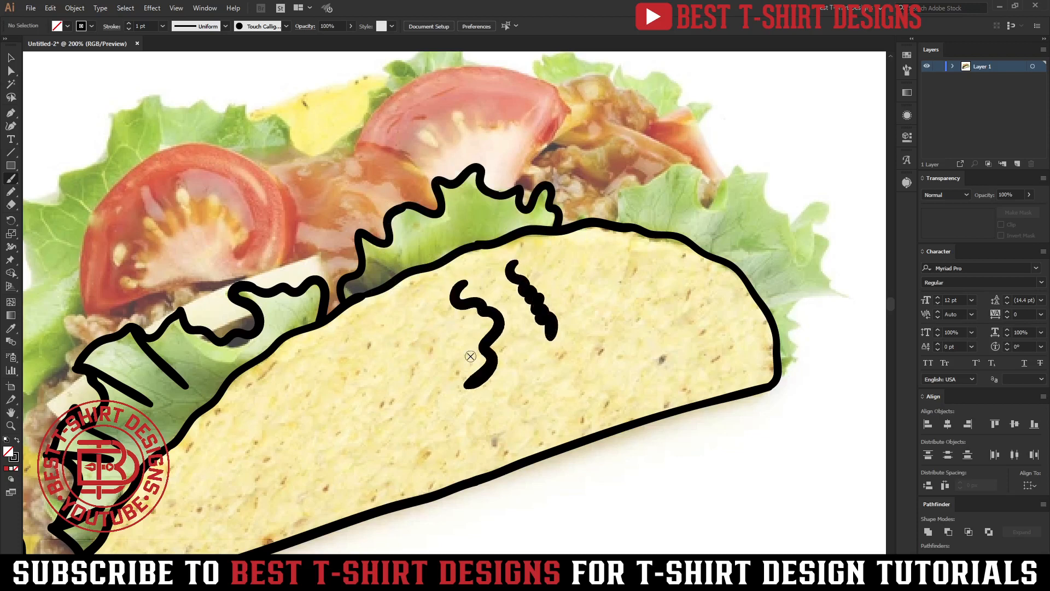
key("ctrl+z")
key("ctrl+z")
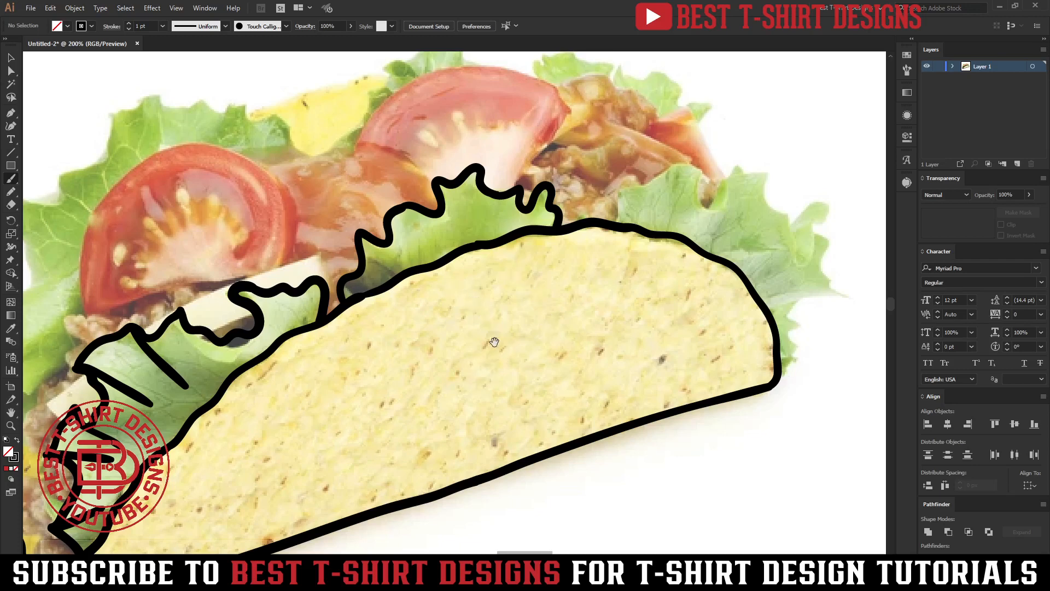
Draw three short fold lines inside the middle lettuce leaf, running down from its notches and peak.
mouse_move(696, 305)
left_mouse_down()
mouse_move(448, 288)
mouse_move(504, 346)
left_mouse_up()
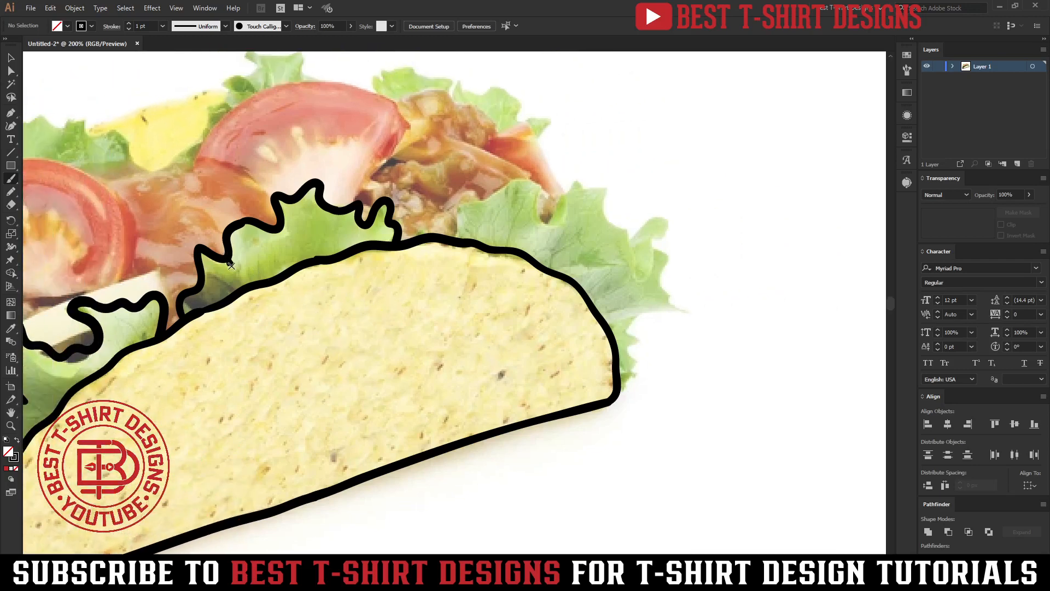
left_click_drag(231, 266, 240, 279)
key("ctrl+z")
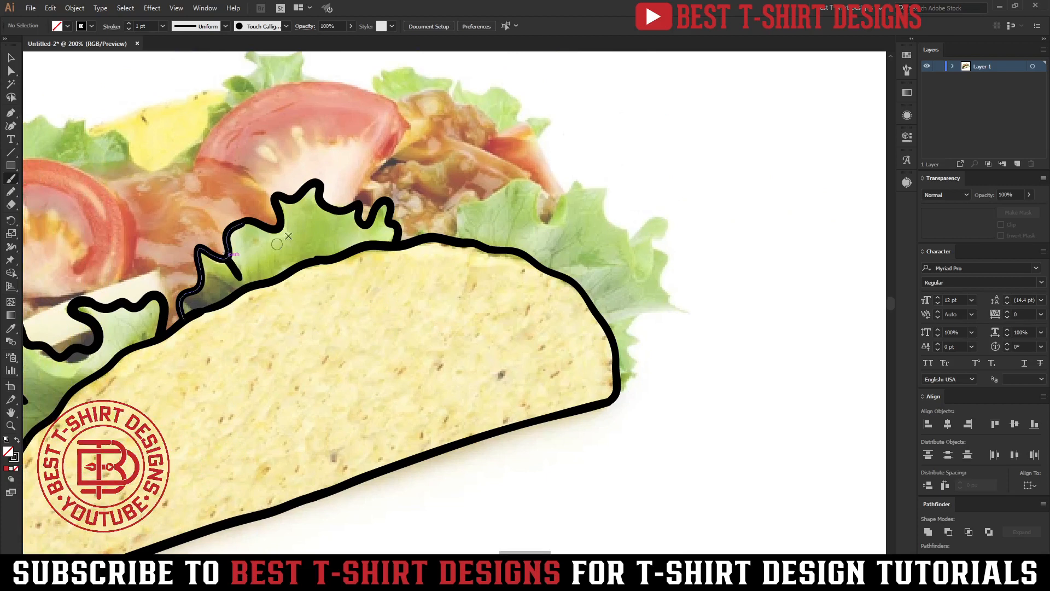
left_click_drag(281, 223, 293, 256)
left_click_drag(316, 194, 315, 244)
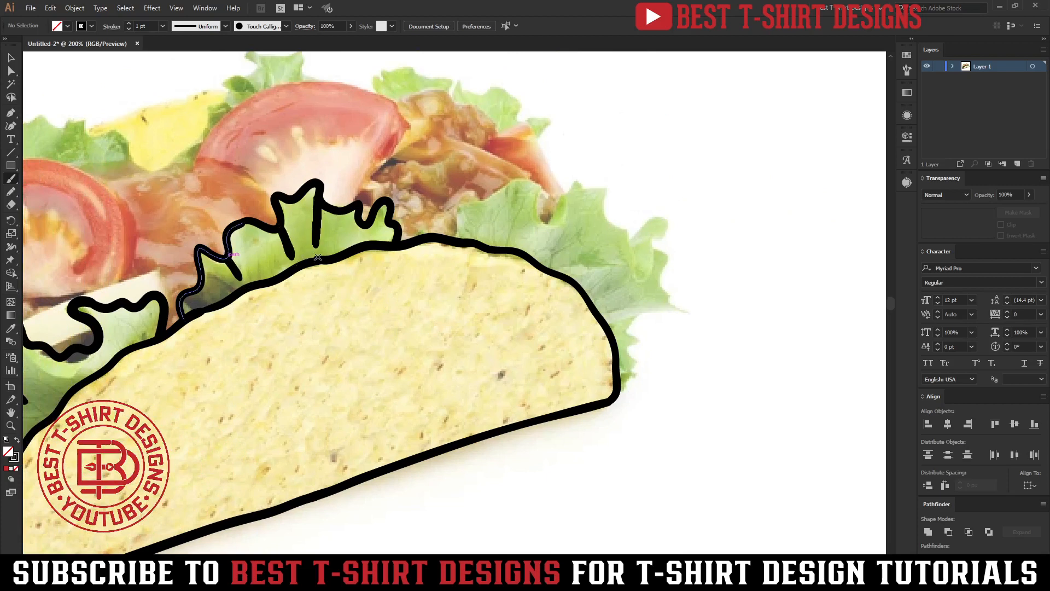
Trace the curly outline of the right lettuce leaf from the shell's lower-right corner around to the shell's upper edge.
left_click_drag(418, 350, 386, 336)
left_click_drag(600, 303, 551, 282)
mouse_move(532, 373)
left_mouse_down()
mouse_move(550, 356)
mouse_move(543, 294)
mouse_move(590, 290)
mouse_move(567, 224)
left_mouse_up()
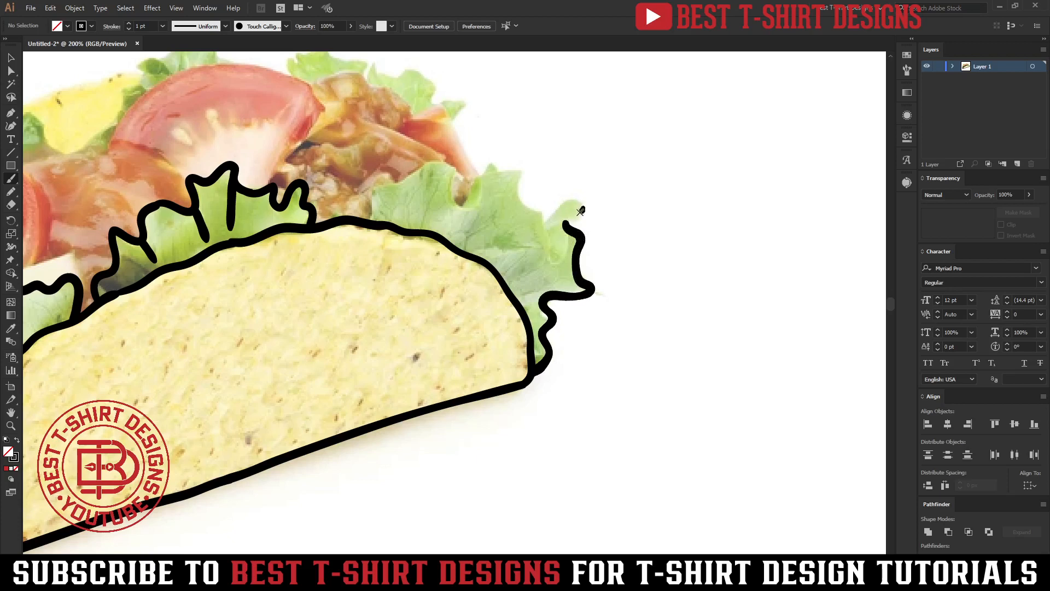
mouse_move(565, 226)
left_mouse_down()
mouse_move(553, 261)
mouse_move(518, 166)
left_mouse_up()
mouse_move(582, 204)
left_mouse_down()
mouse_move(574, 195)
mouse_move(545, 204)
left_mouse_up()
left_click_drag(611, 234, 667, 260)
mouse_move(616, 225)
left_mouse_down()
mouse_move(581, 224)
mouse_move(565, 256)
mouse_move(548, 253)
mouse_move(551, 227)
mouse_move(538, 214)
mouse_move(521, 217)
mouse_move(467, 244)
mouse_move(468, 277)
left_mouse_up()
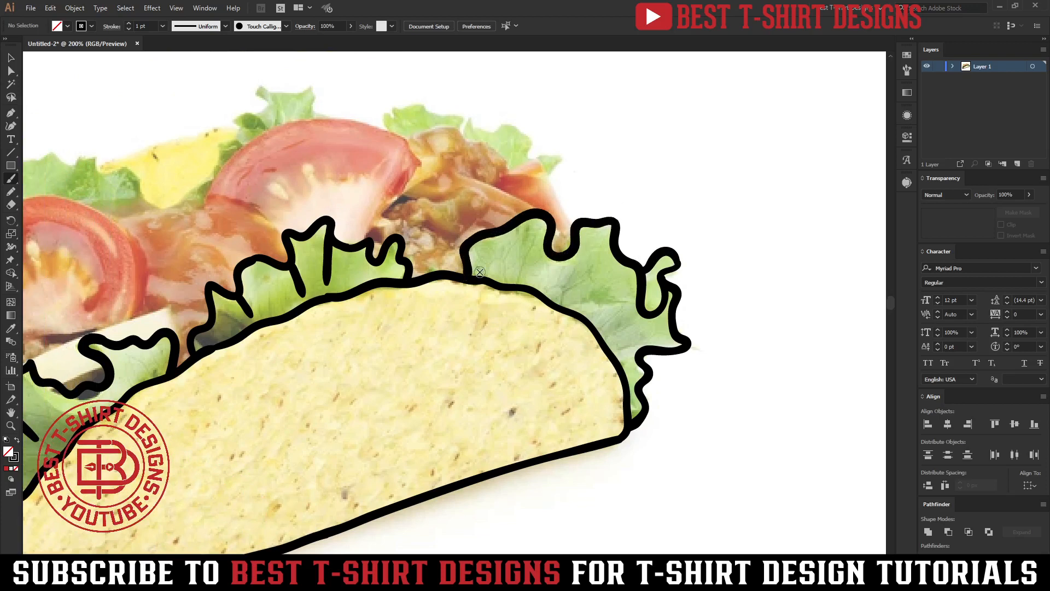
Trace the straight edges of the small cheese piece and the long cheese strip behind the left lettuce leaf.
scroll(629, 219, "down", 3)
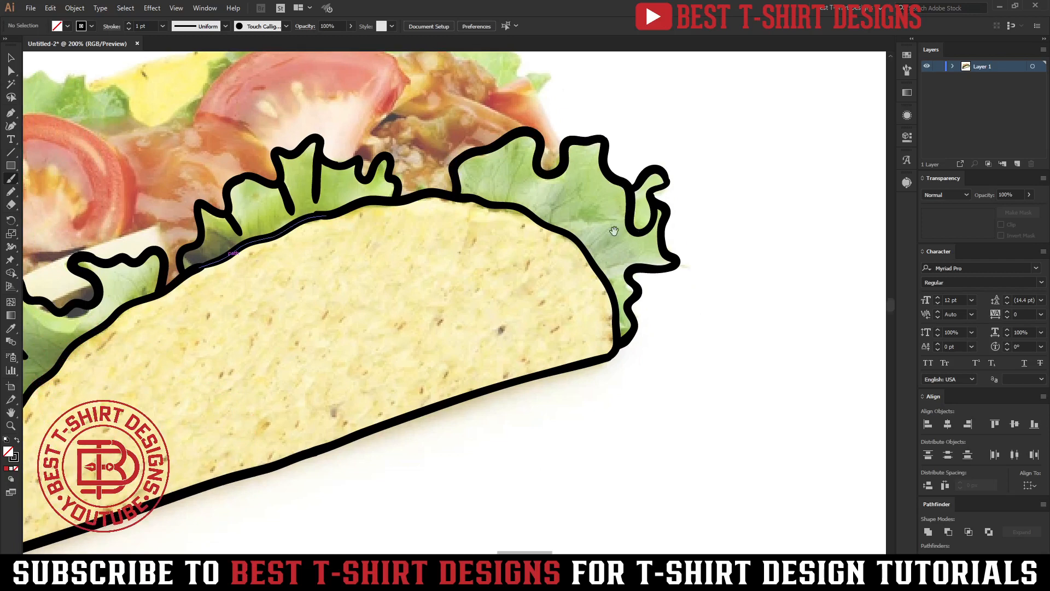
scroll(630, 219, "left", 6)
scroll(629, 226, "left", 2)
scroll(596, 242, "down", 1)
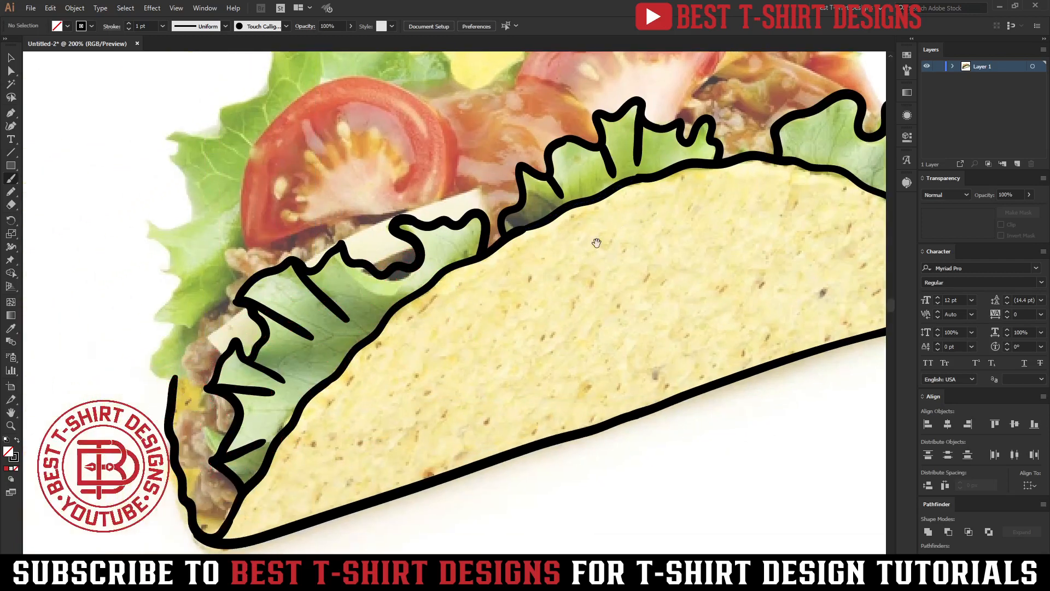
scroll(588, 247, "left", 2)
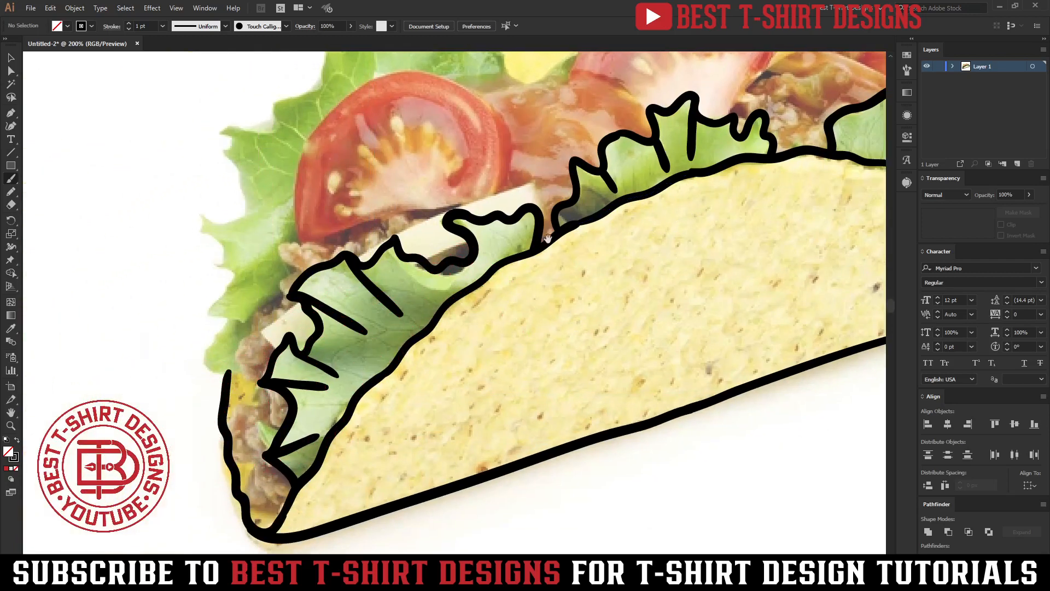
scroll(497, 310, "left", 1)
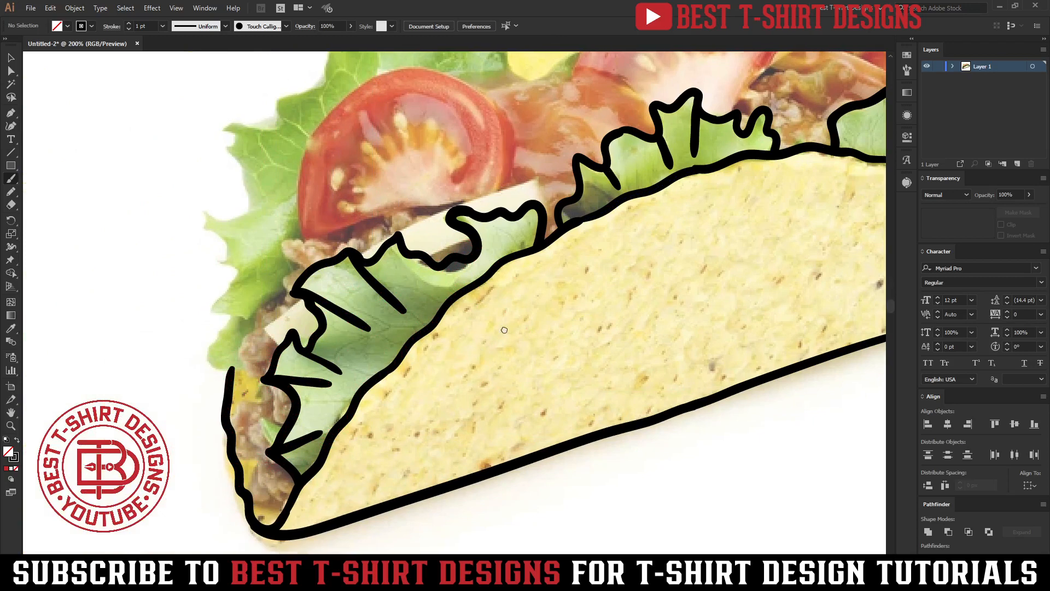
scroll(514, 279, "down", 1)
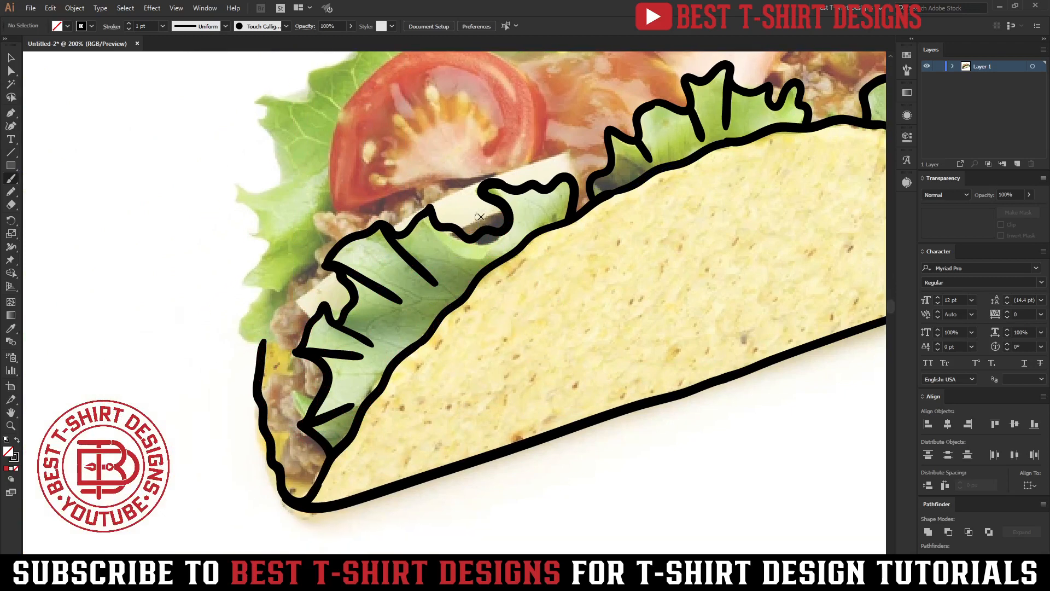
left_click_drag(457, 230, 518, 204)
mouse_move(297, 303)
left_mouse_down()
mouse_move(321, 321)
mouse_move(336, 272)
left_mouse_up()
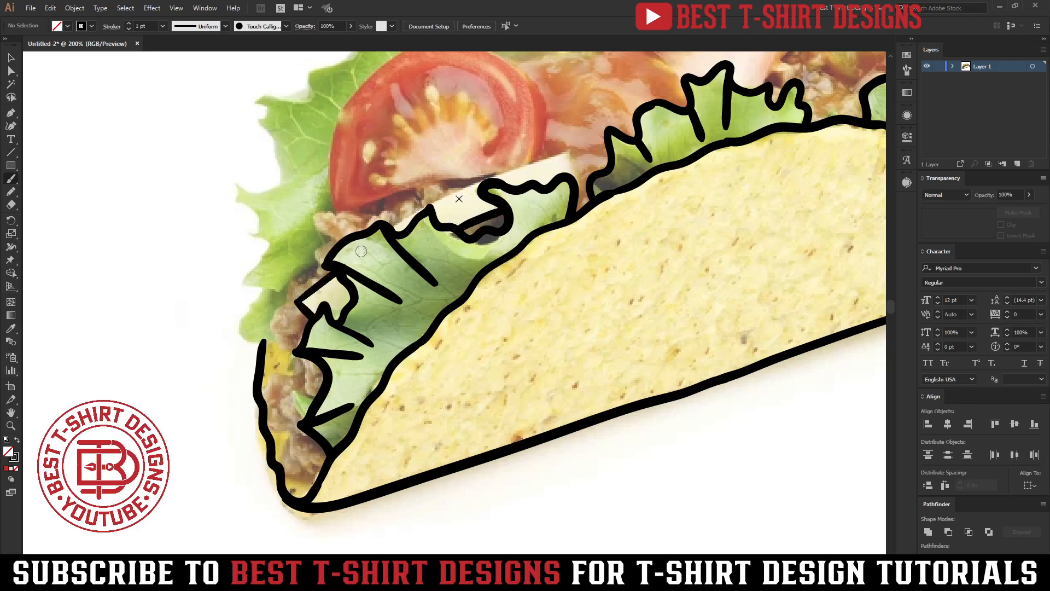
mouse_move(395, 224)
left_mouse_down()
mouse_move(555, 157)
mouse_move(573, 153)
mouse_move(575, 182)
left_mouse_up()
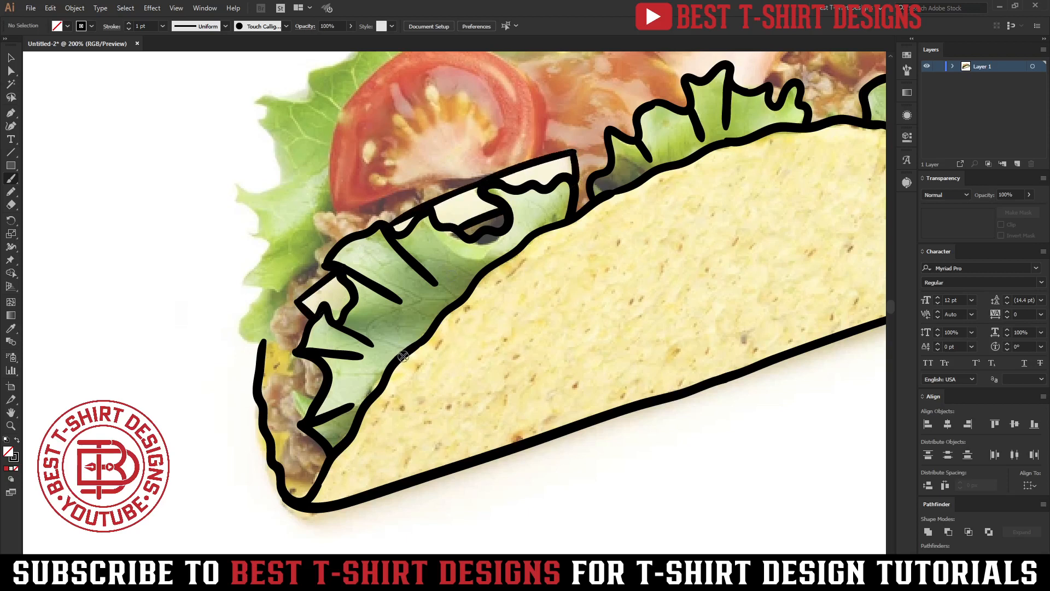
Trace the bumpy ground-meat pieces from the shell's lower-left corner up past the cheese to the left tomato's base.
left_click_drag(417, 377, 486, 324)
left_click_drag(389, 404, 403, 381)
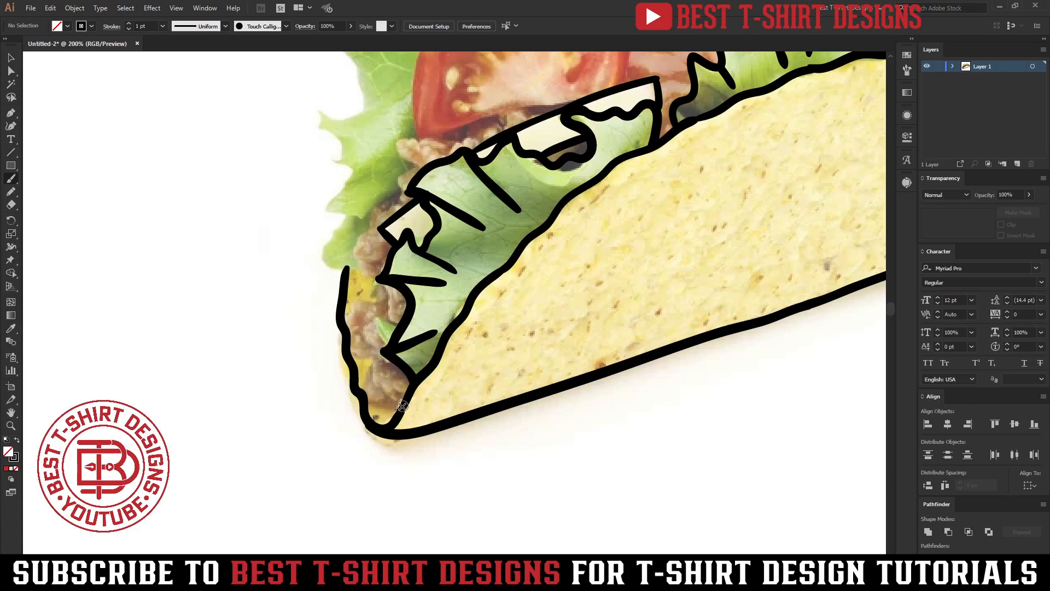
mouse_move(391, 402)
left_mouse_down()
mouse_move(364, 395)
mouse_move(364, 367)
mouse_move(392, 354)
mouse_move(441, 385)
mouse_move(384, 371)
mouse_move(384, 339)
mouse_move(421, 304)
mouse_move(443, 322)
mouse_move(440, 345)
mouse_move(384, 342)
mouse_move(417, 350)
mouse_move(430, 381)
mouse_move(420, 319)
mouse_move(437, 295)
mouse_move(463, 282)
mouse_move(502, 302)
mouse_move(495, 328)
mouse_move(459, 304)
mouse_move(445, 278)
mouse_move(476, 277)
mouse_move(508, 295)
mouse_move(419, 351)
left_mouse_up()
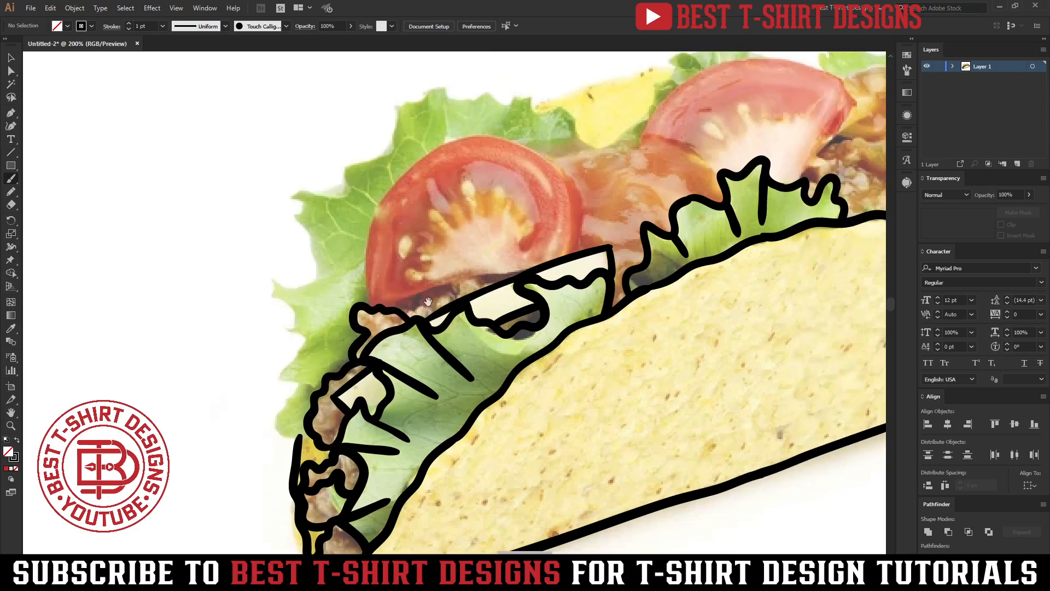
left_click_drag(417, 301, 486, 287)
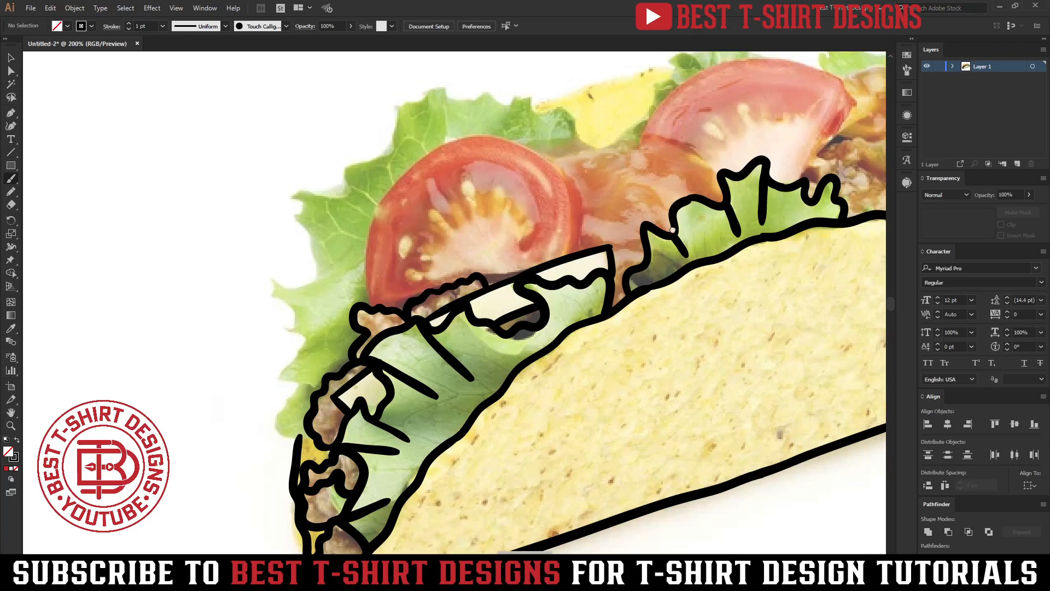
Trace the round outline of the left tomato slice from the cheese strip over its top to the ground meat.
left_click_drag(879, 249, 479, 325)
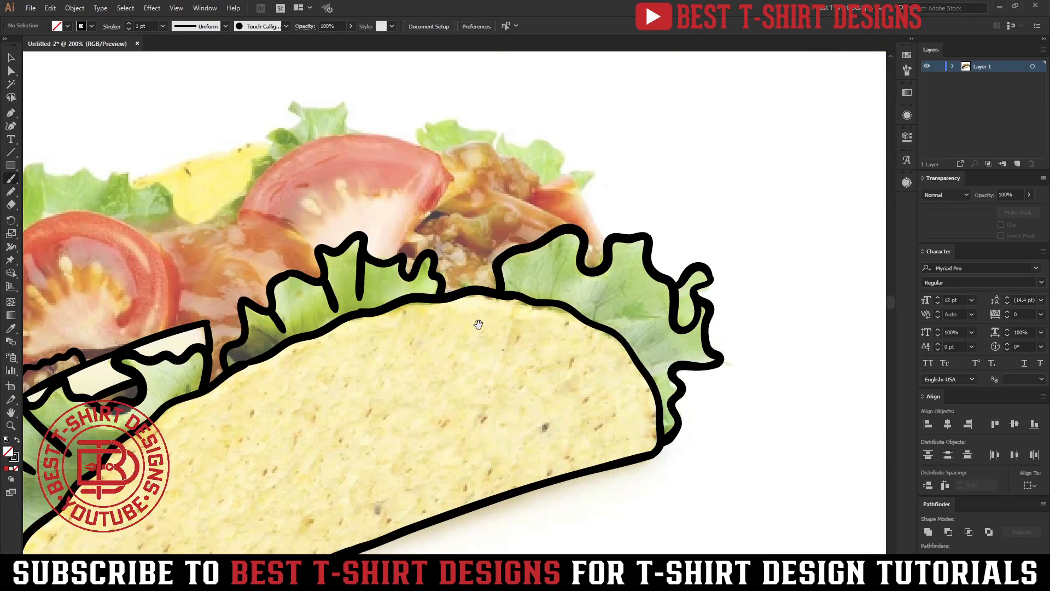
left_click_drag(546, 309, 523, 324)
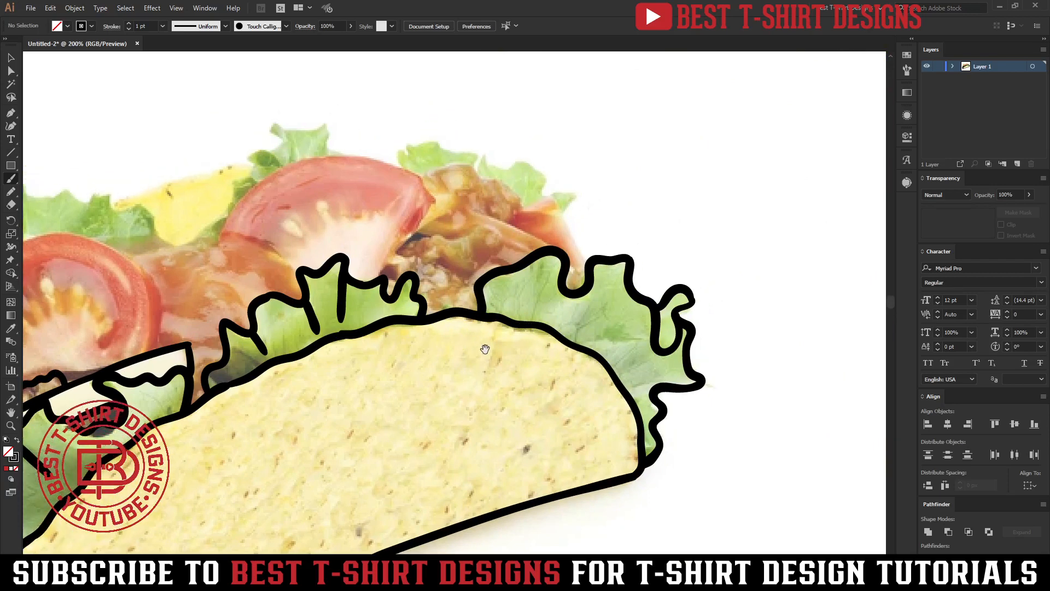
left_click_drag(483, 368, 579, 301)
left_click_drag(449, 360, 665, 278)
left_click_drag(454, 306, 474, 402)
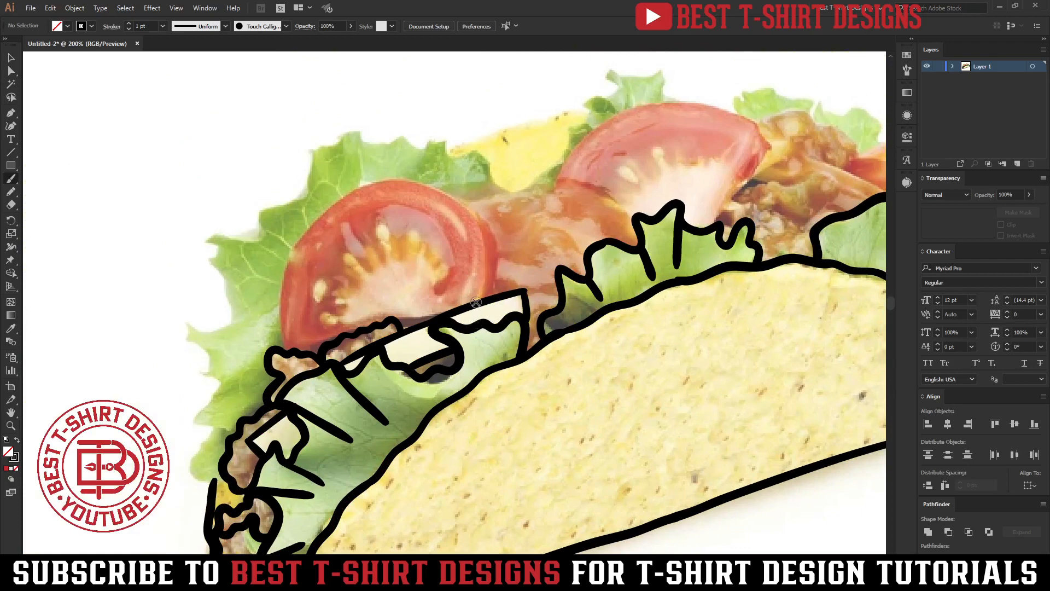
mouse_move(478, 303)
left_mouse_down()
mouse_move(482, 268)
mouse_move(457, 202)
mouse_move(383, 178)
mouse_move(315, 218)
mouse_move(280, 273)
mouse_move(277, 325)
mouse_move(292, 350)
left_mouse_up()
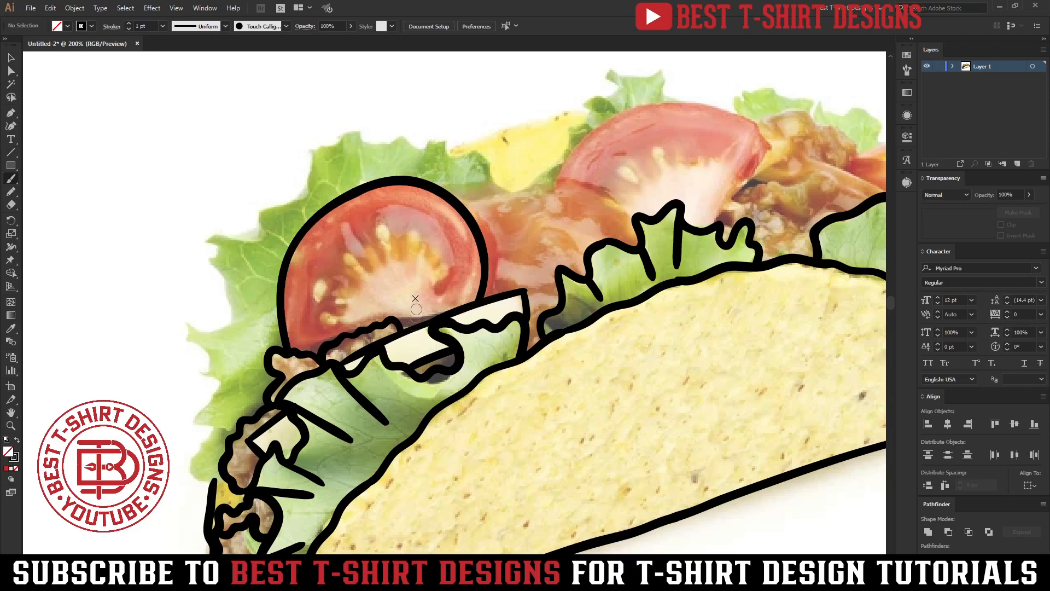
Draw black seed marks inside the left tomato slice and the right tomato wedge.
left_click_drag(326, 319, 351, 314)
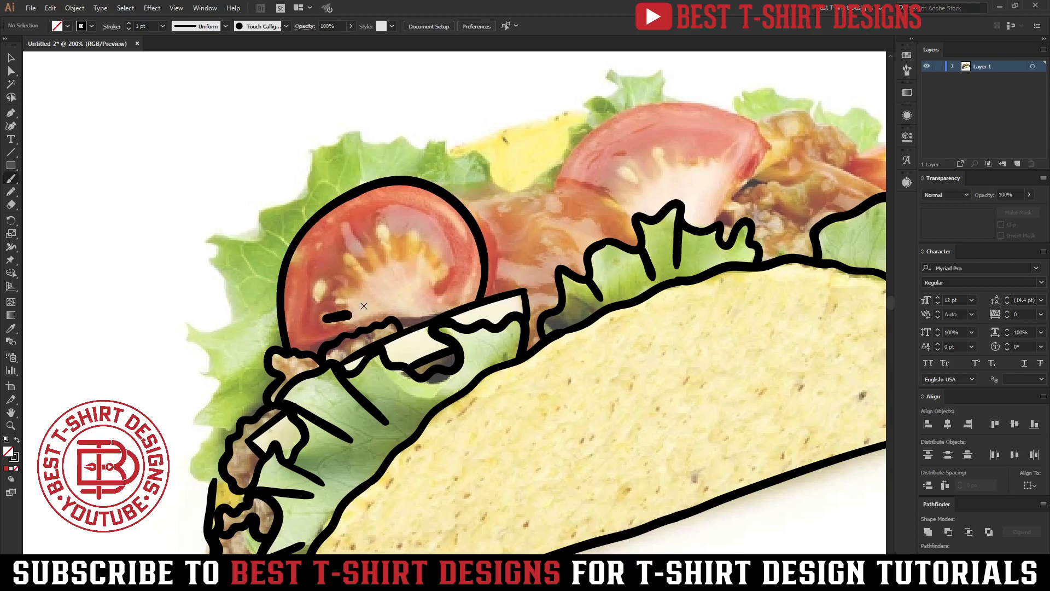
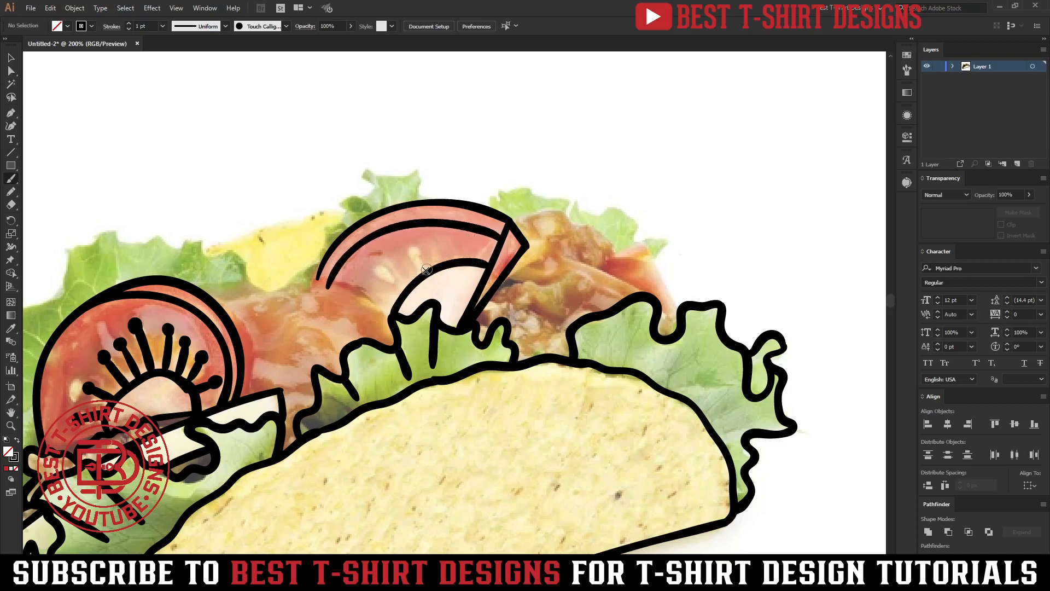
left_click_drag(426, 269, 411, 249)
mouse_move(407, 288)
left_mouse_down()
mouse_move(388, 269)
mouse_move(440, 247)
left_mouse_up()
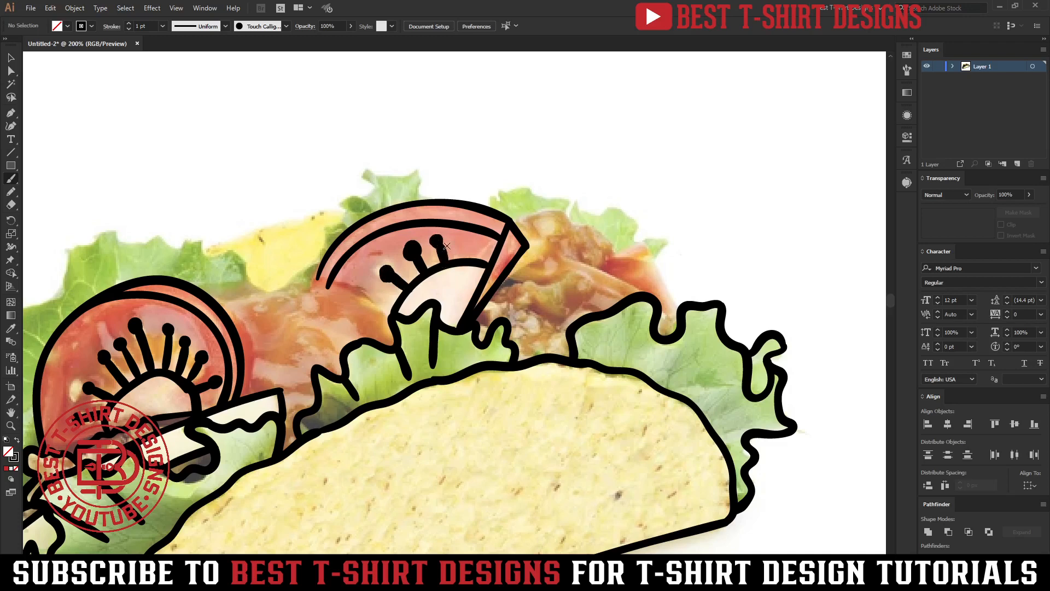
Trace the wavy sauce edge along the right tomato wedge's base and across to the left tomato slice.
left_click_drag(474, 382, 575, 343)
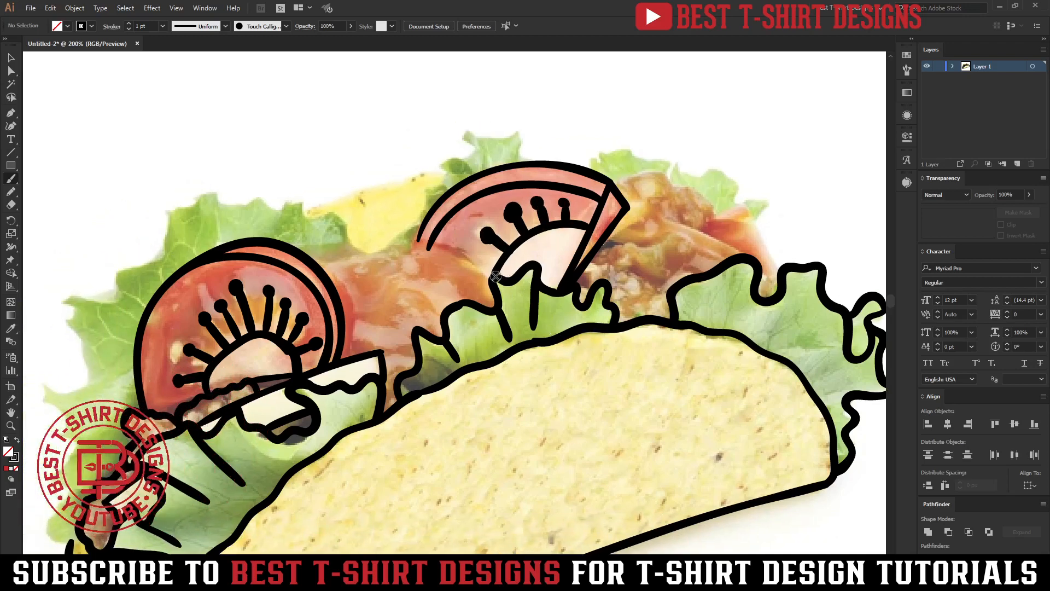
left_click_drag(495, 277, 474, 267)
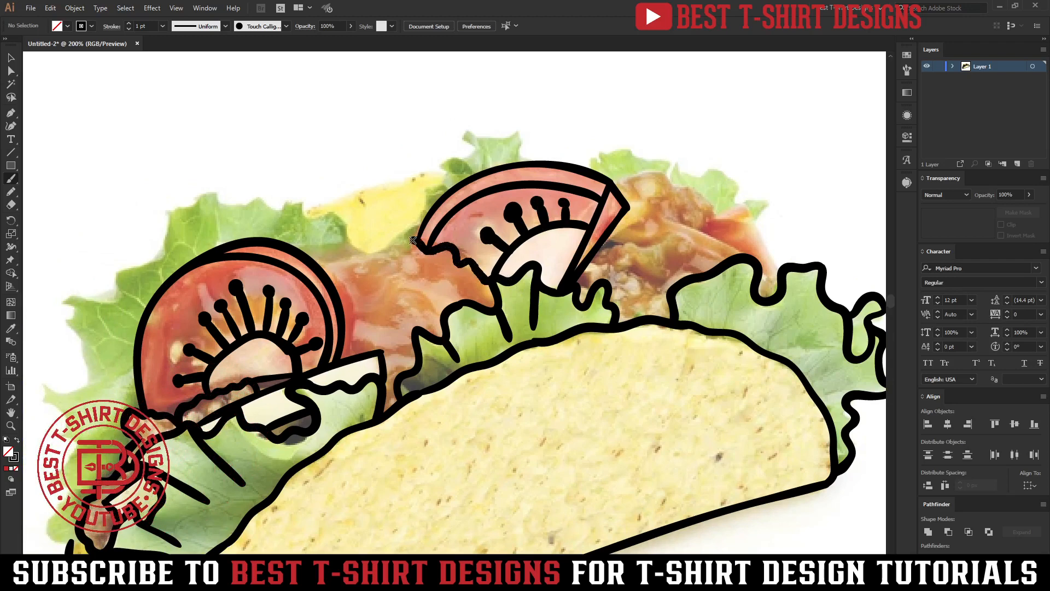
mouse_move(400, 264)
left_mouse_down()
mouse_move(376, 253)
mouse_move(350, 264)
mouse_move(355, 302)
mouse_move(339, 316)
left_mouse_up()
left_click_drag(513, 278, 470, 267)
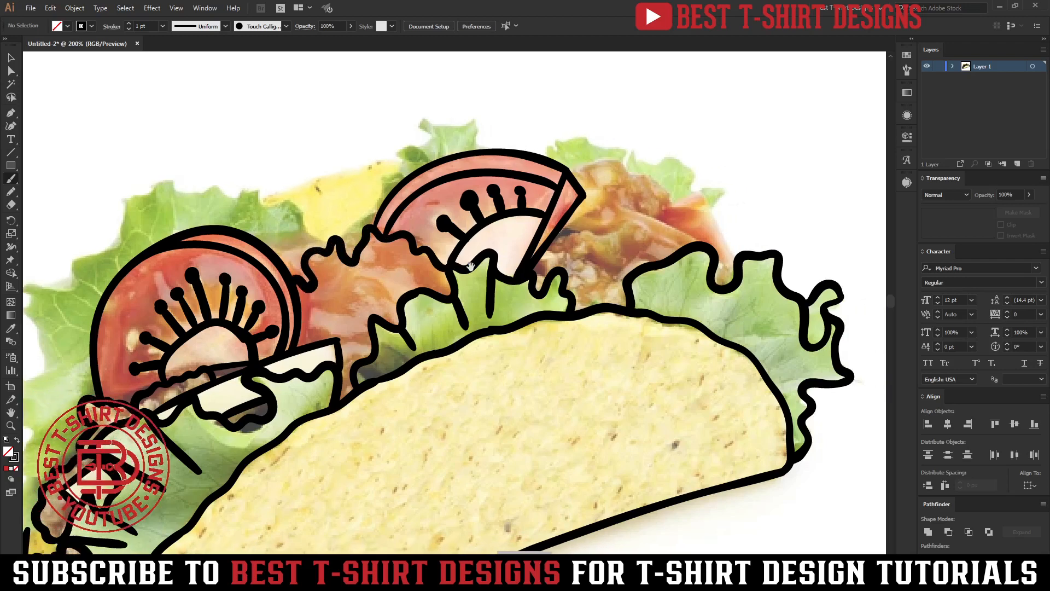
Draw the cheese strips beside the right tomato wedge and trace the wavy meat edge from the right lettuce to the wedge.
left_click_drag(523, 329, 448, 340)
mouse_move(577, 301)
left_mouse_down()
mouse_move(522, 315)
mouse_move(528, 339)
mouse_move(576, 290)
left_mouse_up()
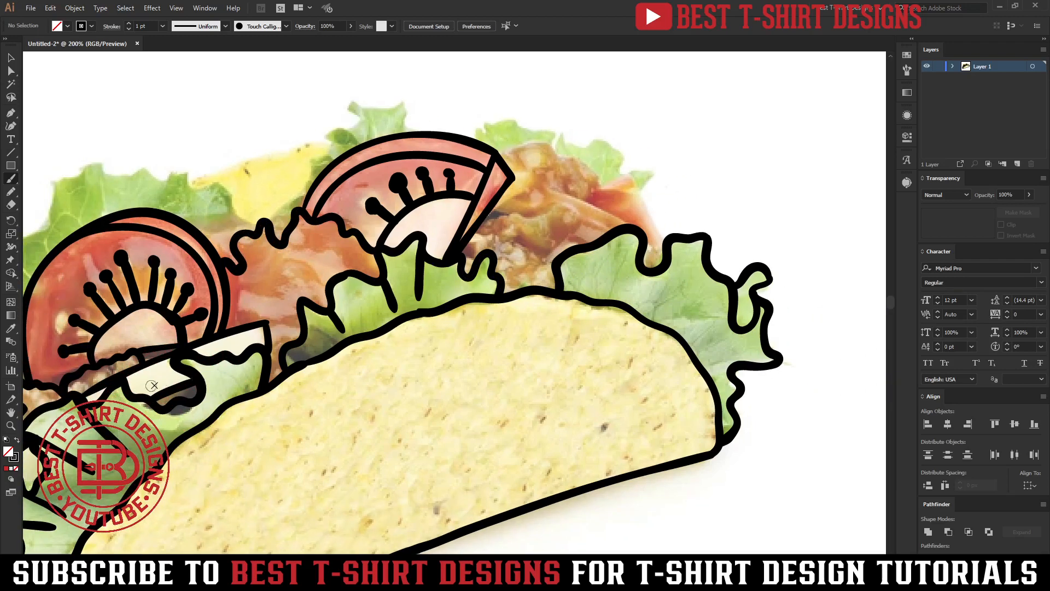
left_click_drag(508, 335, 340, 451)
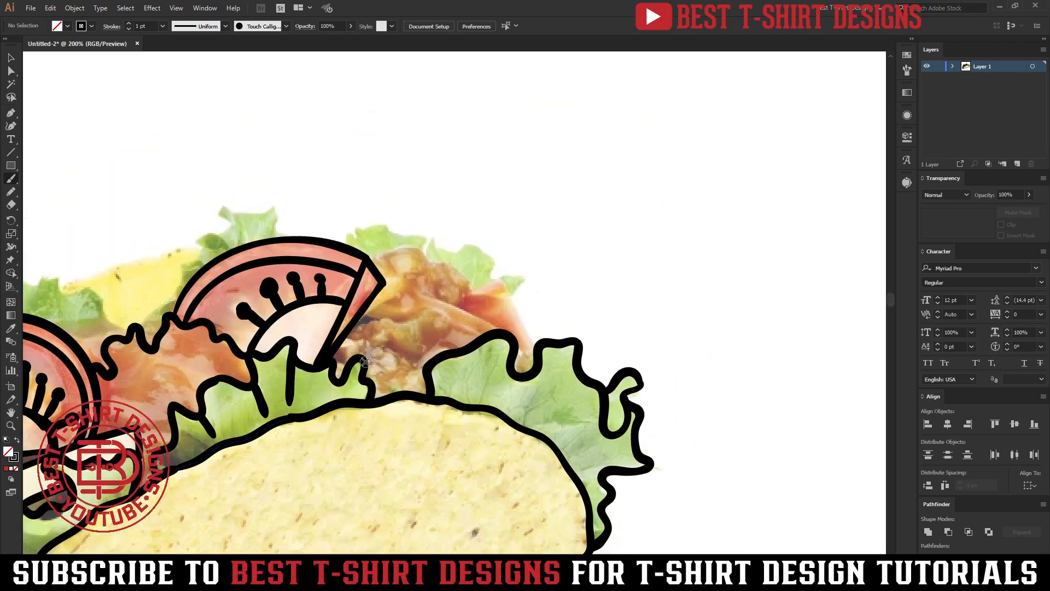
left_click_drag(366, 360, 437, 293)
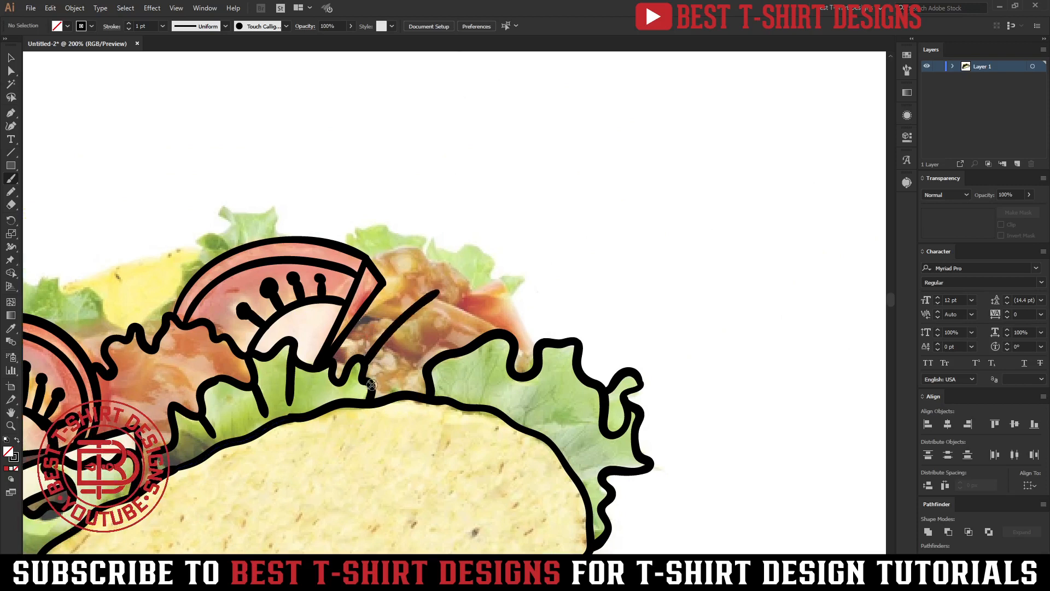
mouse_move(371, 384)
left_mouse_down()
mouse_move(462, 286)
mouse_move(438, 292)
mouse_move(425, 329)
mouse_move(448, 306)
left_mouse_up()
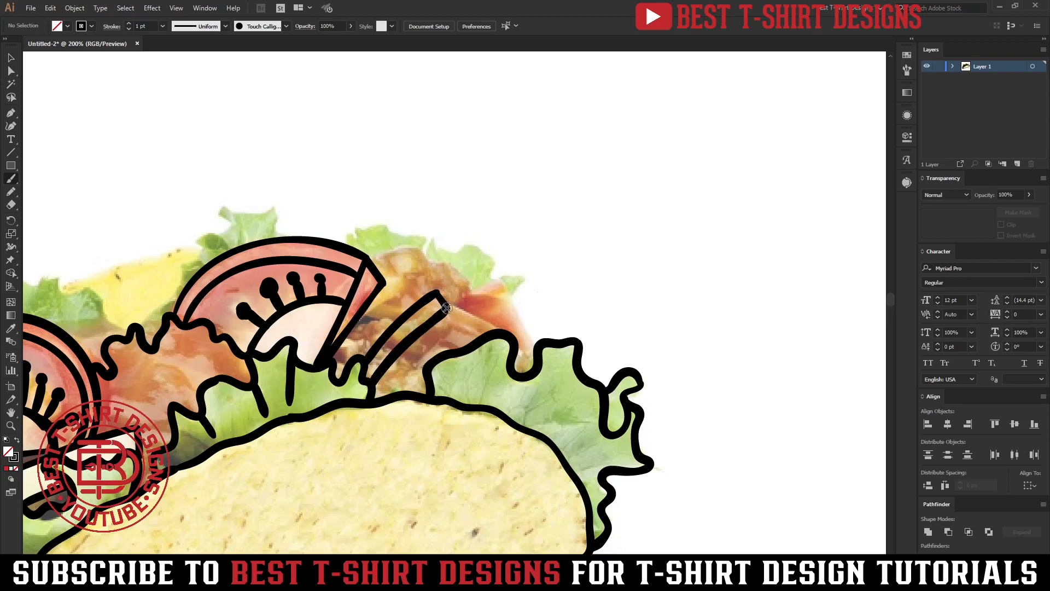
left_click_drag(448, 310, 448, 330)
left_click_drag(374, 400, 442, 330)
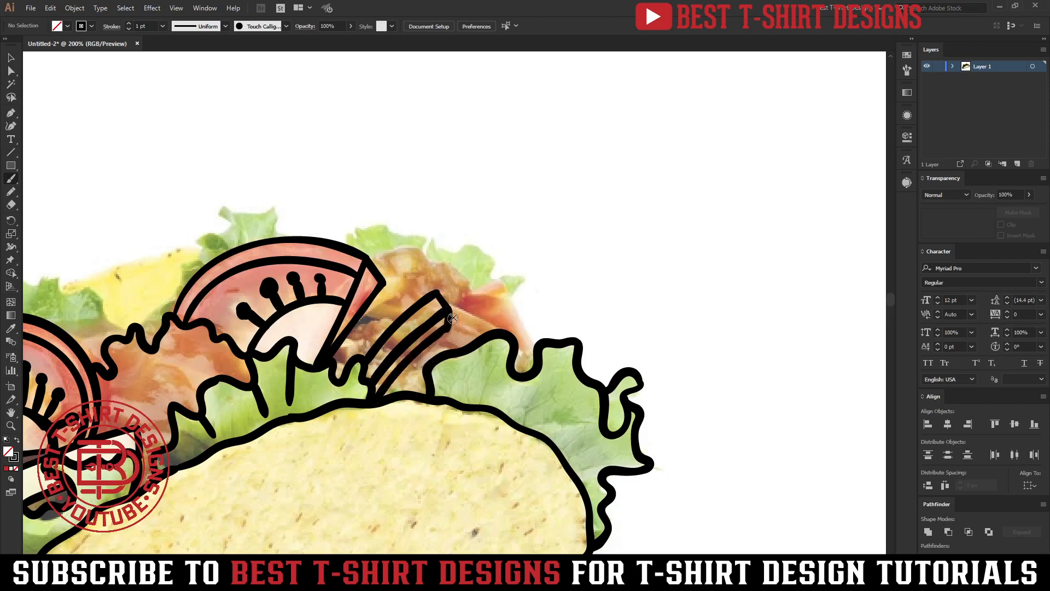
left_click_drag(462, 296, 527, 278)
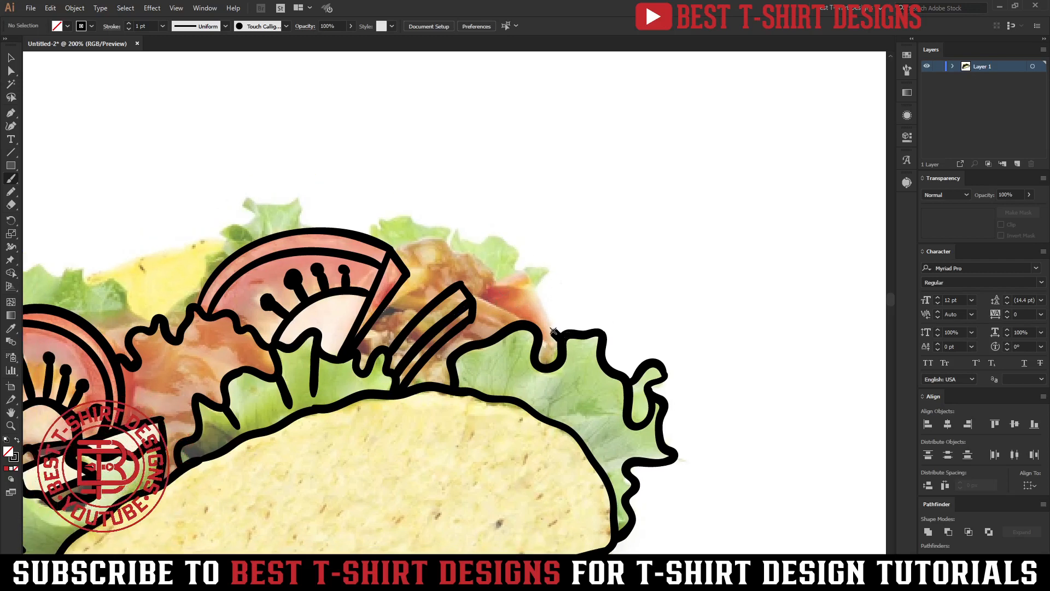
mouse_move(553, 331)
left_mouse_down()
mouse_move(526, 289)
mouse_move(457, 260)
mouse_move(394, 257)
left_mouse_up()
Trace the ruffled outline of the back lettuce leaf around the left tomato slice, from the lower-left meat over its top.
mouse_move(527, 380)
left_mouse_down()
mouse_move(554, 345)
mouse_move(745, 248)
left_mouse_up()
left_click_drag(468, 333, 543, 278)
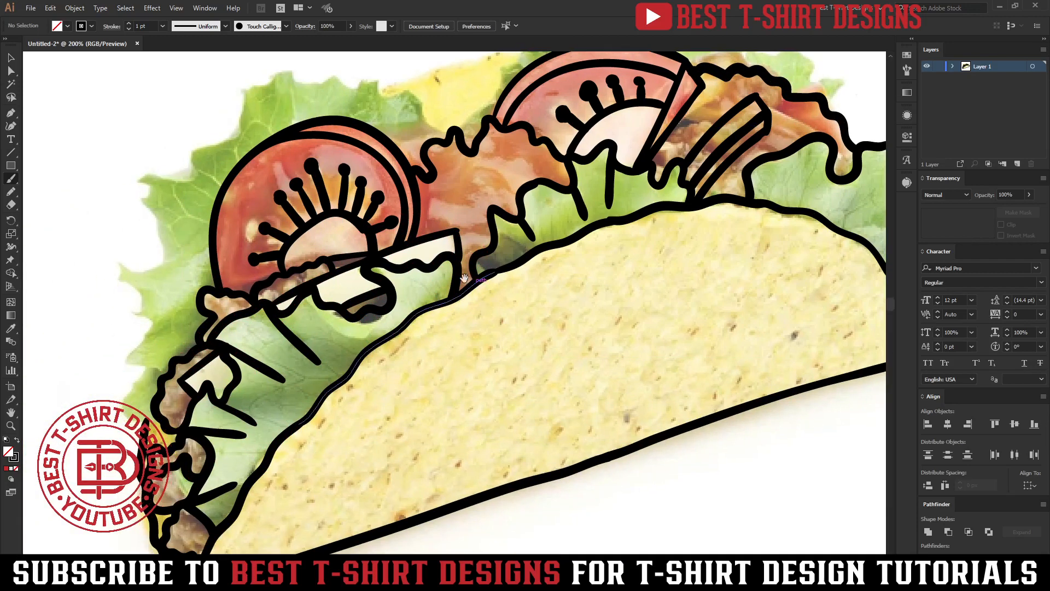
mouse_move(422, 287)
left_mouse_down()
mouse_move(475, 307)
mouse_move(491, 265)
mouse_move(538, 270)
left_mouse_up()
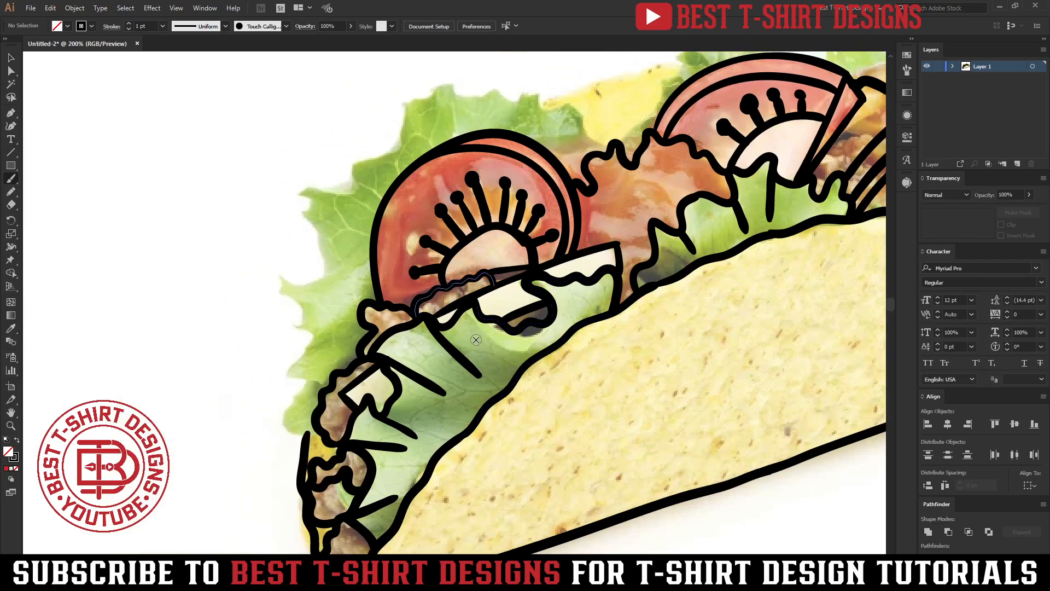
mouse_move(299, 434)
left_mouse_down()
mouse_move(286, 409)
mouse_move(304, 382)
mouse_move(297, 360)
mouse_move(311, 332)
mouse_move(300, 329)
mouse_move(282, 275)
mouse_move(318, 276)
mouse_move(304, 212)
mouse_move(342, 263)
mouse_move(345, 245)
mouse_move(379, 250)
mouse_move(390, 222)
mouse_move(423, 210)
mouse_move(434, 166)
mouse_move(462, 151)
mouse_move(528, 146)
mouse_move(605, 170)
left_mouse_up()
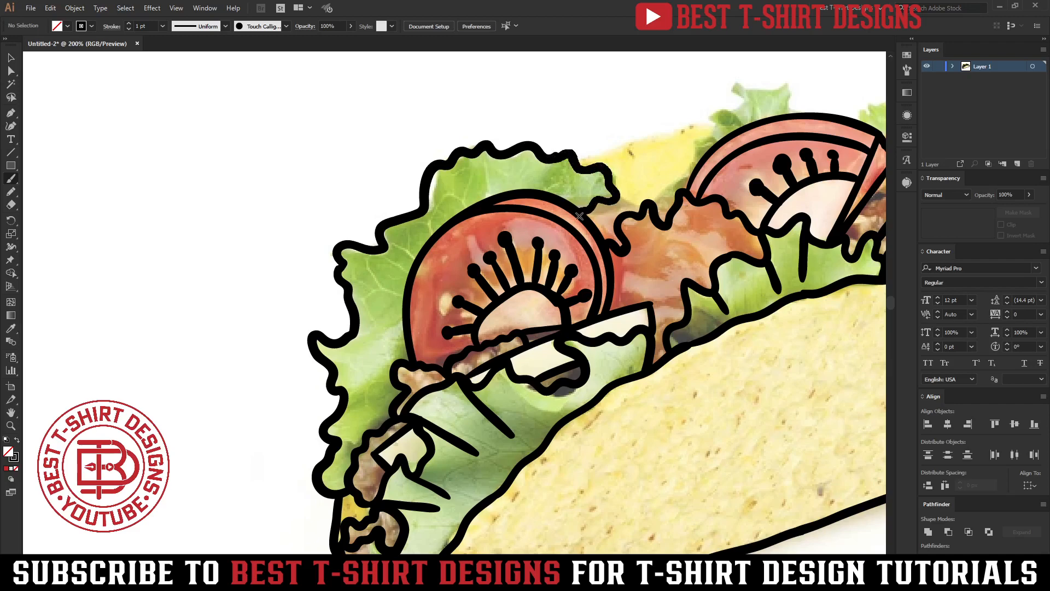
Trace the small lettuce tuft sticking up behind the right tomato wedge.
left_click_drag(768, 111, 539, 216)
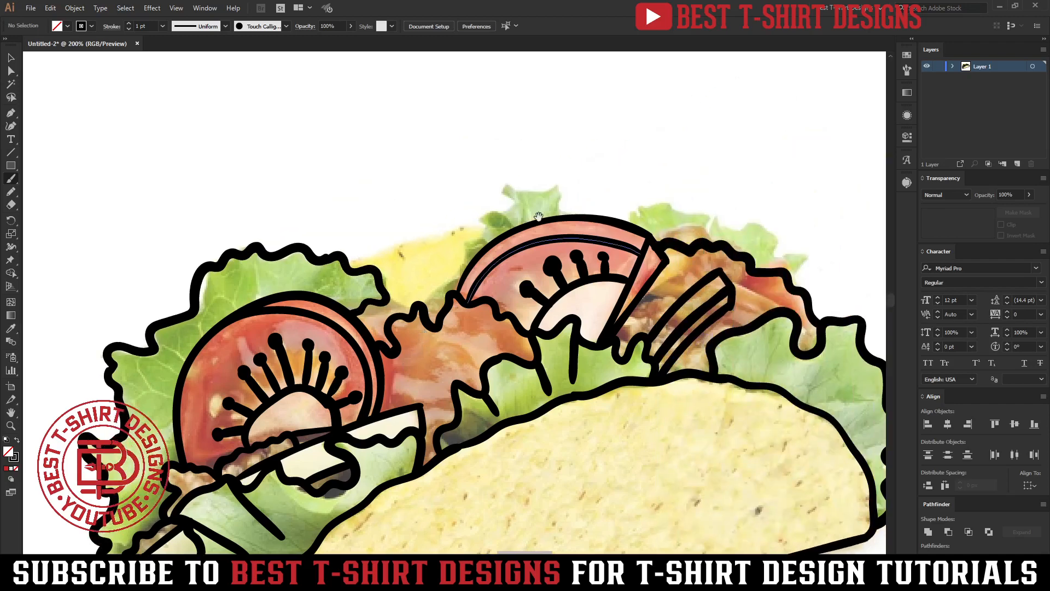
left_click_drag(489, 327, 489, 357)
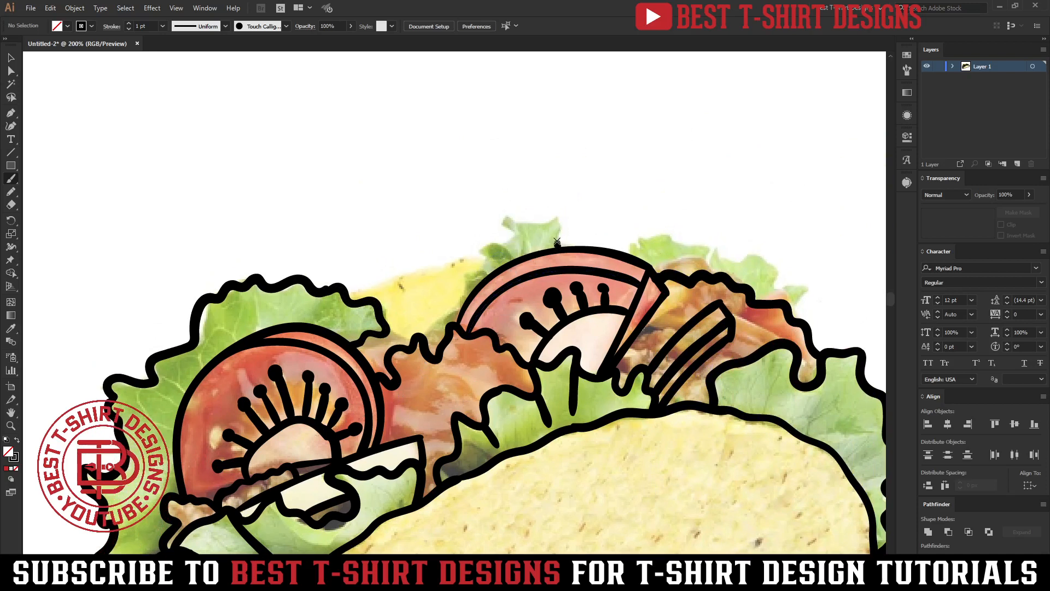
mouse_move(551, 217)
left_mouse_down()
mouse_move(504, 217)
mouse_move(506, 236)
mouse_move(462, 280)
mouse_move(456, 310)
mouse_move(465, 303)
left_mouse_up()
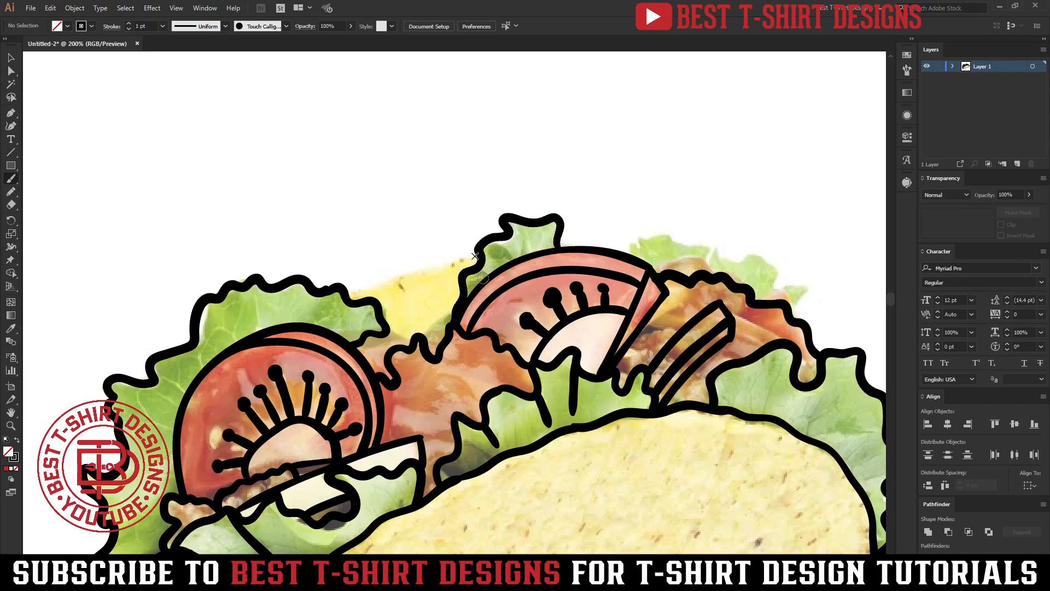
left_click_drag(475, 258, 344, 303)
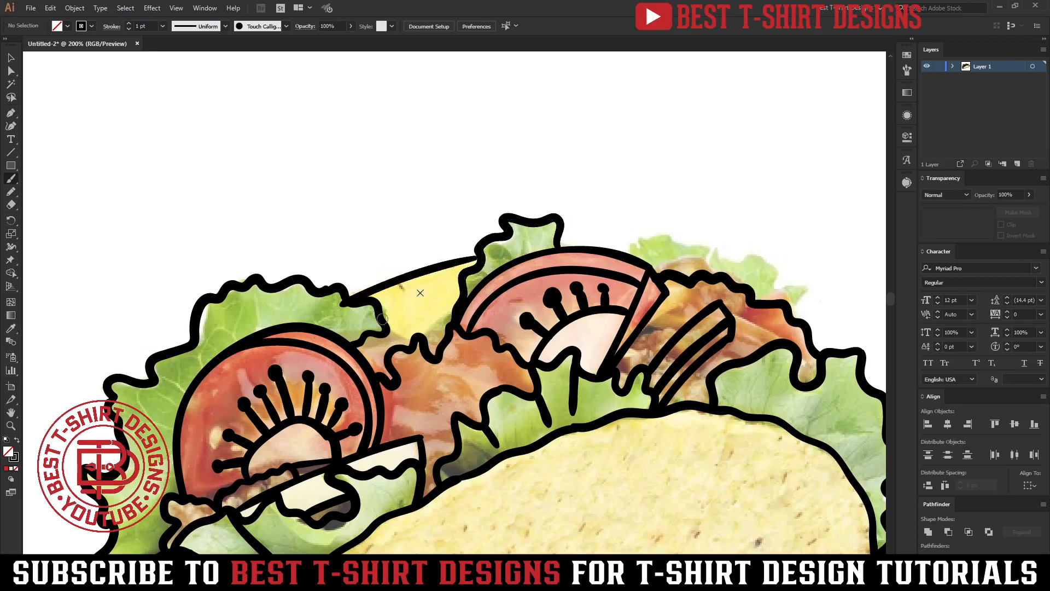
key("ctrl+z")
left_click_drag(482, 253, 348, 298)
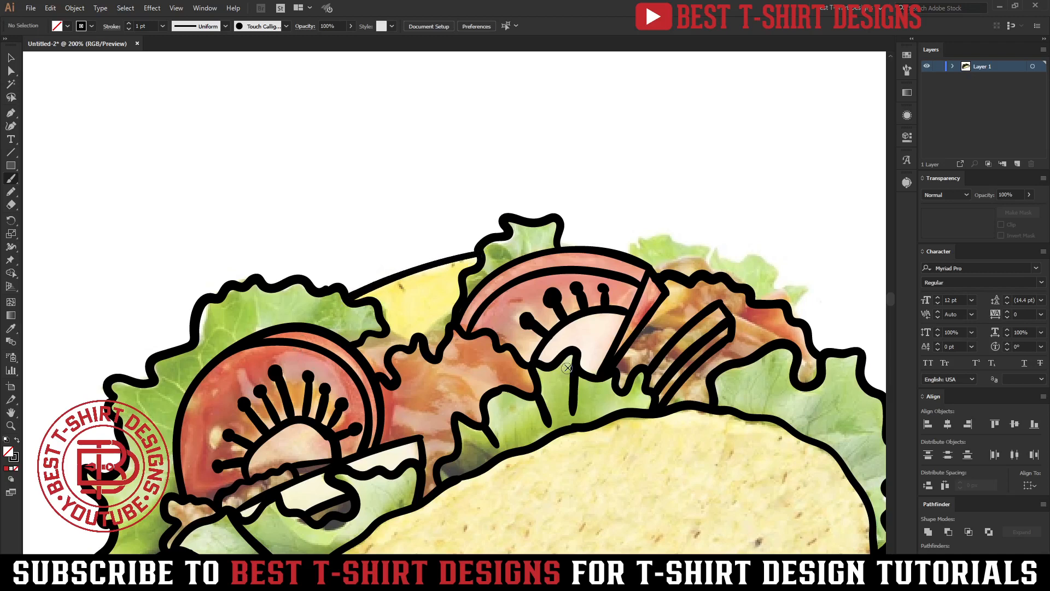
key("ctrl+plus")
key("ctrl+minus")
key("ctrl+z")
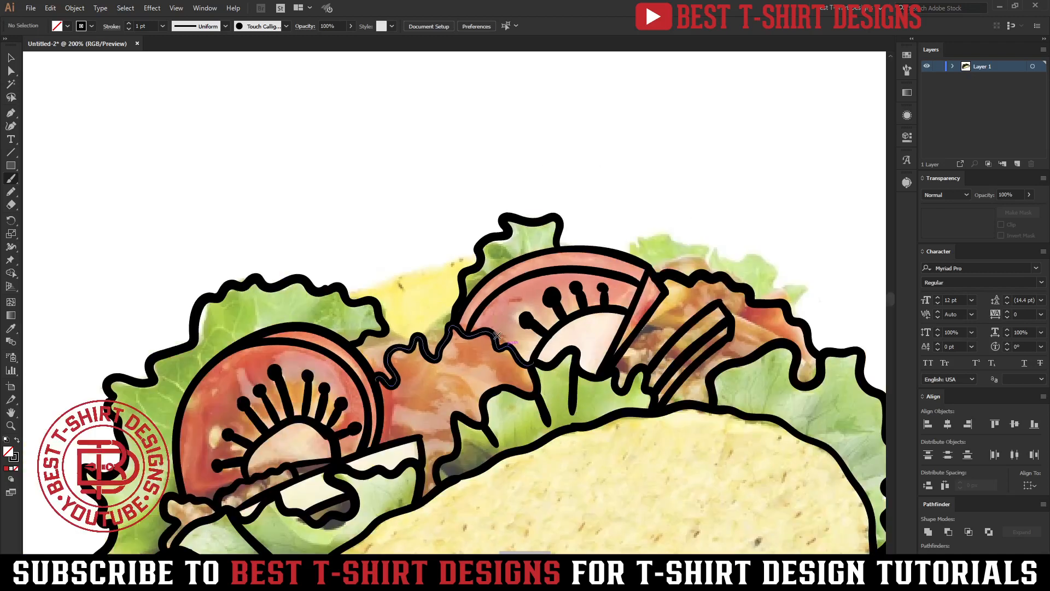
Trace the back shell's top edge as a slightly wavy line between the small lettuce tuft and the left lettuce leaf.
key("ctrl+plus")
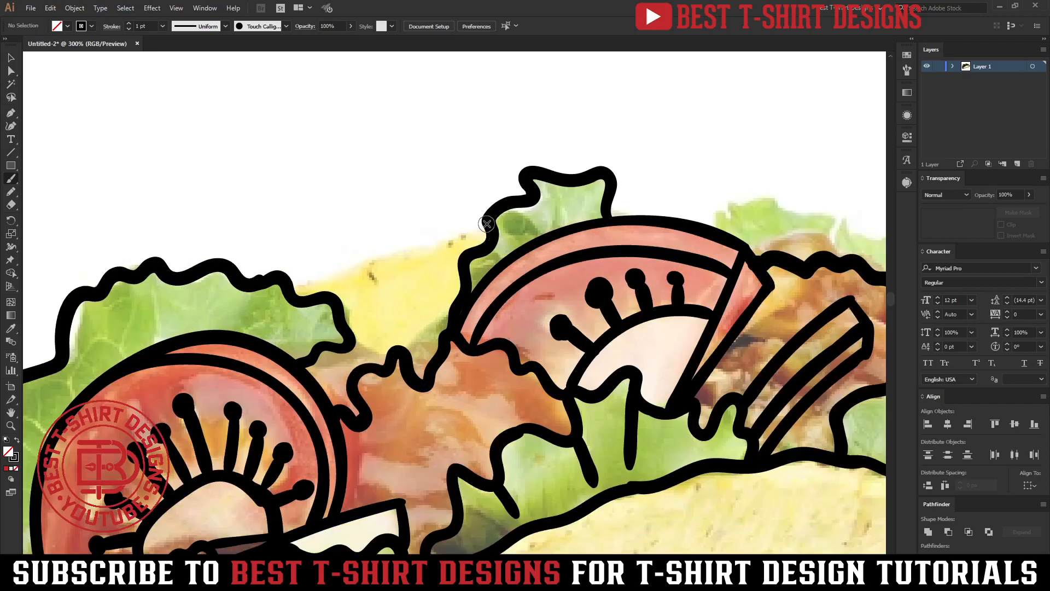
mouse_move(476, 233)
left_mouse_down()
mouse_move(304, 284)
mouse_move(294, 299)
left_mouse_up()
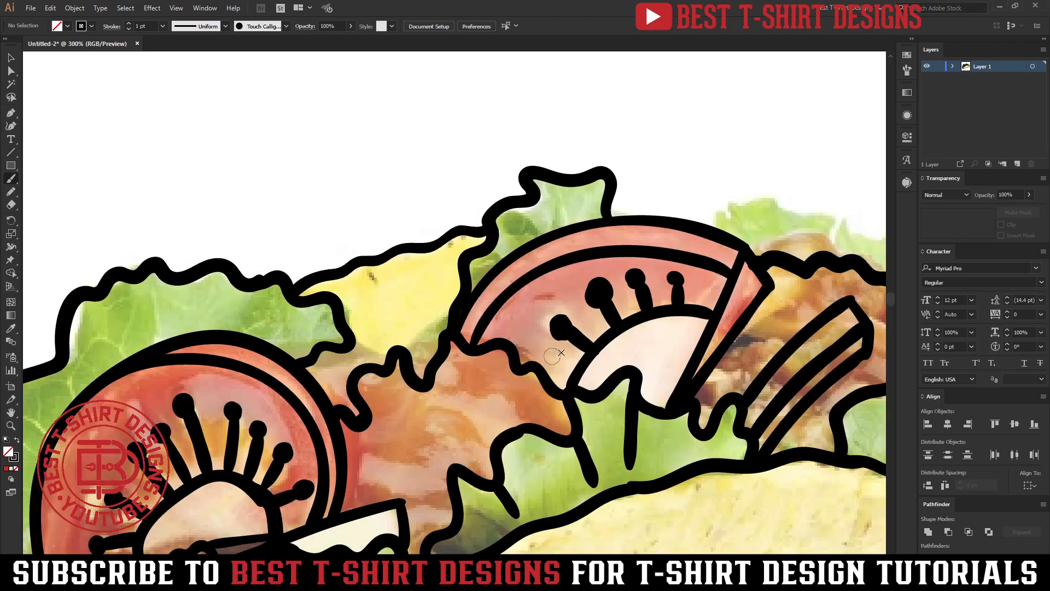
key("ctrl+minus")
Trace the ruffled edge of the lettuce behind the meat, from the meat's right side to the right tomato wedge.
key("space")
mouse_move(573, 336)
left_mouse_down()
mouse_move(537, 291)
mouse_move(466, 375)
mouse_move(351, 321)
left_mouse_up()
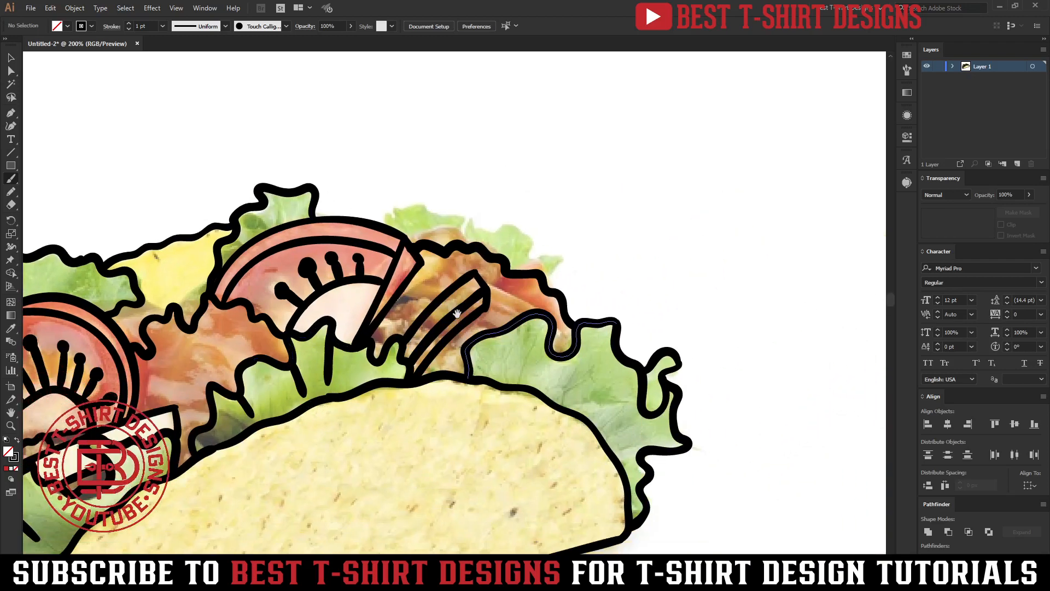
key("ctrl+plus")
left_click_drag(611, 319, 599, 349)
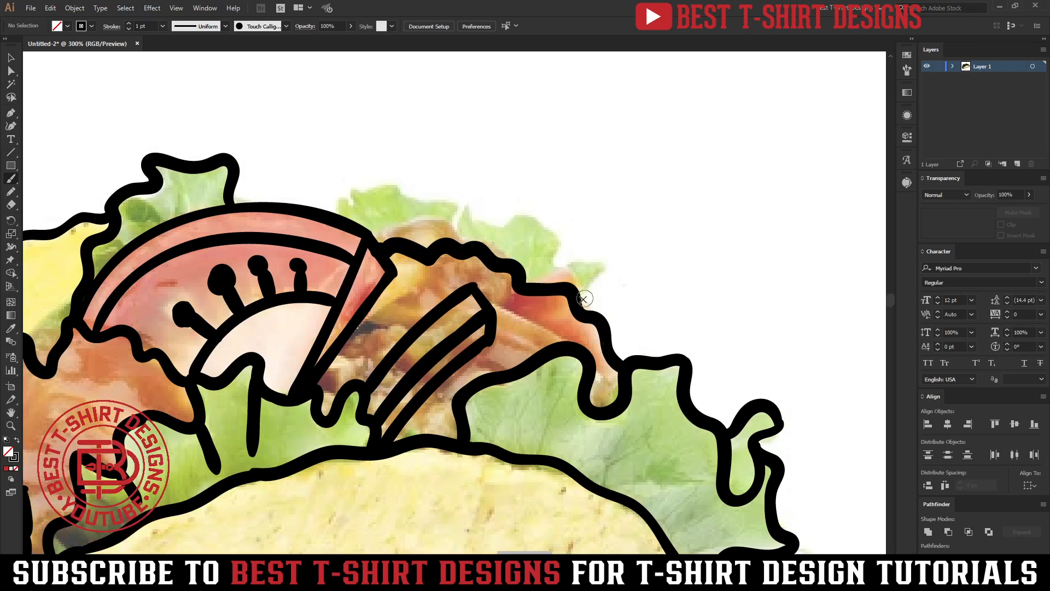
mouse_move(580, 298)
left_mouse_down()
mouse_move(598, 261)
mouse_move(559, 264)
mouse_move(564, 243)
mouse_move(545, 217)
mouse_move(493, 219)
mouse_move(376, 186)
mouse_move(334, 214)
left_mouse_up()
Select all the brush strokes of the taco drawing and group them.
key("ctrl+minus")
key("ctrl+minus")
key("ctrl+minus")
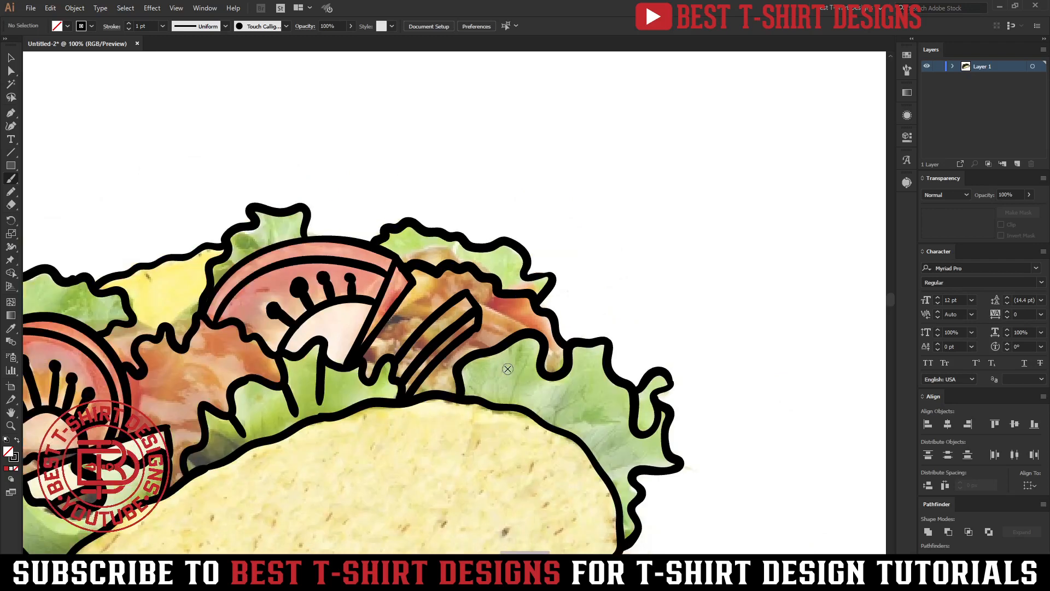
left_click_drag(487, 394, 541, 310)
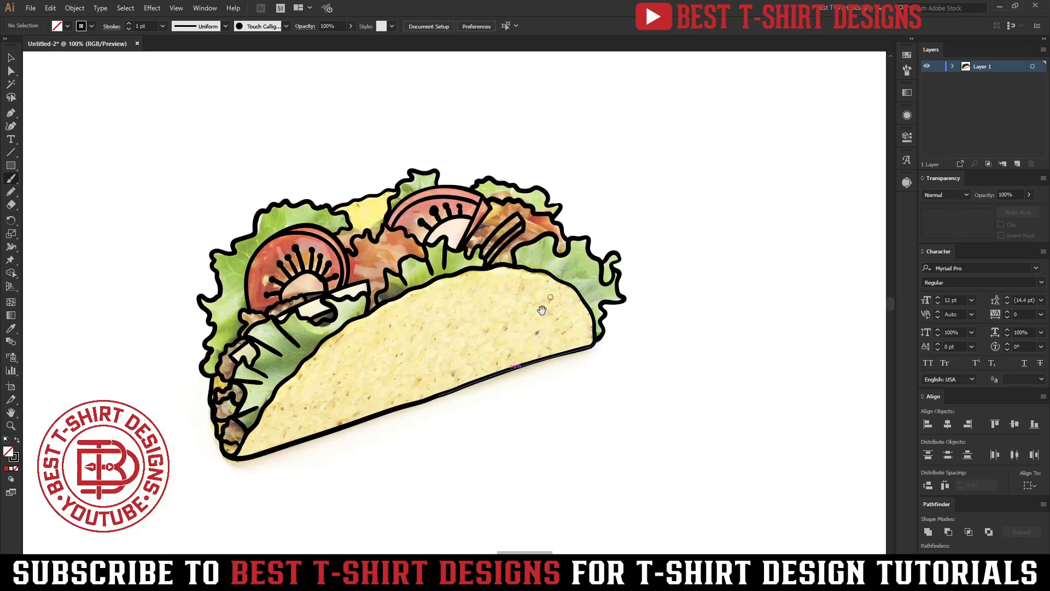
left_click_drag(504, 381, 543, 334)
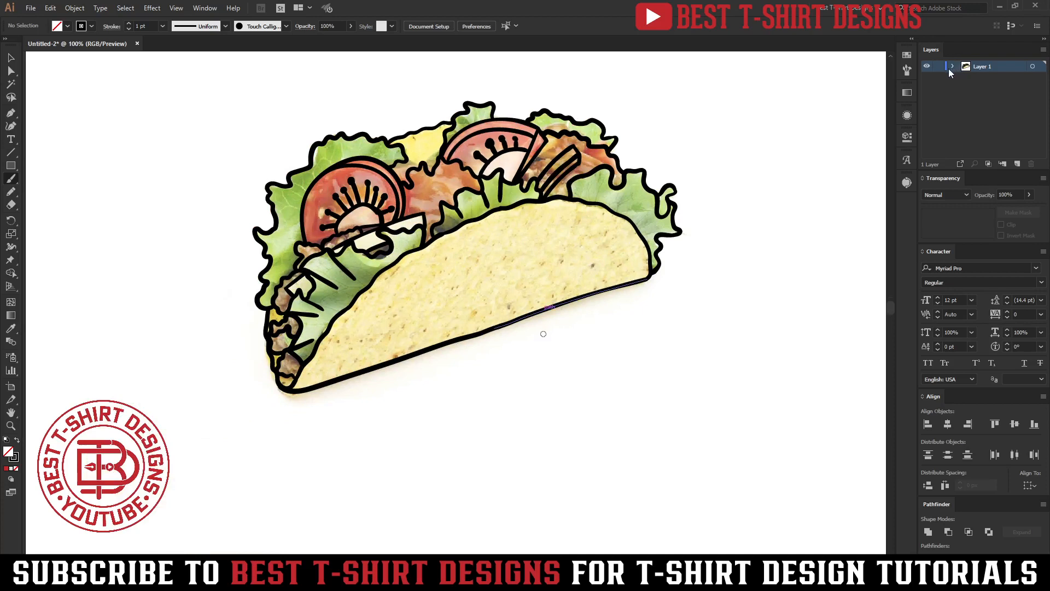
key("v")
left_click_drag(167, 101, 730, 438)
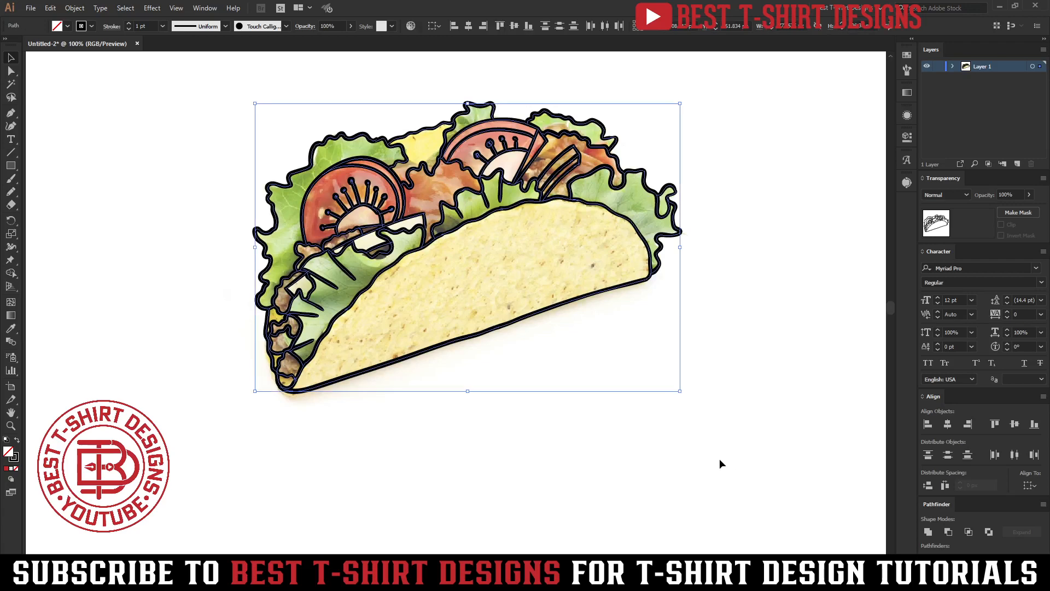
key("ctrl+g")
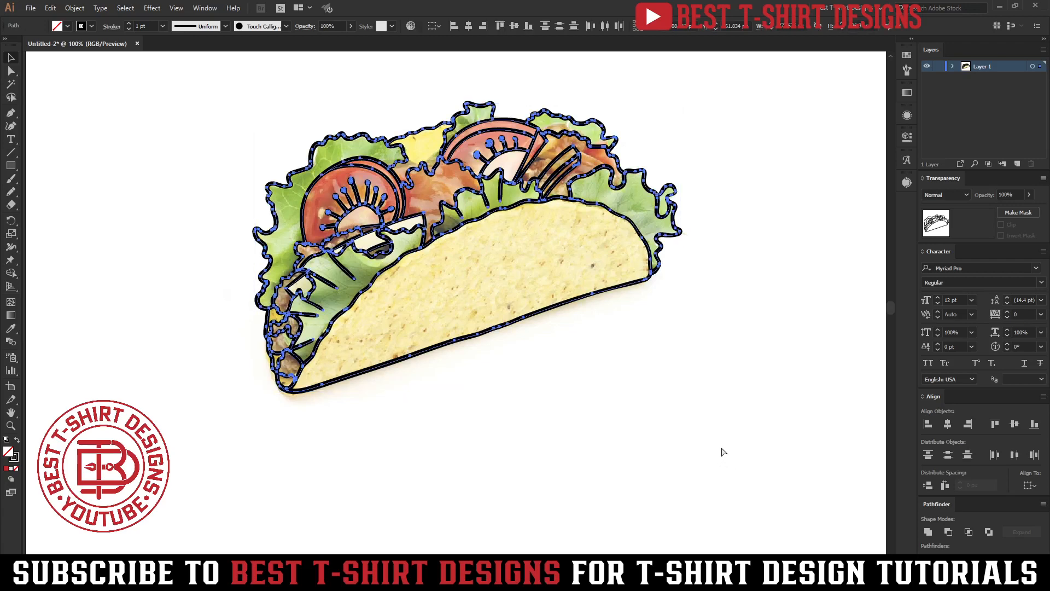
Hide the taco reference photo inside Layer 1 and deselect the line-art group.
left_click(952, 67)
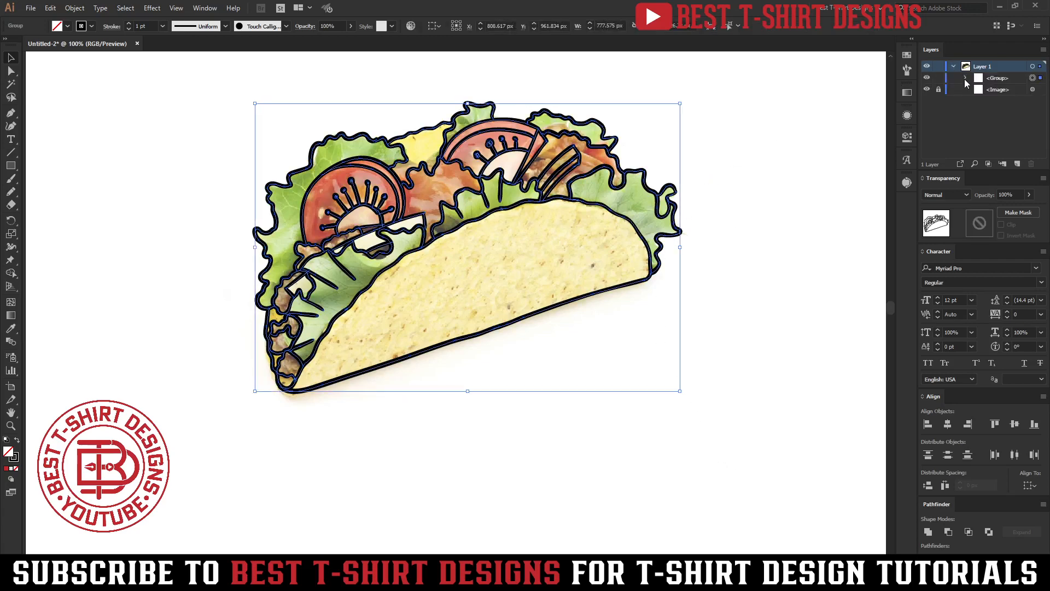
left_click(926, 90)
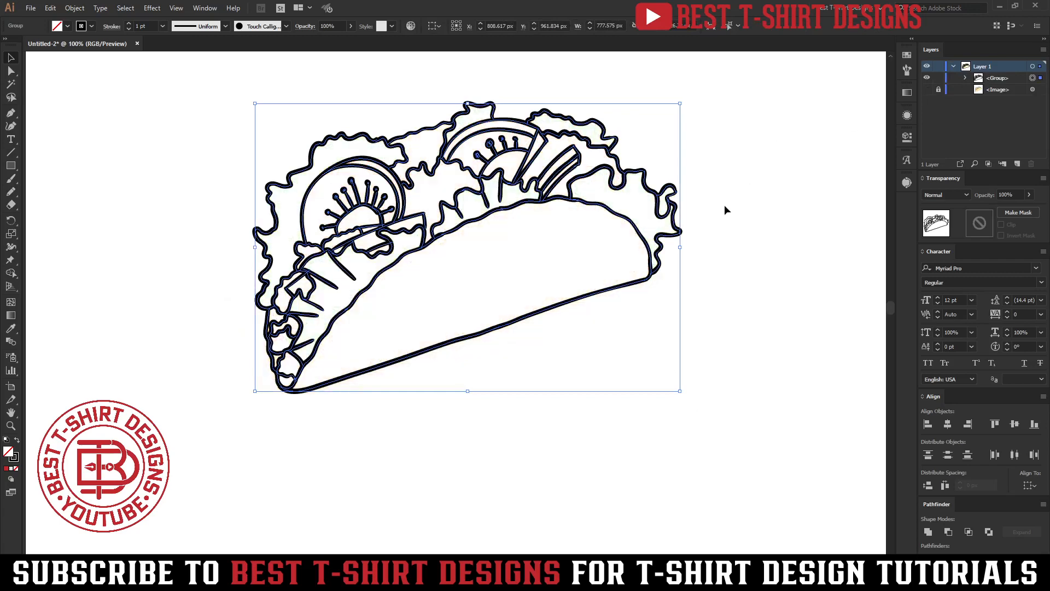
left_click(743, 188)
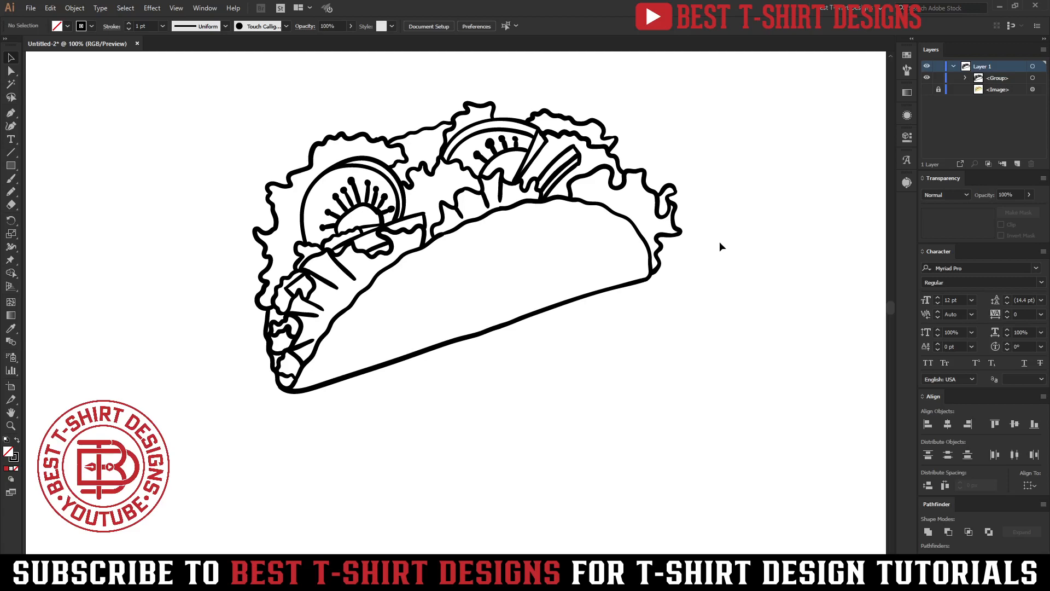
Add short fold lines with the Paintbrush running inward from the ruffled edge of the front lettuce at the shell's right end.
key("b")
key("ctrl+plus")
scroll(618, 295, "left", 2)
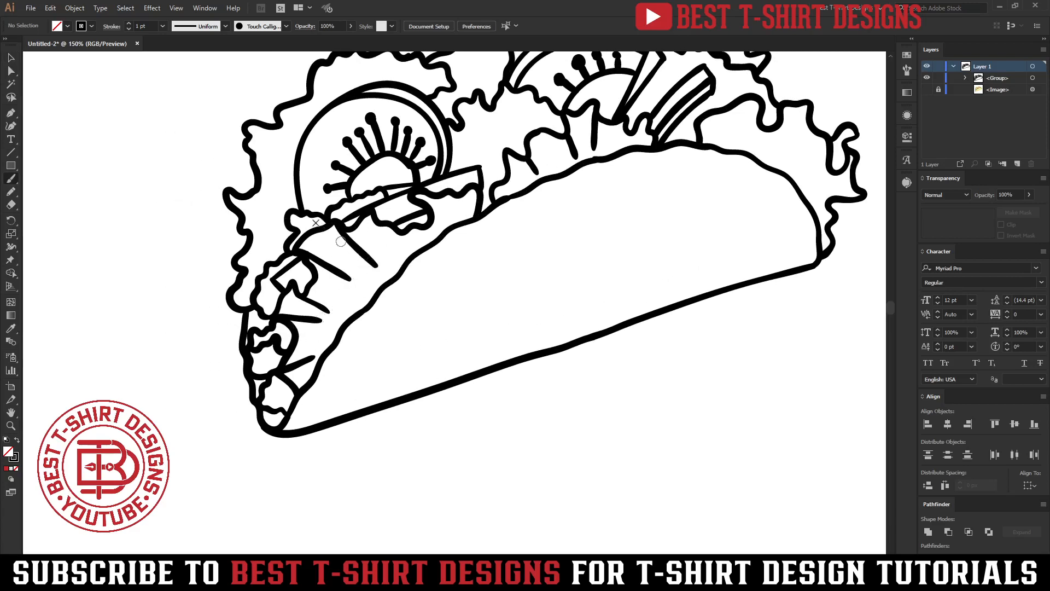
left_click_drag(490, 268, 280, 326)
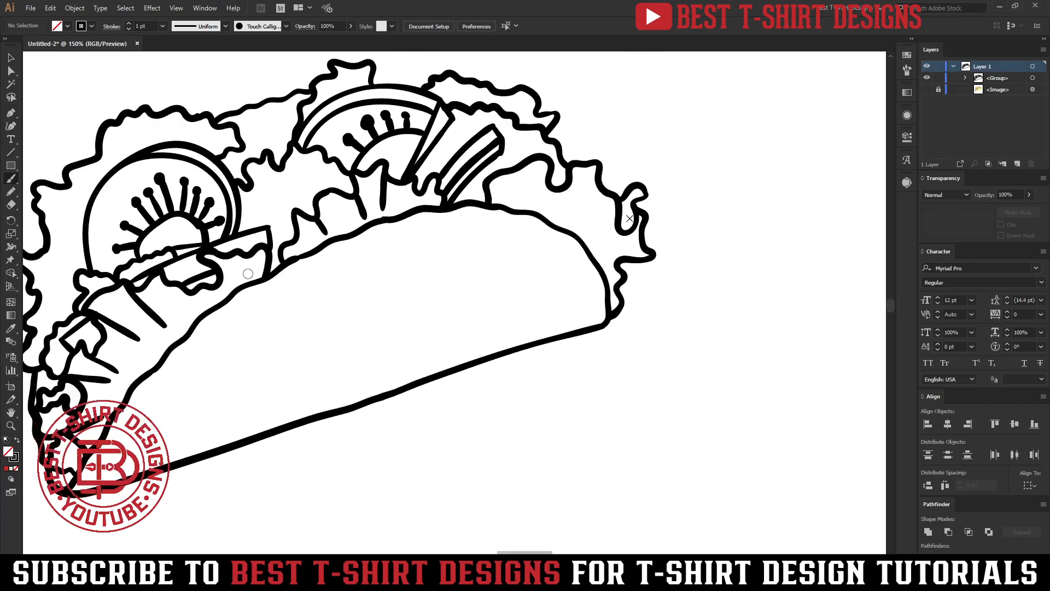
key("ctrl+equal")
left_click_drag(646, 236, 599, 279)
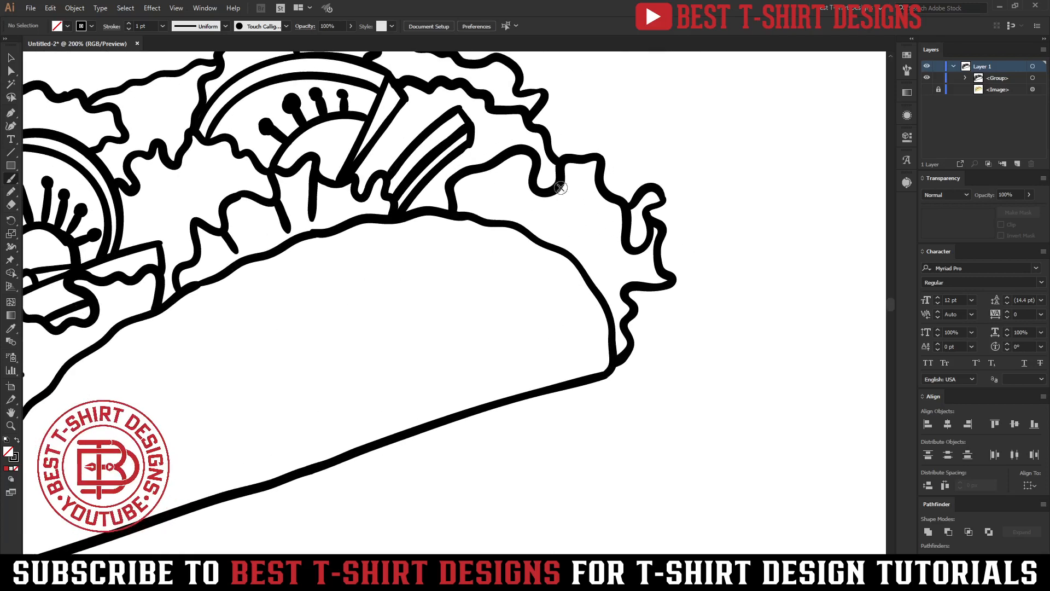
left_click_drag(558, 190, 544, 231)
left_click_drag(532, 177, 529, 217)
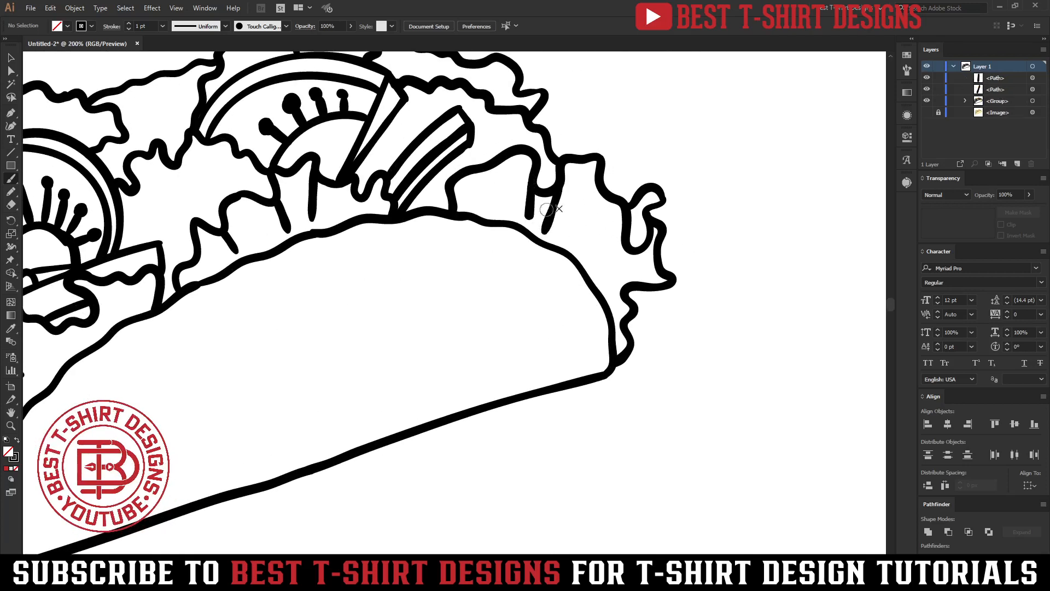
mouse_move(596, 175)
left_mouse_down()
mouse_move(574, 231)
mouse_move(609, 256)
mouse_move(633, 251)
left_mouse_up()
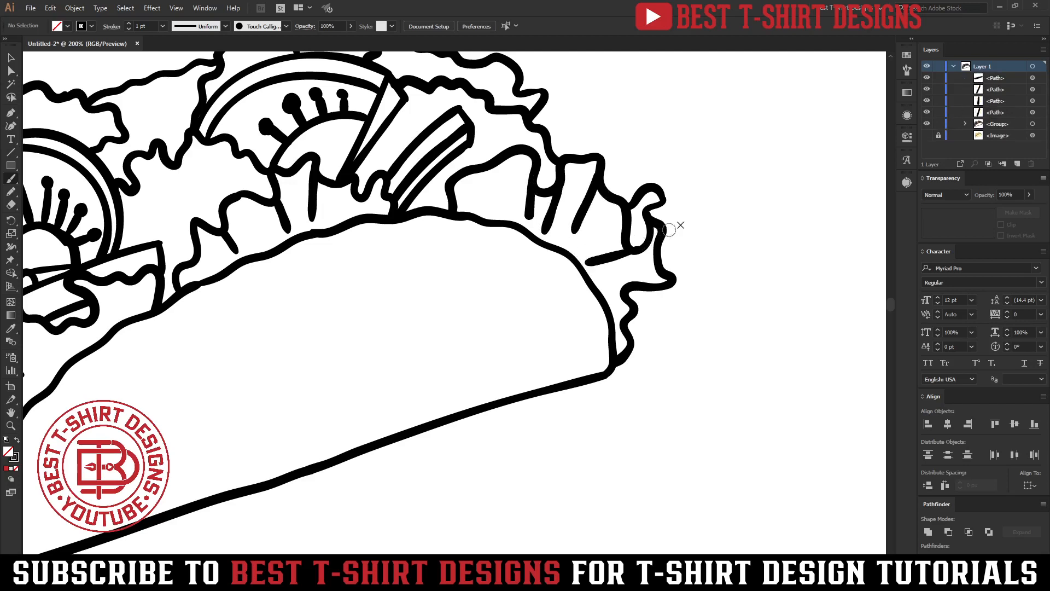
mouse_move(626, 288)
left_mouse_down()
mouse_move(592, 266)
mouse_move(607, 280)
left_mouse_up()
key("ctrl+z")
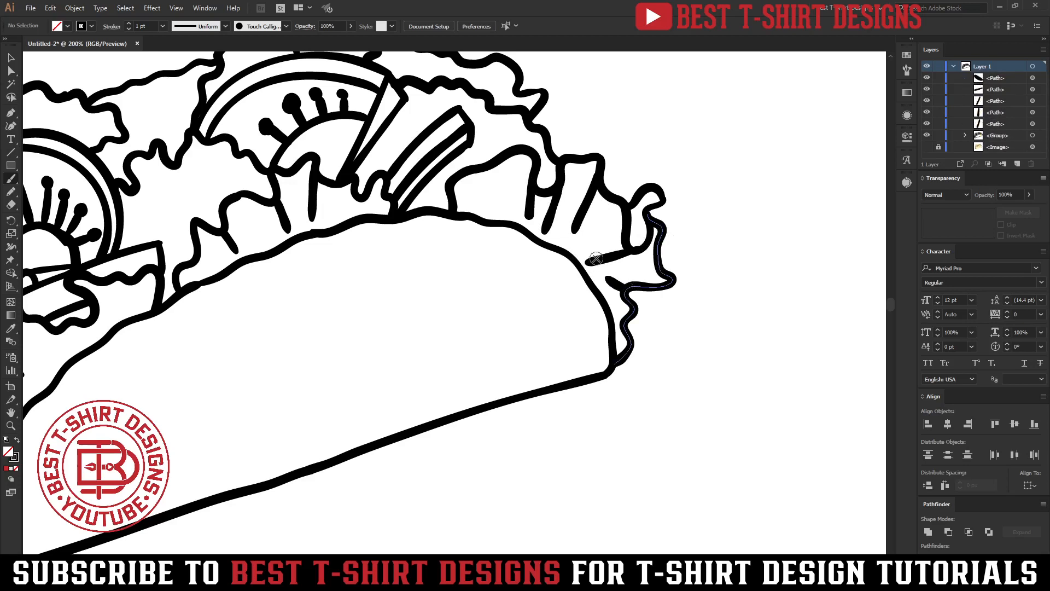
Add short fold lines to the lettuce behind the meat, running from its ruffled edge down to the meat.
left_click_drag(670, 320, 754, 445)
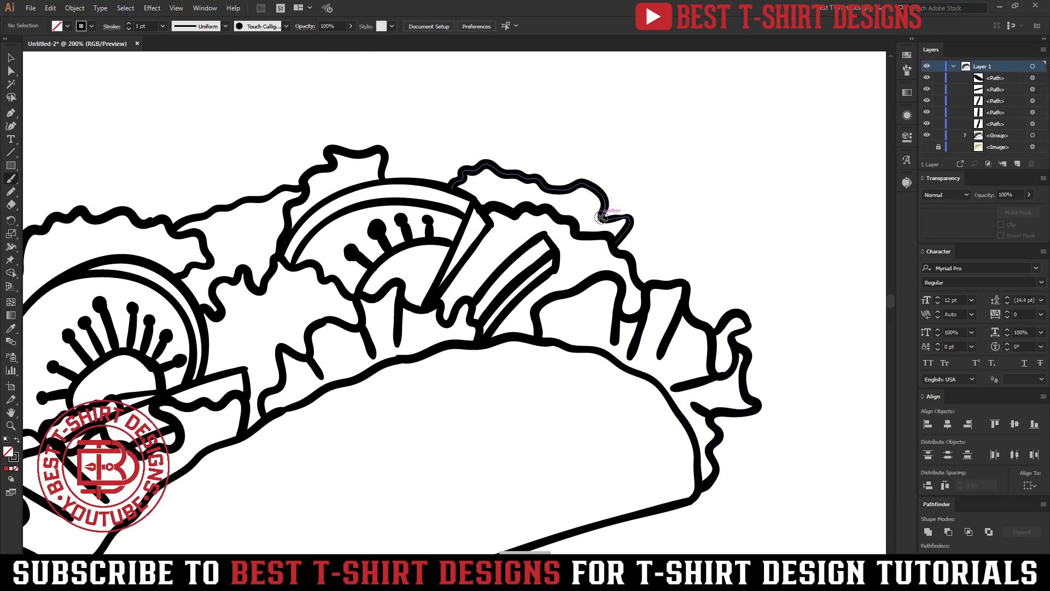
left_click_drag(601, 218, 576, 239)
key("ctrl+z")
left_click_drag(552, 189, 551, 210)
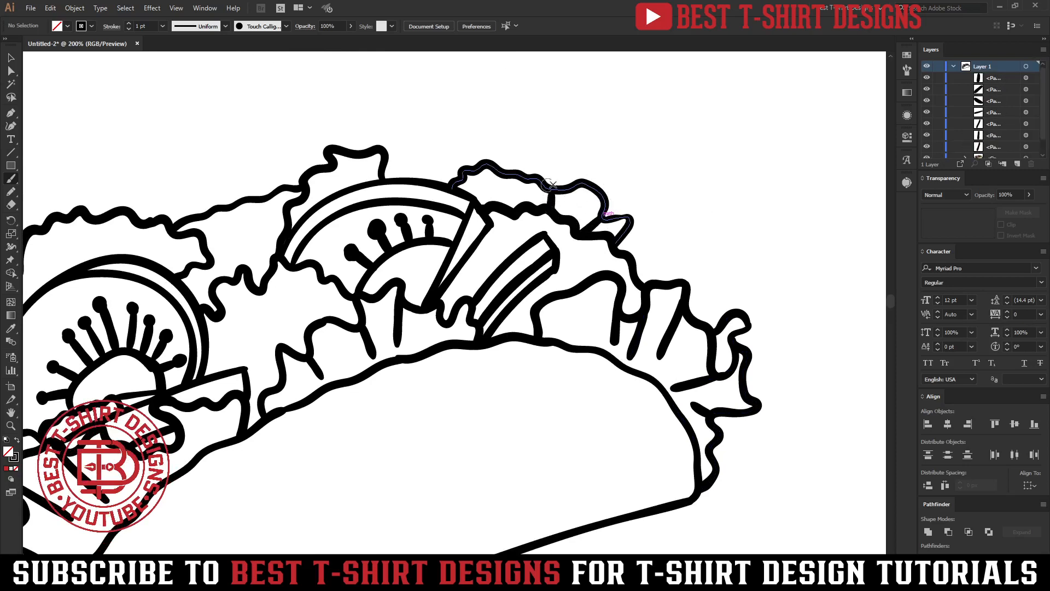
Add short fold lines to the lettuce ruffles behind the right tomato slice, undoing the misplaced strokes.
left_click_drag(498, 175, 496, 202)
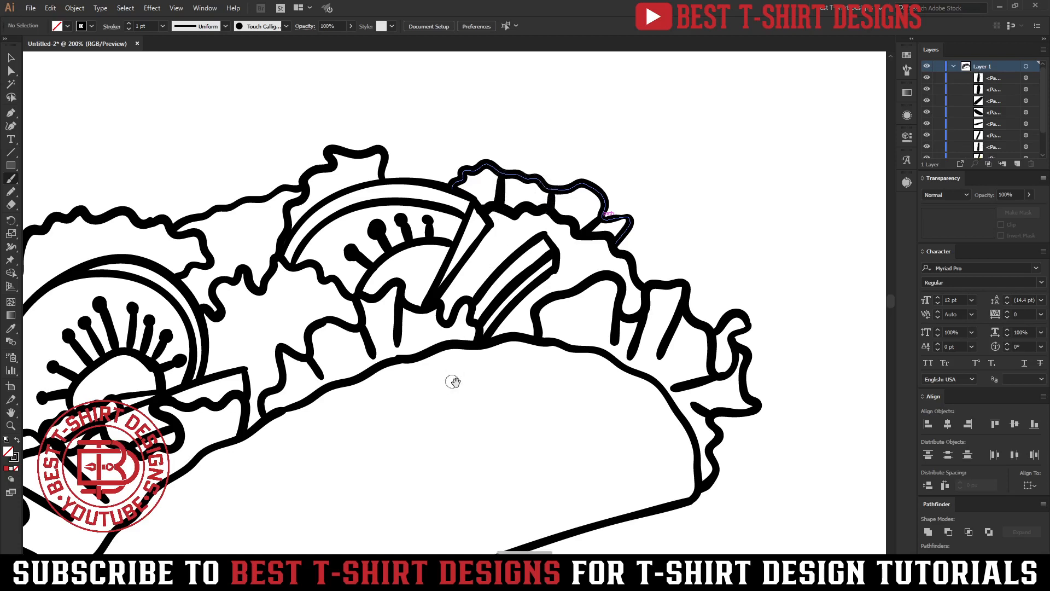
left_click_drag(455, 382, 634, 372)
left_click_drag(503, 158, 509, 186)
key("ctrl+z")
key("ctrl+z")
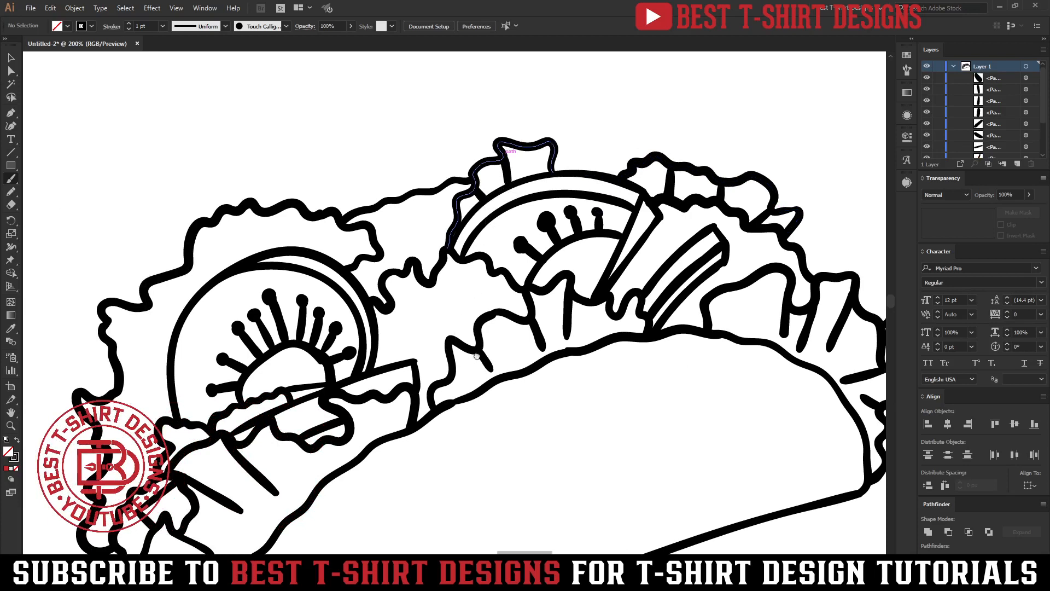
Add short fold lines with the Paintbrush to the lettuce above the left tomato slice, running from its ruffled edge toward the slice.
left_click_drag(465, 302, 623, 266)
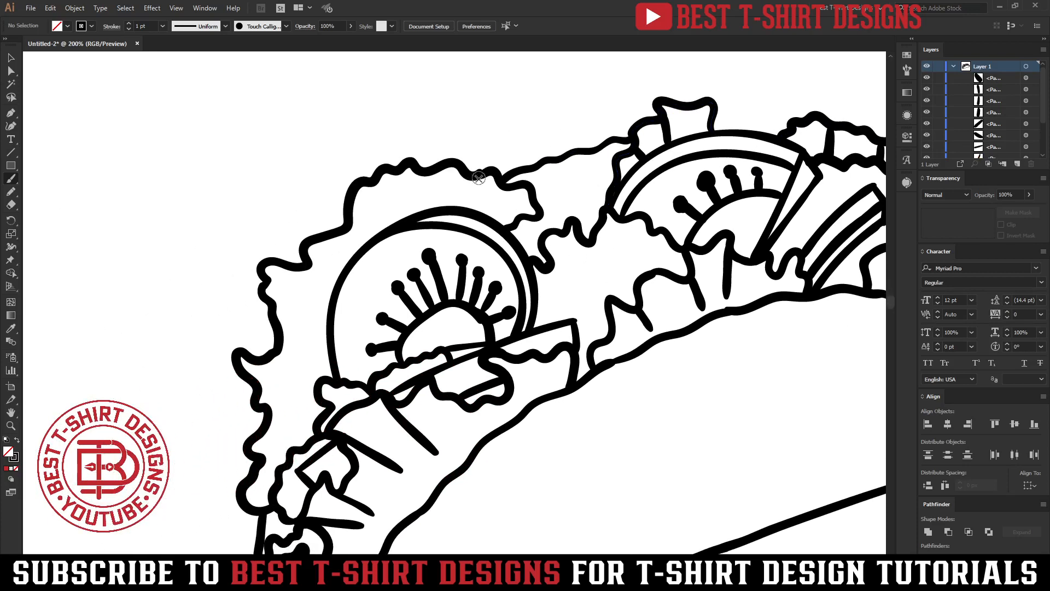
left_click_drag(476, 181, 464, 208)
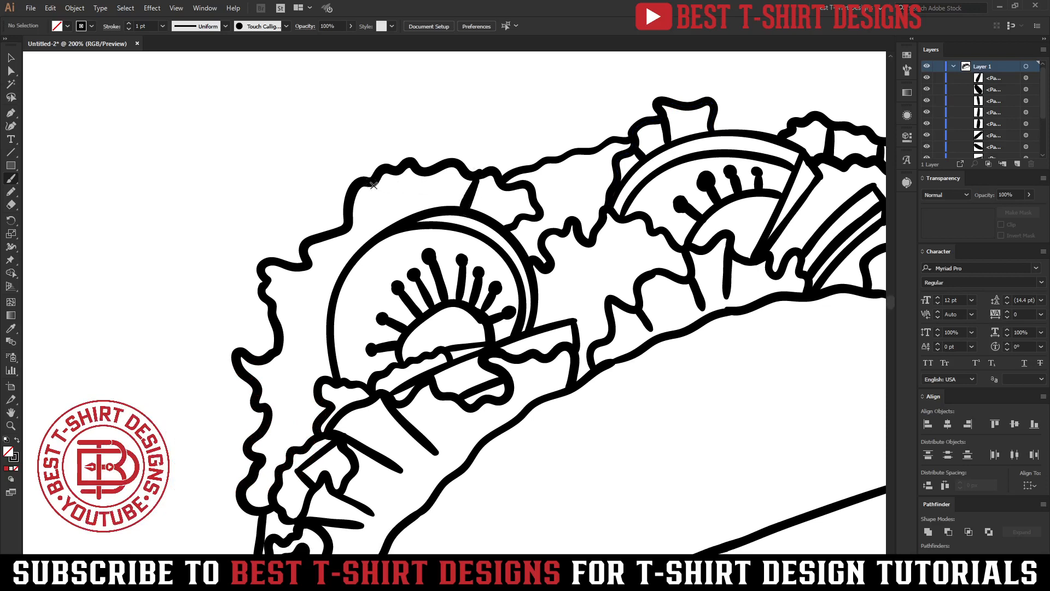
mouse_move(374, 184)
left_mouse_down()
mouse_move(382, 215)
mouse_move(372, 236)
left_mouse_up()
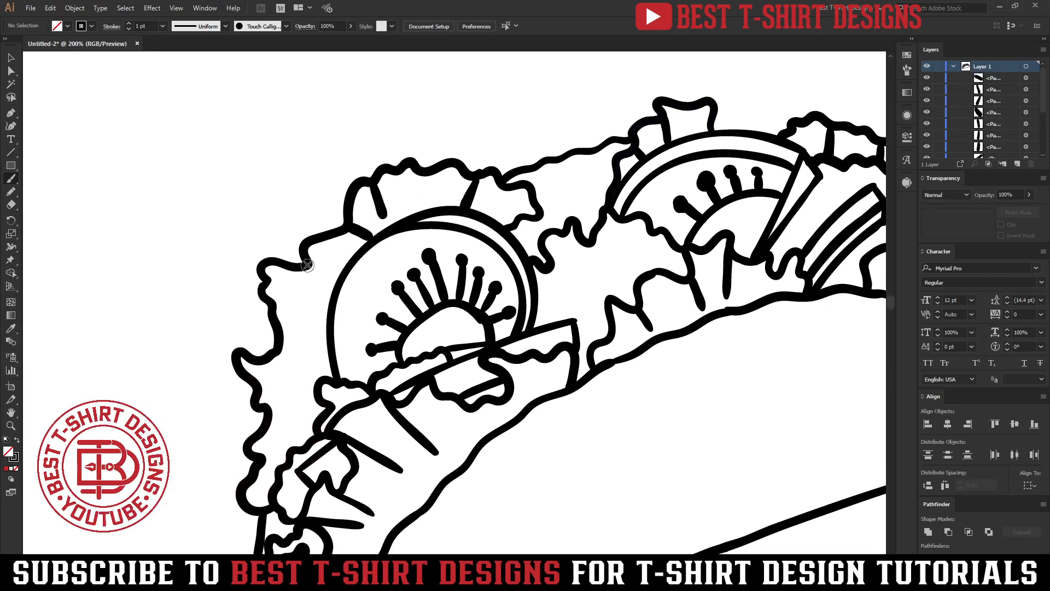
left_click_drag(308, 264, 327, 290)
Add short inward fold lines along the outer edge of the lettuce on the taco's left side, beside and below the tomato slice.
left_click_drag(276, 353, 312, 356)
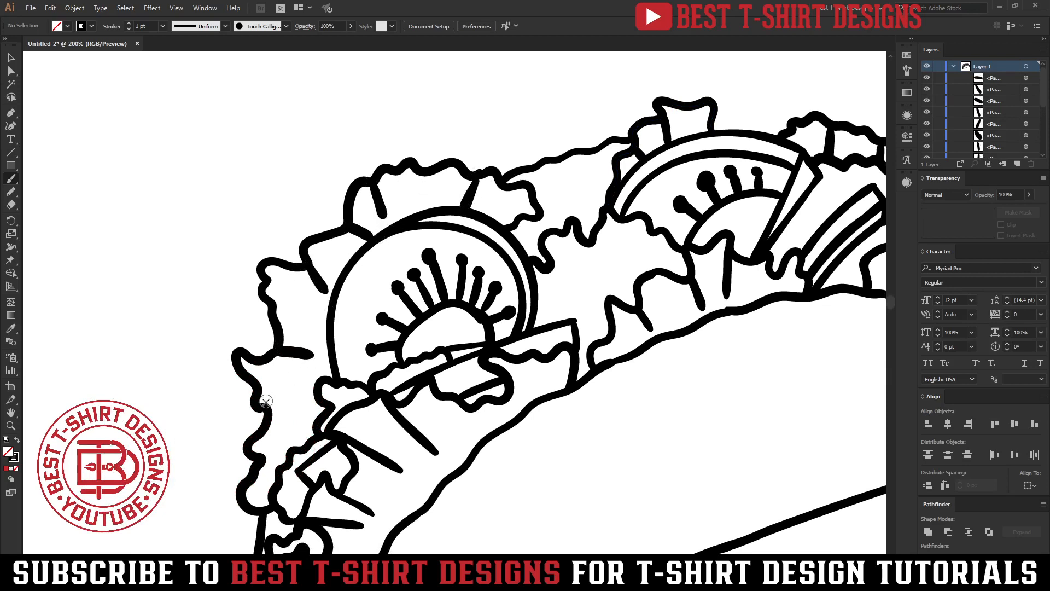
left_click_drag(266, 407, 306, 378)
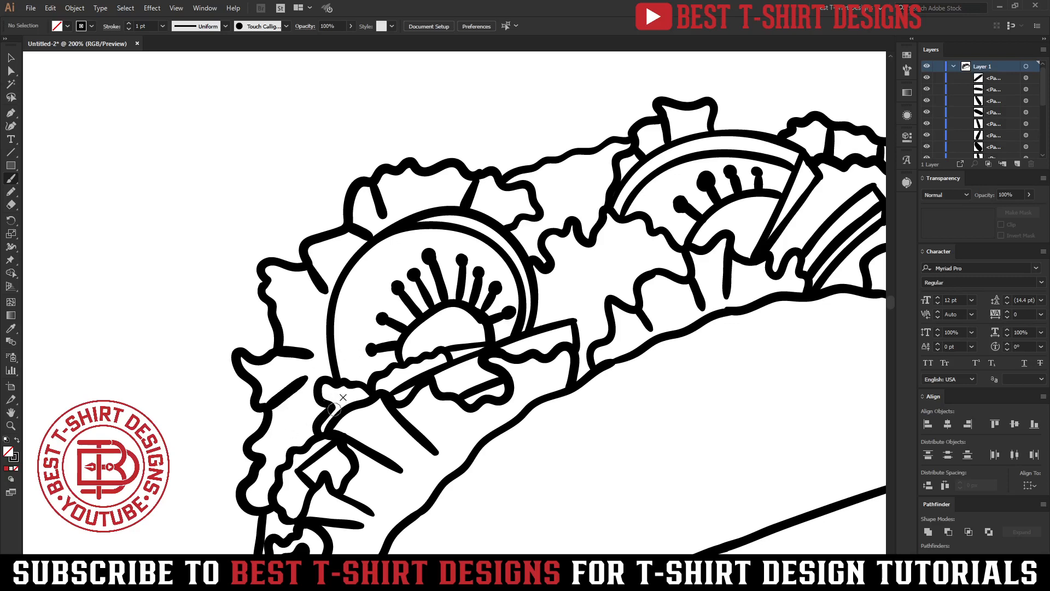
left_click_drag(274, 301, 314, 323)
key("ctrl+z")
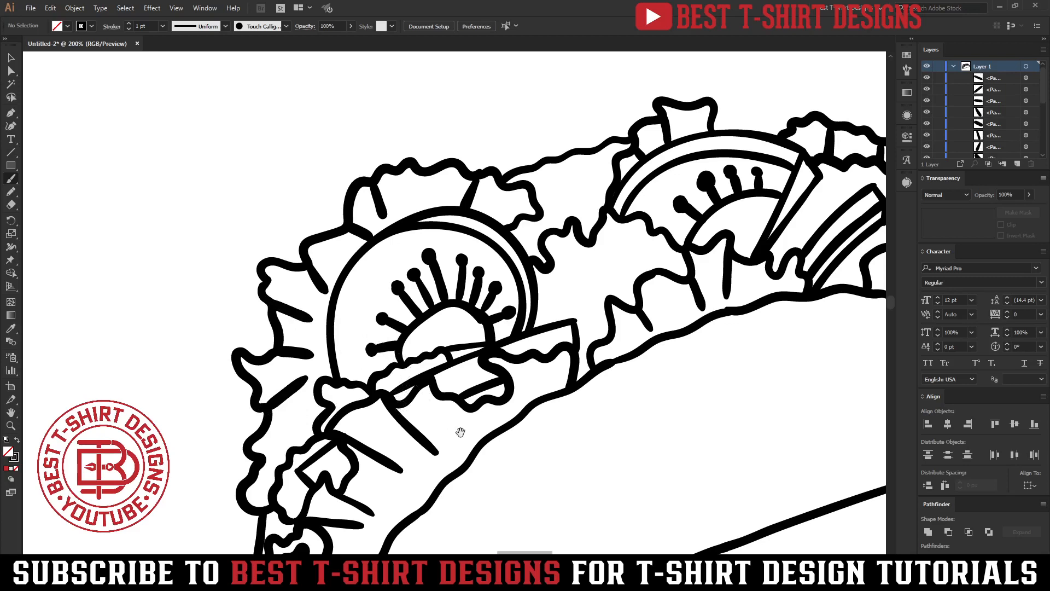
scroll(469, 330, "down", 3)
key("ctrl+minus")
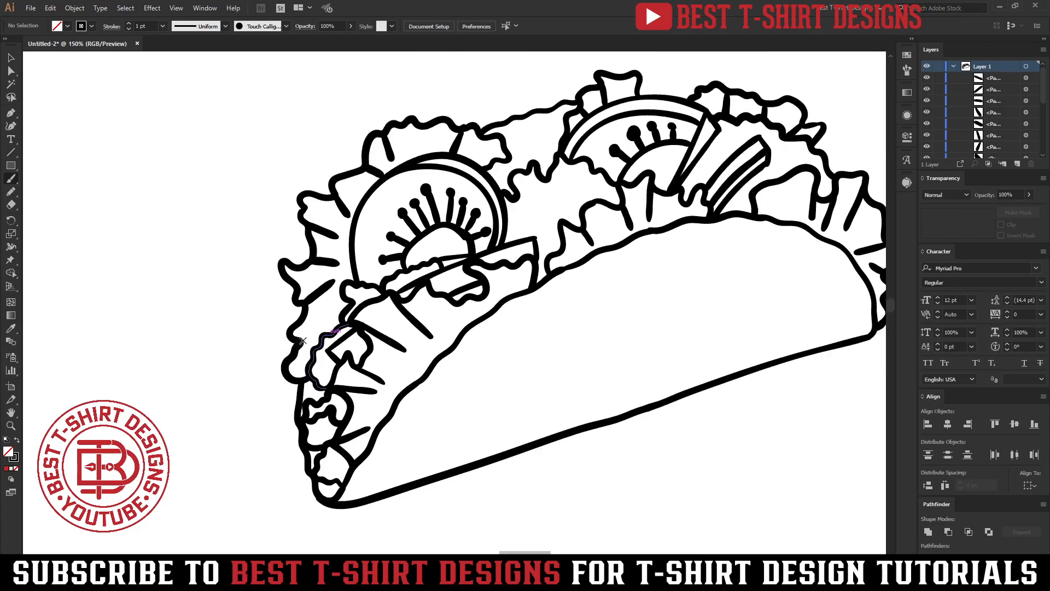
left_click_drag(302, 341, 329, 317)
key("ctrl+minus")
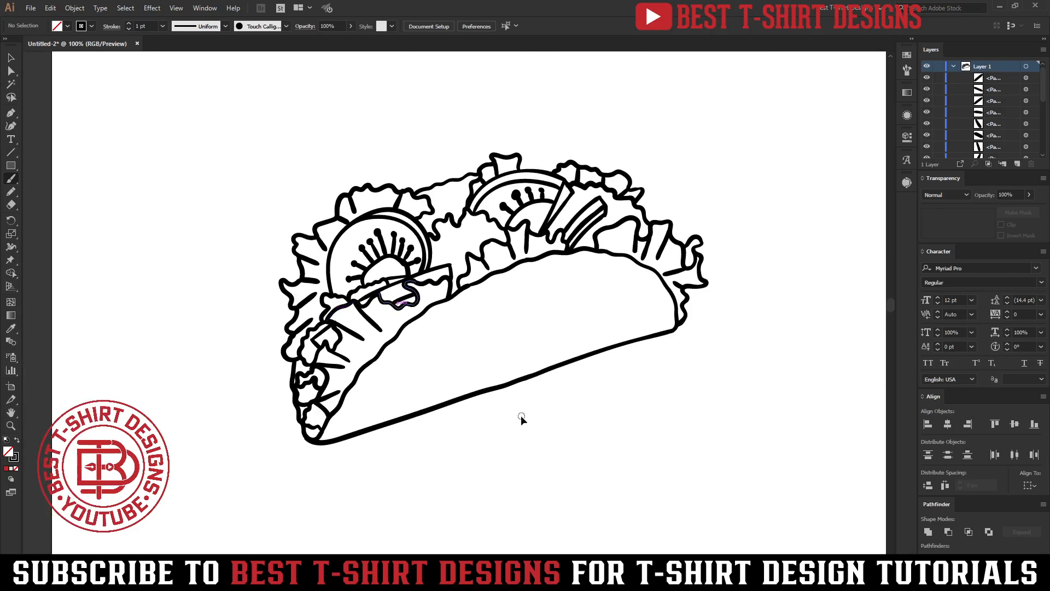
Isolate the line-art group and delete the inner rind line of the left tomato slice.
key("ctrl+plus")
left_click_drag(500, 381, 601, 414)
key("v")
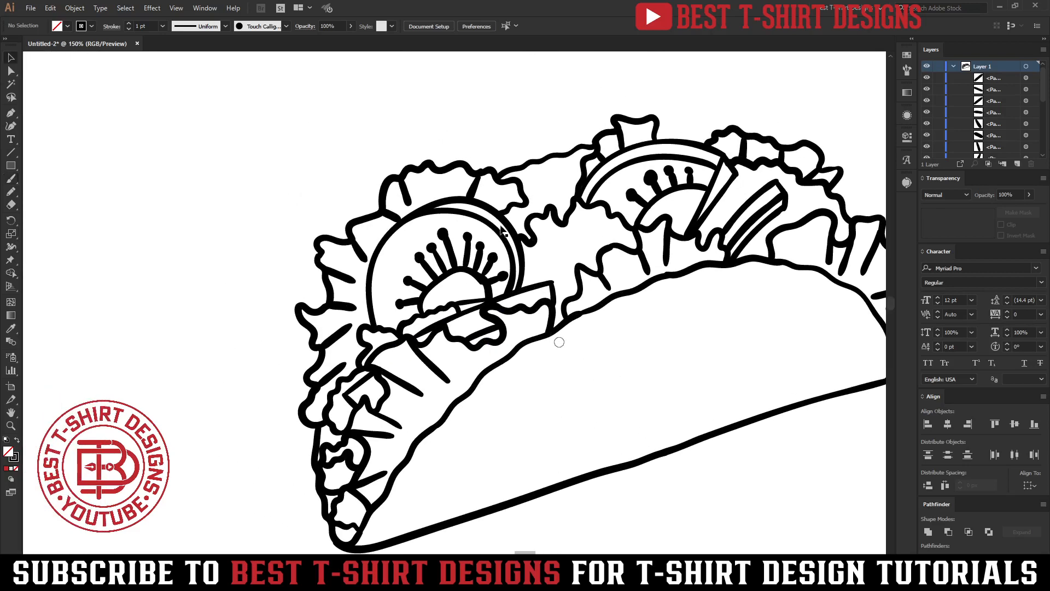
key("ctrl+a")
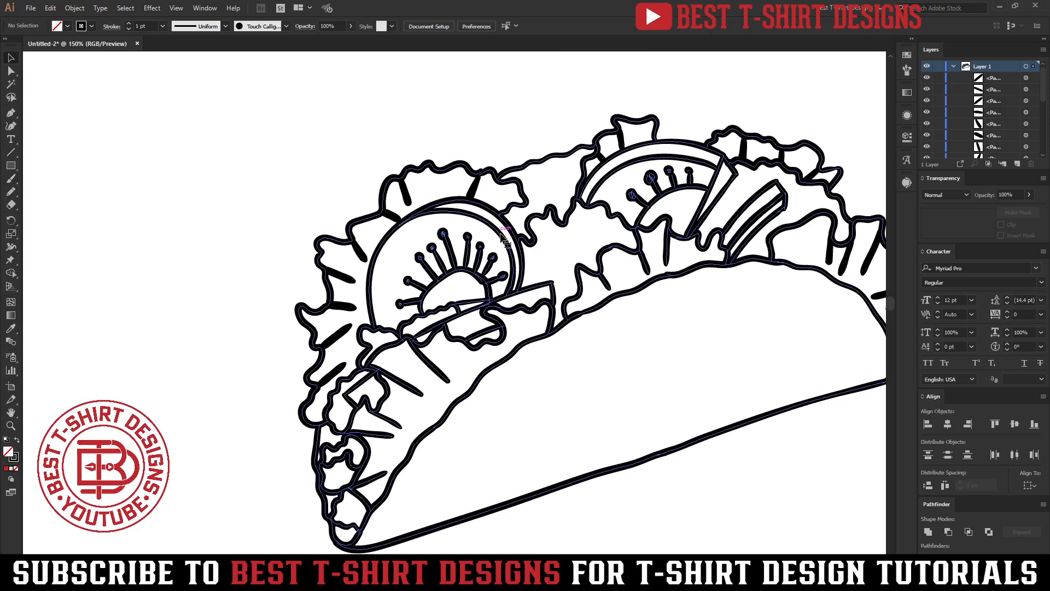
double_click(501, 239)
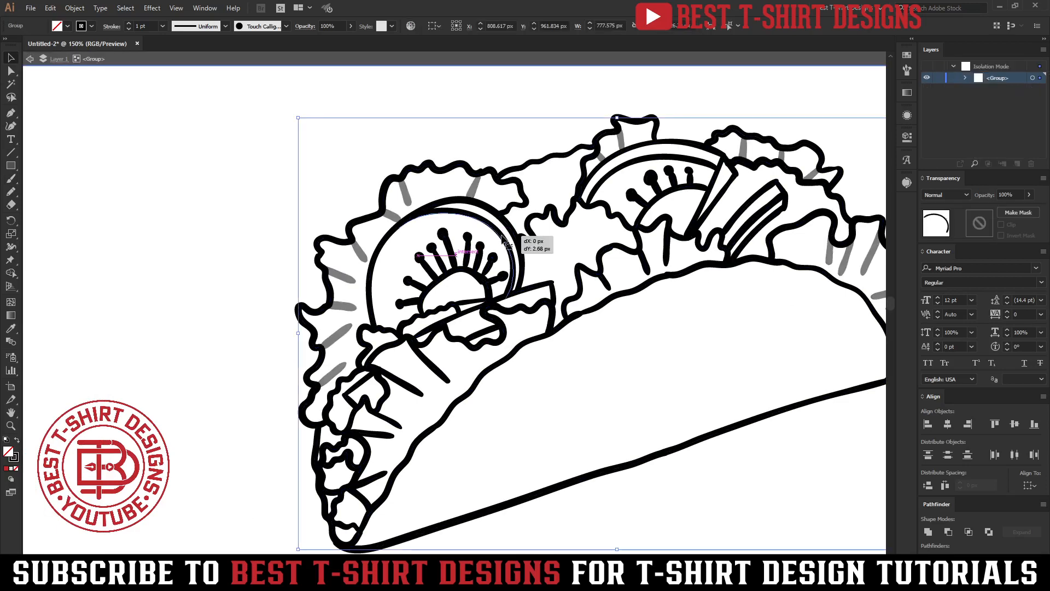
key("Delete")
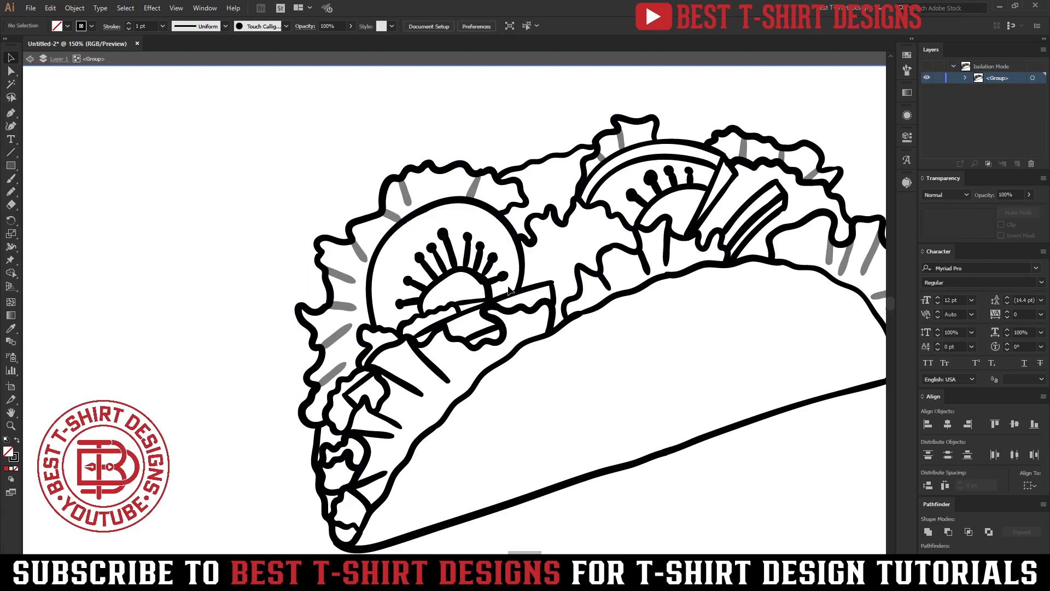
Redraw the left tomato slice's inner rind as an arc parallel to its outer edge and exit the group's isolation.
key("b")
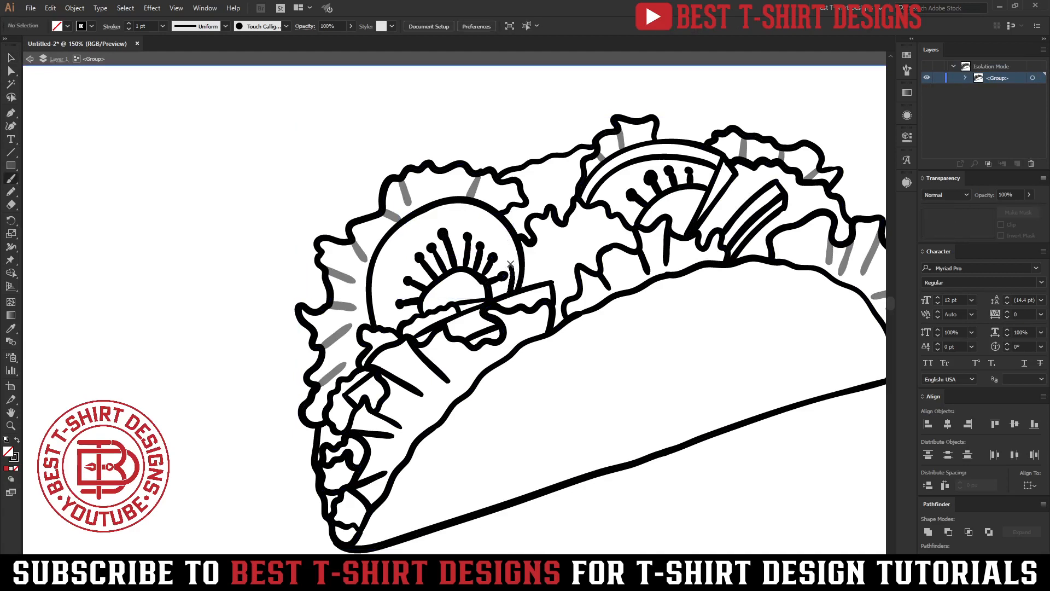
mouse_move(510, 264)
left_mouse_down()
mouse_move(484, 225)
mouse_move(440, 212)
mouse_move(408, 233)
left_mouse_up()
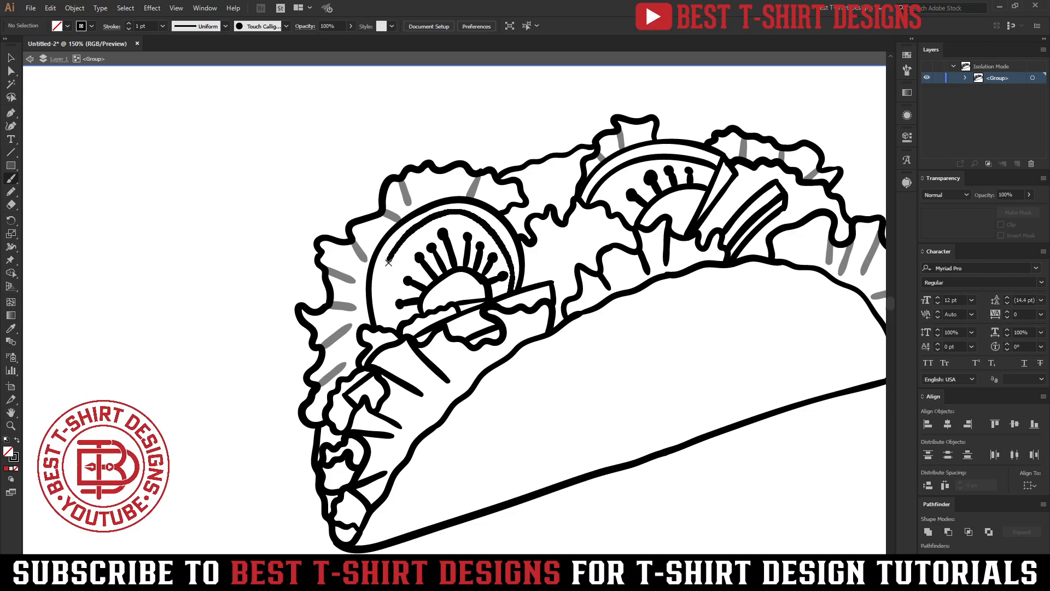
left_click_drag(399, 313, 398, 313)
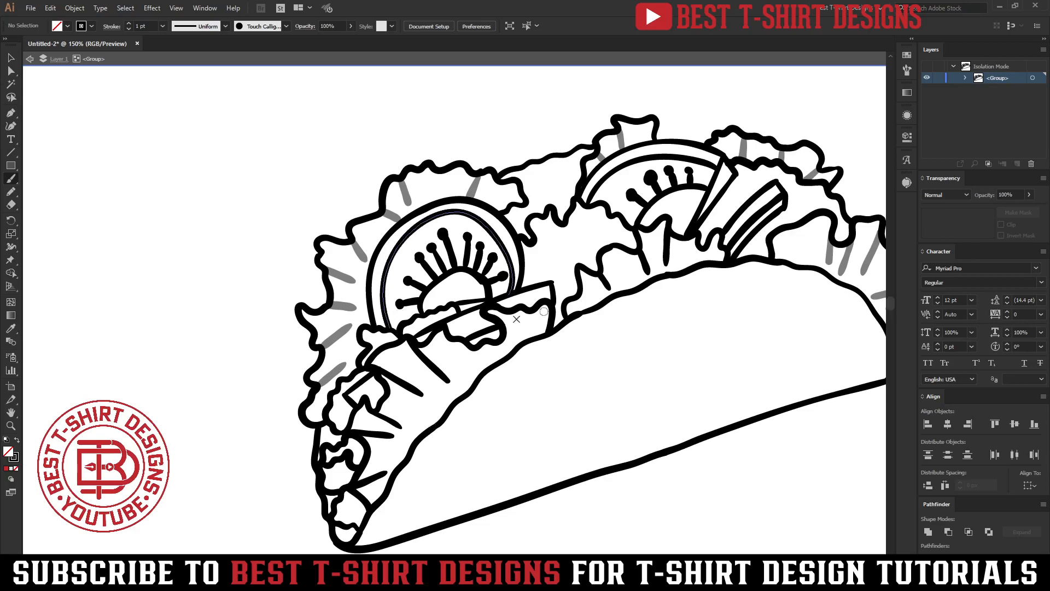
key("v")
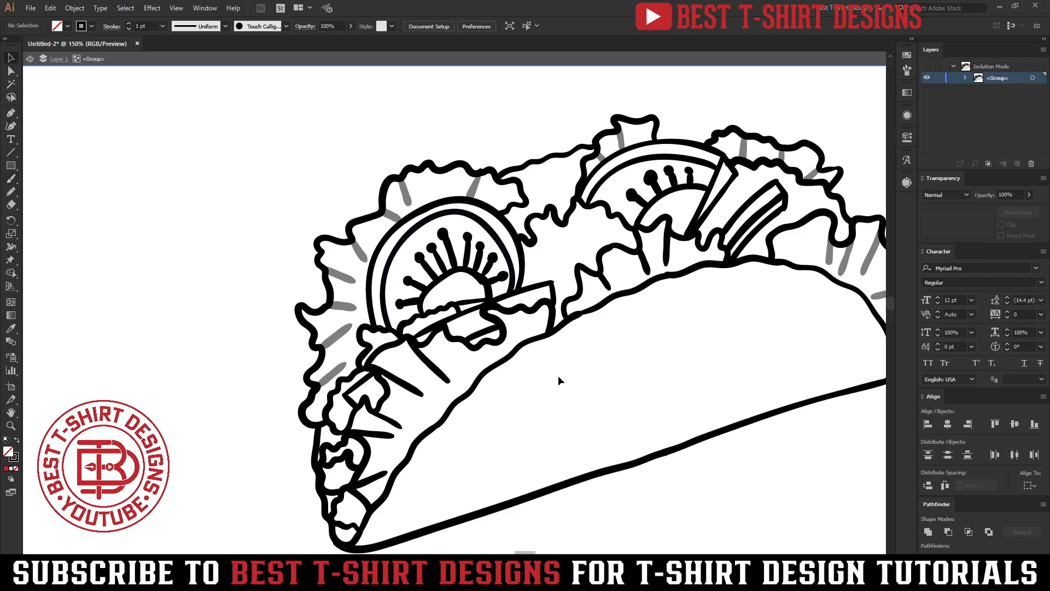
double_click(561, 371)
left_click_drag(675, 377, 559, 326)
scroll(558, 359, "down", 4)
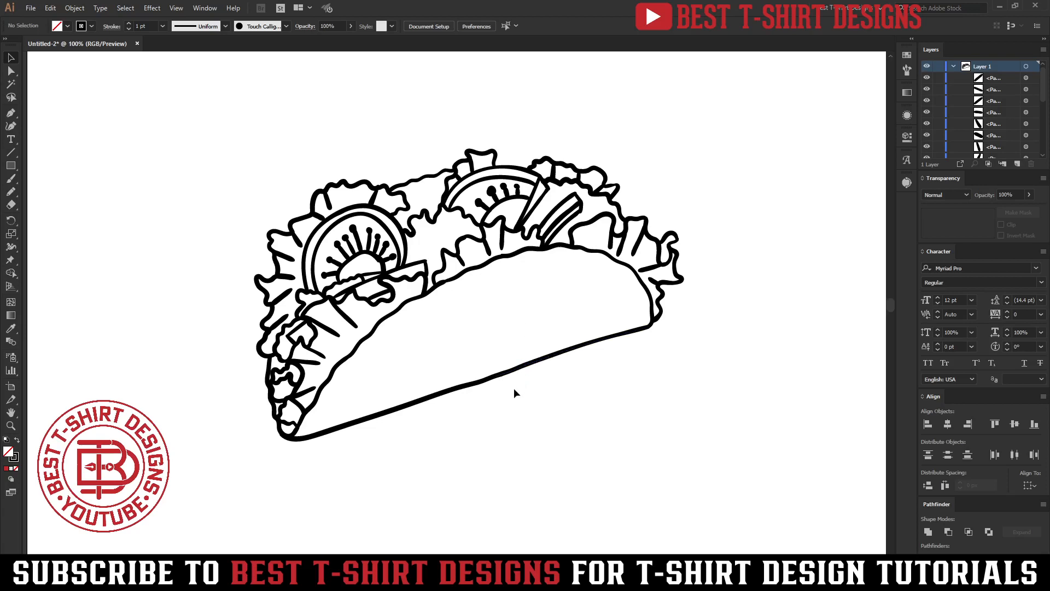
Dot the lowest filling piece at the taco's left tip with small Paintbrush specks.
left_click_drag(497, 389, 586, 355)
key("b")
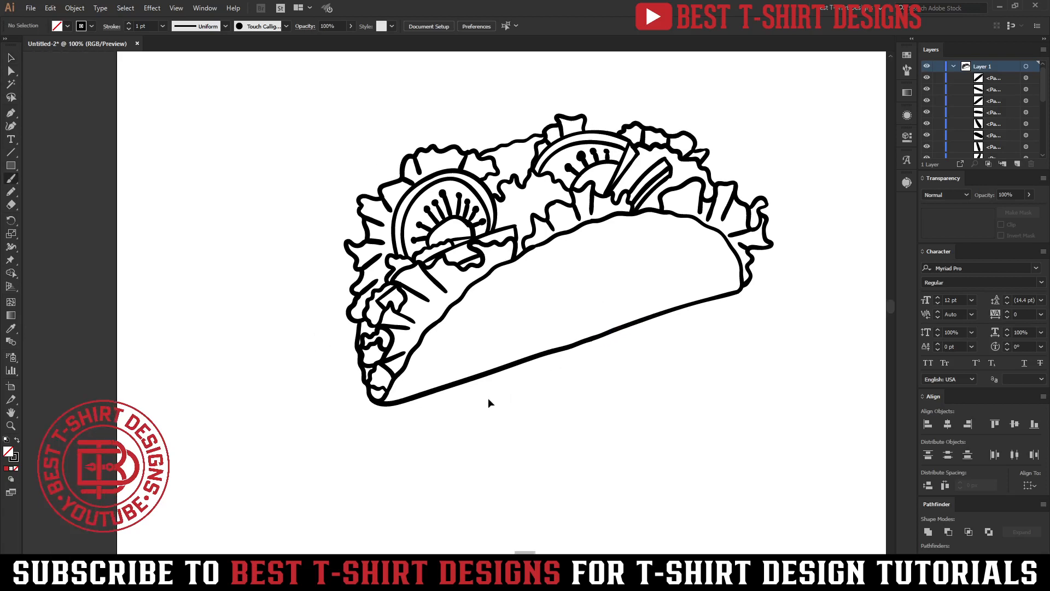
key("ctrl+plus")
key("ctrl+plus")
mouse_move(475, 400)
left_mouse_down()
mouse_move(582, 309)
mouse_move(672, 265)
left_mouse_up()
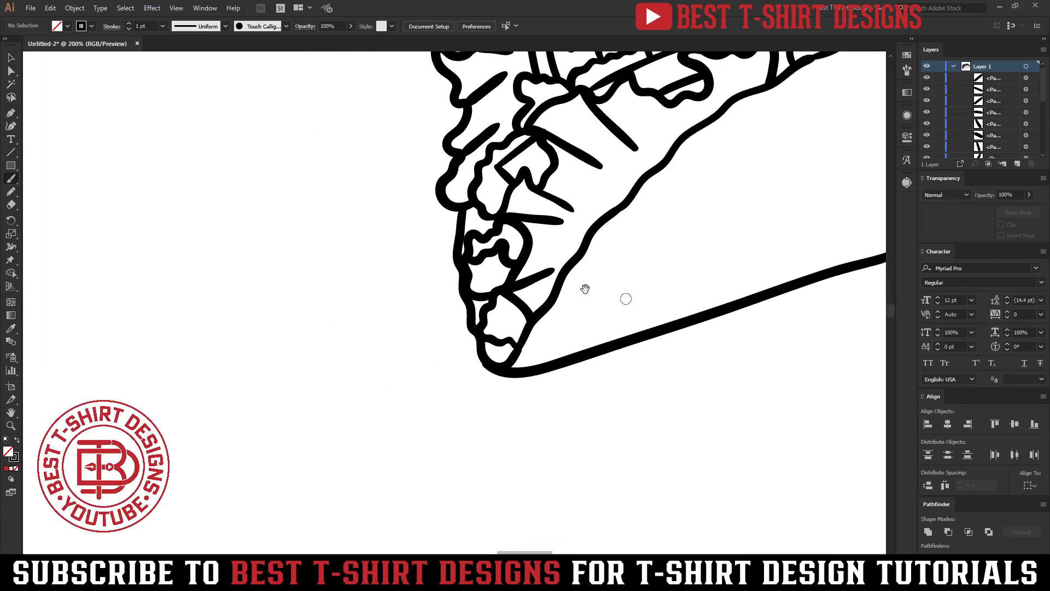
left_click(496, 324)
left_click(504, 326)
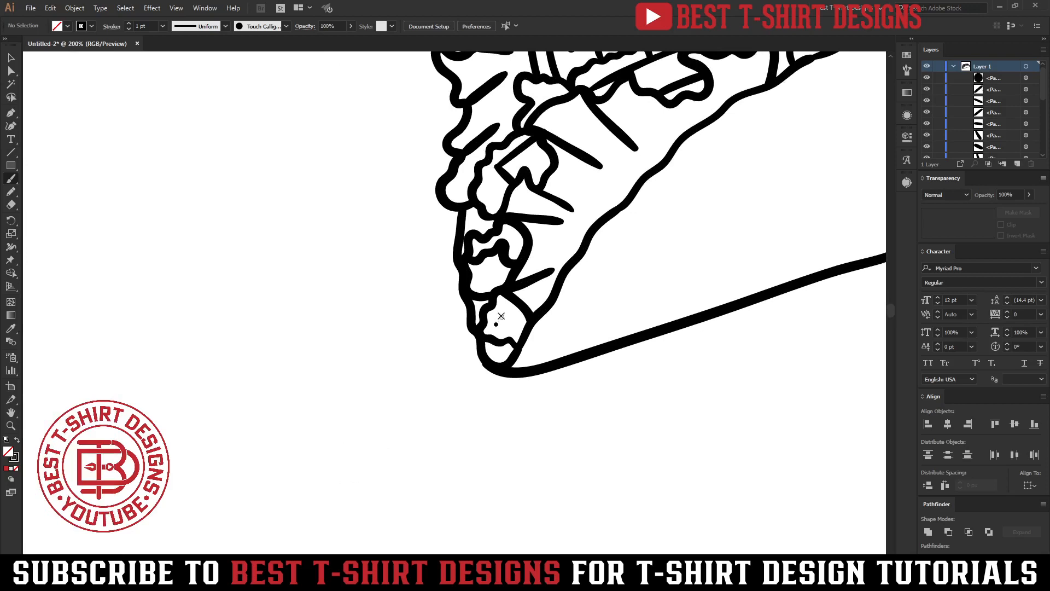
left_click(501, 312)
left_click(506, 318)
left_click(512, 312)
left_click(518, 323)
left_click(514, 333)
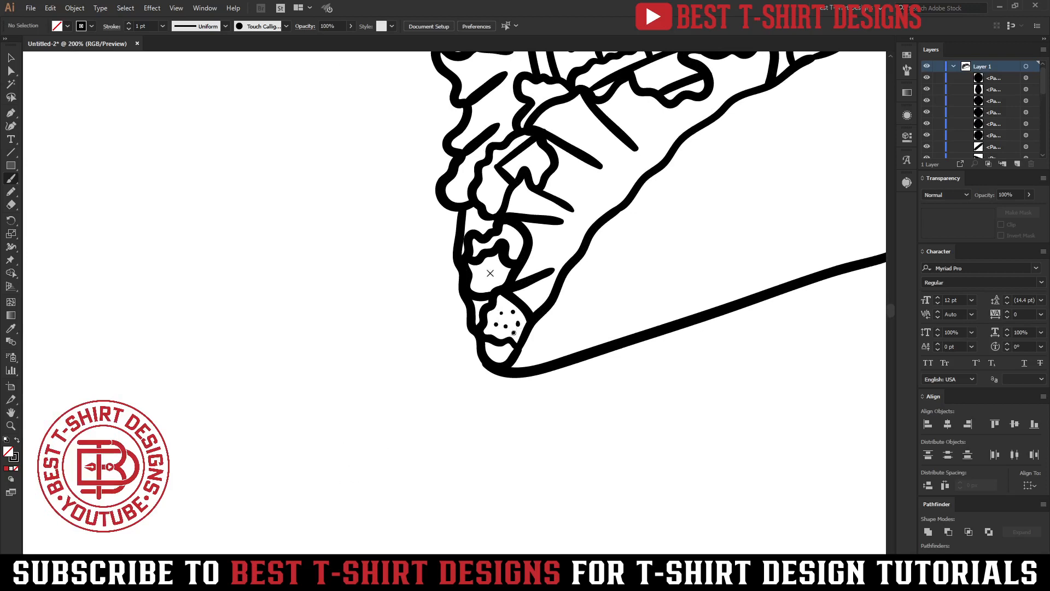
Add small texture dots to the filling piece directly above the lowest one.
left_click(480, 284)
left_click(485, 269)
left_click(493, 262)
left_click(501, 272)
left_click(498, 279)
left_click(489, 279)
left_click(494, 271)
Add small texture dots inside the curled top section of the second filling piece from the taco's left tip.
left_click(516, 249)
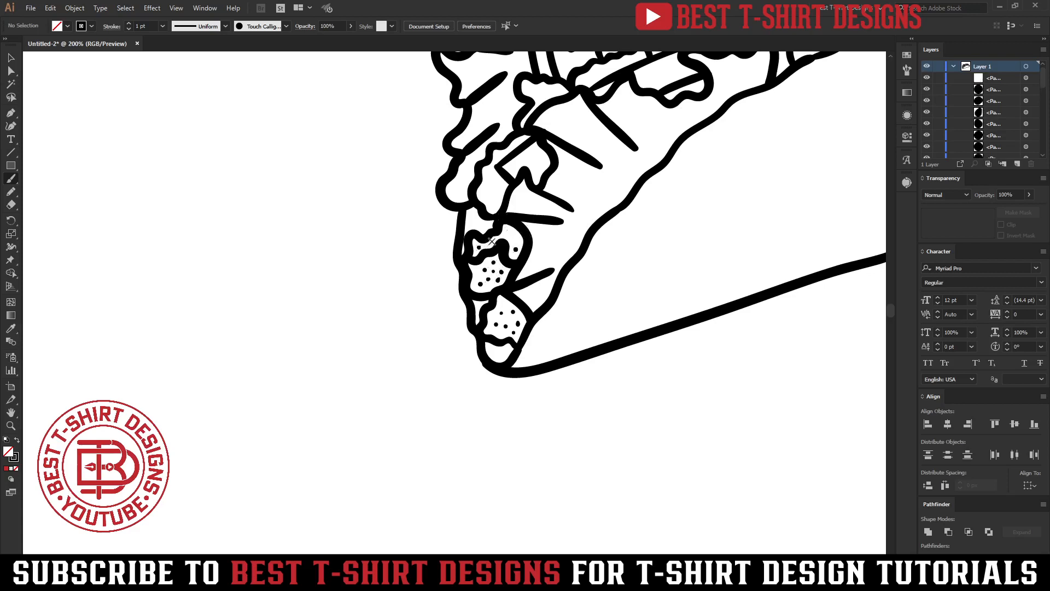
left_click(508, 230)
left_click(513, 237)
left_click(513, 237)
left_click(513, 237)
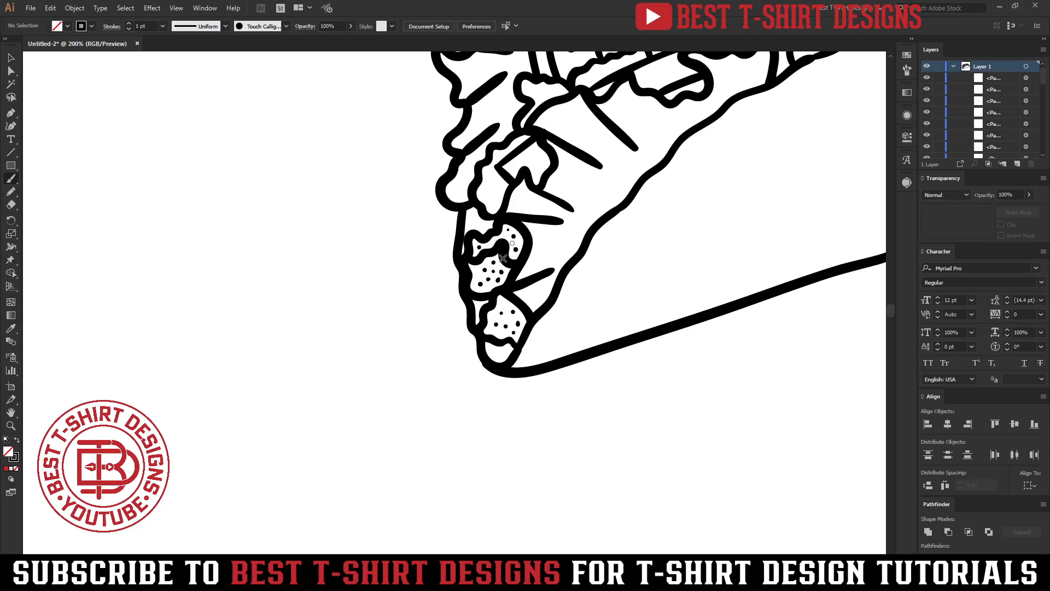
left_click(514, 229)
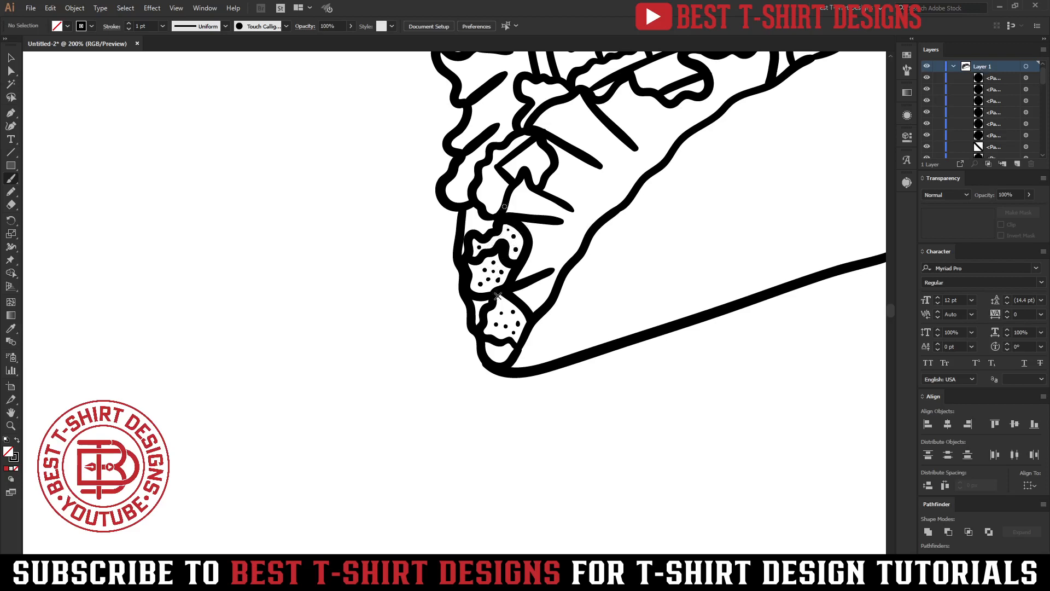
Add small texture dots to the wavy-edged filling piece higher up the taco's left side.
left_click_drag(569, 260, 515, 365)
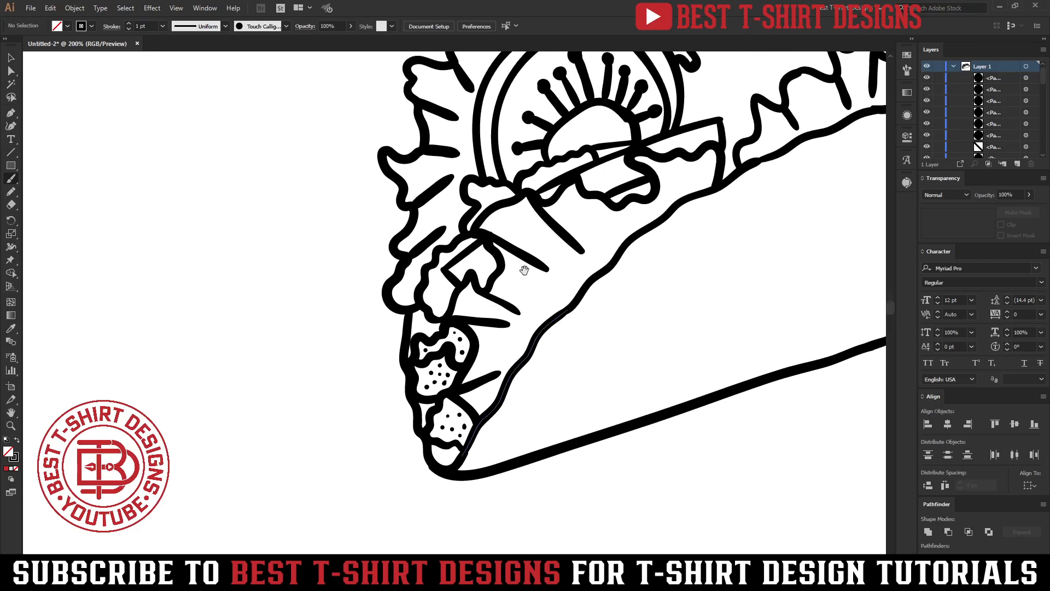
left_click(437, 304)
left_click(445, 291)
left_click(436, 278)
left_click(445, 257)
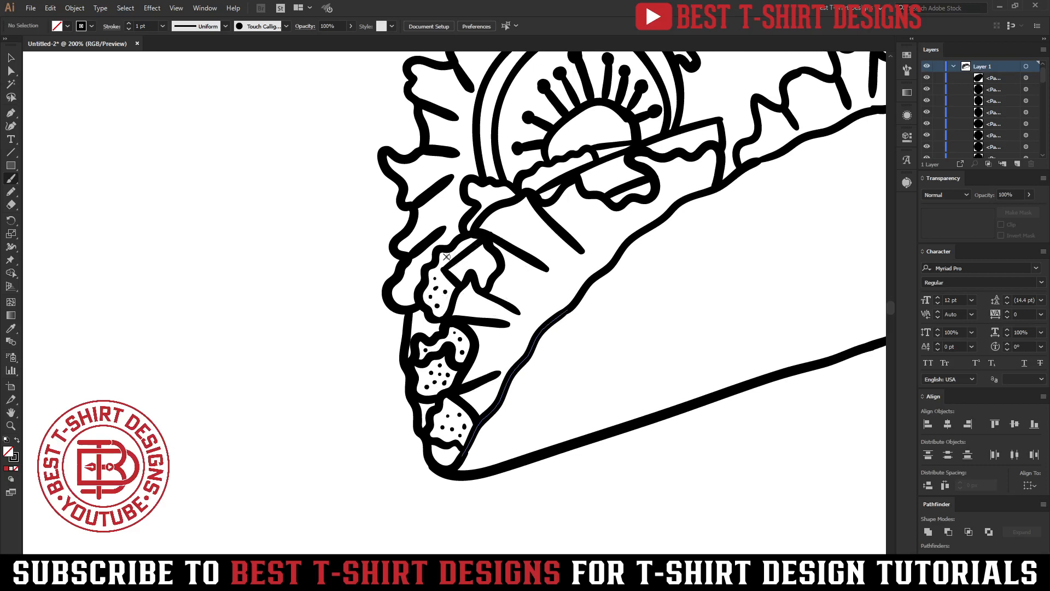
left_click(475, 237)
Draw short hatch lines on the cut face beside the dotted upper-left filling piece, undoing the strokes that miss.
mouse_move(479, 282)
left_mouse_down()
mouse_move(507, 253)
mouse_move(506, 266)
mouse_move(477, 281)
mouse_move(501, 260)
mouse_move(474, 277)
mouse_move(498, 255)
mouse_move(470, 247)
mouse_move(481, 266)
left_mouse_up()
key("ctrl+z")
key("ctrl+z")
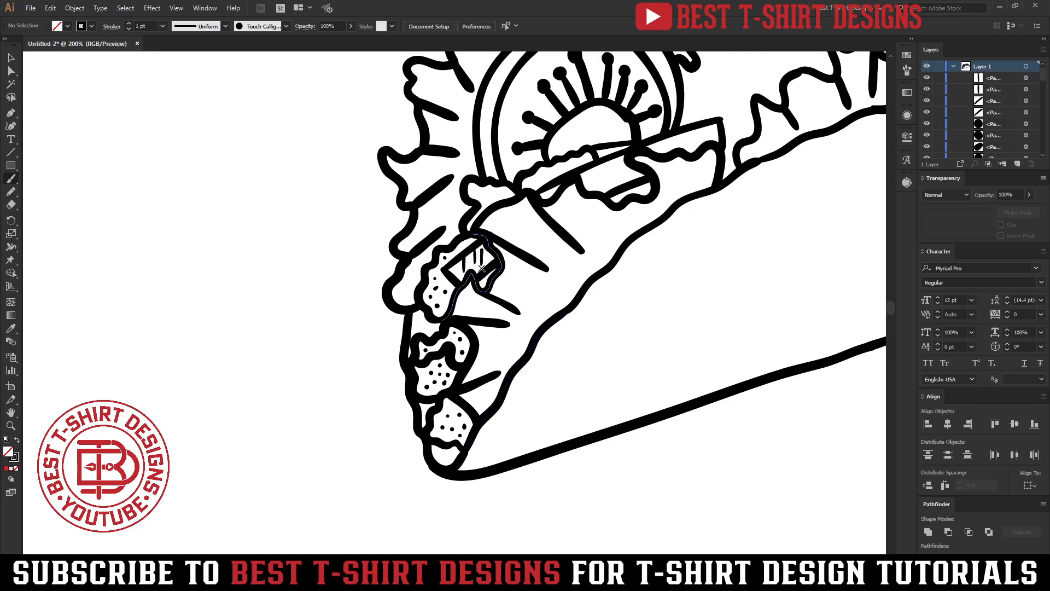
Draw short vertical hatch lines on the cut filling pieces beneath the left tomato slice, including the pointed strip at its right.
left_click_drag(578, 235, 525, 278)
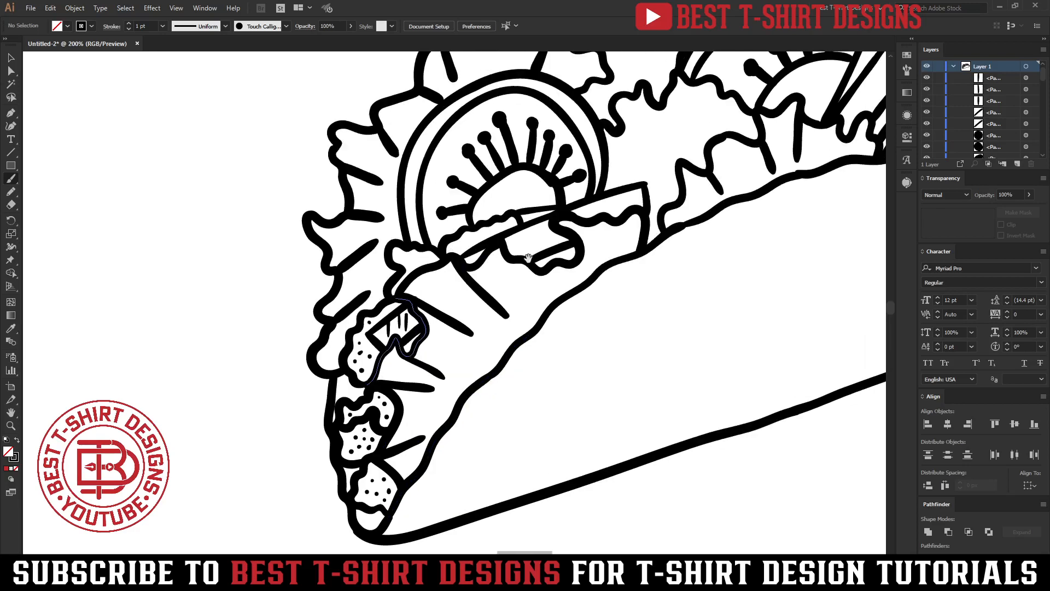
mouse_move(518, 233)
left_mouse_down()
mouse_move(516, 250)
mouse_move(549, 235)
left_mouse_up()
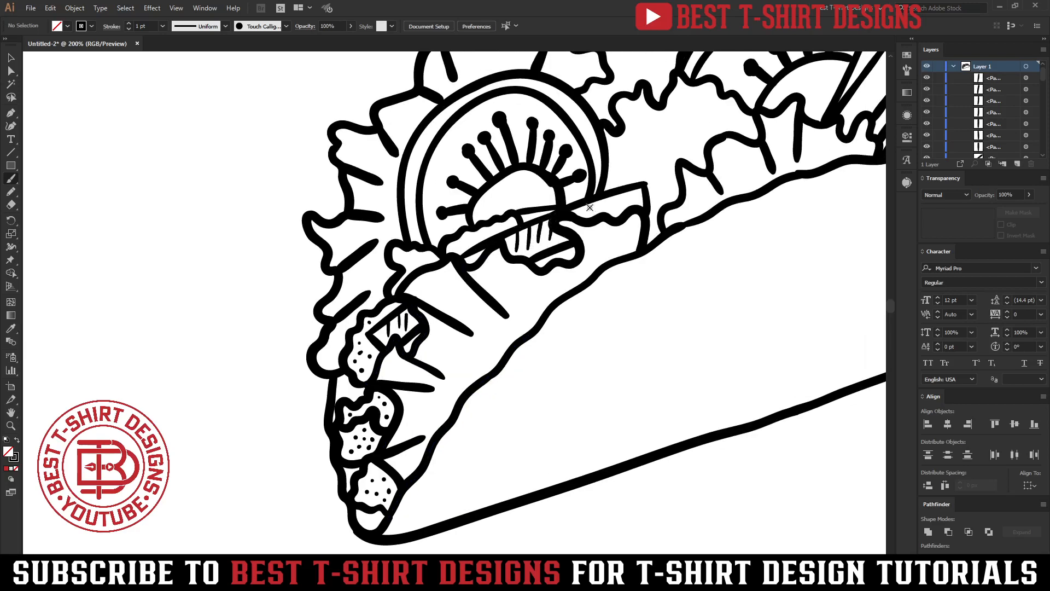
mouse_move(612, 196)
left_mouse_down()
mouse_move(611, 207)
mouse_move(625, 203)
left_mouse_up()
left_click_drag(545, 234, 531, 261)
left_click_drag(601, 206, 599, 217)
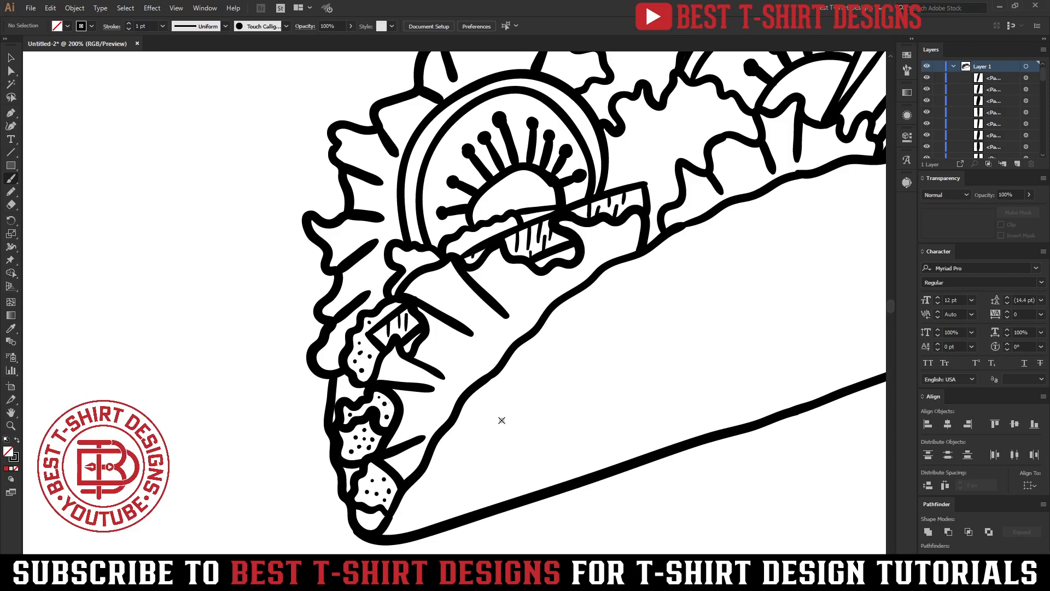
Draw short hatch lines along both bands of the curved filling strip beside the right tomato slice.
key("ctrl+minus")
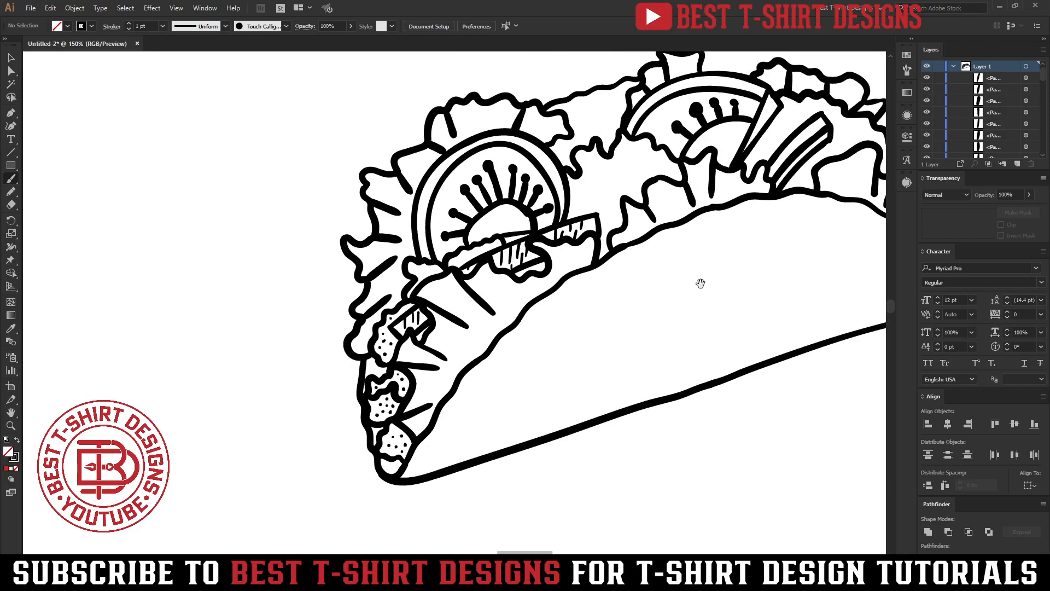
left_click_drag(700, 284, 471, 373)
key("ctrl+plus")
key("ctrl+plus")
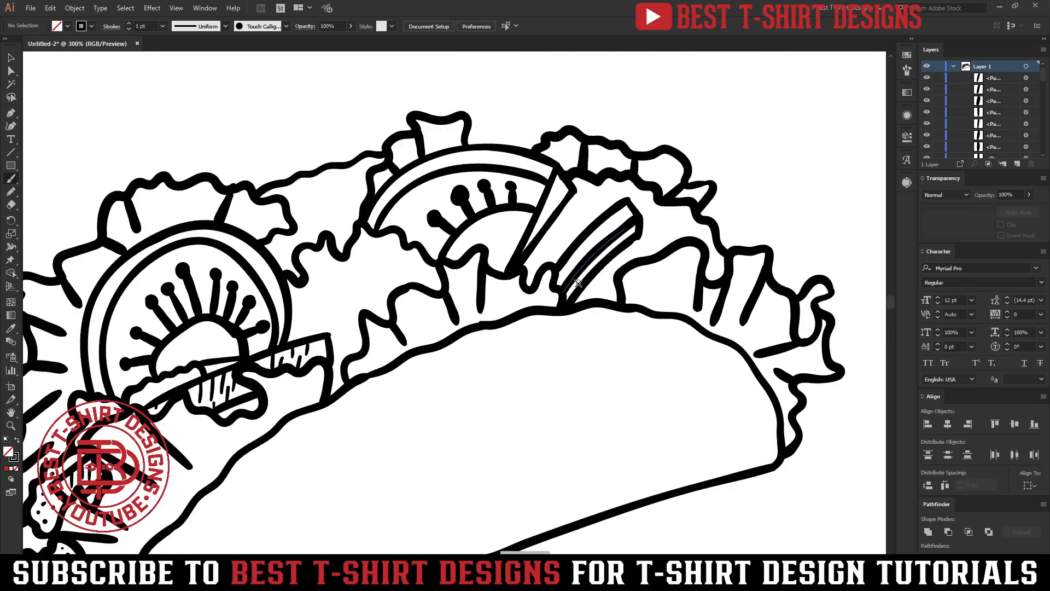
mouse_move(626, 231)
left_mouse_down()
mouse_move(629, 246)
mouse_move(642, 227)
left_mouse_up()
left_click_drag(664, 194, 662, 203)
mouse_move(694, 170)
left_mouse_down()
mouse_move(693, 193)
mouse_move(661, 221)
left_mouse_up()
left_click(679, 188)
left_click_drag(618, 259, 621, 270)
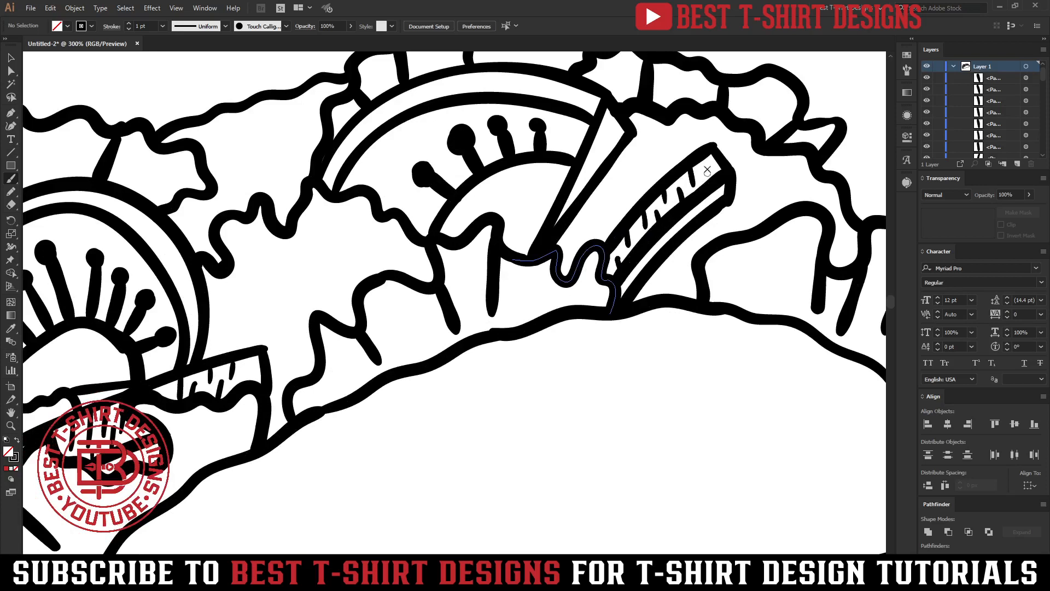
left_click_drag(707, 157, 705, 171)
mouse_move(635, 265)
left_mouse_down()
mouse_move(639, 277)
mouse_move(680, 231)
left_mouse_up()
key("ctrl+minus")
key("ctrl+minus")
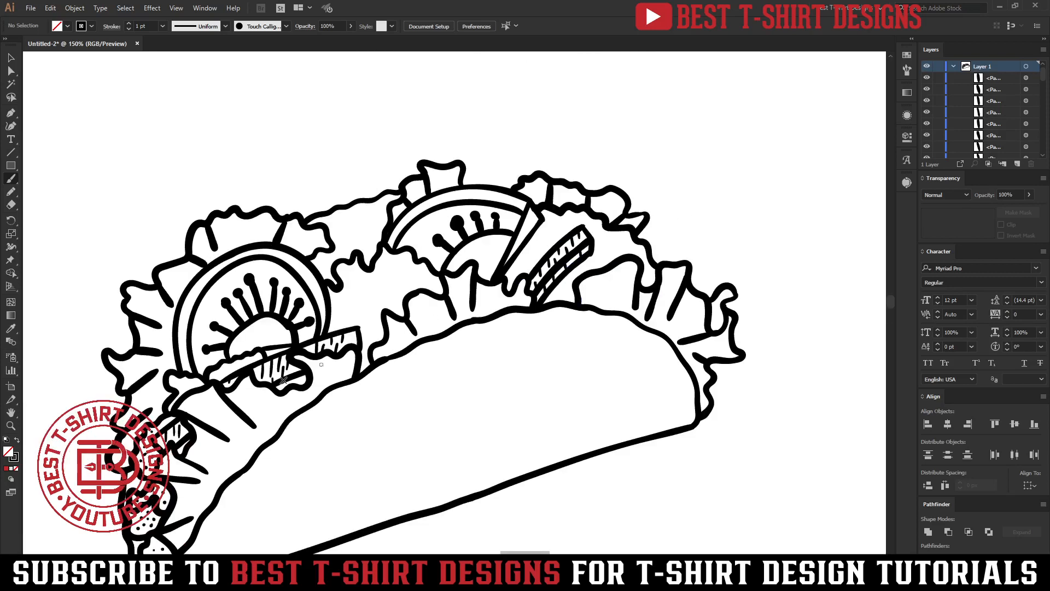
left_click_drag(403, 421, 434, 361)
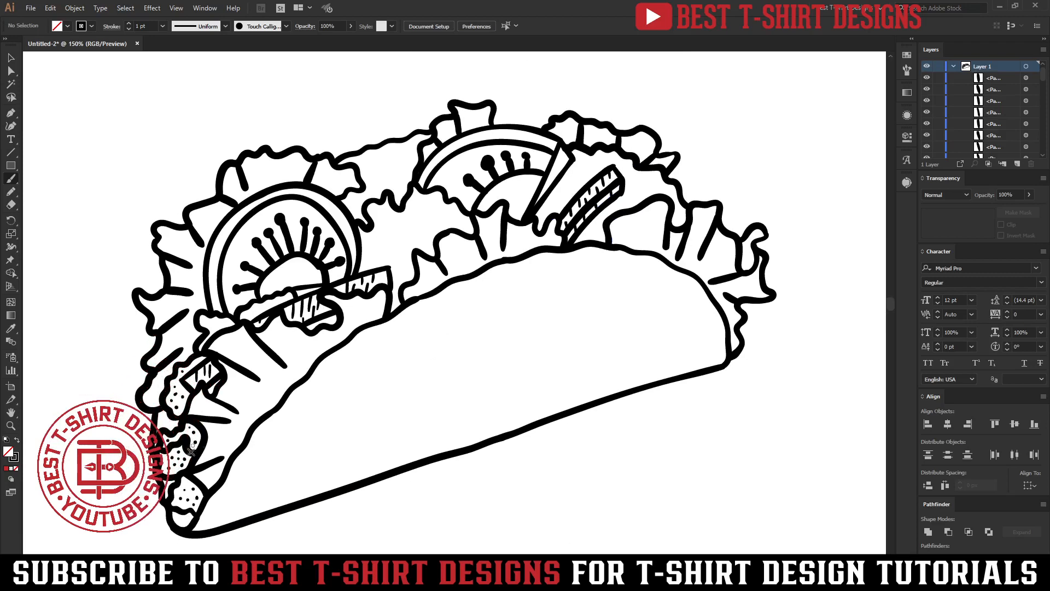
Add small texture dots to the filling along the lower edge of the hatched curved strip.
key("ctrl+plus")
left_click_drag(633, 241, 519, 332)
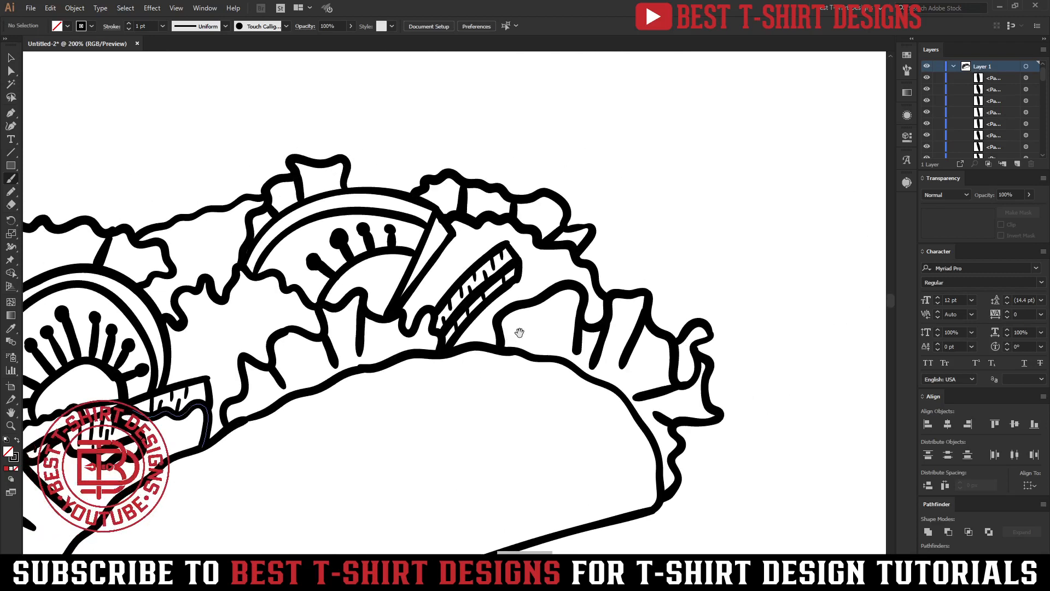
key("ctrl+plus")
left_click_drag(554, 298, 592, 271)
left_click(517, 320)
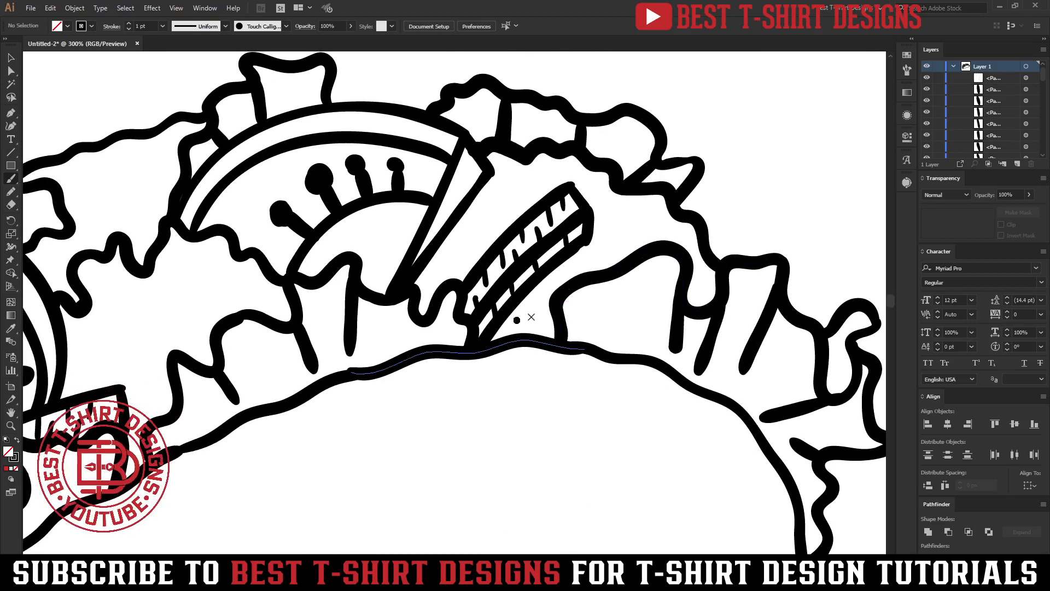
left_click(534, 322)
left_click(535, 296)
left_click(541, 315)
left_click(557, 274)
left_click(590, 253)
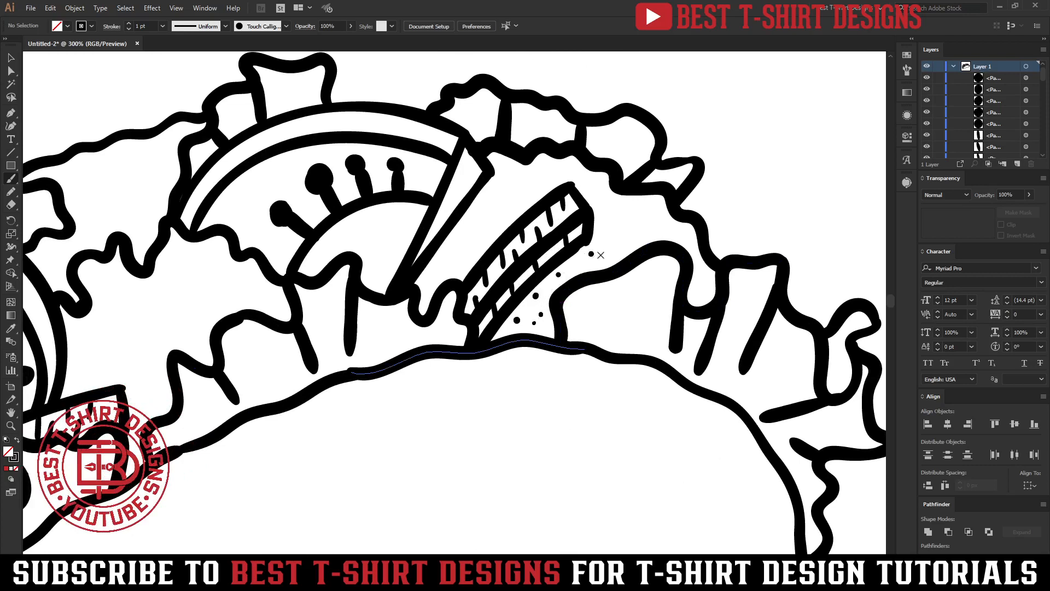
left_click(602, 263)
left_click(605, 236)
left_click(615, 249)
Add small texture dots to the filling above the right lettuce fold, down into its narrow drooping tip.
left_click(630, 227)
left_click(652, 207)
left_click(687, 233)
left_click(702, 267)
left_click(697, 294)
left_click(709, 279)
left_click(702, 280)
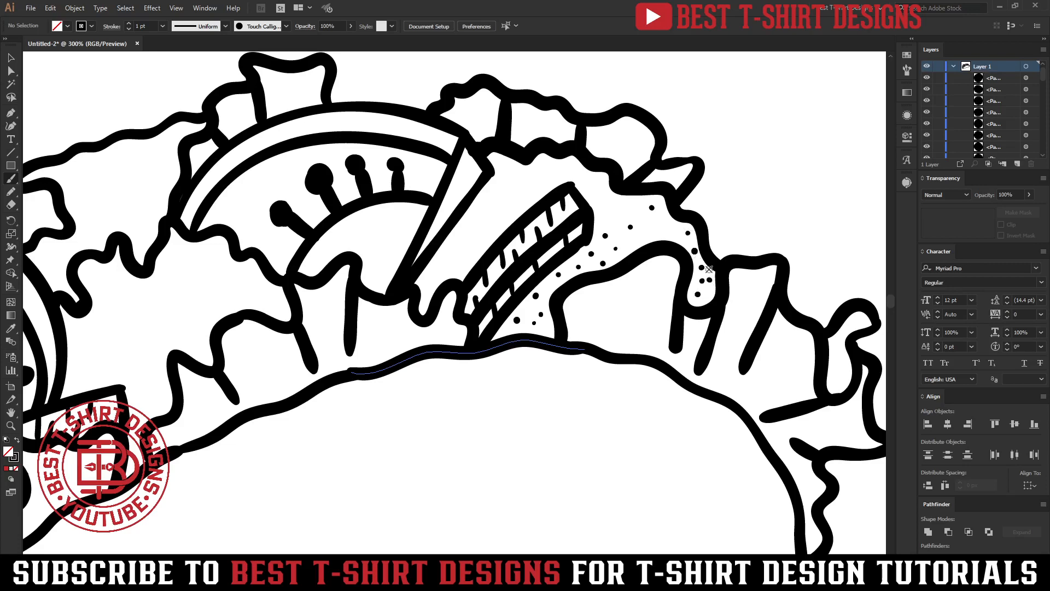
left_click(648, 230)
left_click(666, 224)
left_click(674, 234)
left_click(633, 207)
Scatter small texture dots over the filling between the right tomato slice's wedge and the hatched curved strip.
left_click(566, 170)
left_click(540, 186)
left_click(463, 266)
left_click(434, 272)
left_click(469, 226)
left_click(506, 177)
left_click(493, 224)
left_click(455, 251)
left_click(456, 248)
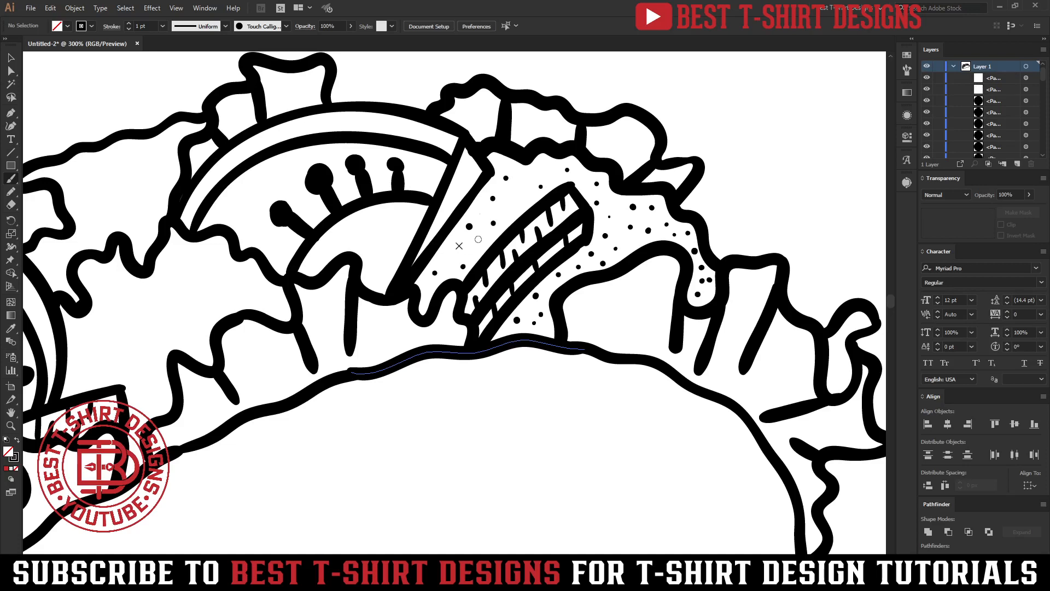
left_click(457, 248)
left_click(459, 245)
left_click(457, 247)
left_click(456, 249)
left_click(454, 250)
left_click(477, 246)
left_click(493, 225)
left_click(477, 240)
left_click(518, 200)
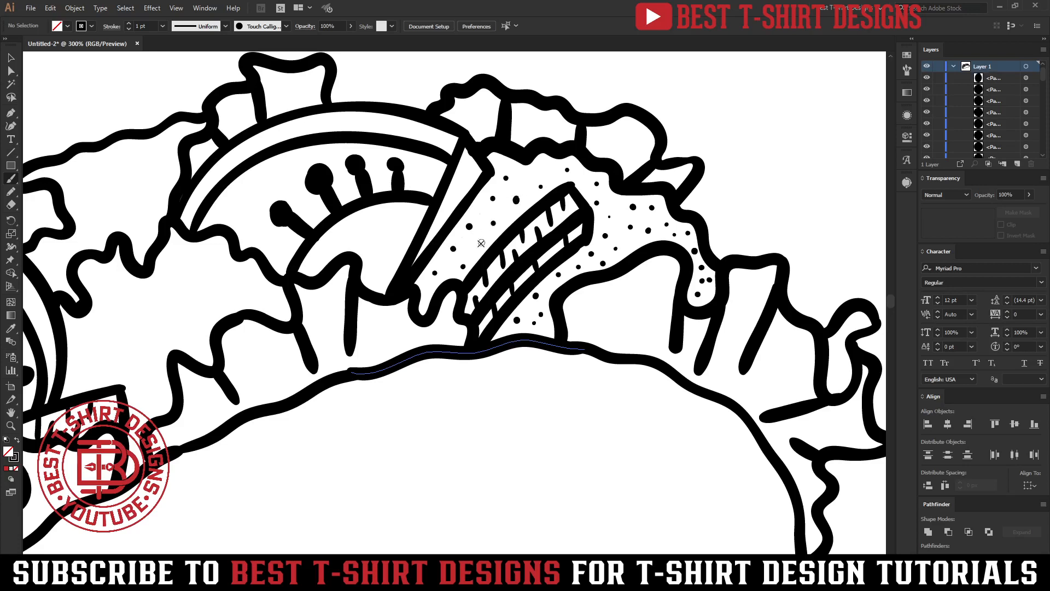
left_click(537, 172)
key("ctrl+minus")
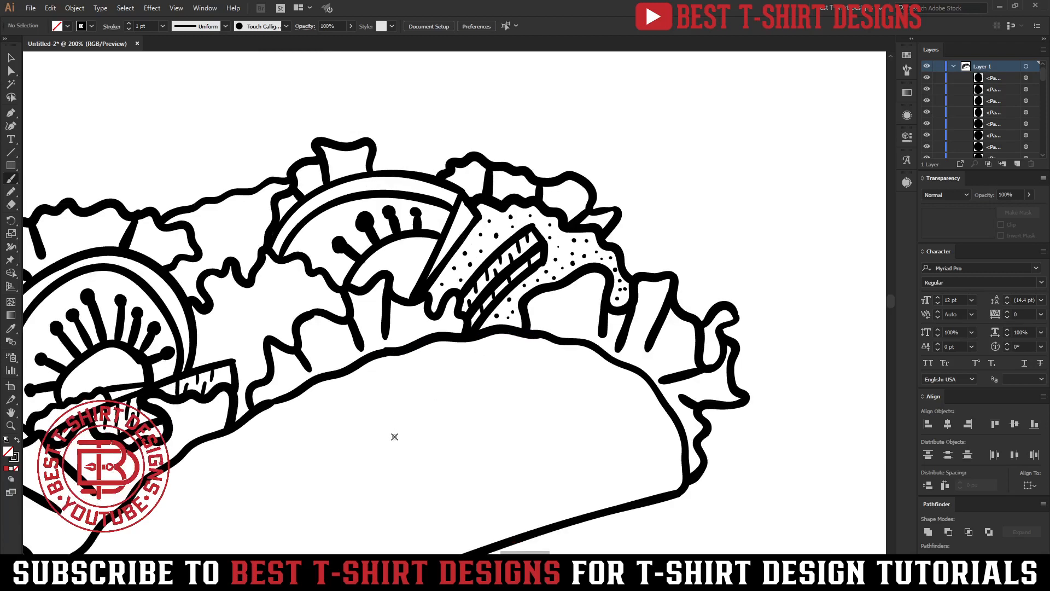
Add small texture dots along the upper edge of the wavy filling between the two tomato slices.
left_click_drag(414, 409, 596, 315)
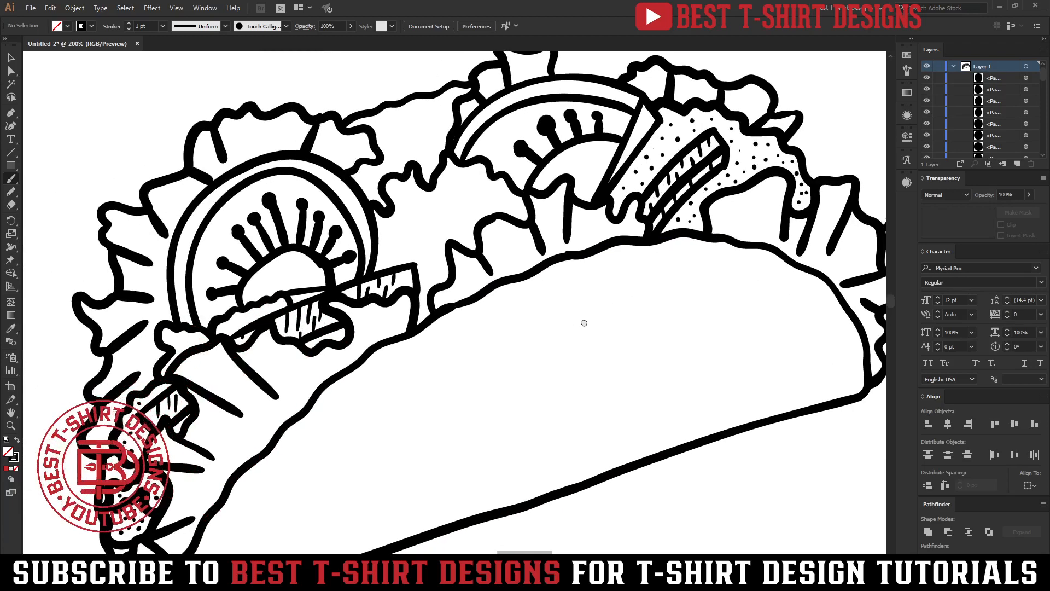
left_click(389, 236)
left_click(399, 219)
left_click(408, 202)
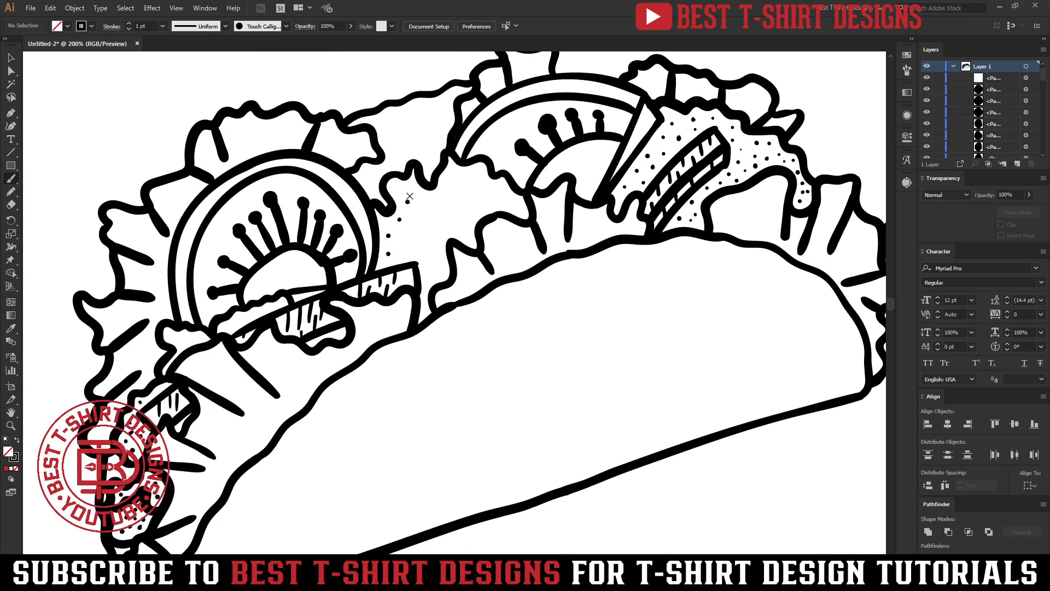
left_click(419, 195)
left_click(442, 198)
left_click(448, 183)
left_click(452, 171)
left_click(473, 175)
left_click(489, 192)
left_click(502, 187)
left_click(517, 206)
left_click(489, 205)
left_click(469, 218)
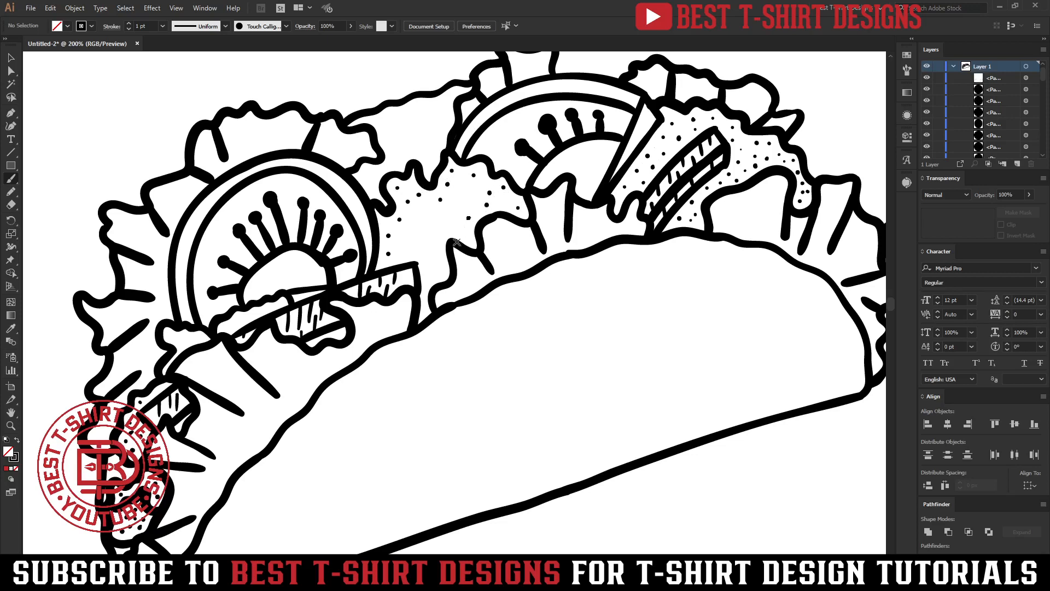
Fill the middle and lower part of the wavy filling between the tomato slices with small texture dots.
left_click(434, 268)
left_click(427, 282)
left_click(422, 309)
left_click(444, 271)
left_click(422, 247)
left_click(407, 242)
left_click(423, 217)
left_click(434, 231)
left_click(453, 220)
left_click(459, 191)
left_click(463, 226)
left_click(460, 209)
left_click(474, 188)
key("ctrl+minus")
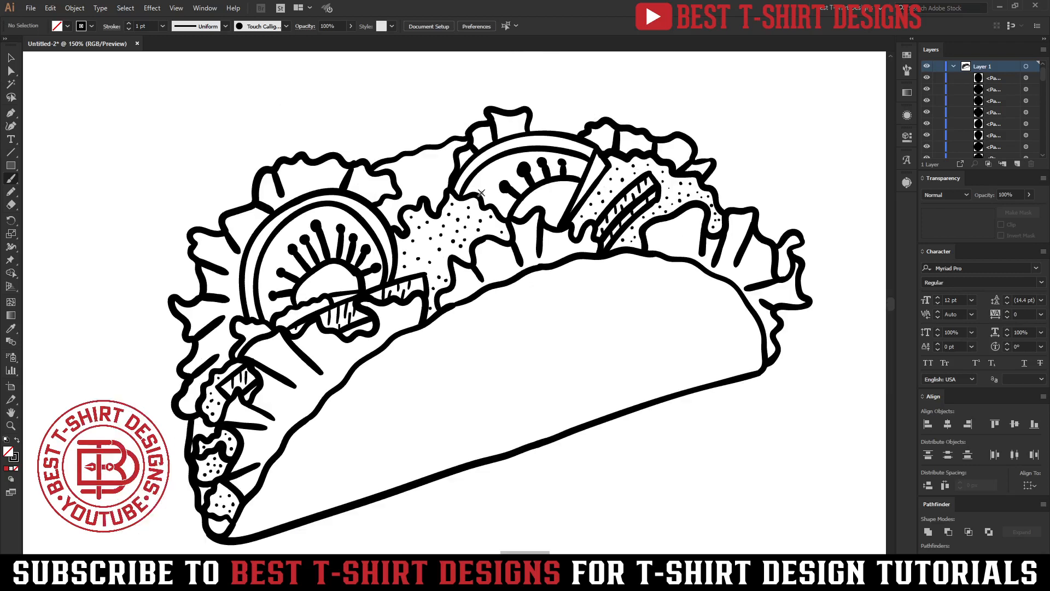
left_click_drag(519, 359, 516, 340)
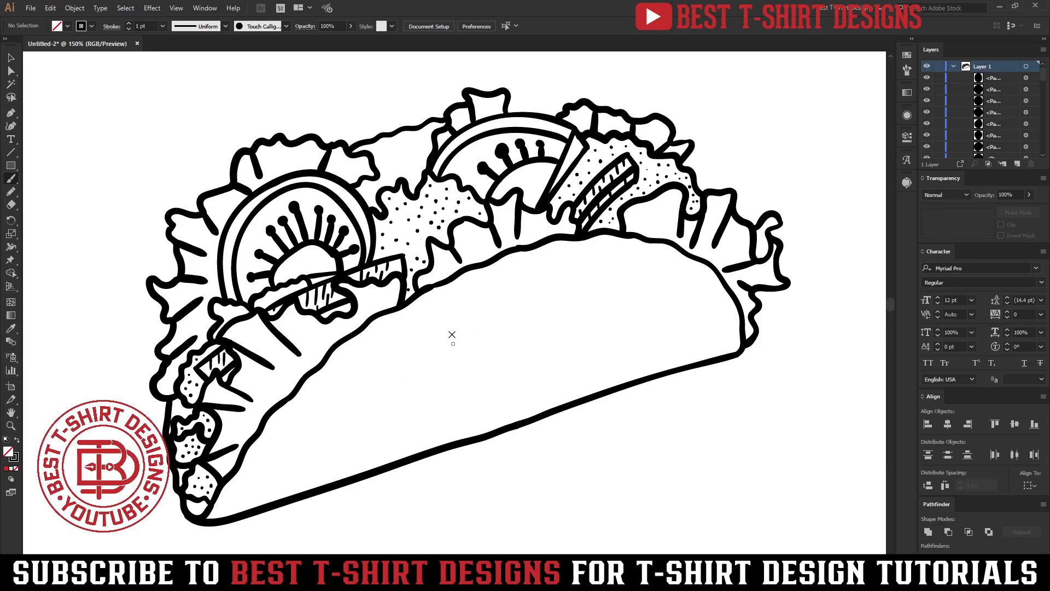
Draw thin accent lines inside both sides of the left tomato slice's rim, undoing the strokes that miss.
scroll(459, 321, "up", 1, "alt")
left_click_drag(461, 323, 623, 351)
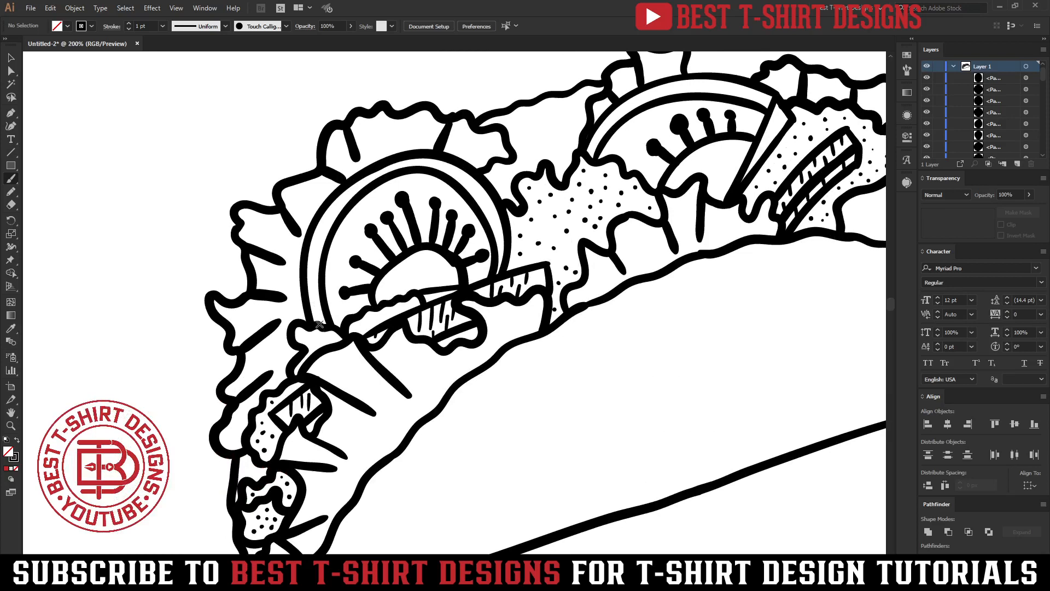
mouse_move(320, 324)
left_mouse_down()
mouse_move(329, 210)
mouse_move(345, 193)
left_mouse_up()
key("ctrl+z")
left_click_drag(321, 328, 314, 257)
key("ctrl+z")
left_click_drag(320, 327, 314, 257)
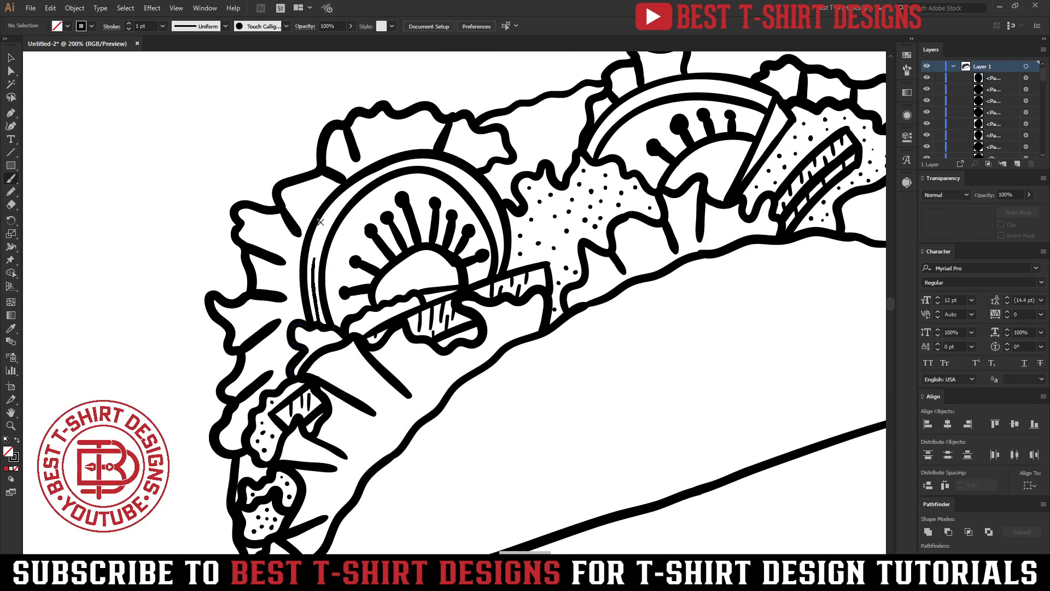
left_click_drag(319, 221, 339, 181)
mouse_move(498, 276)
left_mouse_down()
mouse_move(501, 251)
mouse_move(472, 189)
left_mouse_up()
Draw thin accent lines inside both ends of the right tomato slice's rim.
scroll(512, 279, "up", 3)
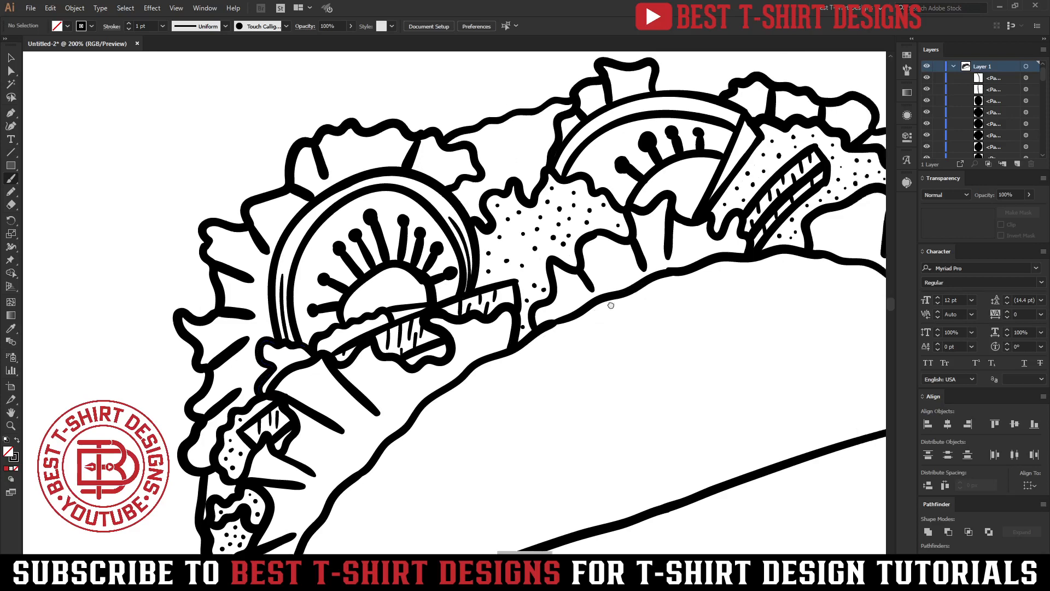
scroll(601, 246, "right", 5)
mouse_move(620, 200)
left_mouse_down()
mouse_move(569, 180)
mouse_move(605, 193)
mouse_move(586, 187)
left_mouse_up()
key("ctrl+z")
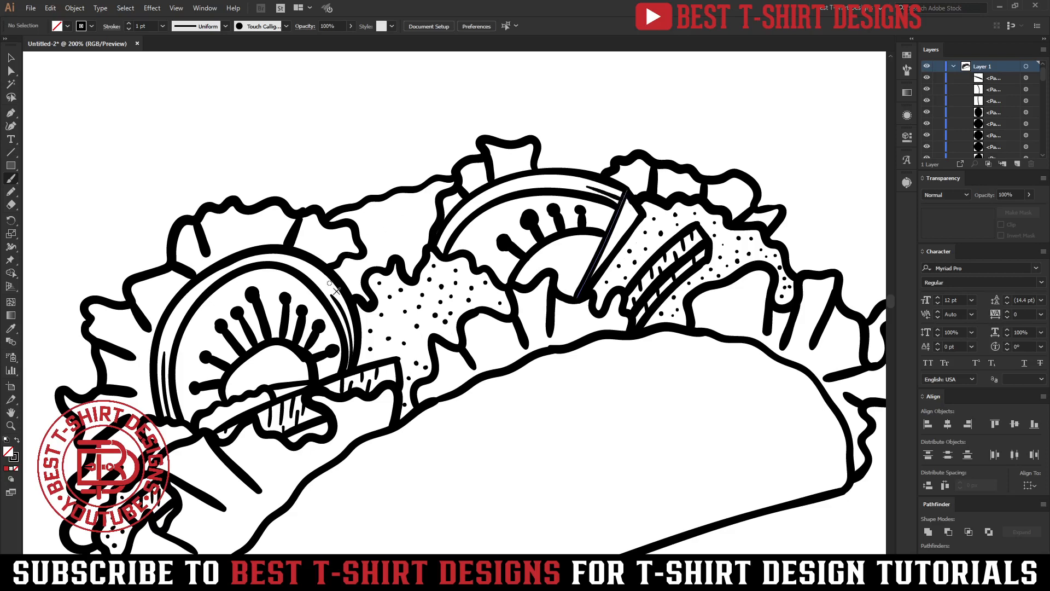
left_click_drag(443, 241, 496, 188)
left_click_drag(444, 239, 484, 196)
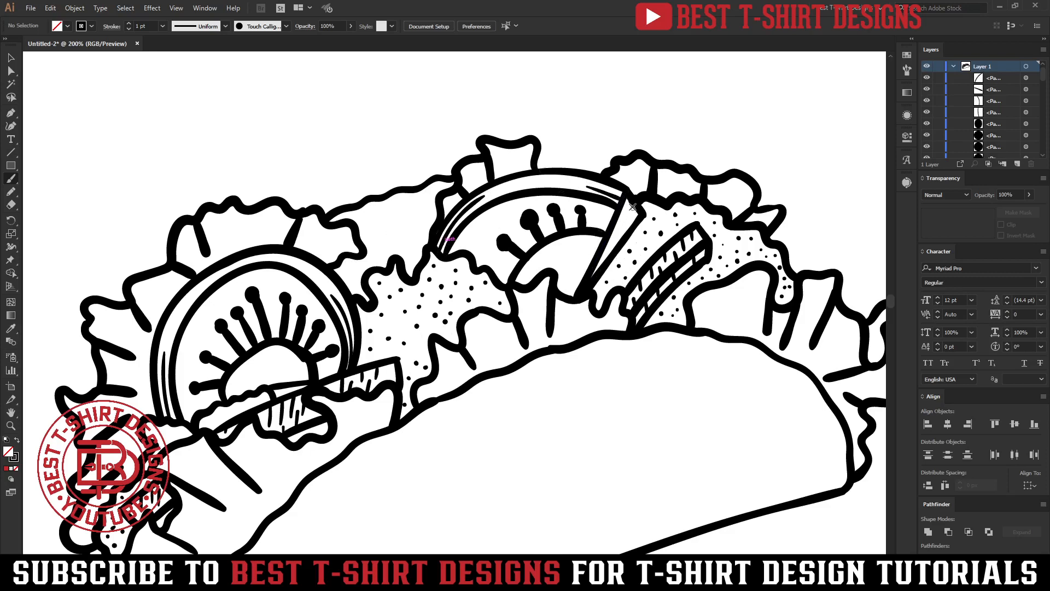
Draw thin lines in the right tomato's wedge and radiating lines in the cores of both tomato slices.
mouse_move(633, 206)
left_mouse_down()
mouse_move(606, 246)
mouse_move(593, 232)
mouse_move(583, 250)
mouse_move(582, 235)
mouse_move(568, 235)
mouse_move(573, 260)
mouse_move(548, 240)
mouse_move(559, 266)
mouse_move(529, 262)
mouse_move(554, 268)
left_mouse_up()
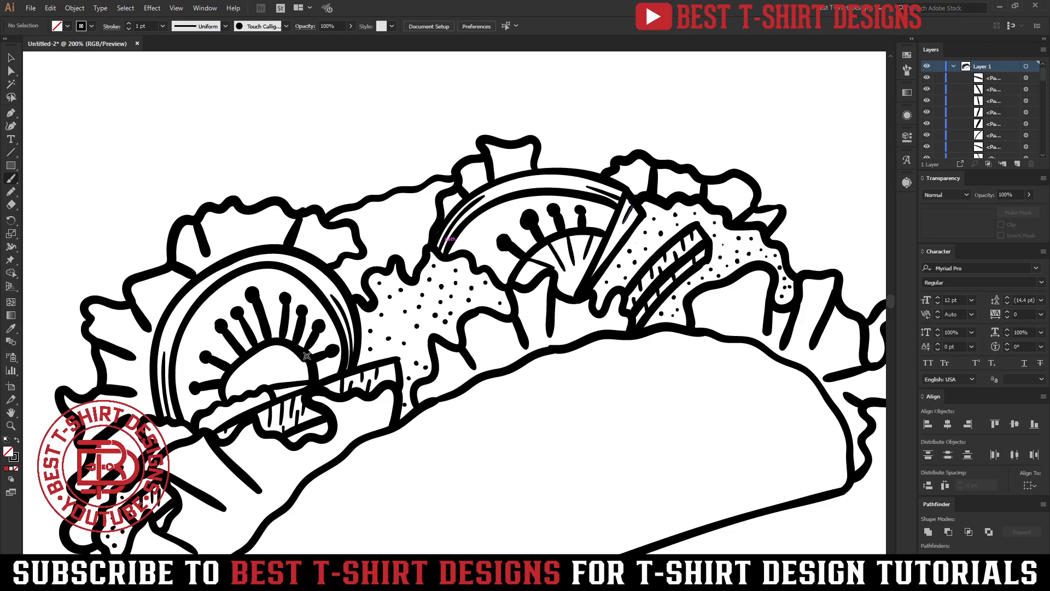
mouse_move(307, 356)
left_mouse_down()
mouse_move(291, 379)
mouse_move(288, 369)
mouse_move(262, 379)
left_mouse_up()
left_click_drag(228, 370, 257, 382)
left_click_drag(226, 384, 258, 388)
Add thin accent lines beside the lowest fold lines at the taco's left end, undoing the strokes that miss.
left_click_drag(506, 403, 498, 326)
left_click_drag(462, 392, 570, 263)
key("ctrl+equal")
key("ctrl+equal")
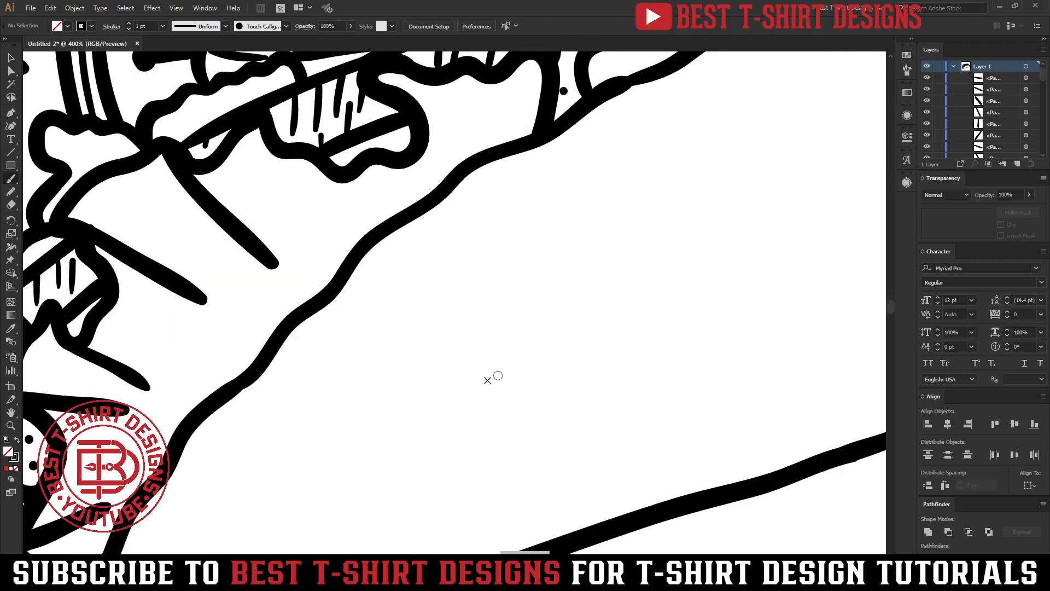
left_click_drag(445, 394, 598, 321)
key("ctrl+minus")
key("ctrl+minus")
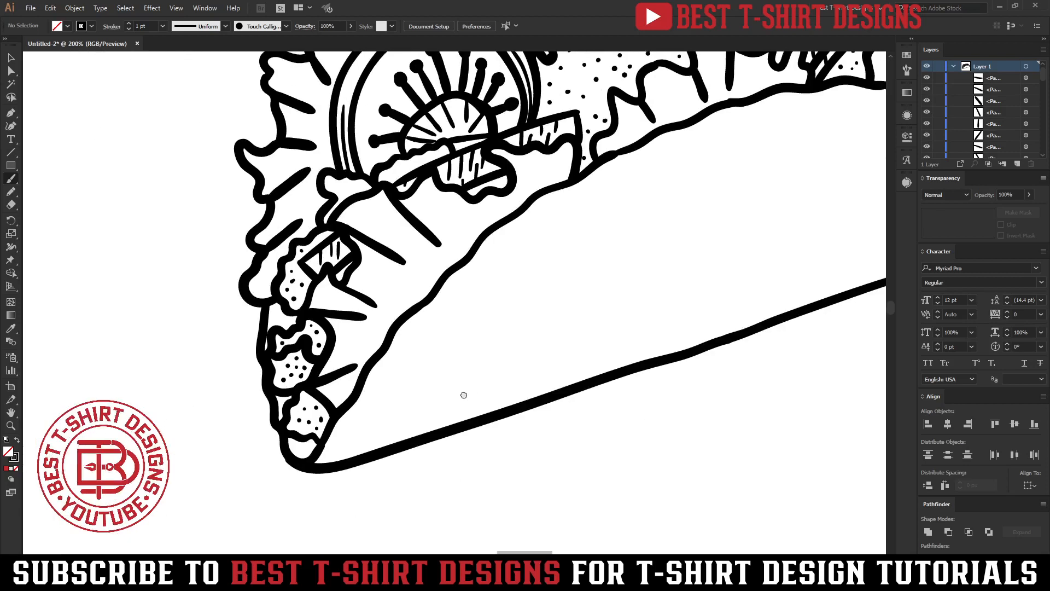
left_click_drag(345, 355, 315, 358)
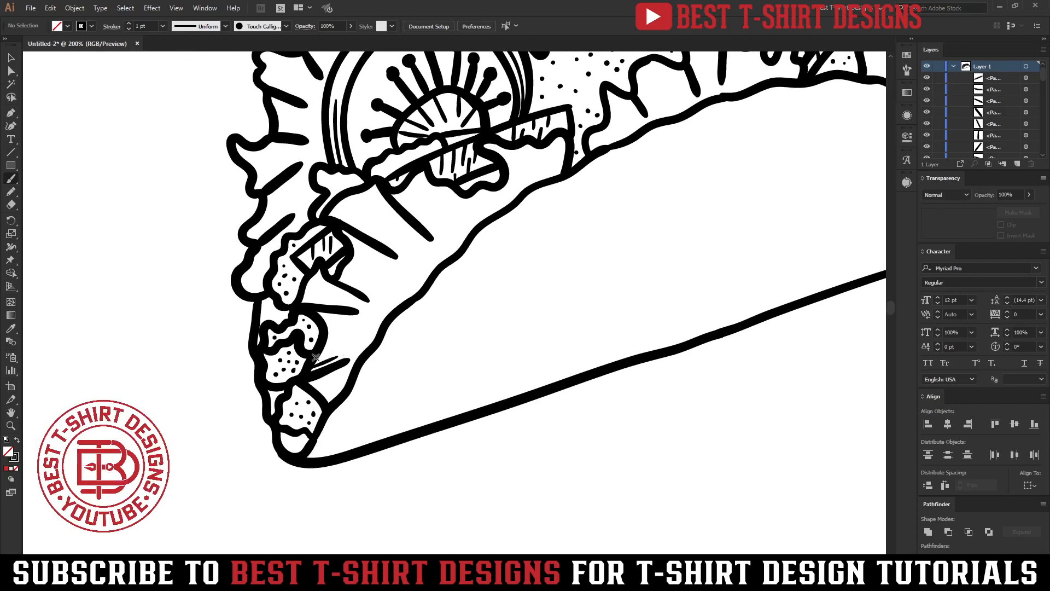
mouse_move(316, 316)
left_mouse_down()
mouse_move(373, 325)
mouse_move(373, 286)
mouse_move(331, 270)
mouse_move(339, 290)
mouse_move(334, 280)
mouse_move(319, 322)
mouse_move(353, 322)
left_mouse_up()
key("ctrl+z")
Add thin accent lines beside the upper-left fold lines and beneath the hatched filling under the left tomato slice.
mouse_move(366, 191)
left_mouse_down()
mouse_move(407, 228)
mouse_move(395, 237)
left_mouse_up()
key("ctrl+z")
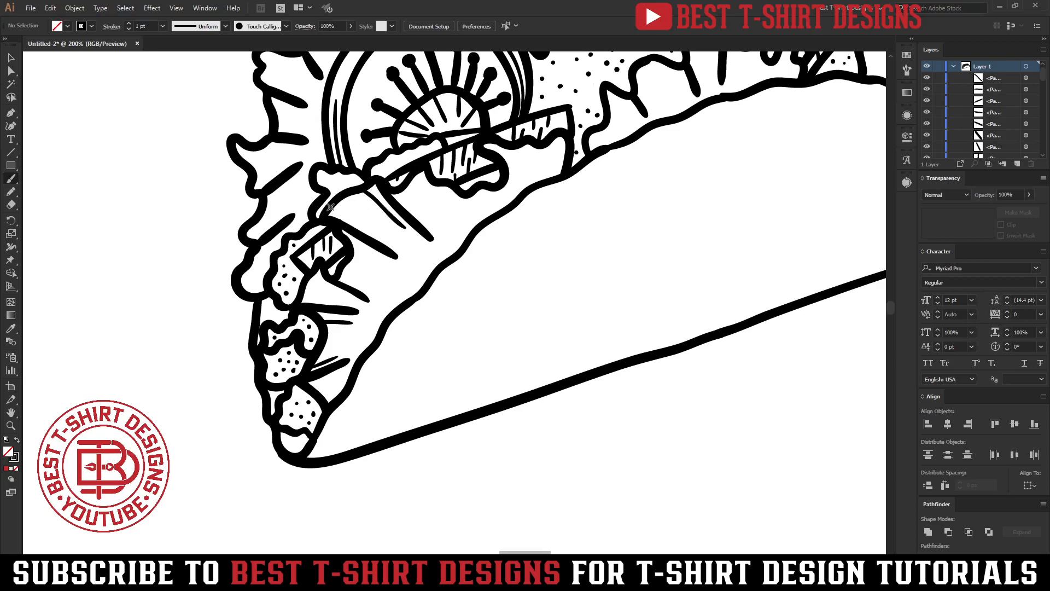
left_click_drag(332, 207, 377, 227)
left_click_drag(309, 275, 341, 296)
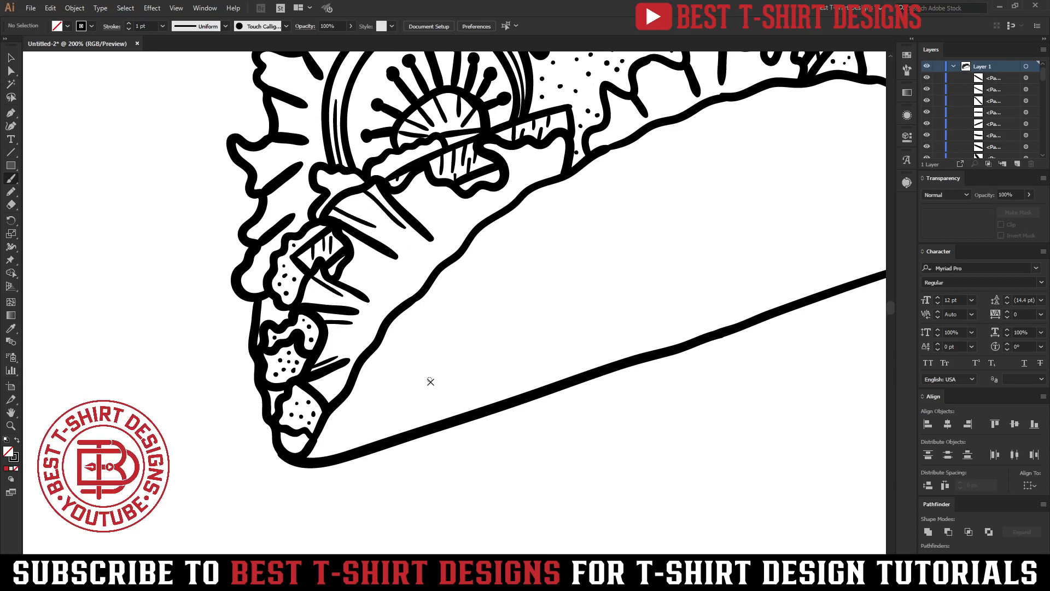
mouse_move(508, 165)
left_mouse_down()
mouse_move(532, 165)
mouse_move(516, 204)
mouse_move(468, 212)
mouse_move(472, 223)
left_mouse_up()
key("ctrl+z")
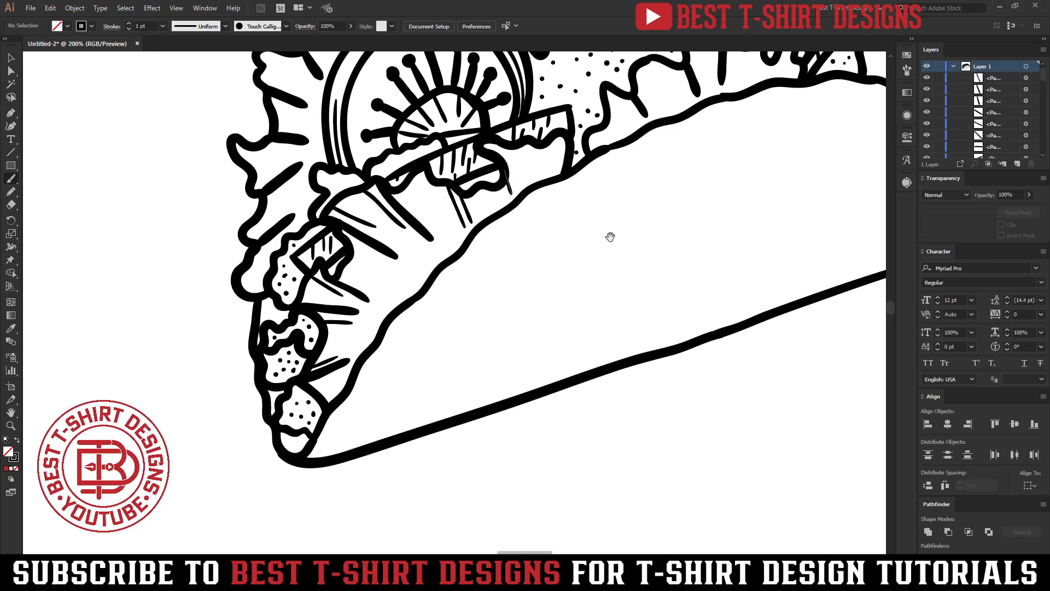
Add thin accent lines beside the lettuce fold lines between the left tomato slice and the curved strip.
left_click_drag(609, 237, 368, 415)
left_click_drag(390, 263, 408, 290)
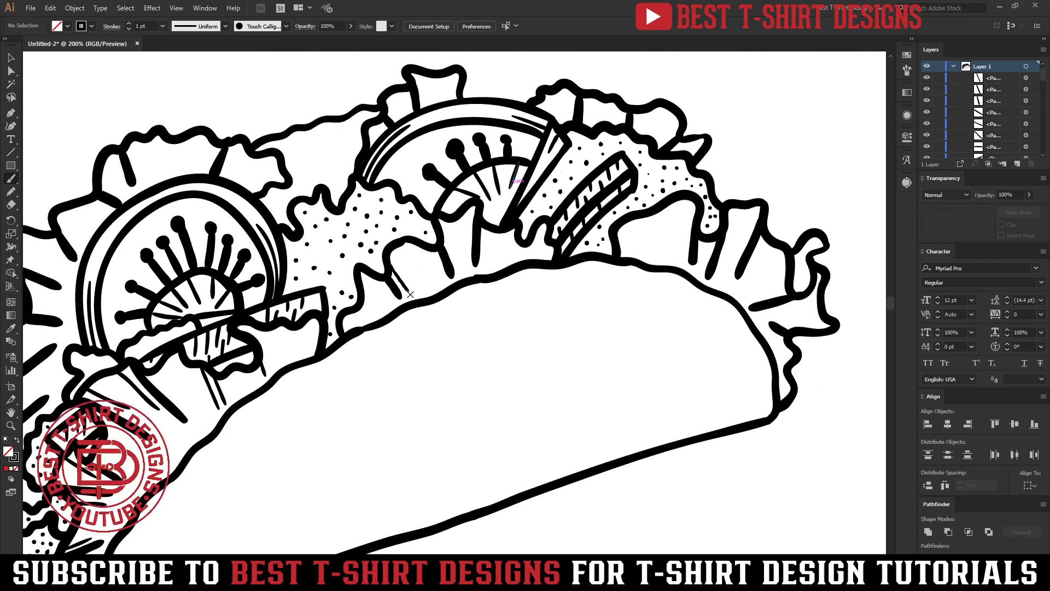
left_click_drag(433, 253, 444, 279)
left_click_drag(469, 208, 469, 255)
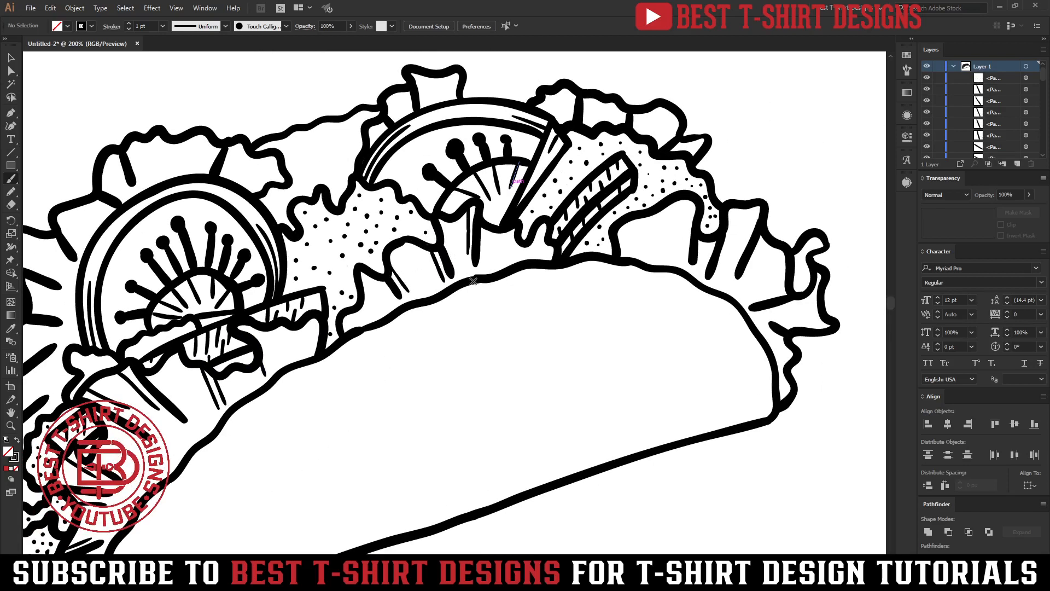
left_click_drag(363, 298, 381, 317)
Add thin accent lines beside the lettuce fold lines at the taco's right end, undoing the stroke that misses.
left_click_drag(690, 199, 685, 246)
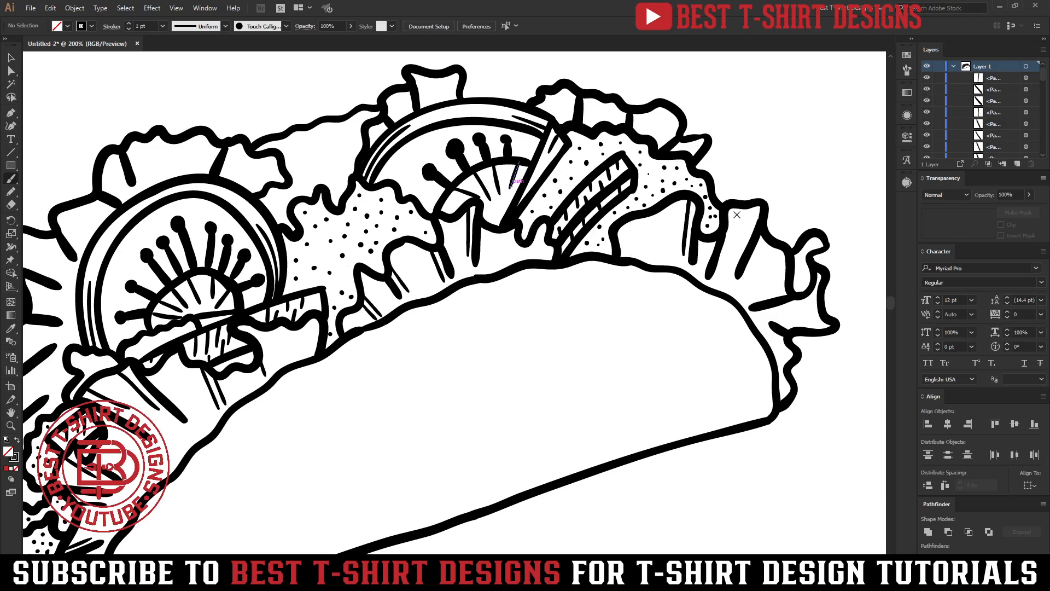
mouse_move(736, 210)
left_mouse_down()
mouse_move(727, 273)
mouse_move(751, 302)
mouse_move(736, 301)
left_mouse_up()
key("ctrl+z")
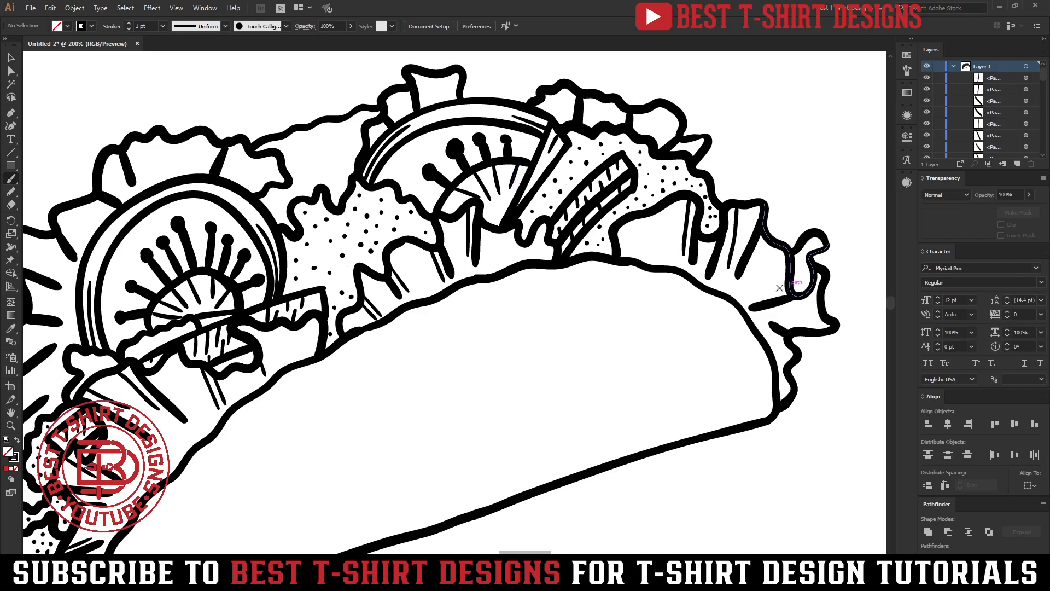
left_click_drag(640, 191, 676, 225)
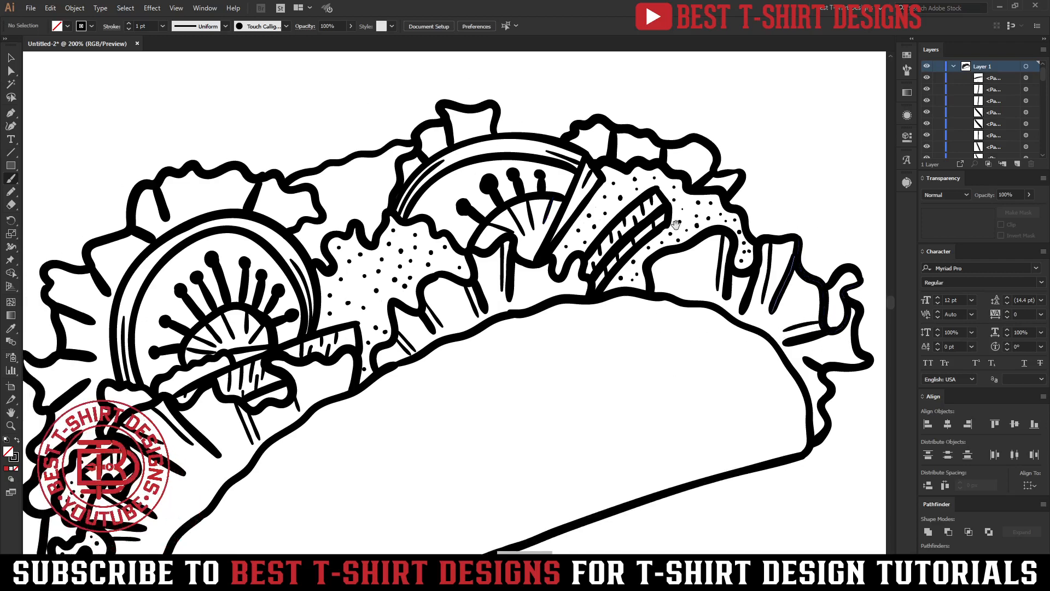
left_click_drag(530, 221, 642, 223)
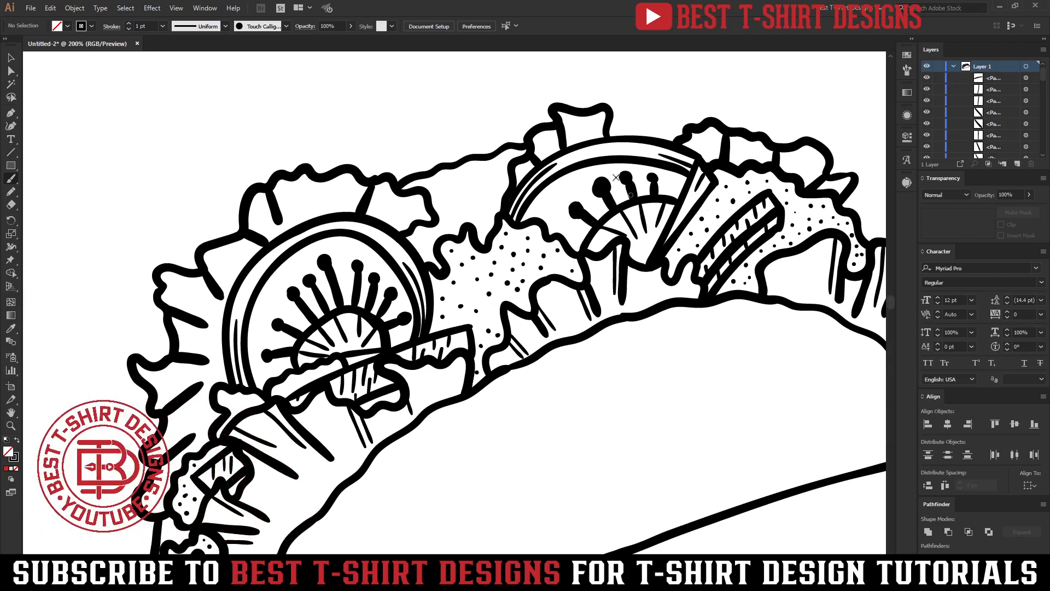
Add thin accent lines to the lettuce piece above the right tomato slice and the lettuce above the left slice.
left_click_drag(569, 116, 576, 139)
left_click_drag(446, 243, 541, 256)
mouse_move(477, 195)
left_mouse_down()
mouse_move(449, 174)
mouse_move(478, 236)
mouse_move(473, 194)
mouse_move(422, 224)
left_mouse_up()
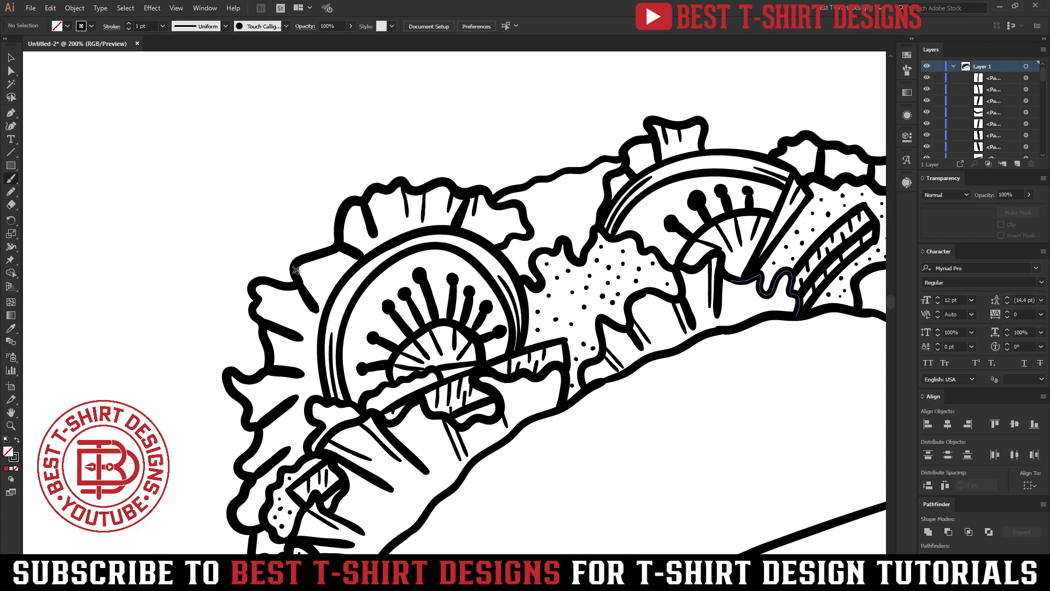
Add thin accent lines beside the lettuce folds along the left side of the left tomato slice.
left_click_drag(295, 269, 320, 298)
left_click_drag(328, 252, 348, 271)
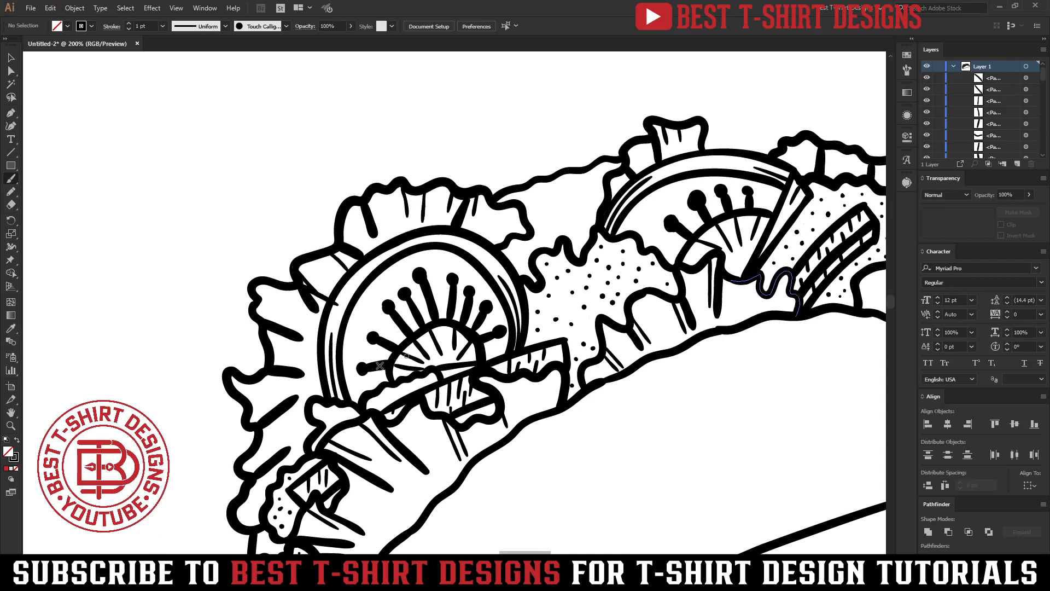
left_click_drag(383, 366, 426, 314)
left_click_drag(298, 258, 343, 279)
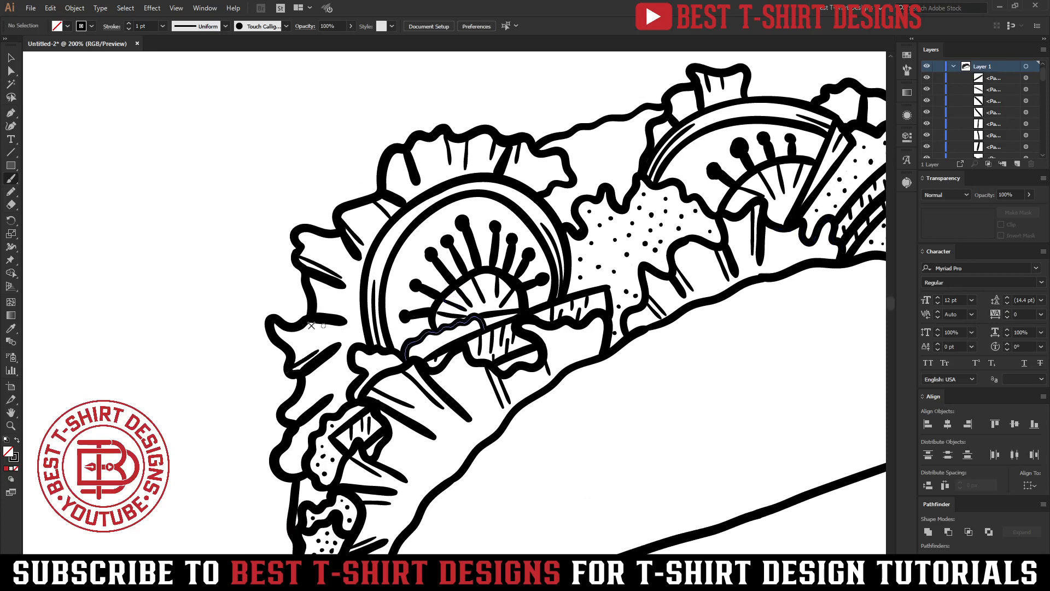
Try to draw an inner contour line following the edge of the taco shell, and undo it.
key("ctrl+minus")
key("ctrl+minus")
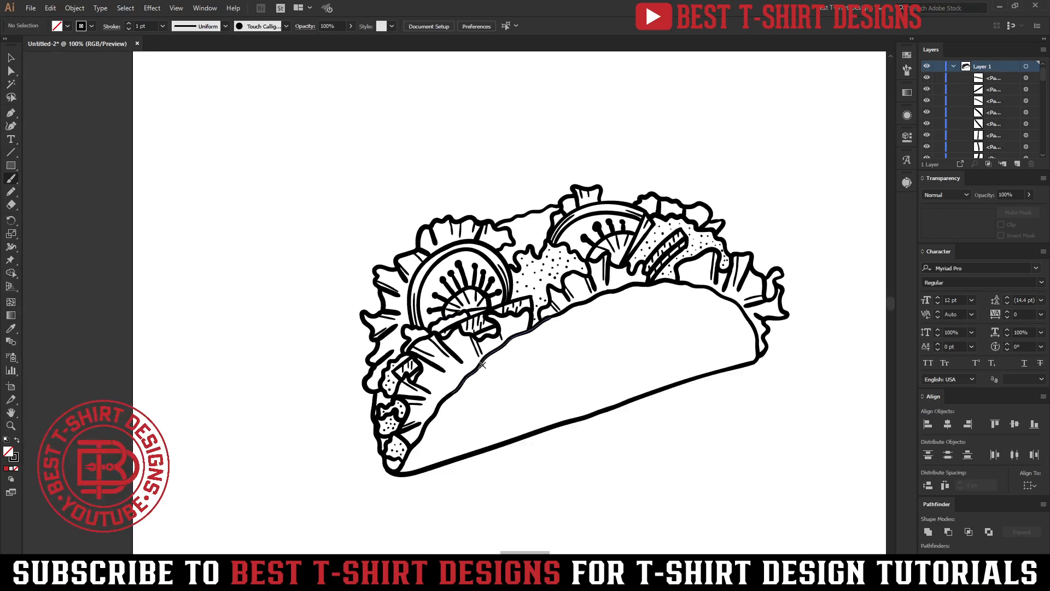
left_click_drag(573, 365, 448, 318)
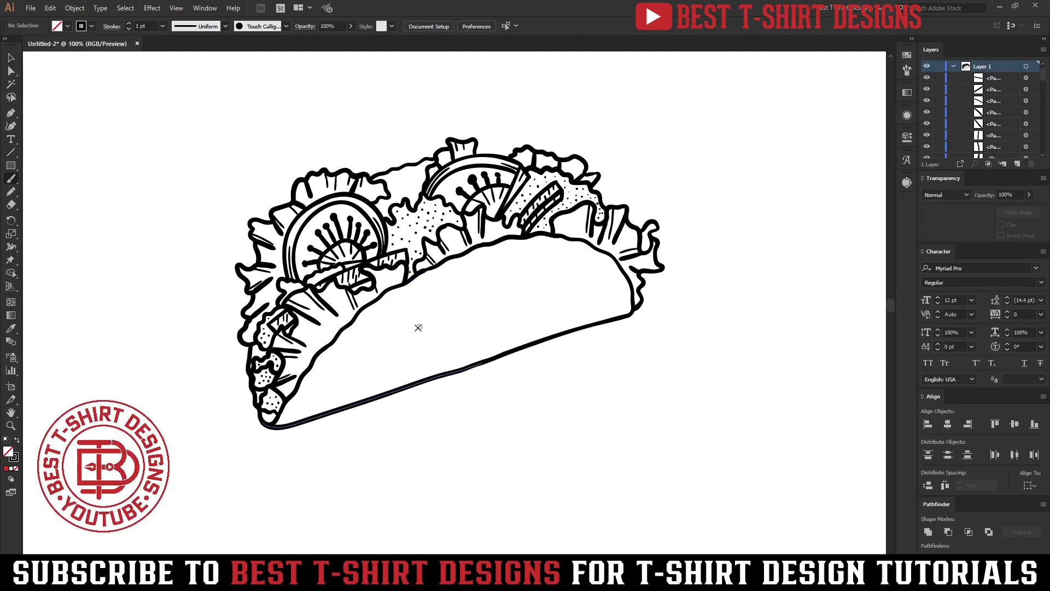
left_click_drag(463, 400, 452, 381)
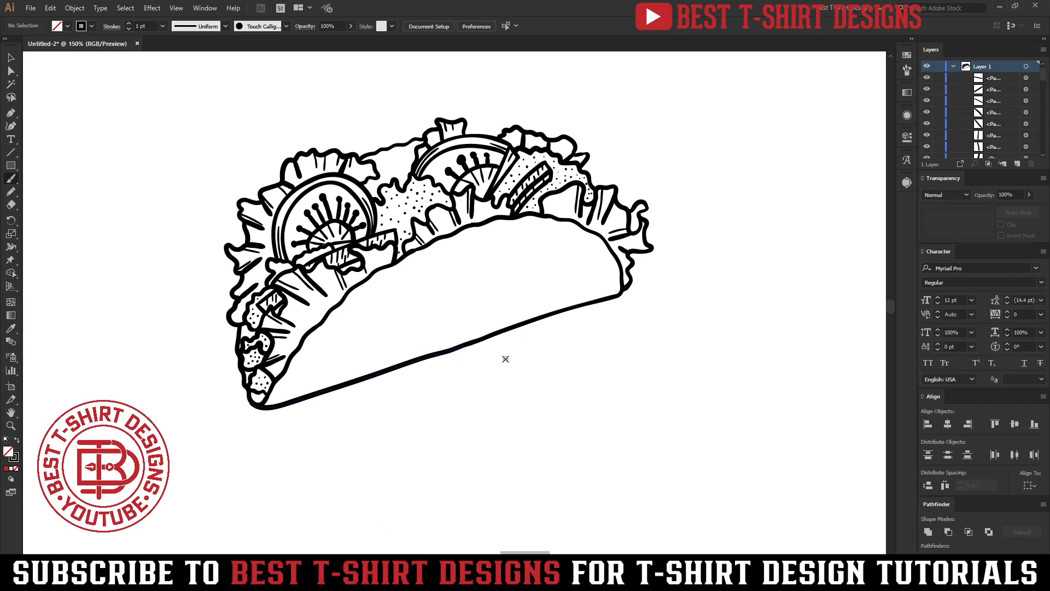
key("ctrl+plus")
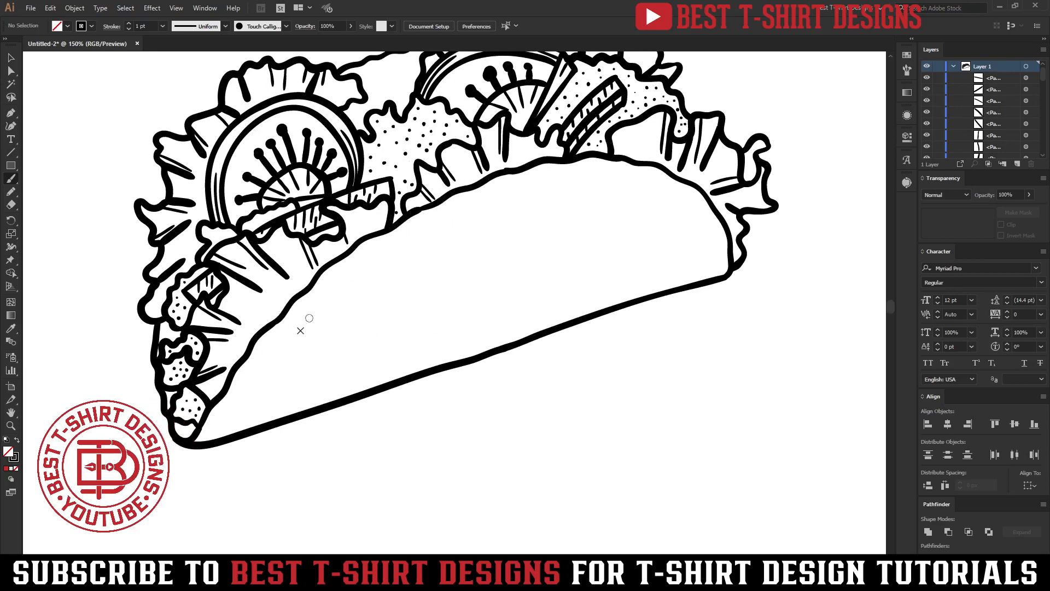
mouse_move(277, 362)
left_mouse_down()
mouse_move(359, 286)
mouse_move(668, 209)
mouse_move(481, 326)
mouse_move(277, 364)
left_mouse_up()
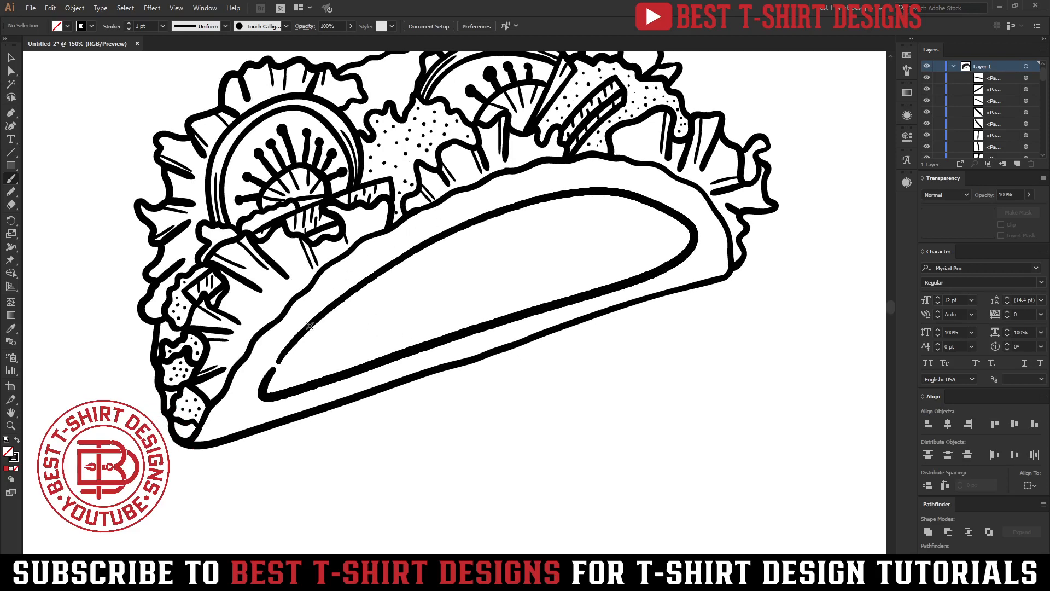
key("ctrl+z")
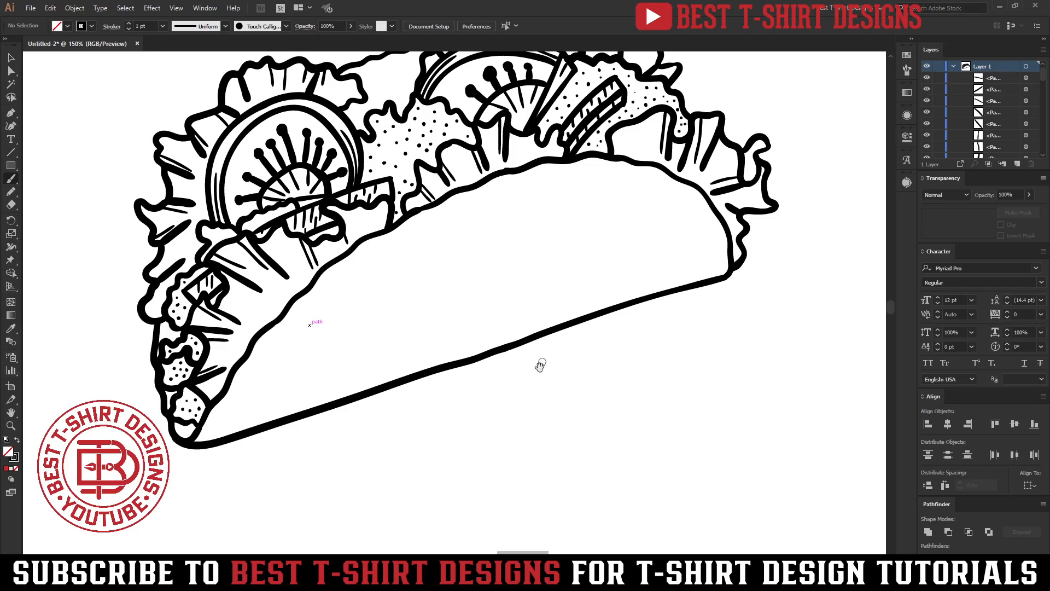
Draw a broken row of dashes just inside the taco shell's lower edge, undoing the stroke that misses.
left_click_drag(534, 372, 521, 370)
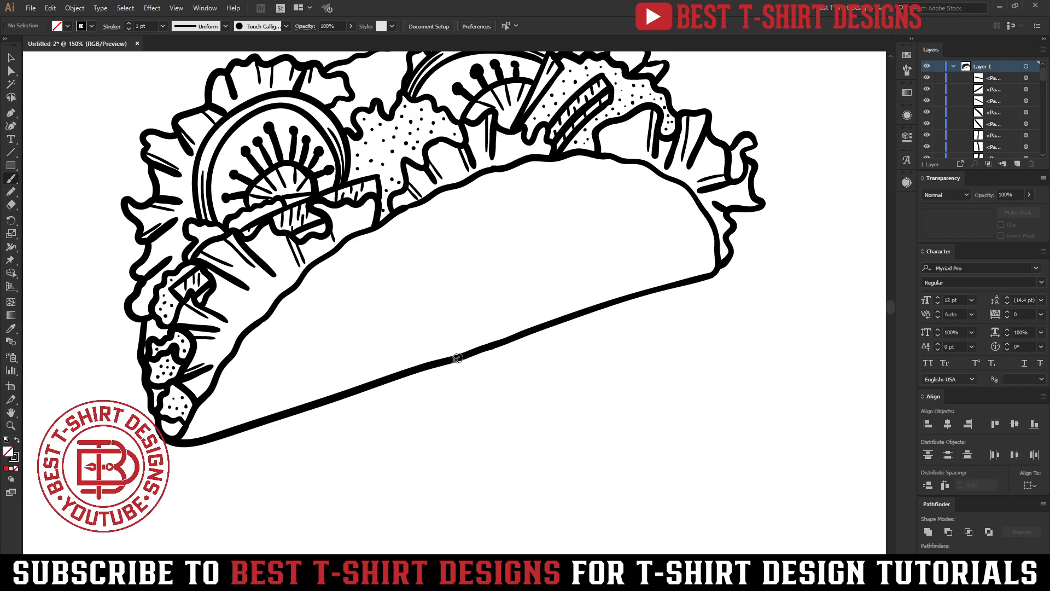
left_click_drag(442, 373, 462, 376)
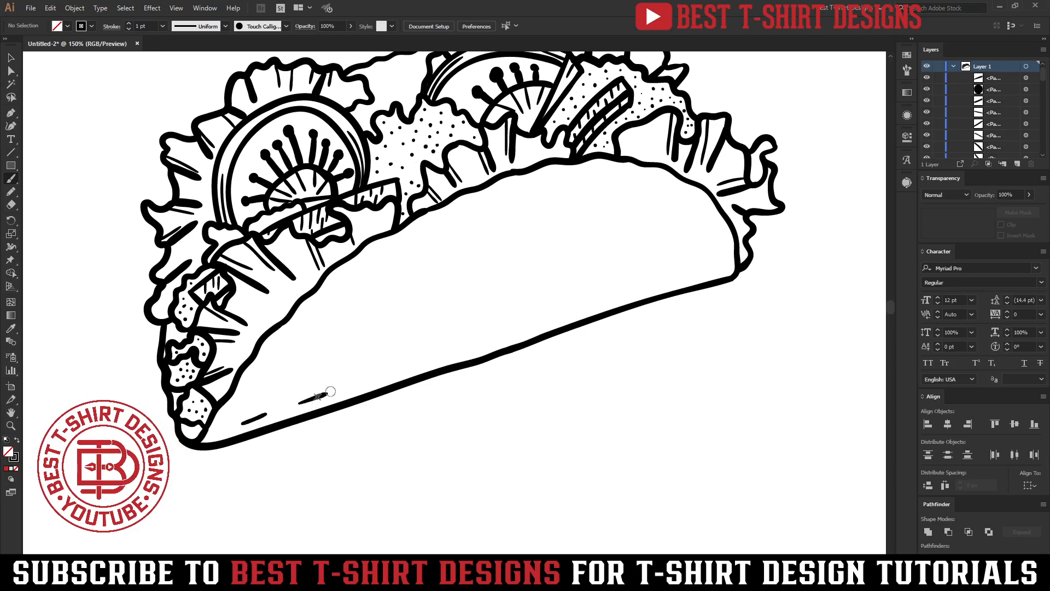
mouse_move(268, 414)
left_mouse_down()
mouse_move(238, 424)
mouse_move(333, 390)
left_mouse_up()
key("ctrl+z")
left_click_drag(343, 385, 385, 368)
left_click_drag(401, 362, 448, 349)
left_click_drag(471, 342, 558, 311)
left_click_drag(570, 308, 684, 271)
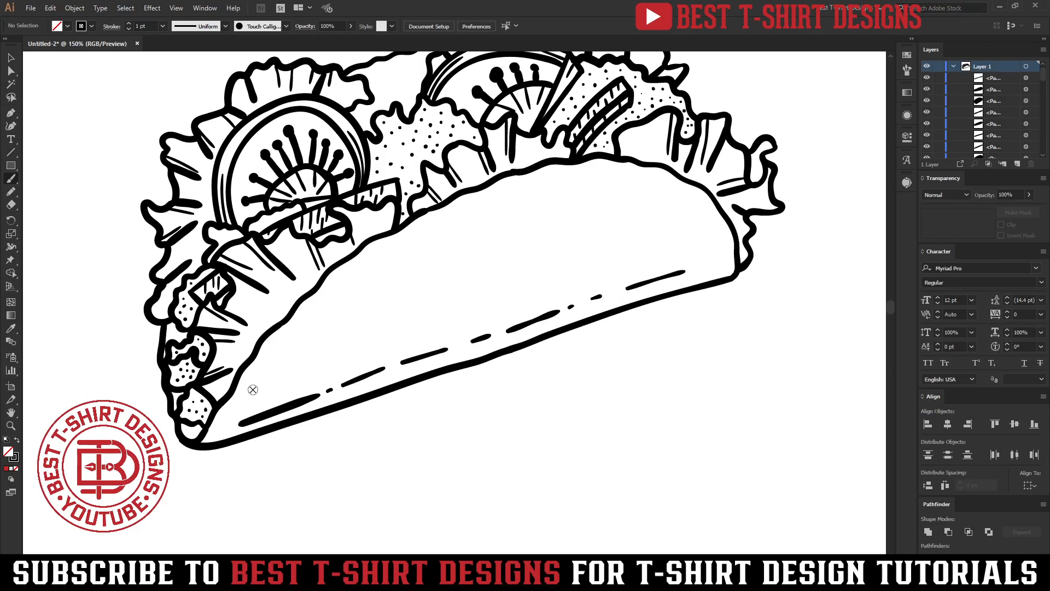
Draw tapered dashes just inside the taco shell's upper-left edge.
left_click_drag(252, 390, 311, 311)
left_click_drag(321, 301, 350, 279)
left_click_drag(360, 268, 391, 246)
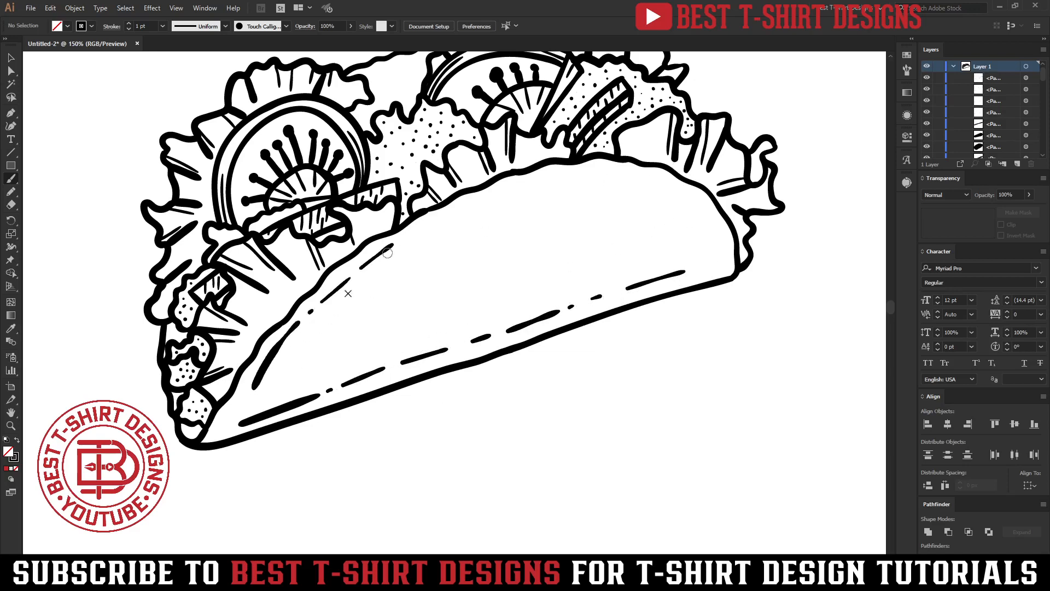
Add a second row of dashes along the shell's upper-left curve toward its crest, redrawing the strokes that miss.
left_click_drag(317, 329, 344, 300)
left_click_drag(365, 278, 409, 245)
mouse_move(421, 237)
left_mouse_down()
mouse_move(447, 221)
mouse_move(424, 247)
mouse_move(453, 225)
left_mouse_up()
left_click_drag(464, 219, 514, 201)
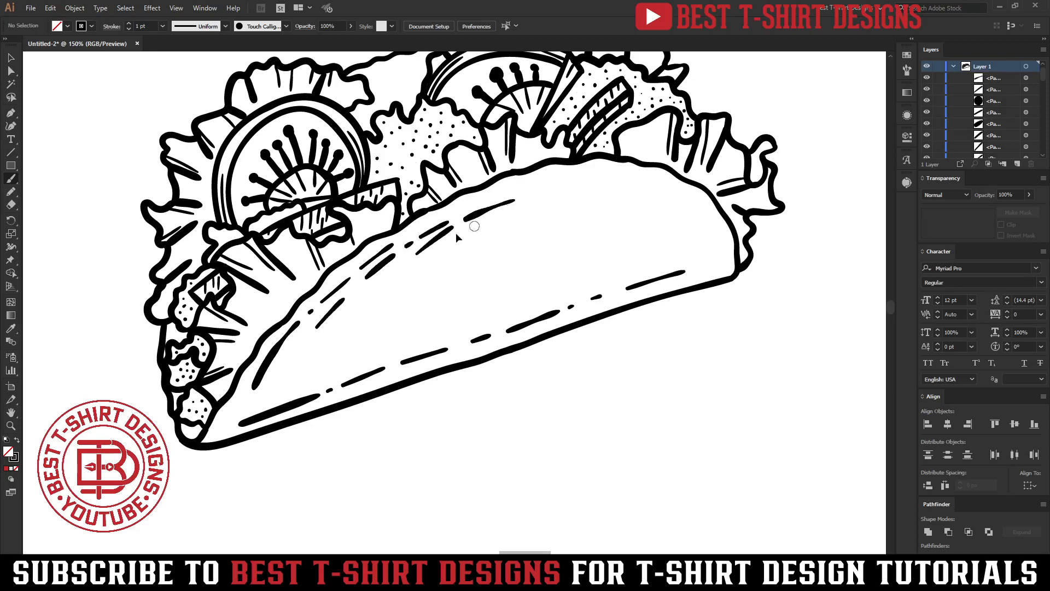
key("ctrl+z")
key("ctrl+z")
left_click_drag(425, 256, 475, 220)
mouse_move(493, 210)
left_mouse_down()
mouse_move(568, 185)
mouse_move(514, 188)
mouse_move(552, 176)
left_mouse_up()
Place small dots in the taco shell's lower-left corner.
left_click_drag(618, 346, 589, 384)
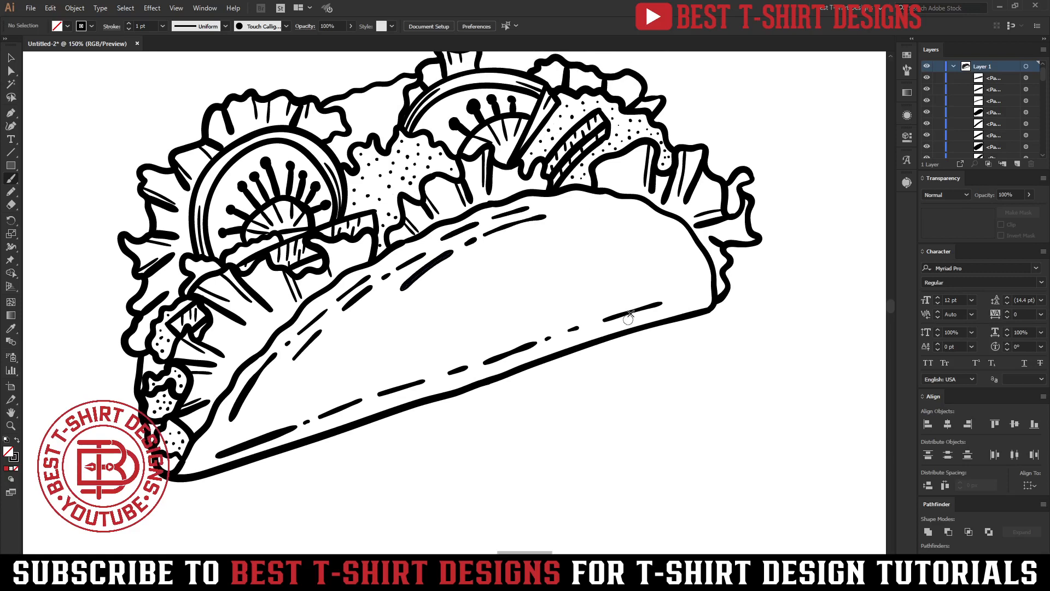
left_click(208, 439)
left_click(201, 453)
left_click(192, 465)
left_click(209, 460)
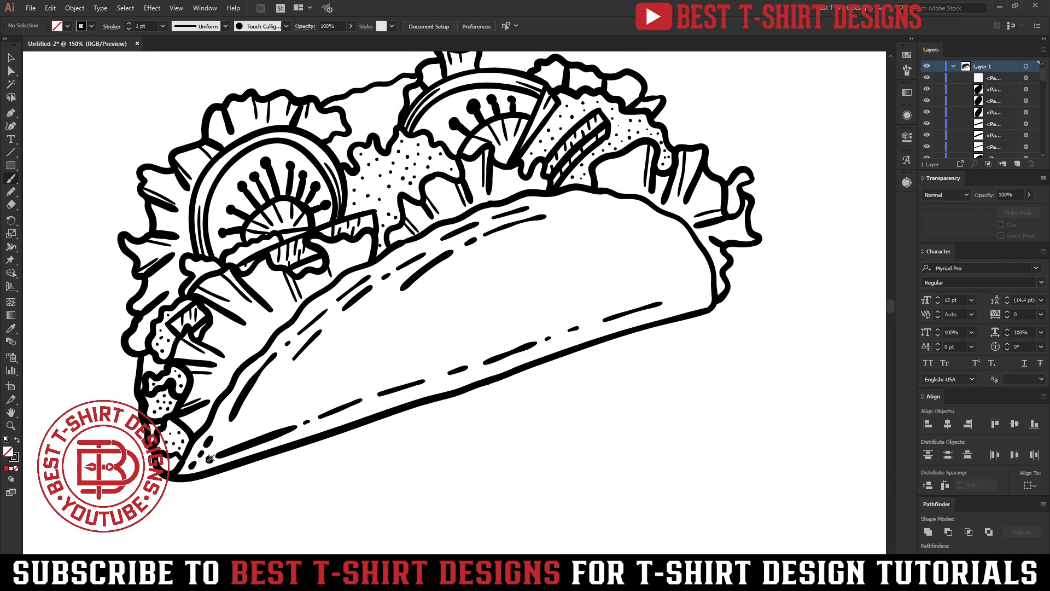
Draw tapered dashes just inside the curved right edge of the taco shell.
left_click_drag(574, 375, 552, 384)
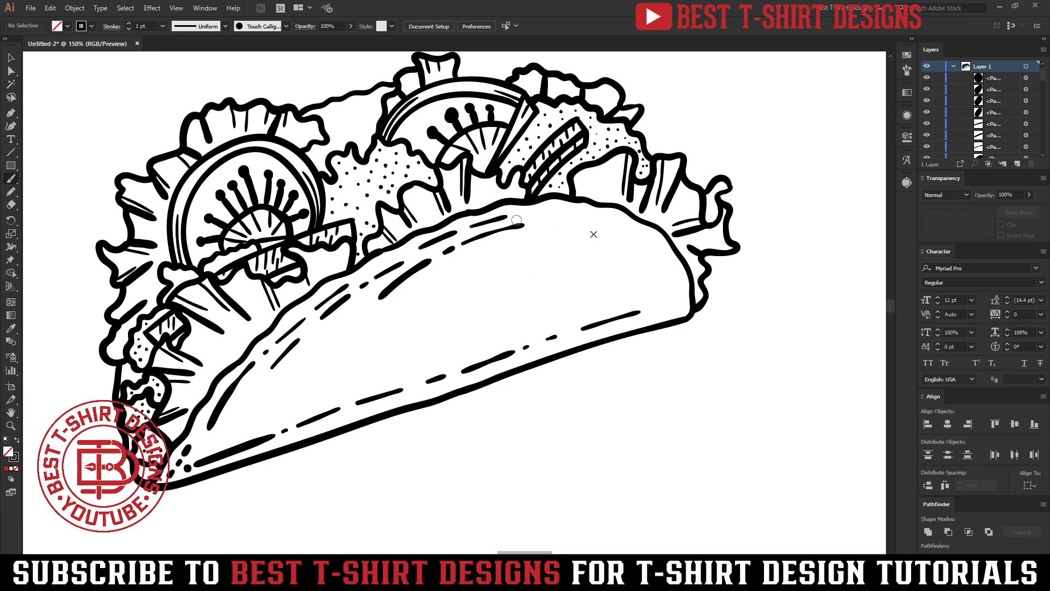
left_click_drag(534, 333, 522, 328)
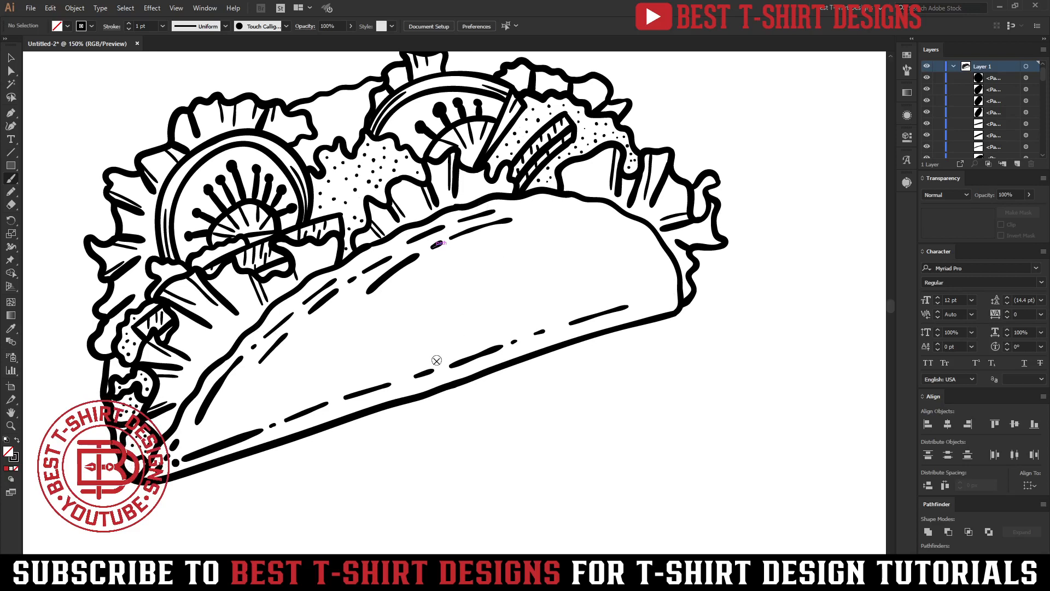
left_click_drag(523, 316, 521, 327)
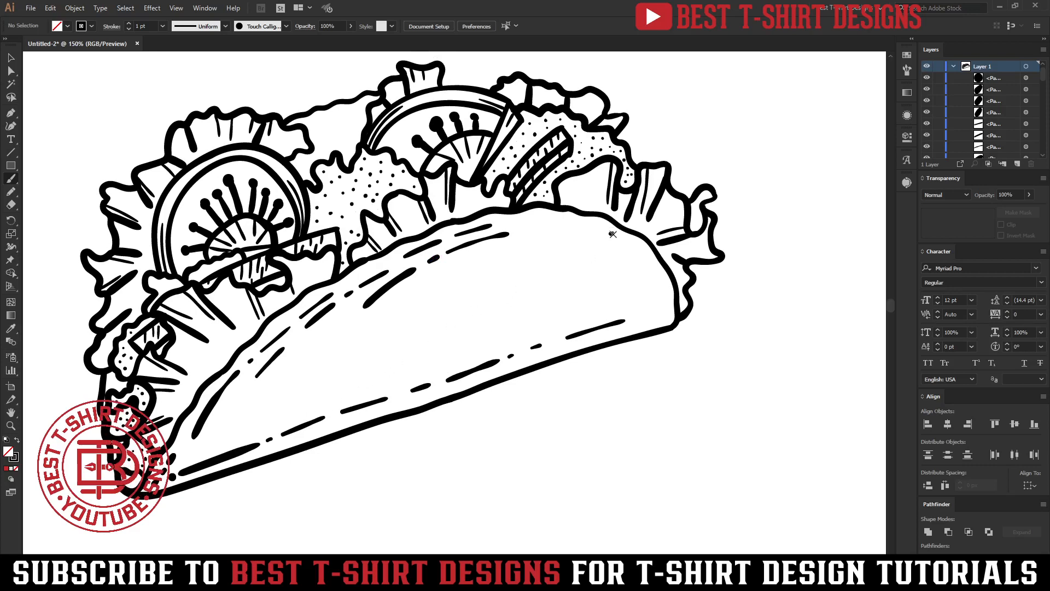
left_click_drag(636, 249, 671, 318)
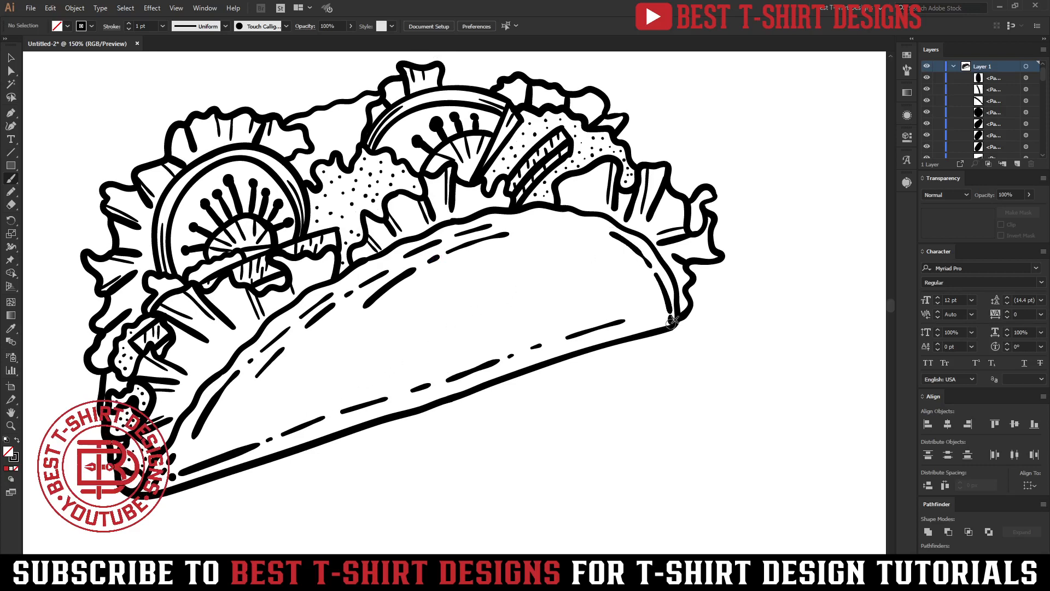
Try short accent strokes beneath the wavy back edge between the two tomato slices, and undo them.
key("ctrl+minus")
key("ctrl+minus")
key("ctrl+plus")
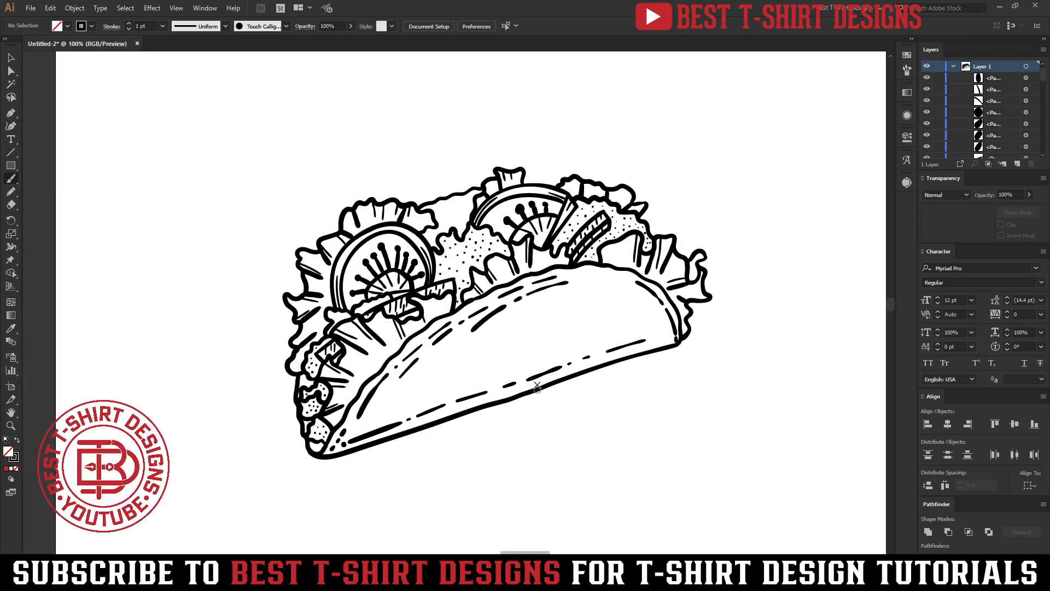
key("ctrl+plus")
key("ctrl+minus")
key("ctrl+plus")
key("ctrl+plus")
mouse_move(356, 91)
left_mouse_down()
mouse_move(449, 219)
mouse_move(493, 242)
mouse_move(539, 222)
left_mouse_up()
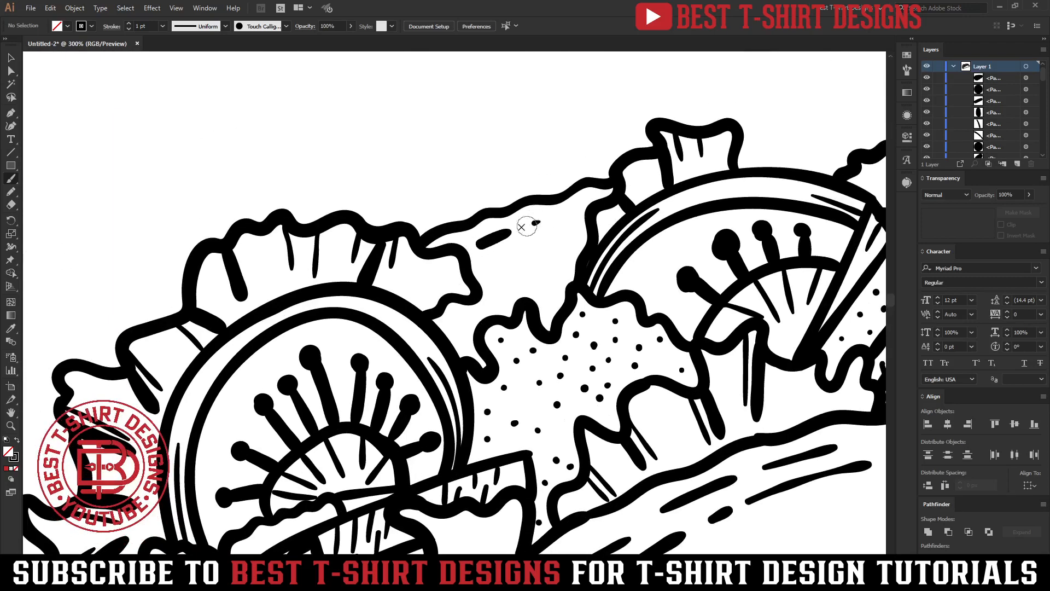
key("ctrl+z")
key("ctrl+z")
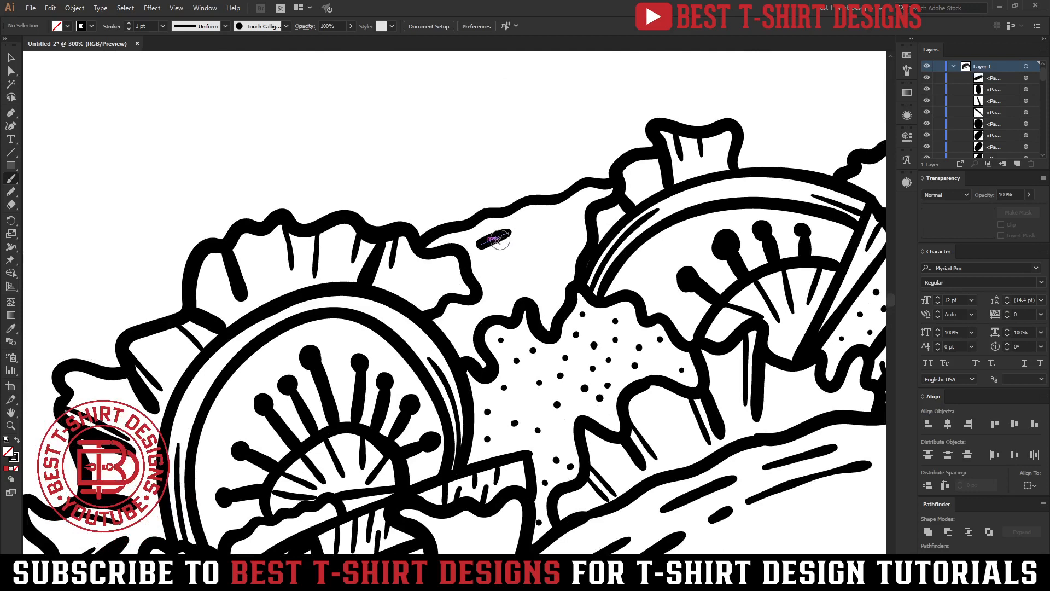
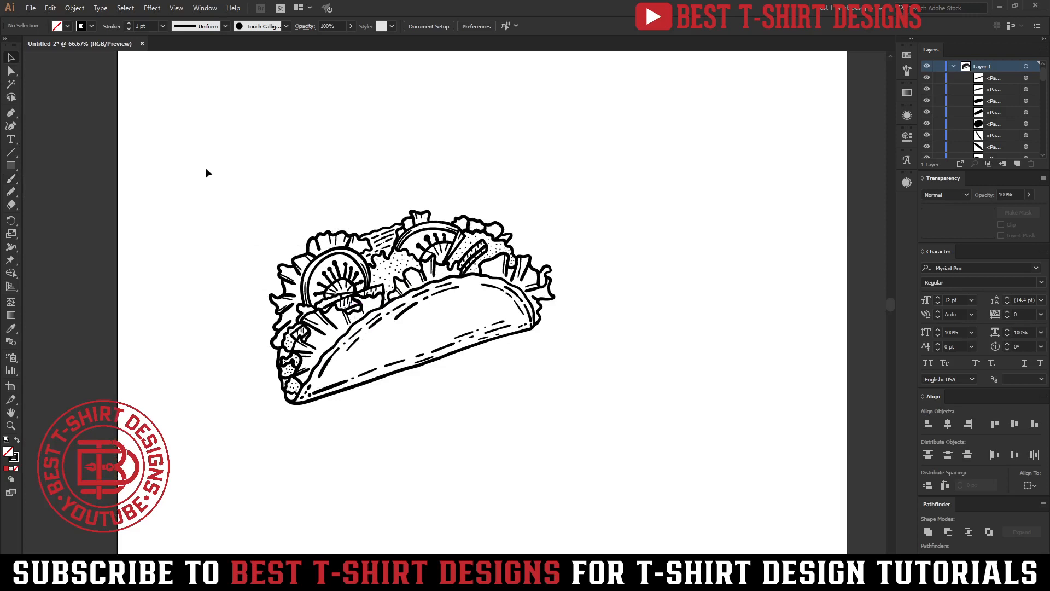
Duplicate the whole taco drawing to the artboard's upper-right area and group the copy.
left_click_drag(206, 169, 604, 464)
scroll(434, 352, "down", 1)
left_click_drag(434, 352, 659, 162)
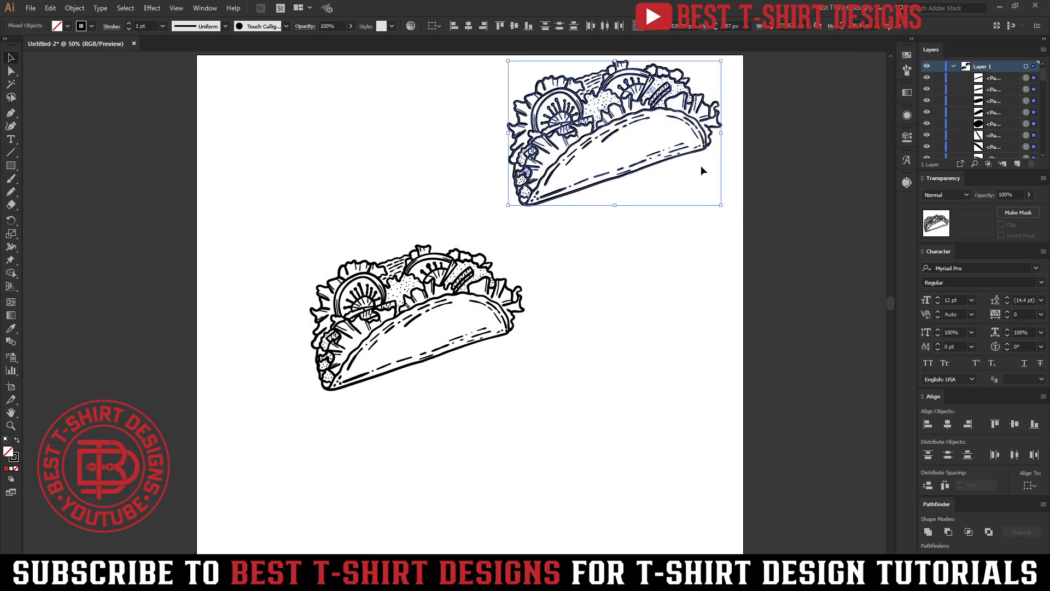
key("ctrl+g")
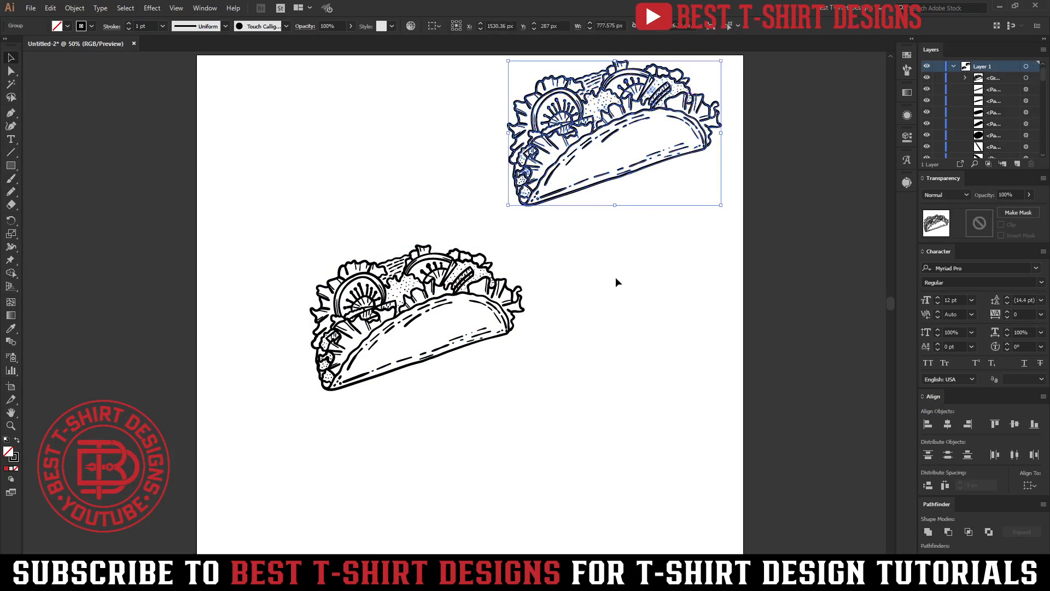
left_click(615, 277)
Move the original taco drawing lower on the artboard and apply Expand Appearance to its brush strokes.
left_click_drag(525, 432, 568, 425)
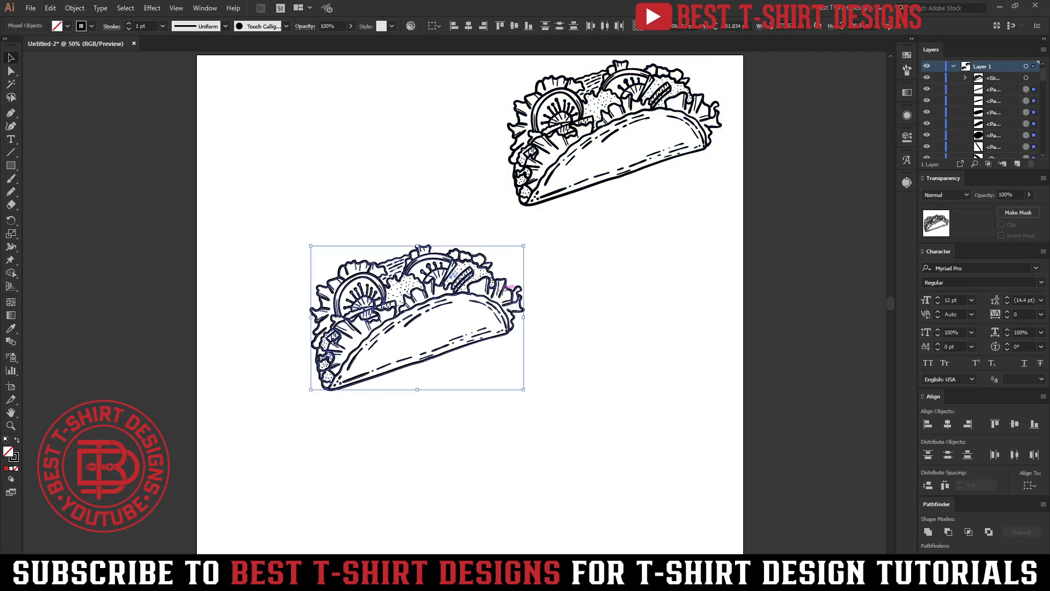
left_click_drag(514, 279, 534, 347)
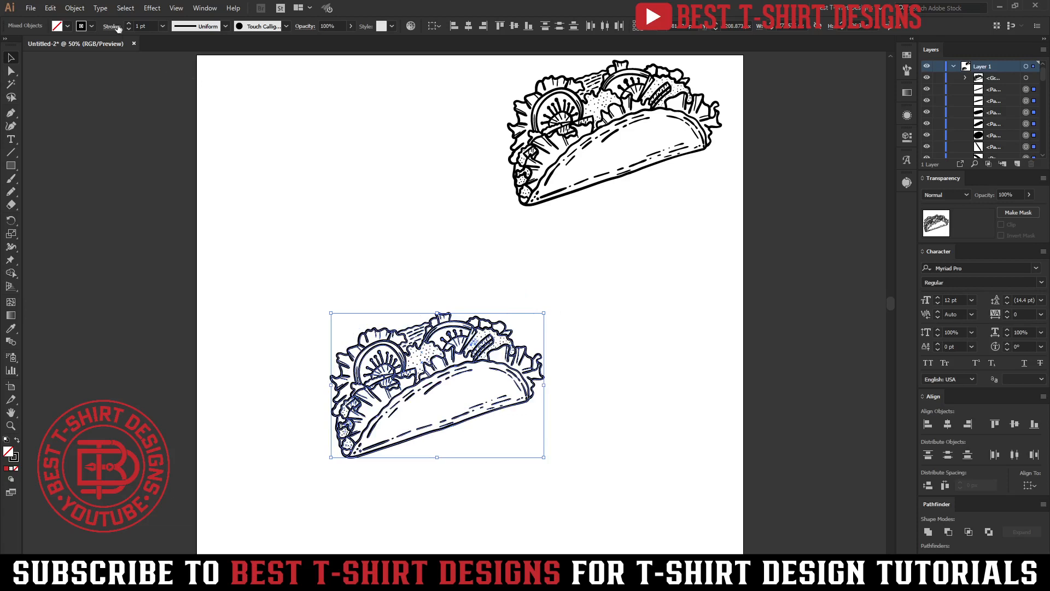
left_click(75, 8)
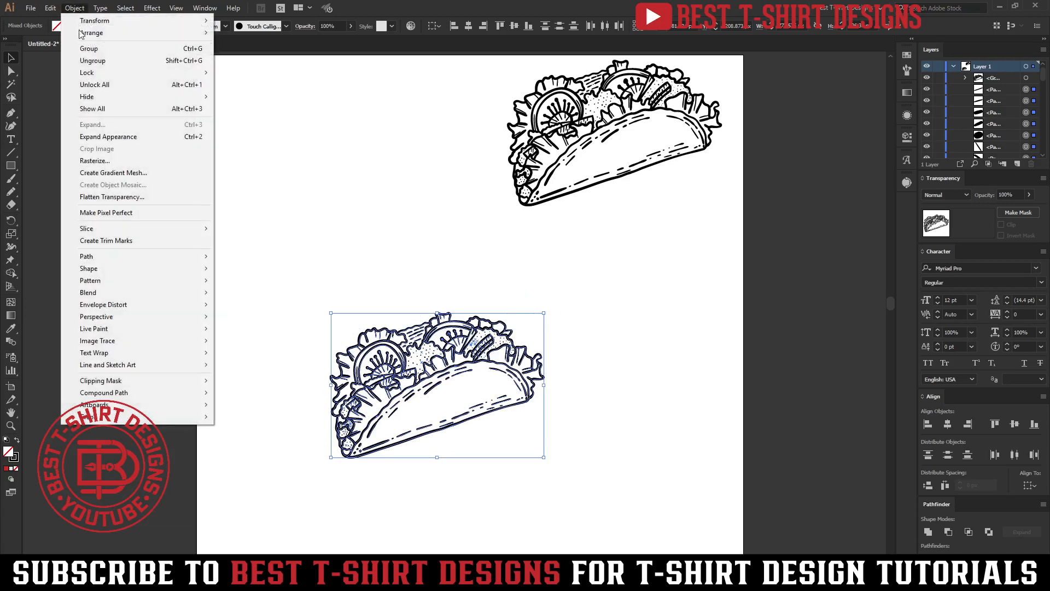
left_click(103, 141)
left_click(574, 376)
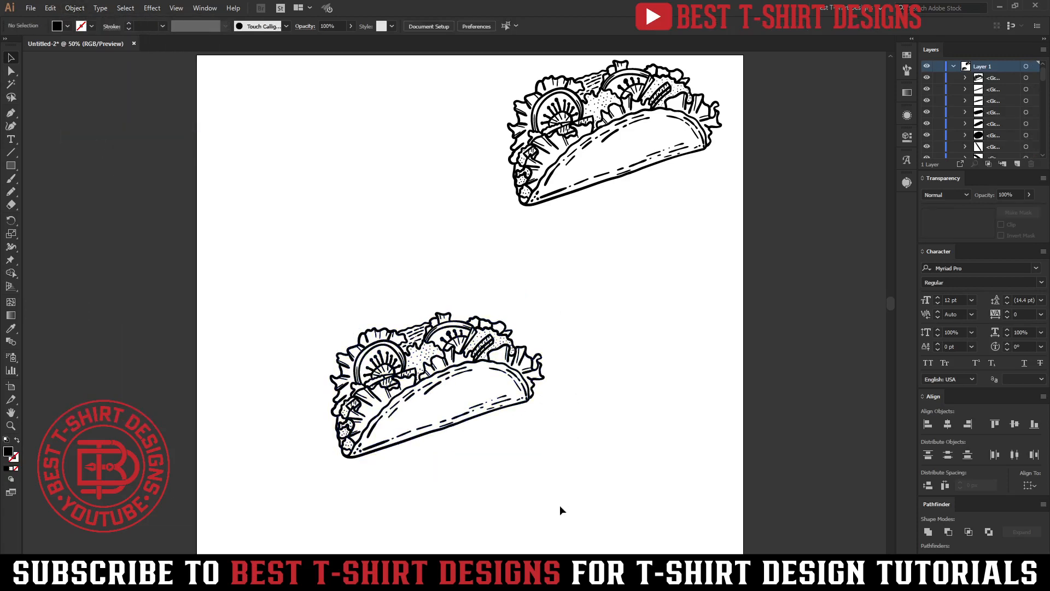
left_click_drag(559, 510, 293, 296)
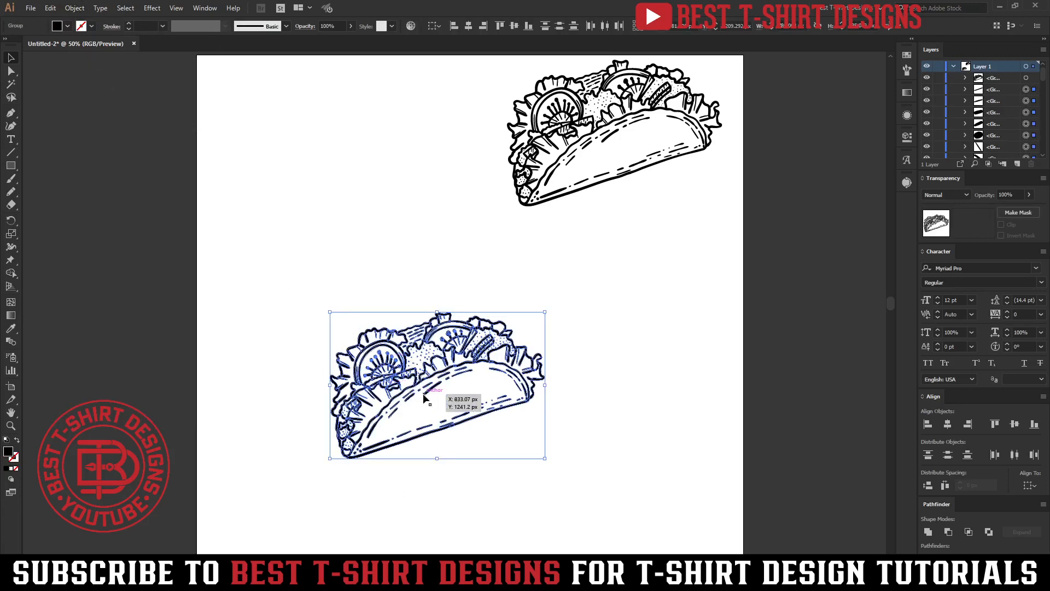
left_click(272, 332)
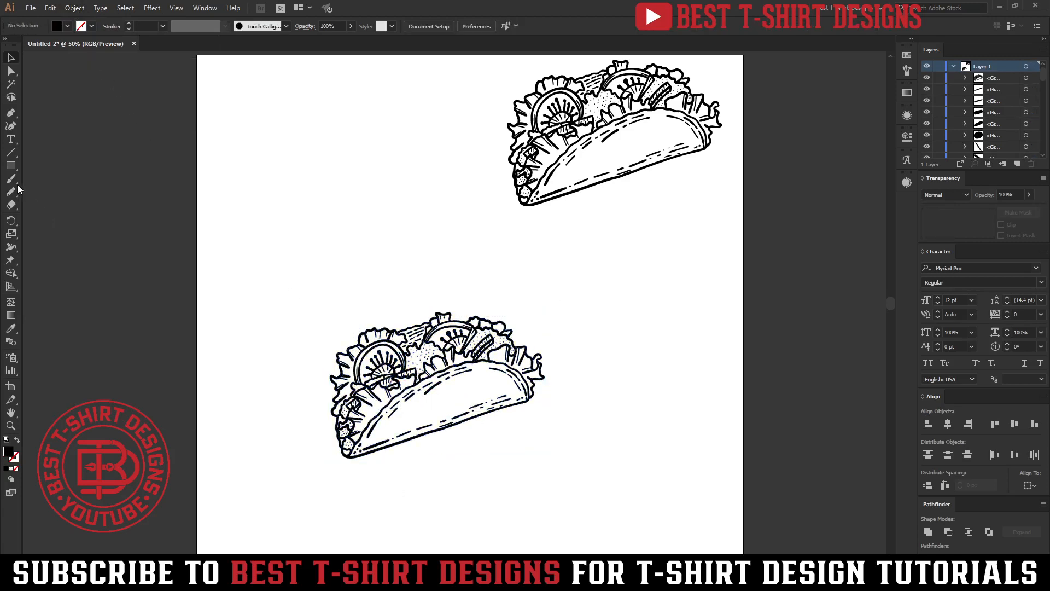
Make the locked reference image at the bottom of the layer stack visible.
scroll(944, 106, "down", 2)
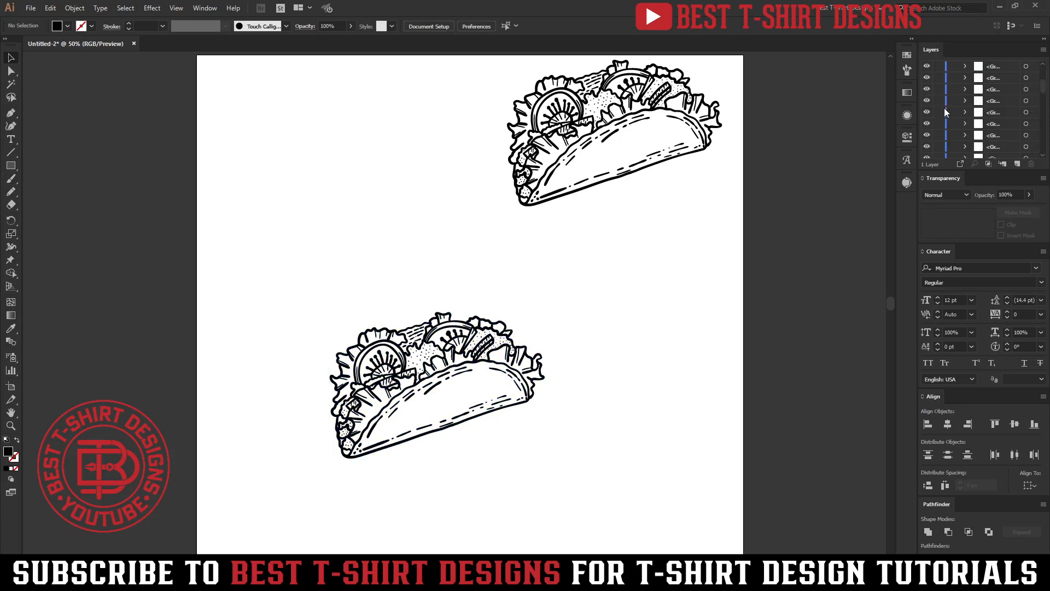
scroll(943, 109, "down", 3)
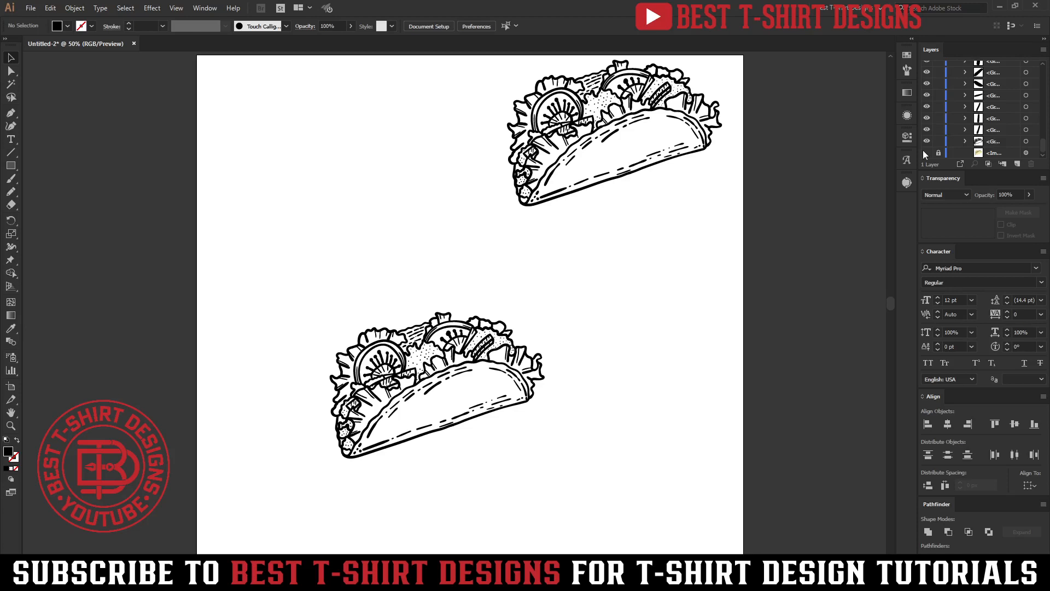
left_click(925, 153)
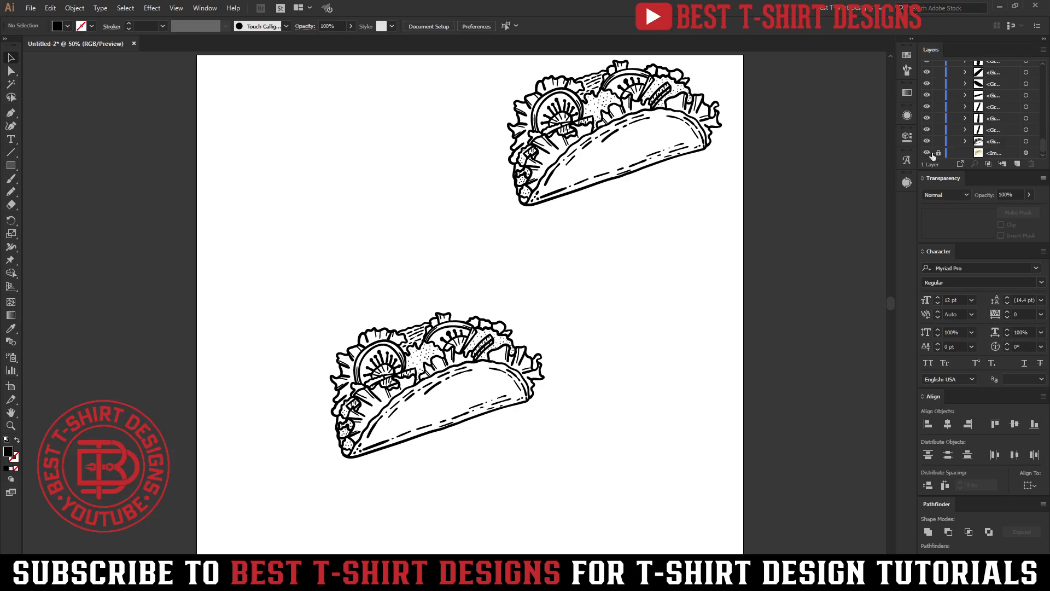
Unlock the taco reference photo, restore its opacity to 100%, and move it to the artboard's upper-left area.
left_click(504, 243)
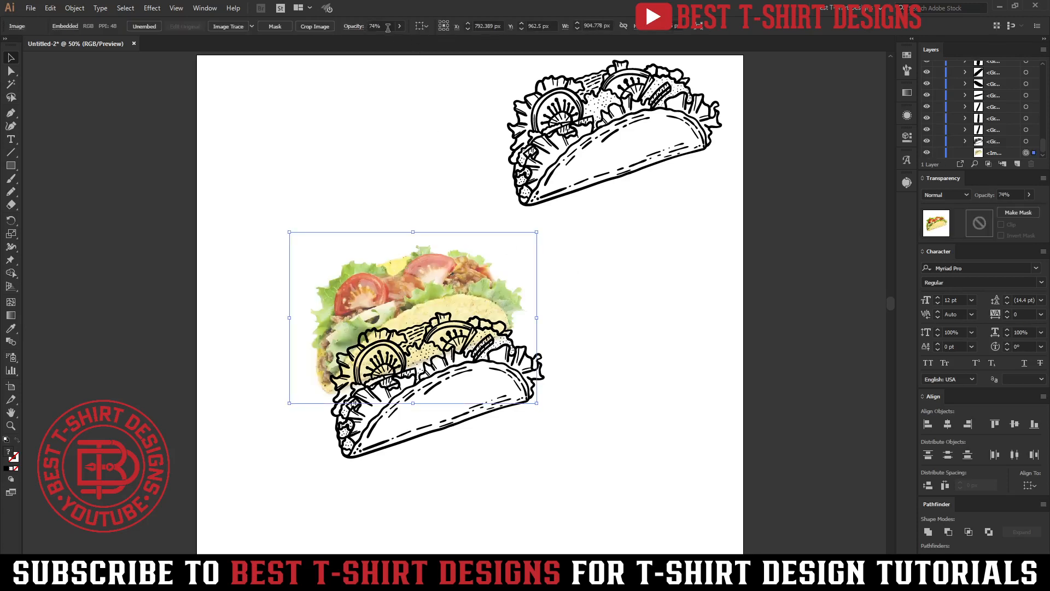
scroll(385, 26, "up", 5)
left_click_drag(449, 278, 347, 158)
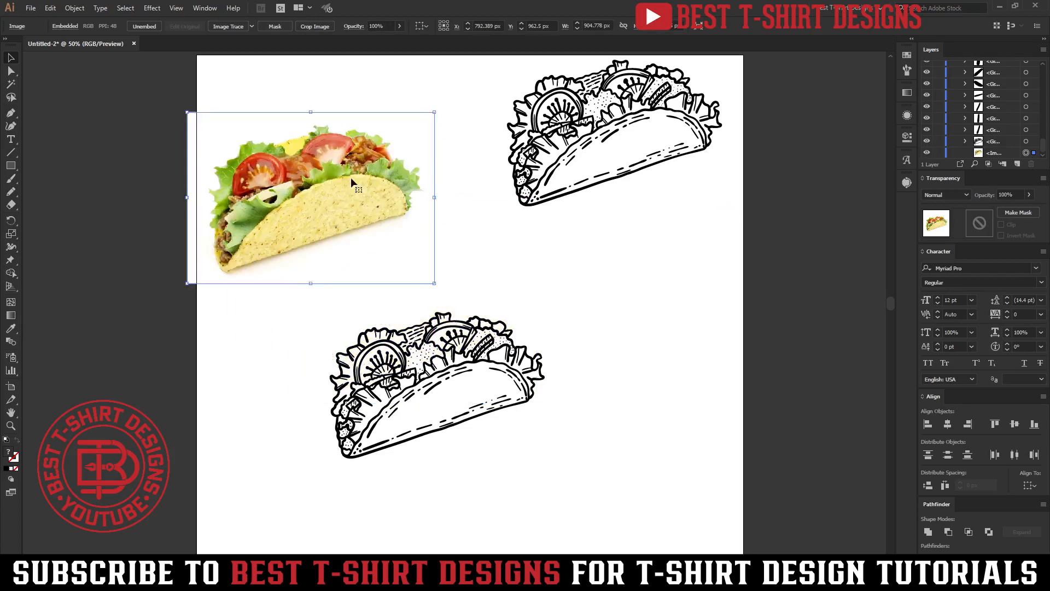
left_click_drag(383, 218, 394, 202)
left_click(59, 161)
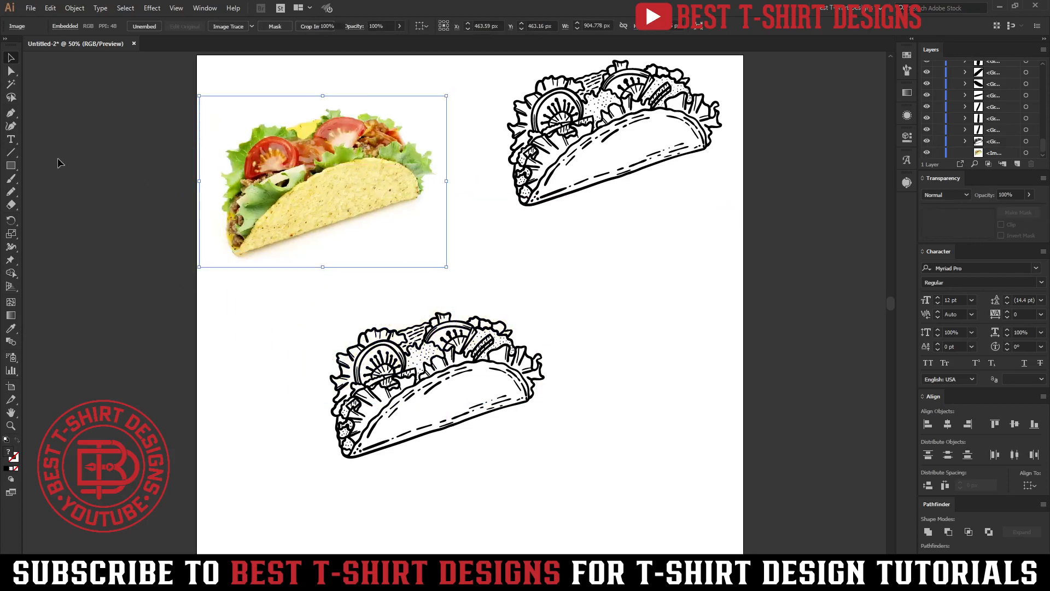
Draw a rectangle about 1180 × 858 px around the lower taco, send it to back, and fill it with the photo's shell colour.
left_click(11, 166)
left_click_drag(277, 285, 598, 518)
right_click(461, 347)
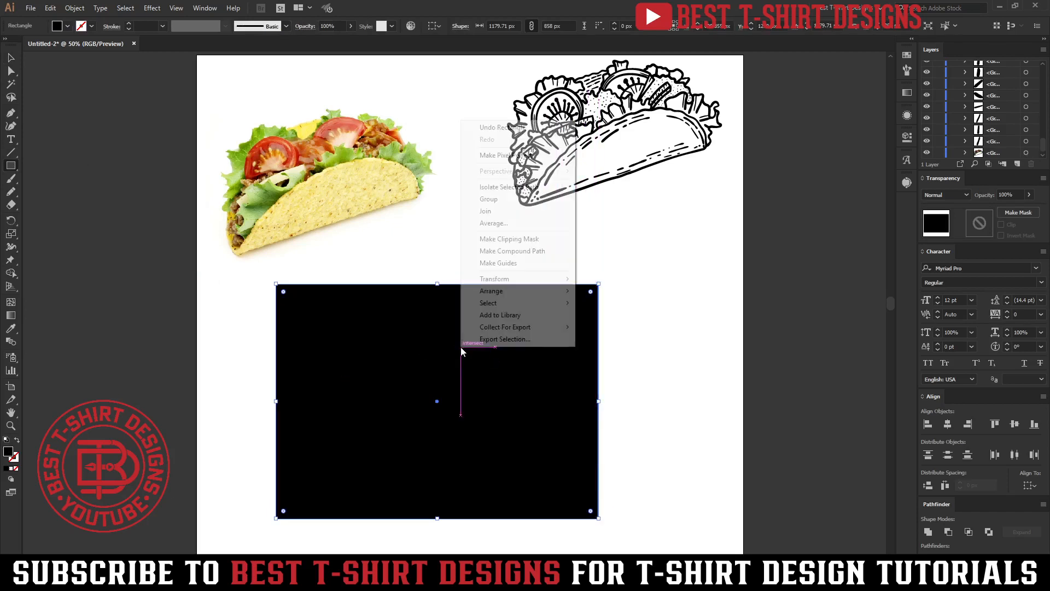
mouse_move(492, 292)
left_click(354, 327)
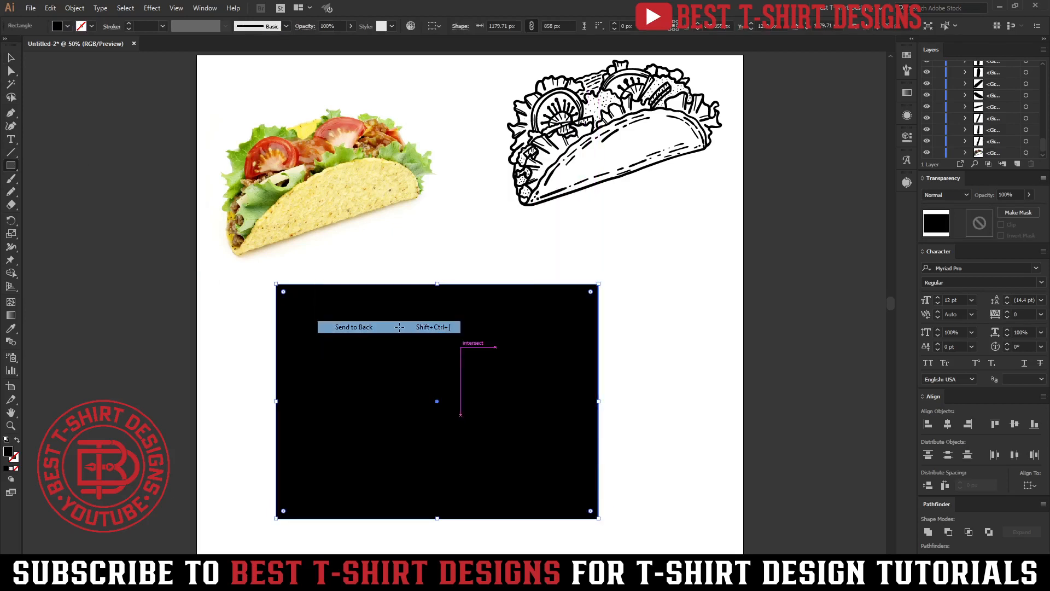
left_click(11, 328)
left_click(309, 216)
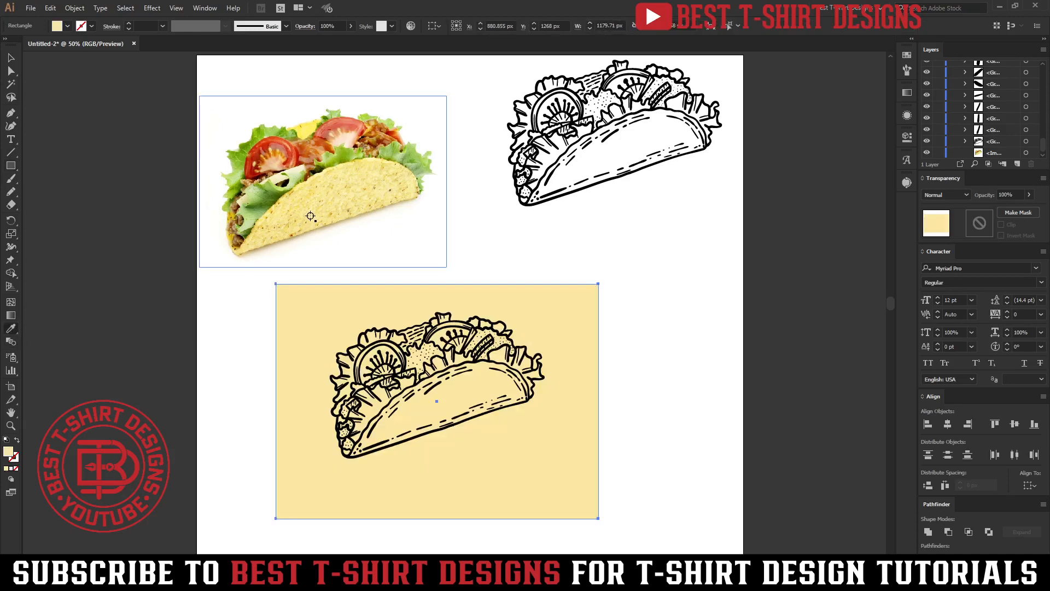
Apply the Pathfinder Trim operation to the lower taco line art and its cream rectangle, and ungroup the resulting pieces.
left_click(11, 58)
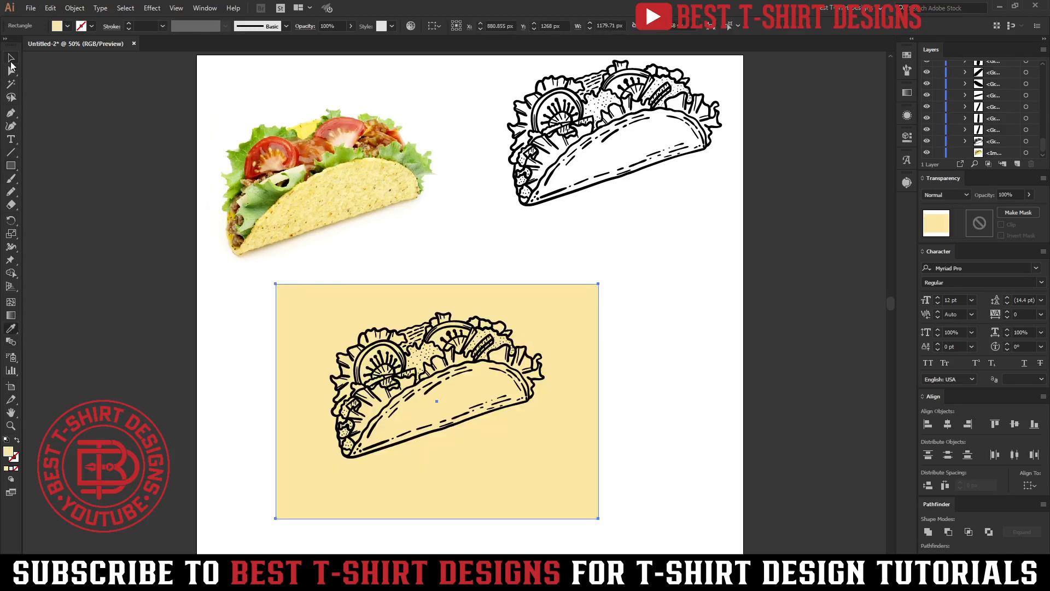
left_click_drag(251, 276, 610, 552)
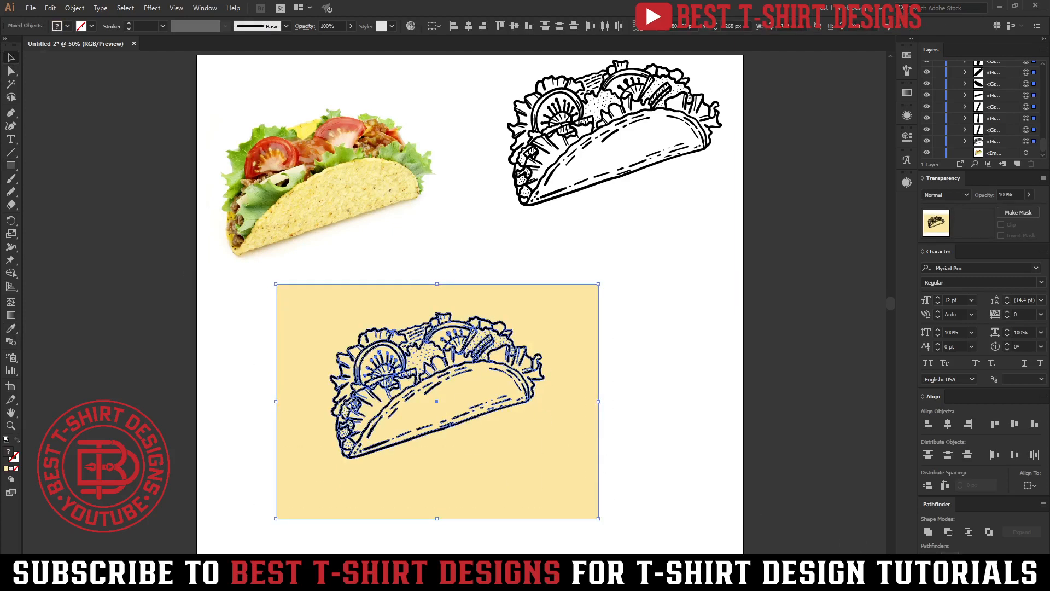
key("ctrl+g")
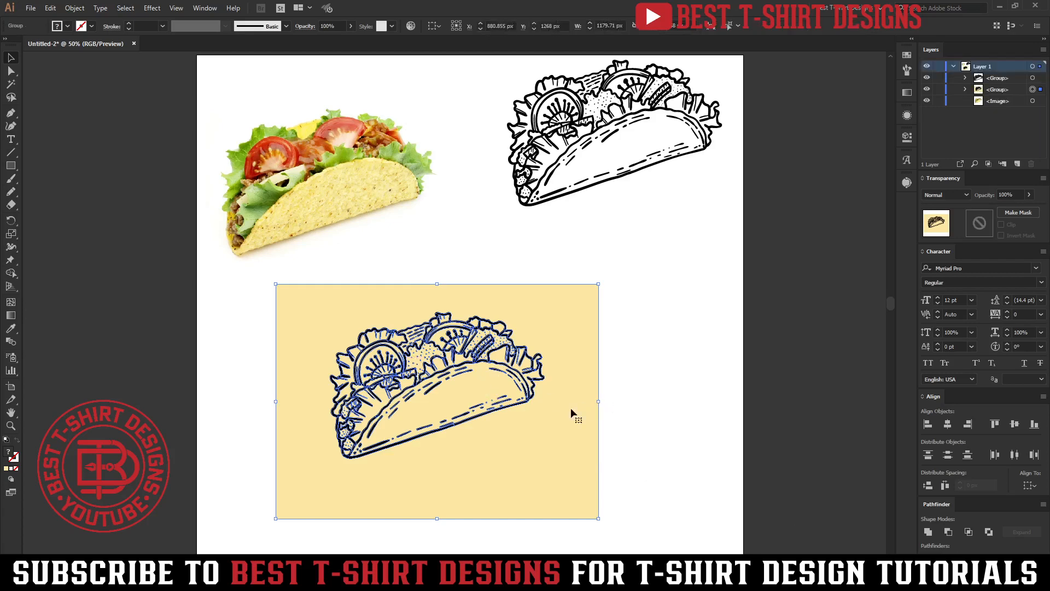
left_click(620, 406)
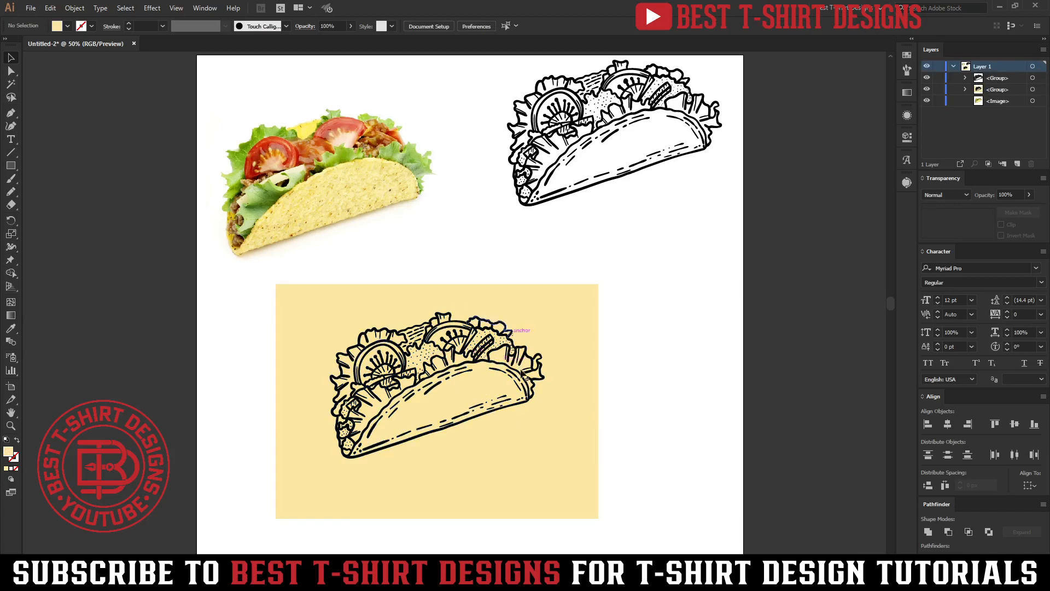
left_click(573, 408)
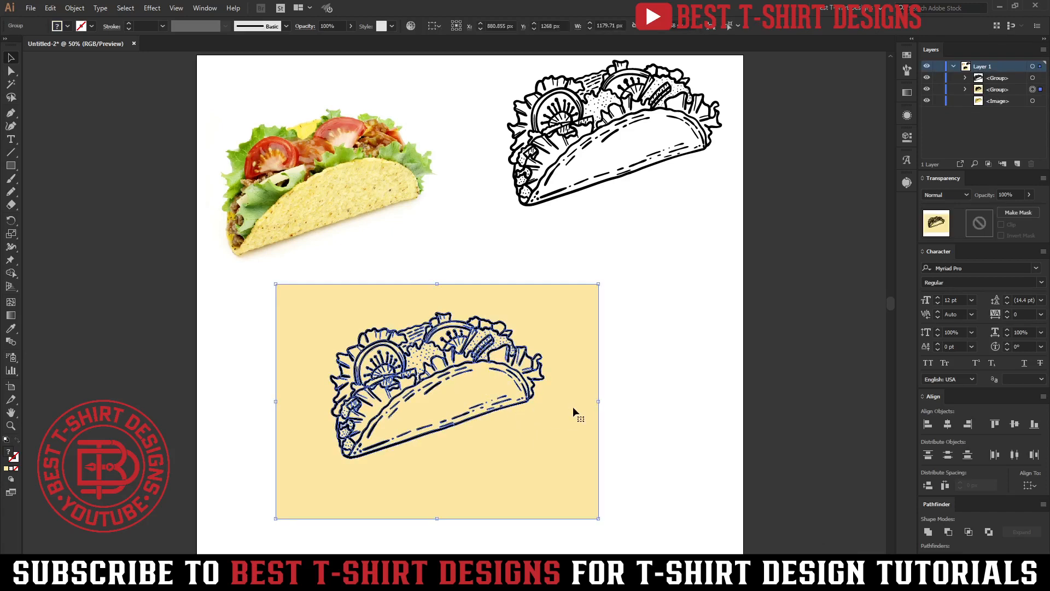
right_click(572, 406)
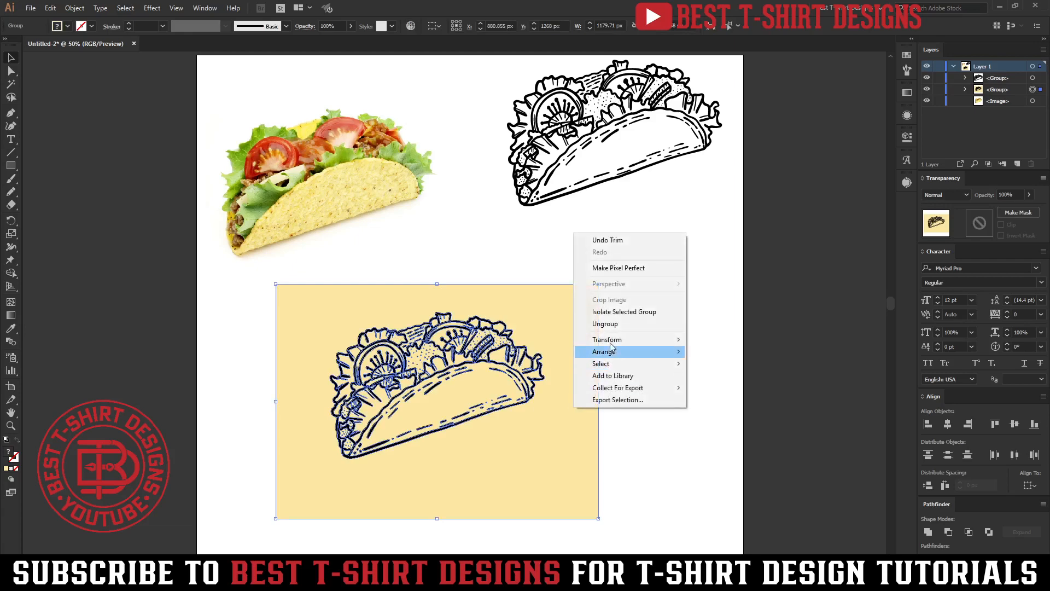
left_click(607, 322)
left_click(638, 377)
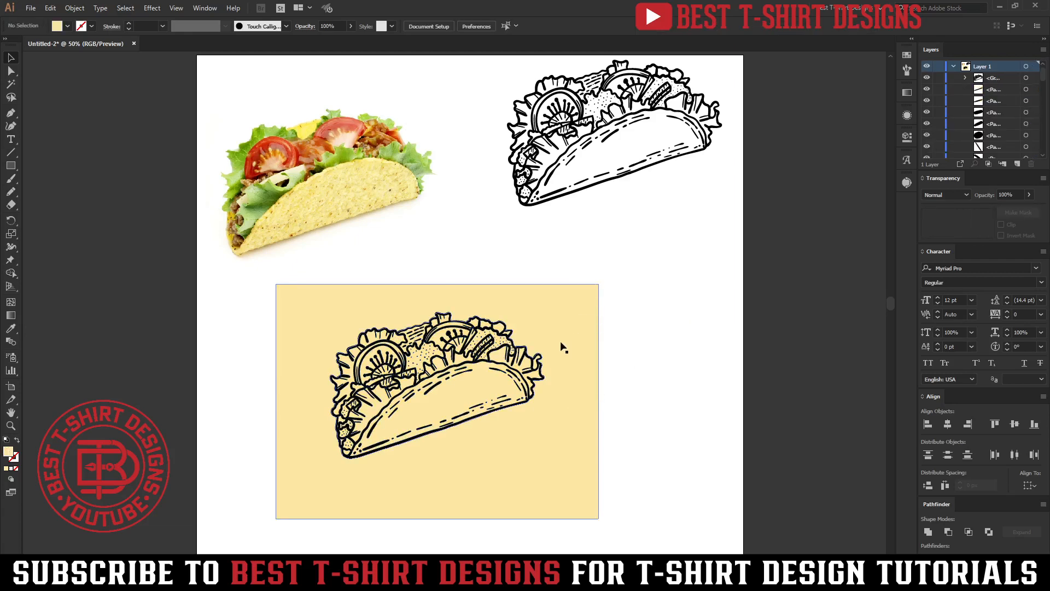
Pull the cream background piece surrounding the taco away from the drawing and delete it.
left_click_drag(559, 341, 812, 384)
left_click_drag(741, 425, 741, 425)
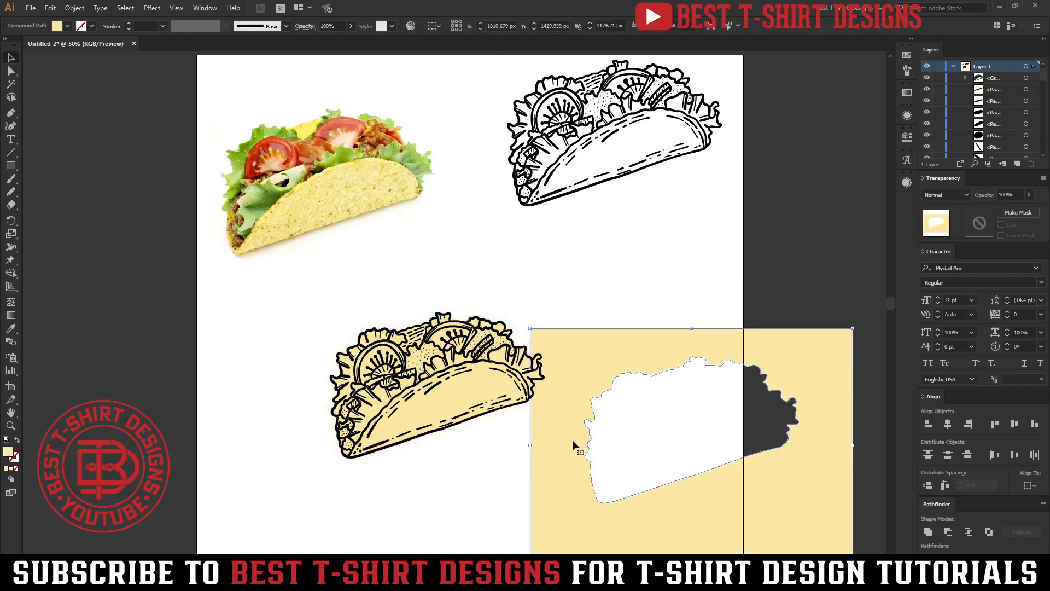
left_click_drag(573, 440, 647, 435)
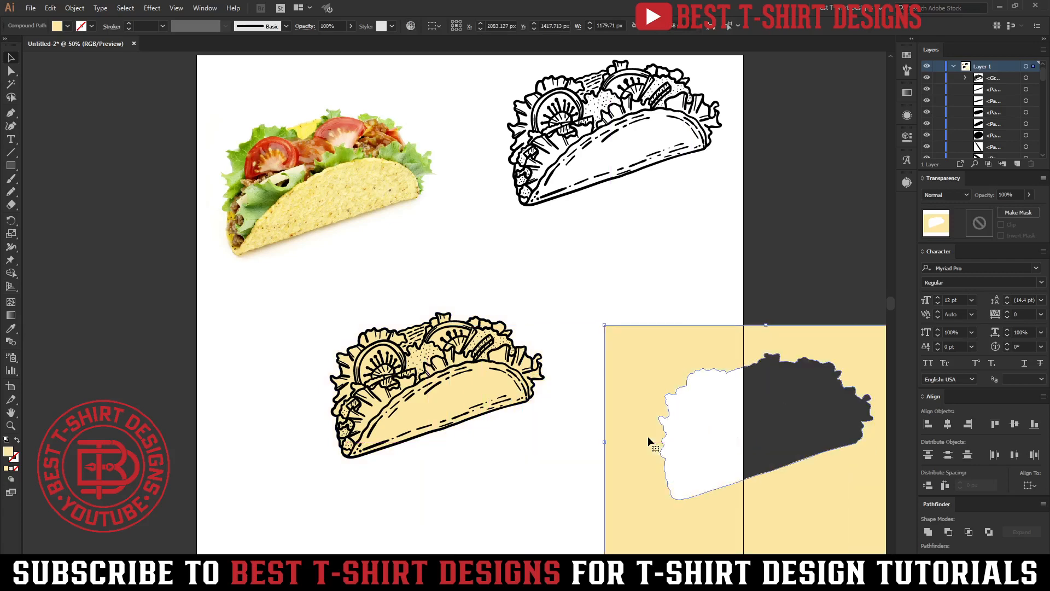
key("Delete")
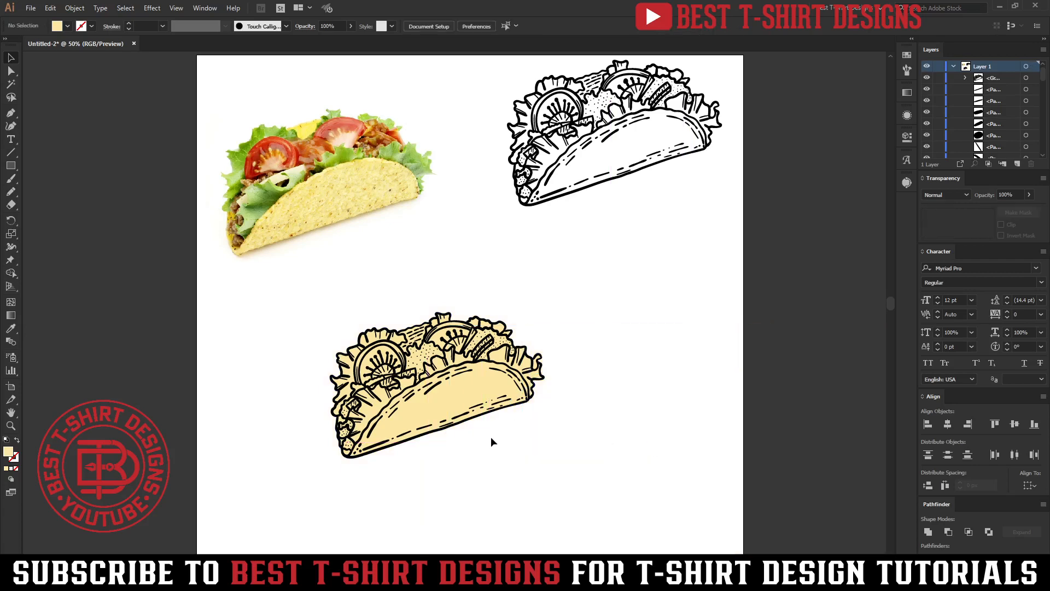
Fill the front lettuce piece along the shell's left side with the lettuce green sampled from the reference photo.
key("ctrl+plus")
key("ctrl+plus")
key("ctrl+plus")
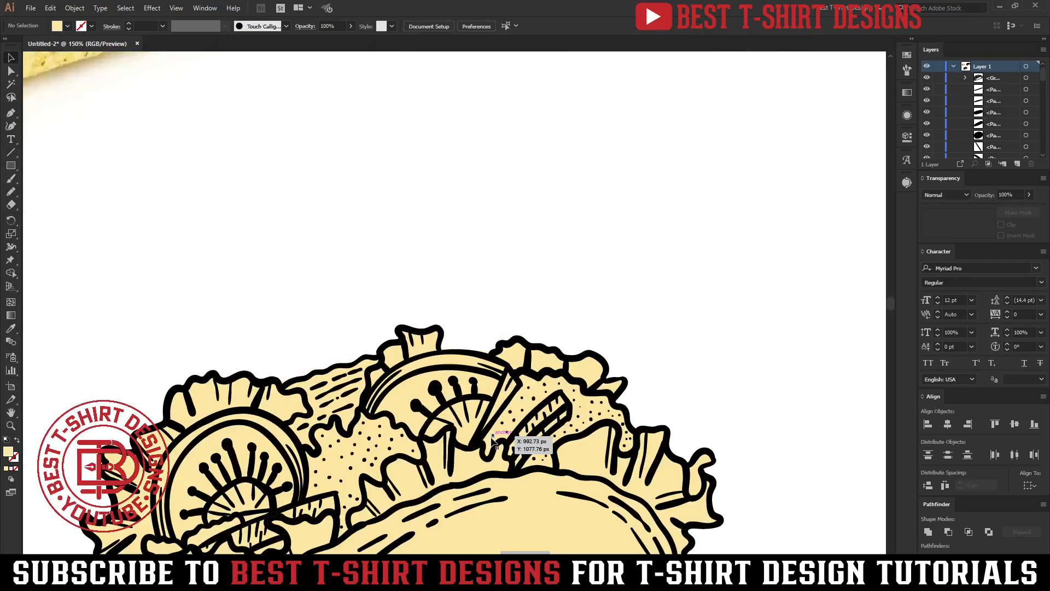
key("ctrl+minus")
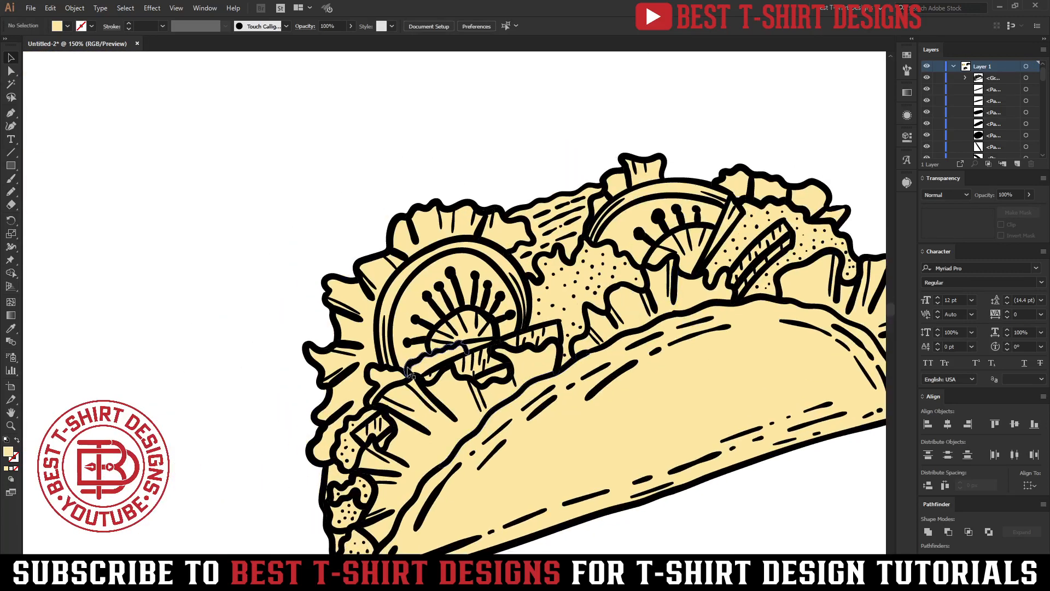
key("ctrl+minus")
left_click(449, 372)
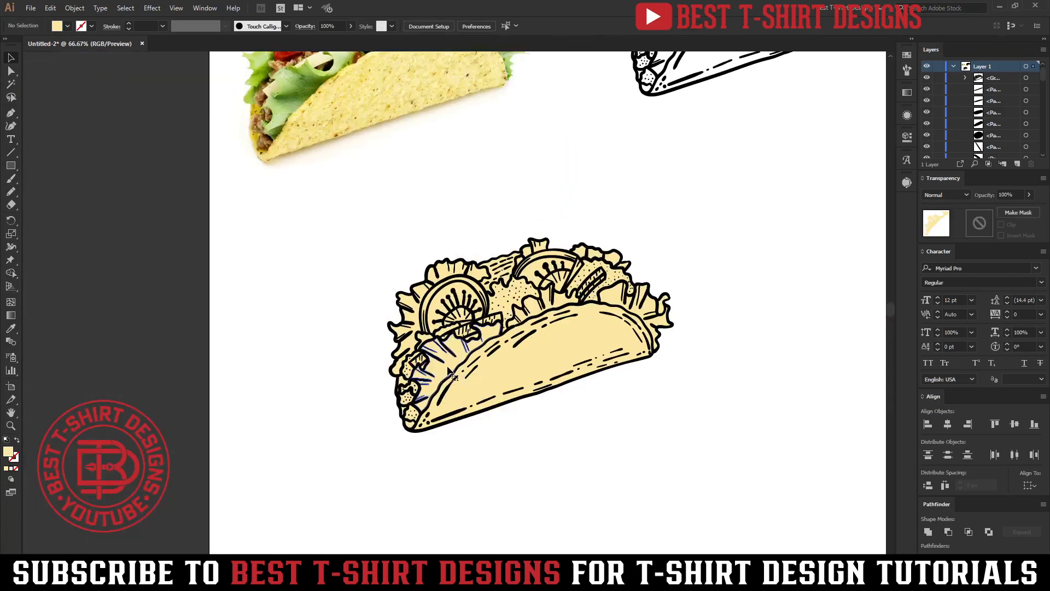
key("i")
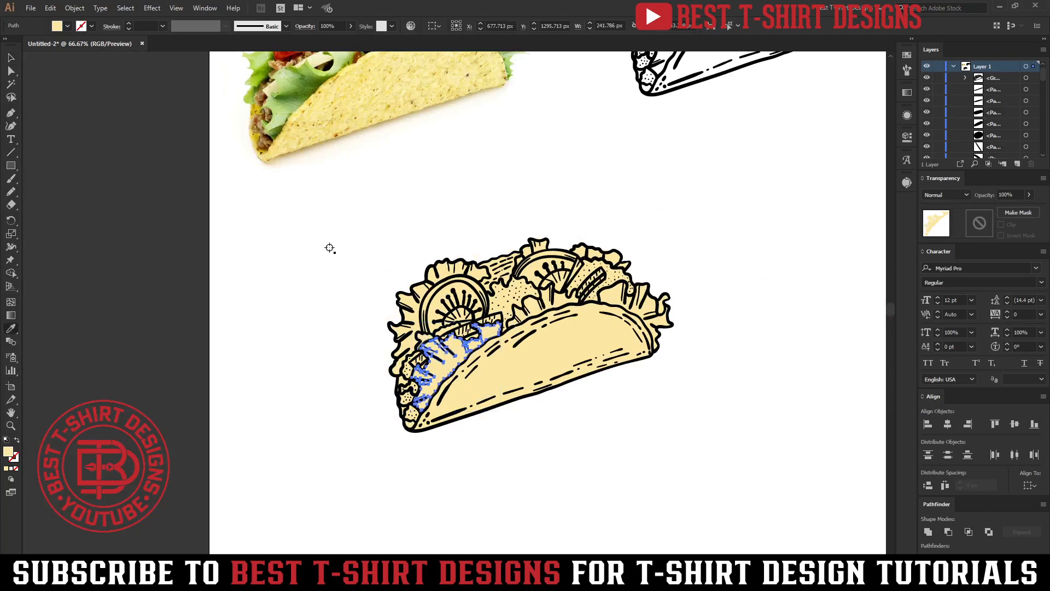
left_click(290, 89)
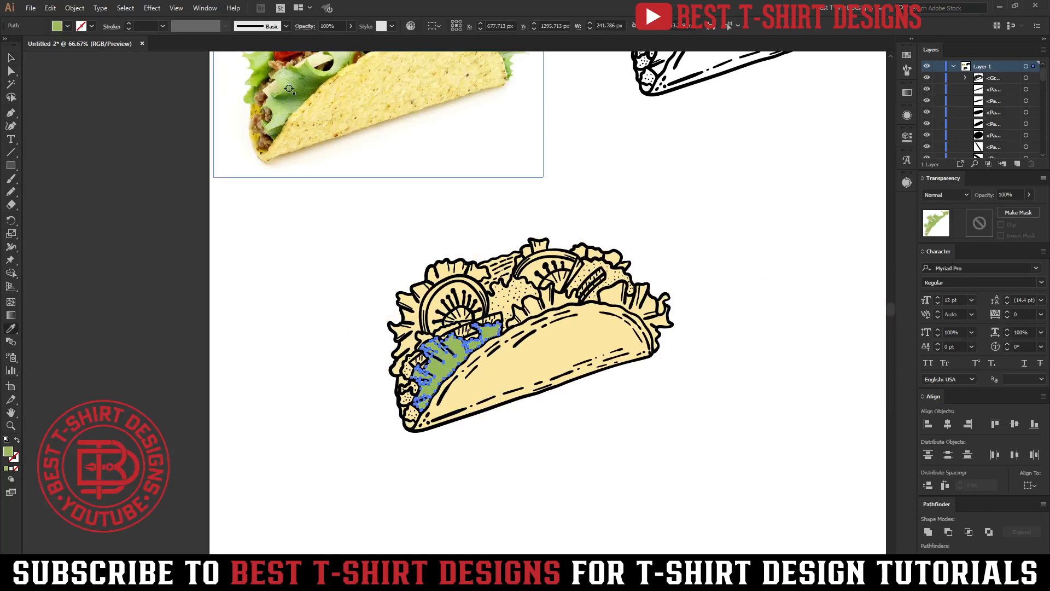
key("b")
key("v")
left_click(494, 459)
Apply the front lettuce's green to the lettuce at the right end, left edge, above the left tomato and behind the right tomato.
scroll(574, 413, "up", 2)
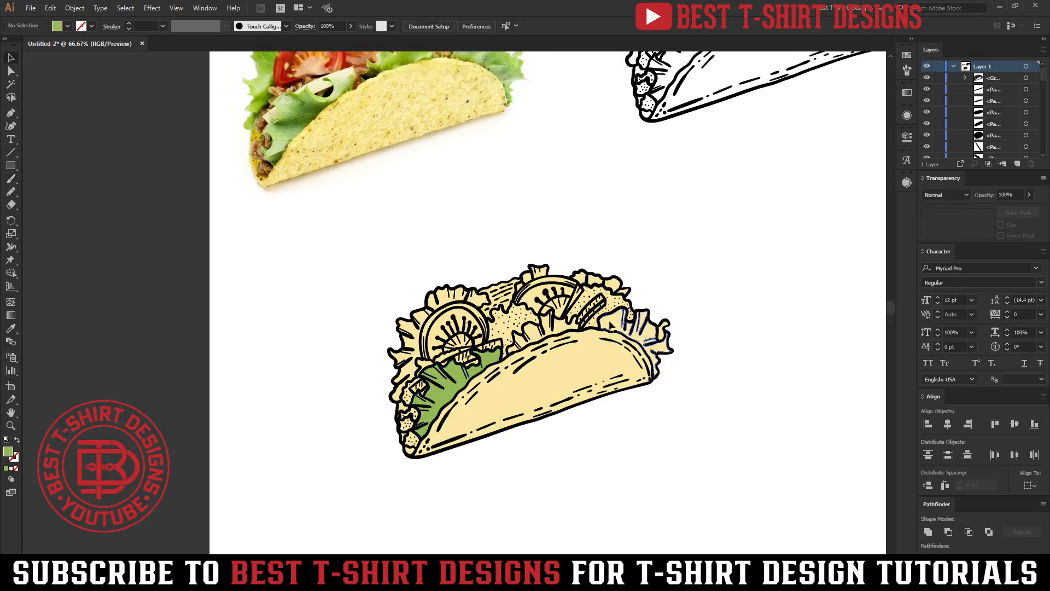
left_click(612, 327)
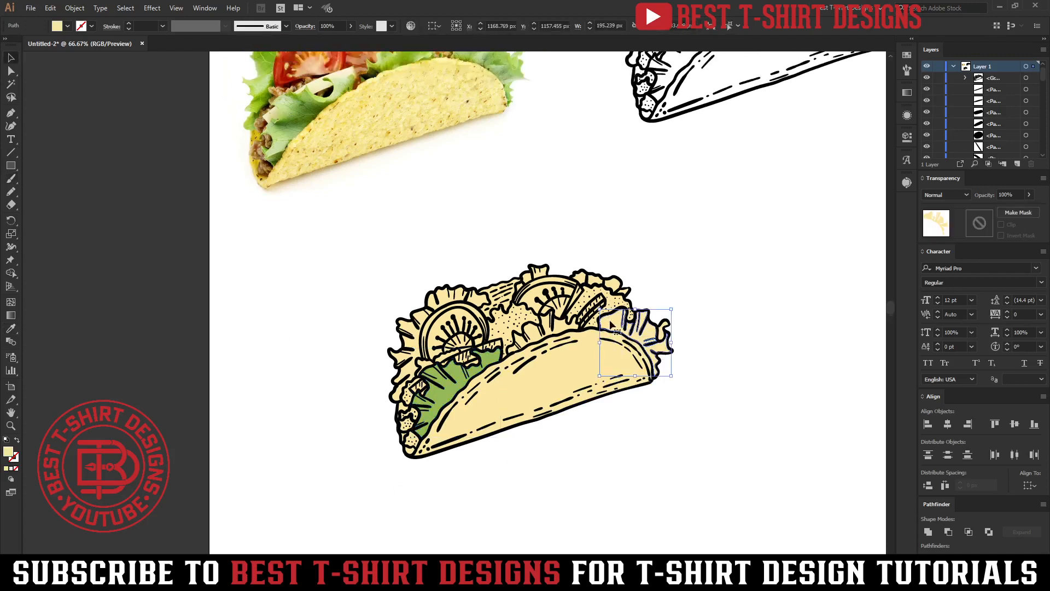
left_click(444, 298, "shift")
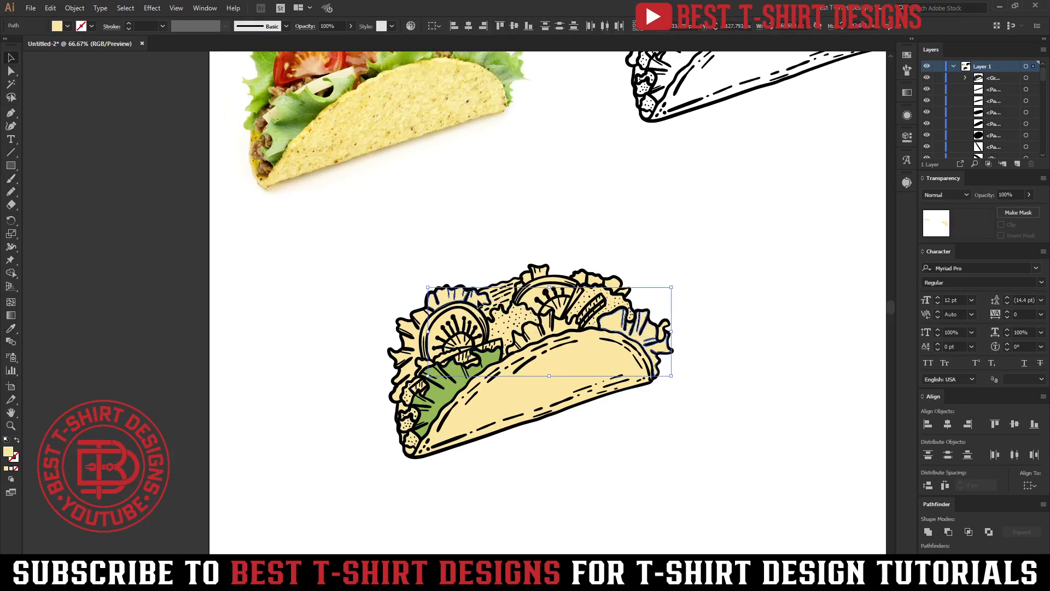
left_click(411, 328, "shift")
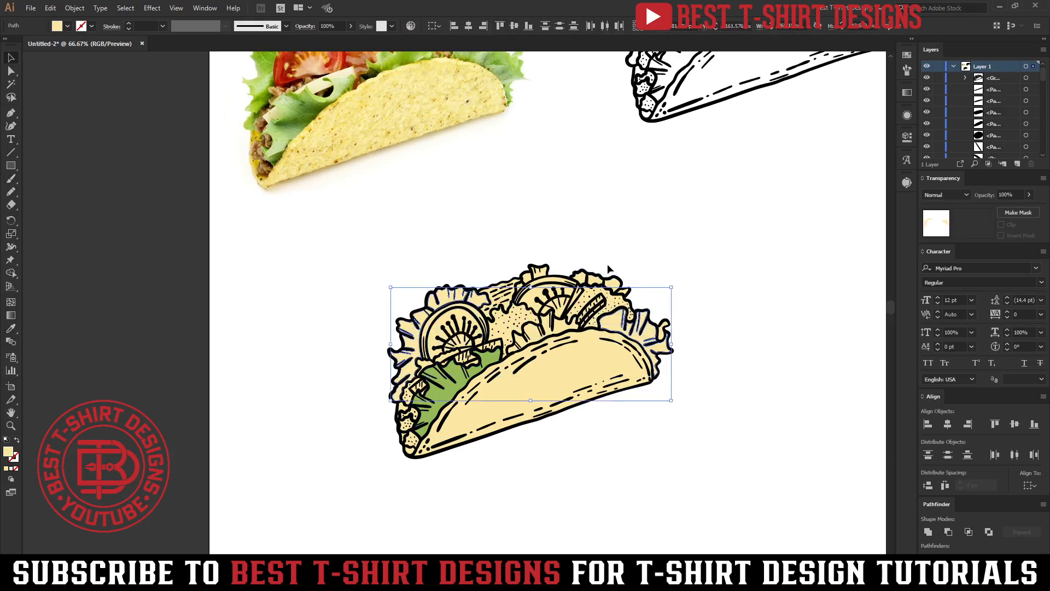
left_click(594, 283, "shift")
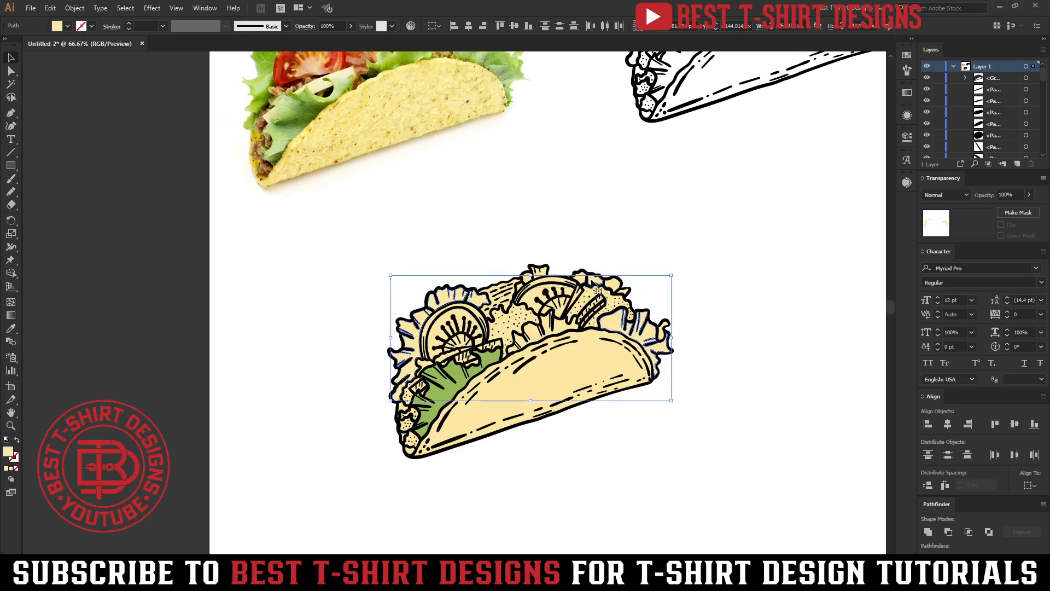
key("i")
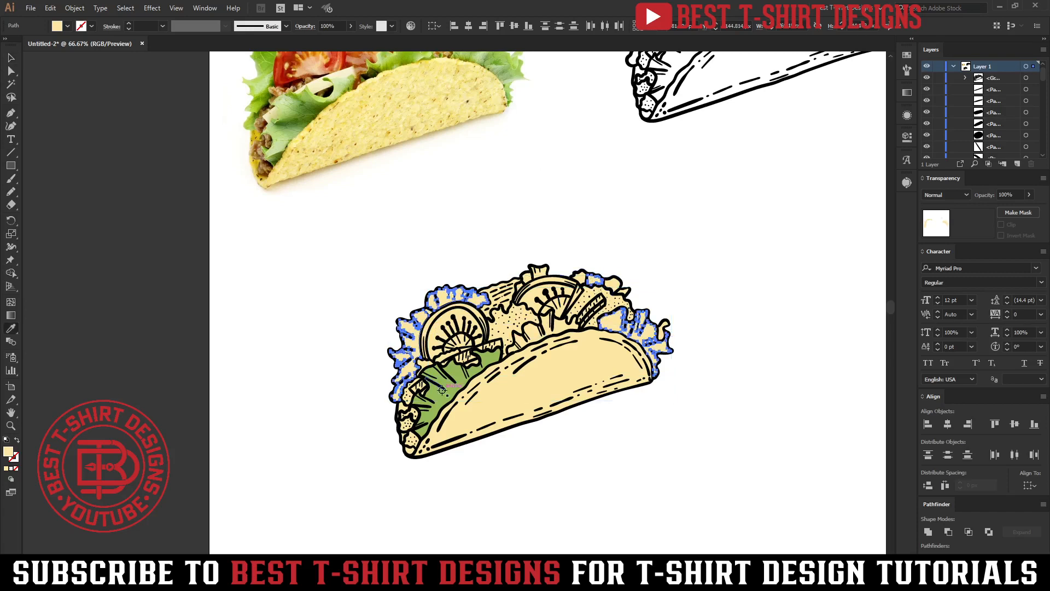
left_click(442, 396)
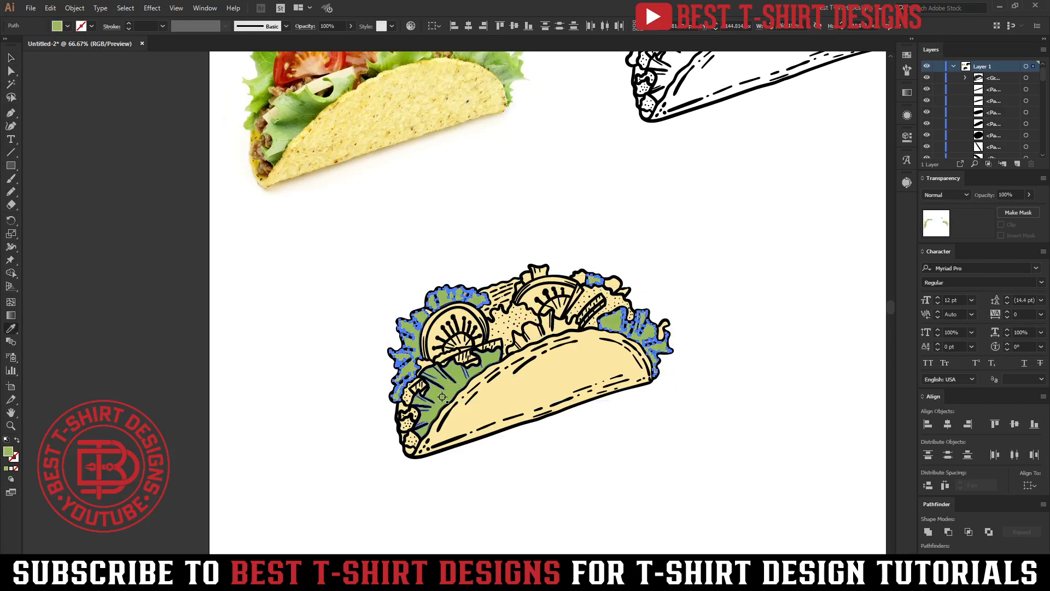
key("v")
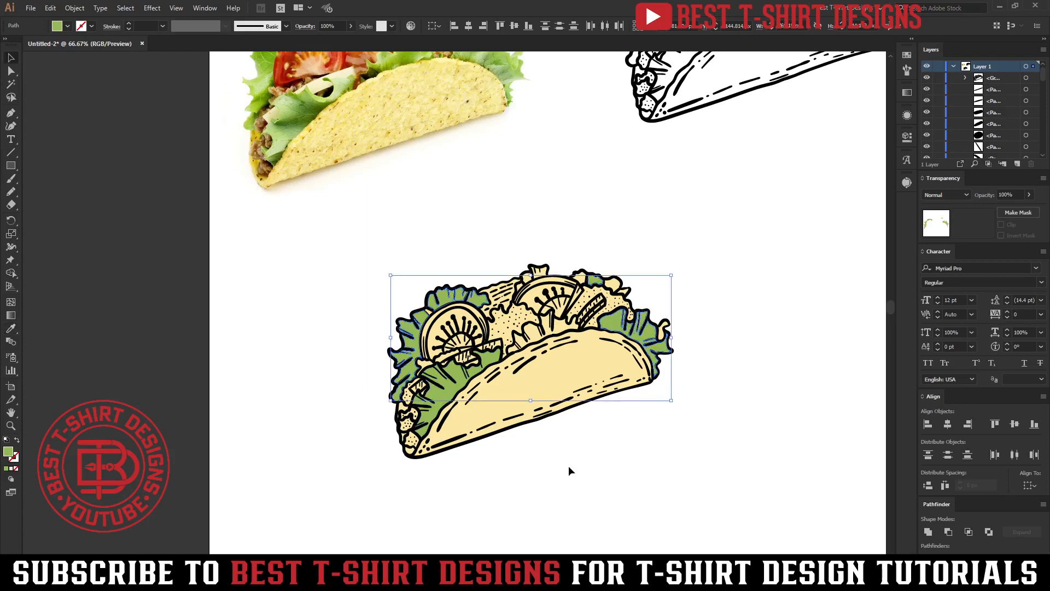
key("ctrl+shift+a")
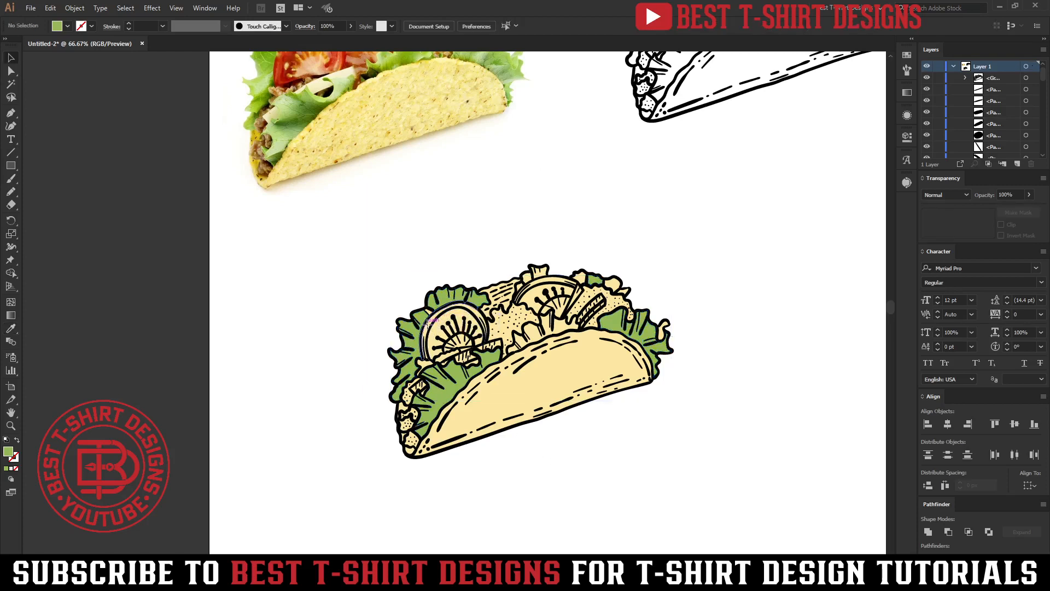
Fill the outer rim of the left tomato slice with the tomato red sampled from the reference photo.
left_click(430, 327)
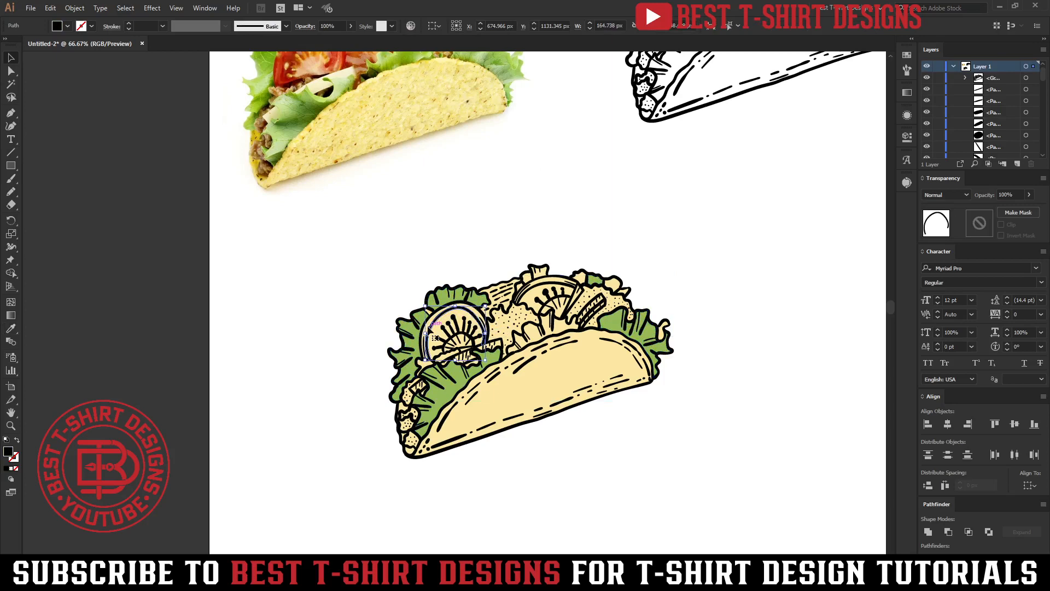
key("ctrl+equal")
key("ctrl+equal")
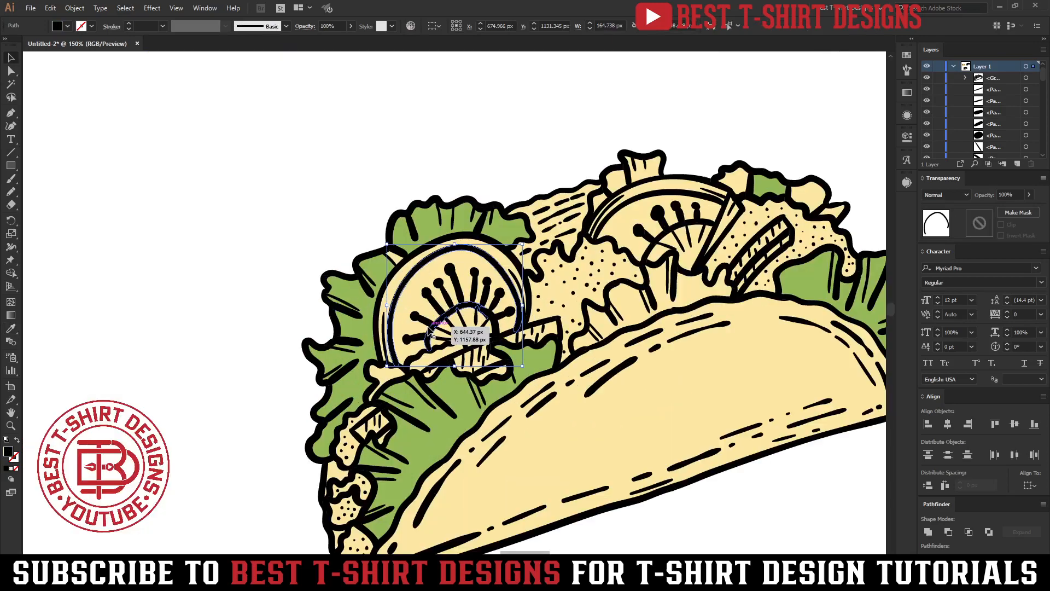
left_click(394, 282)
left_click(399, 287)
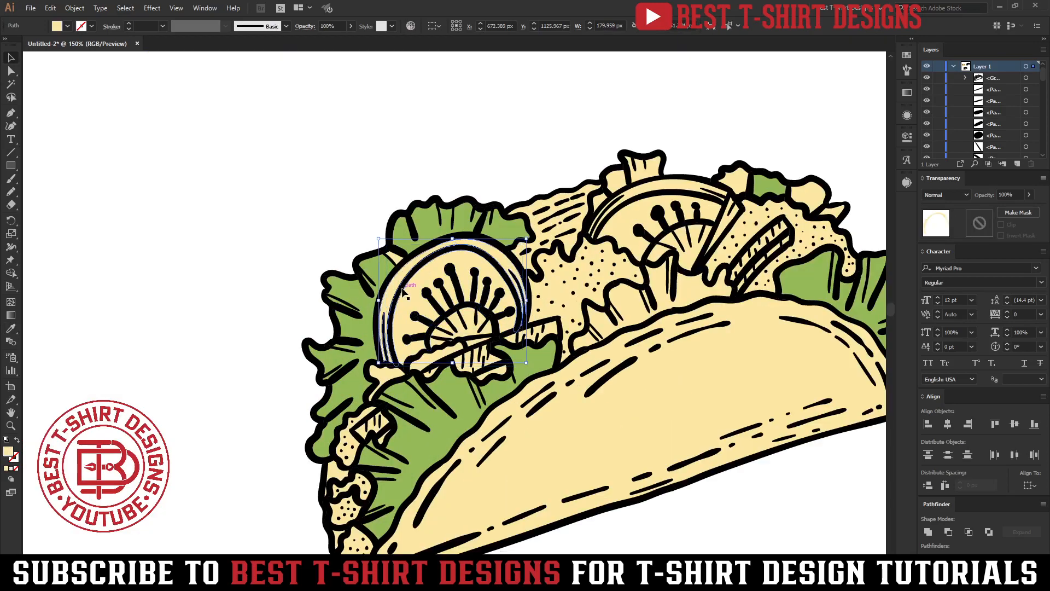
scroll(403, 297, "up", 5)
scroll(317, 223, "up", 6)
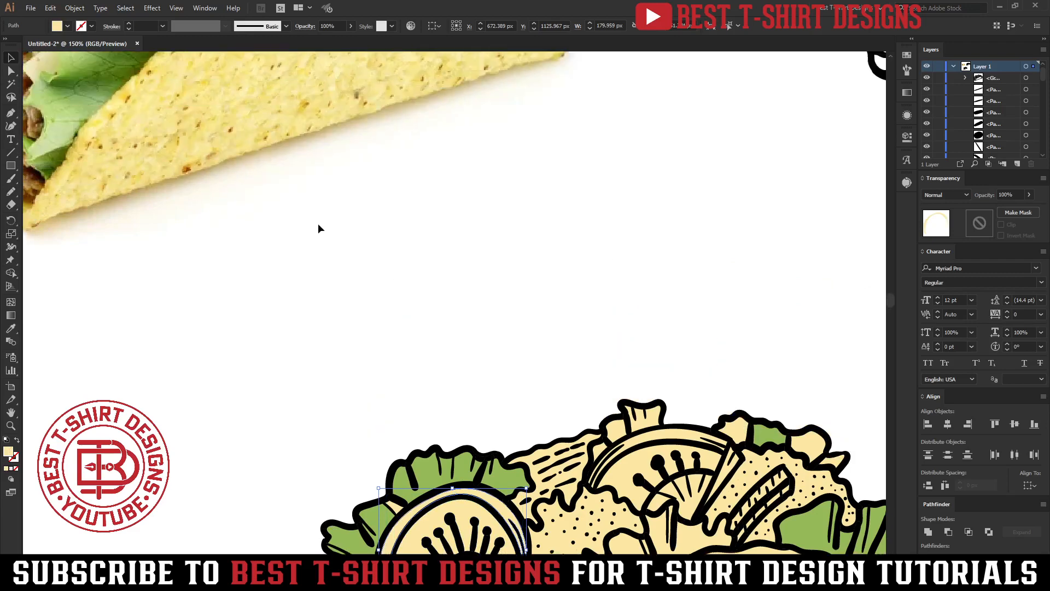
scroll(317, 223, "left", 8)
key("i")
left_click(186, 122)
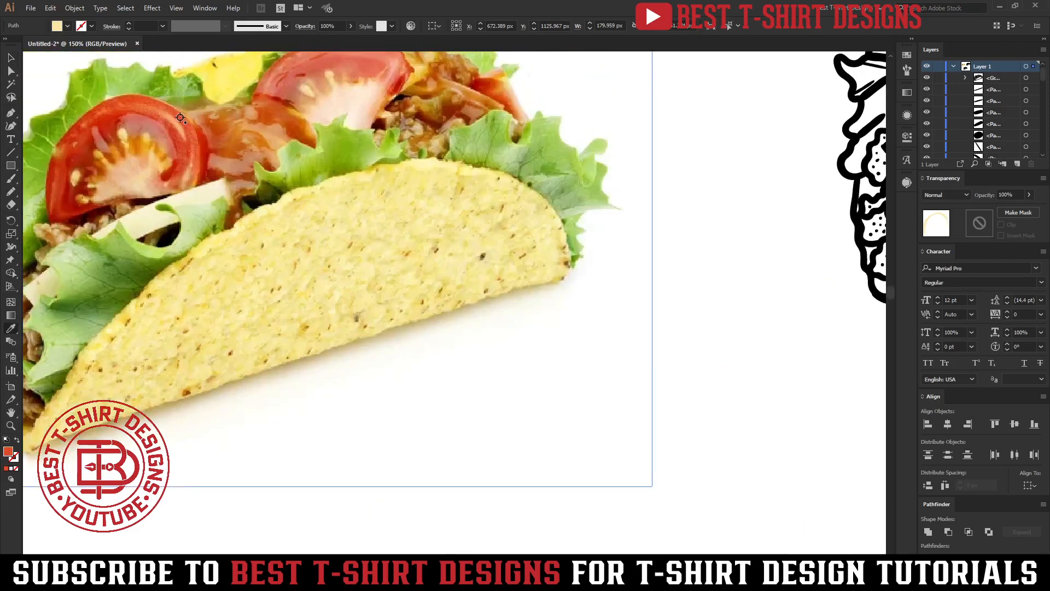
Return from the reference photo to the taco drawing and deselect the left tomato slice's red rim.
scroll(306, 257, "down", 7)
scroll(339, 257, "right", 6)
scroll(345, 257, "down", 2)
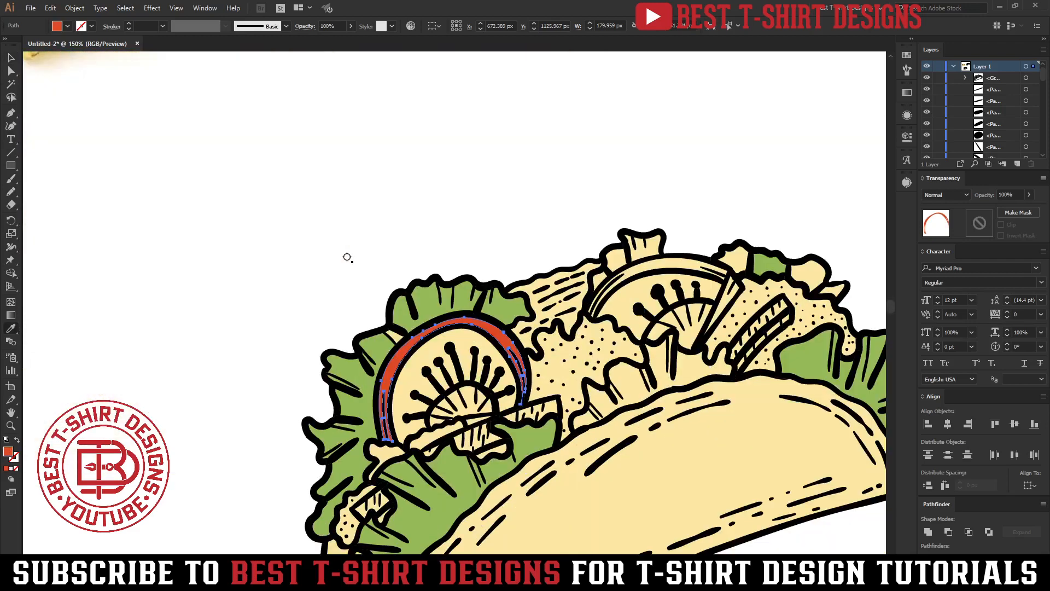
key("v")
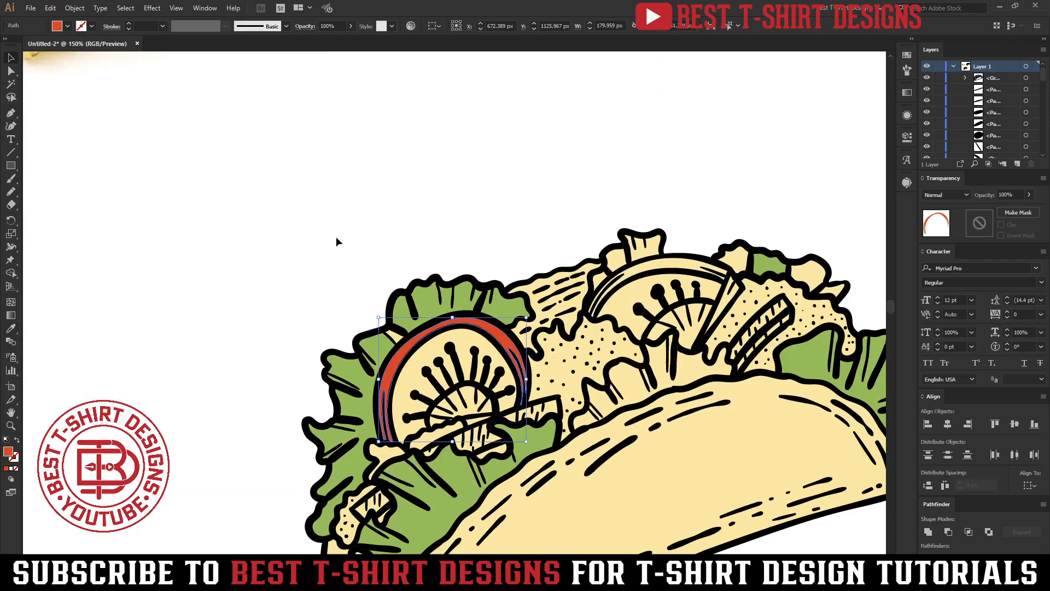
left_click(336, 237)
scroll(336, 241, "down", 1)
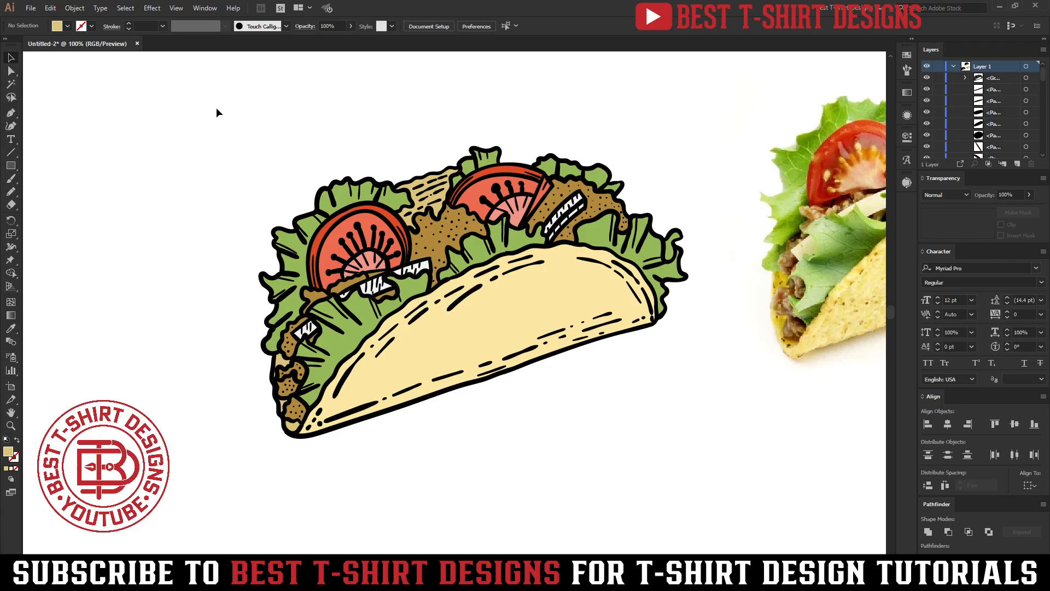
Select the whole coloured taco and group its pieces.
left_click_drag(216, 108, 707, 450)
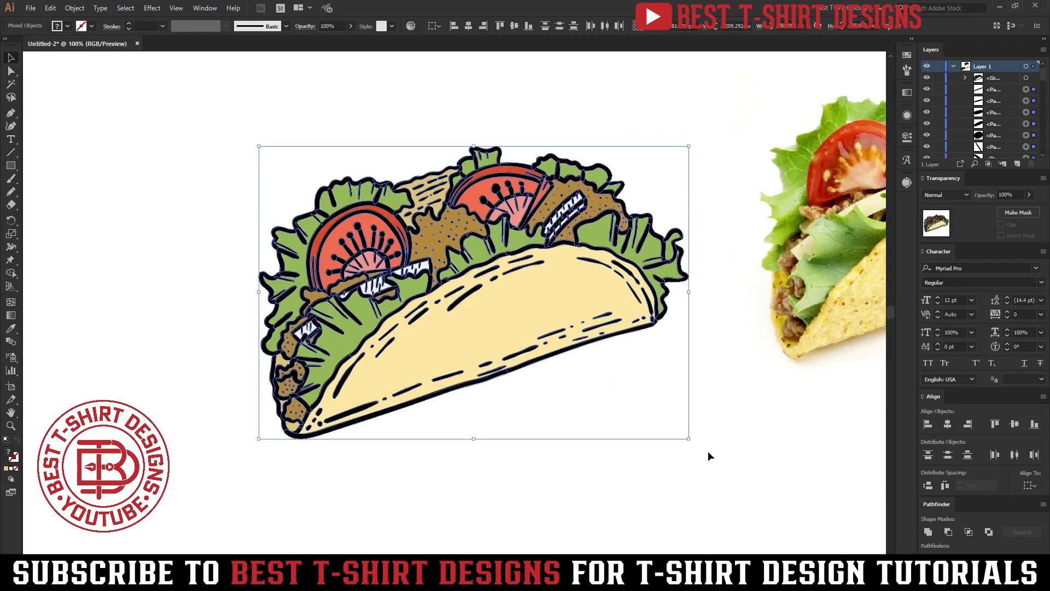
key("a")
key("ctrl+g")
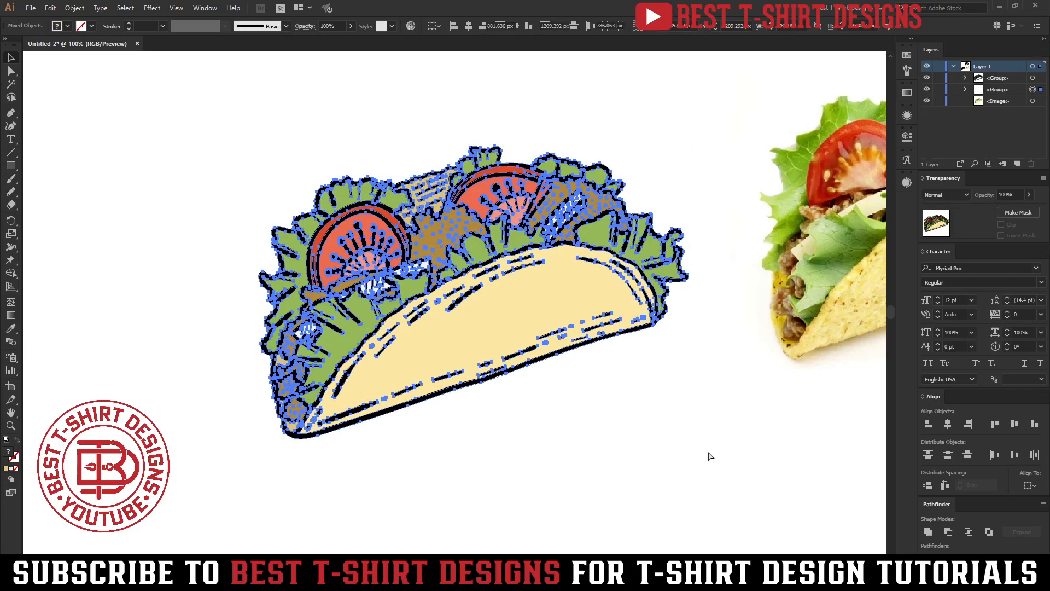
key("v")
scroll(502, 343, "down", 2)
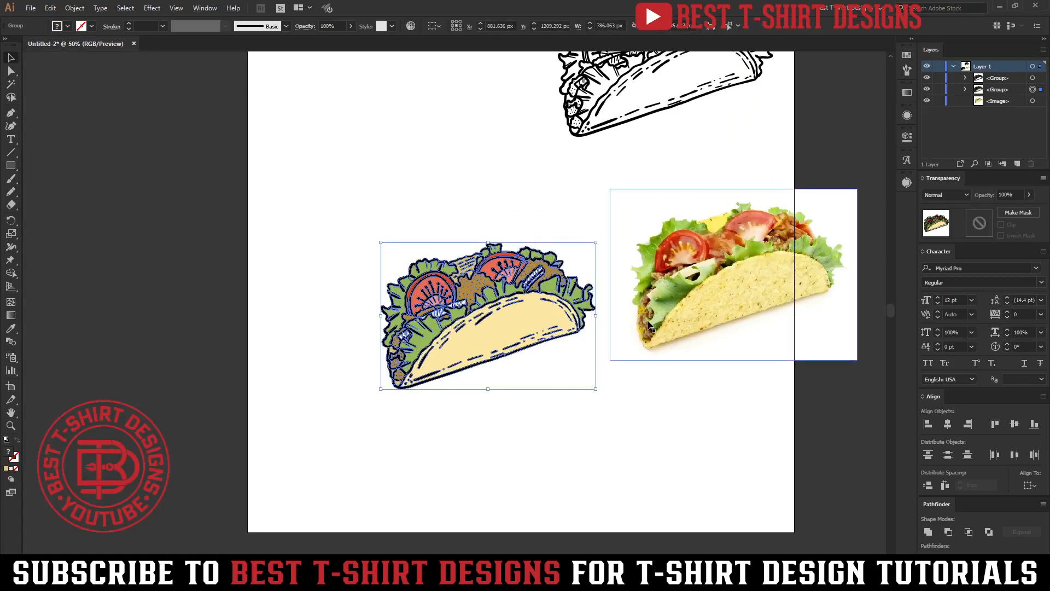
Move the reference photo further away from the coloured taco, partly off the artboard.
left_click_drag(653, 322, 719, 322)
left_click_drag(557, 434, 375, 298)
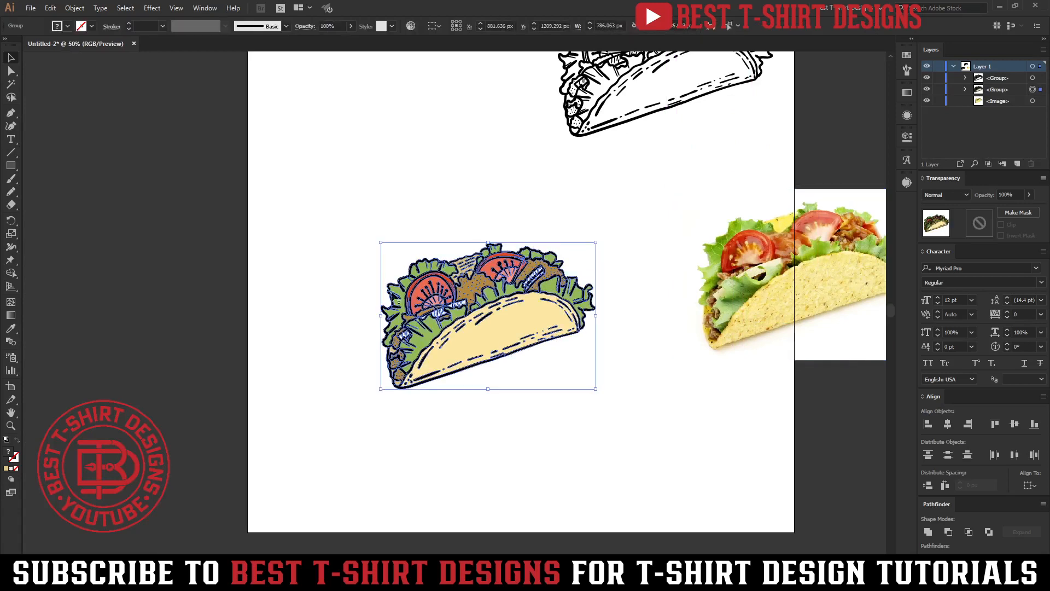
left_click_drag(603, 316, 626, 328)
left_click(559, 388)
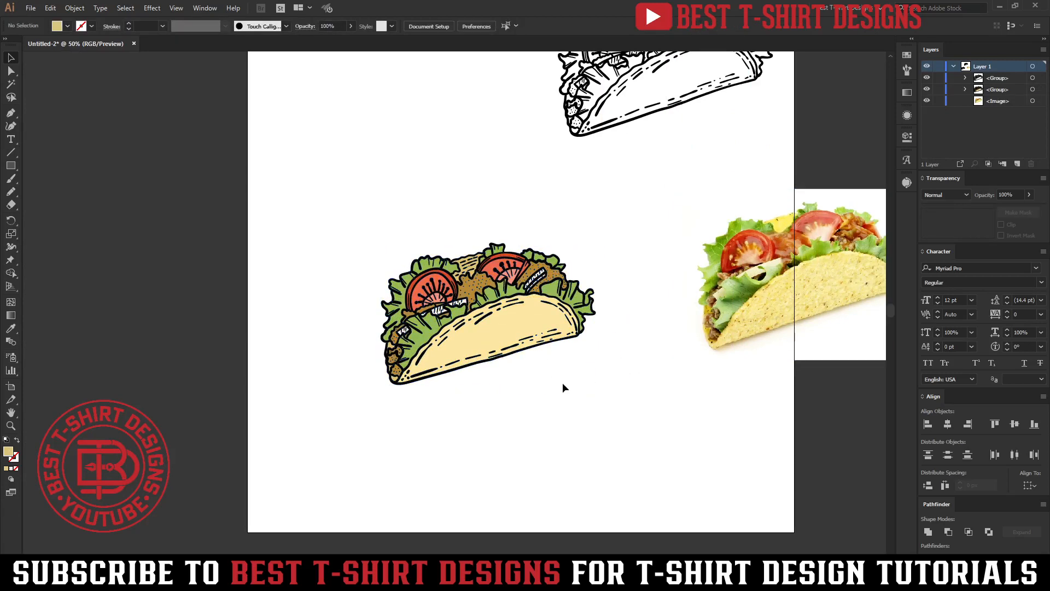
left_click_drag(560, 394, 490, 391)
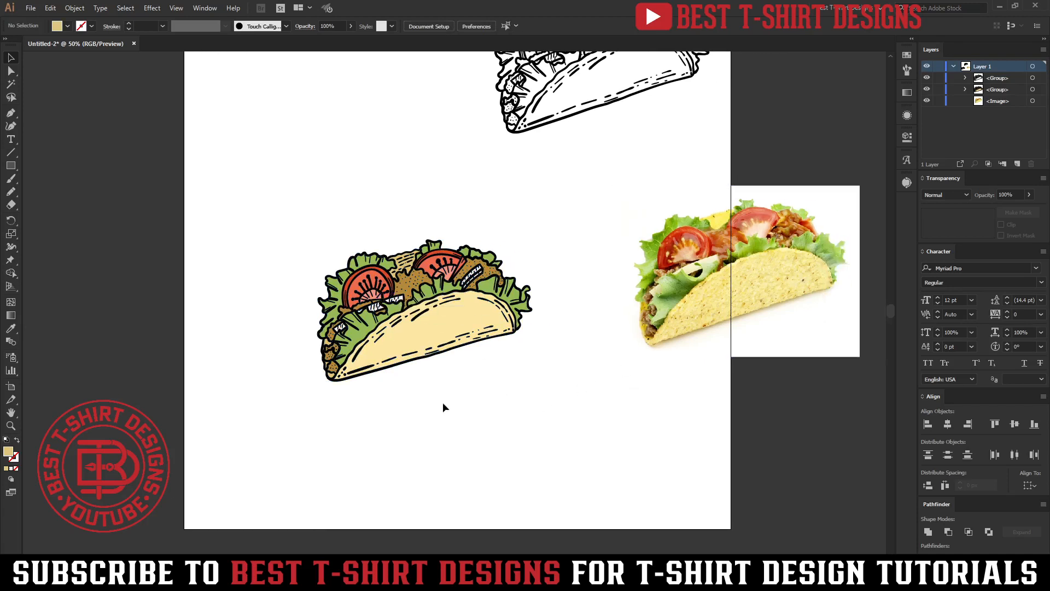
scroll(379, 362, "up", 3)
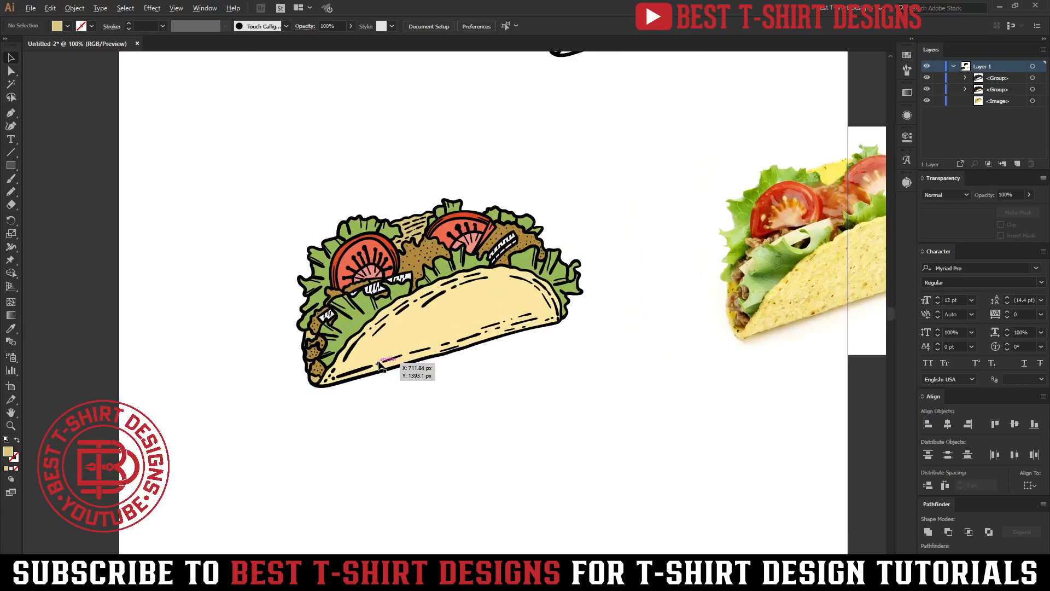
scroll(409, 403, "down", 3)
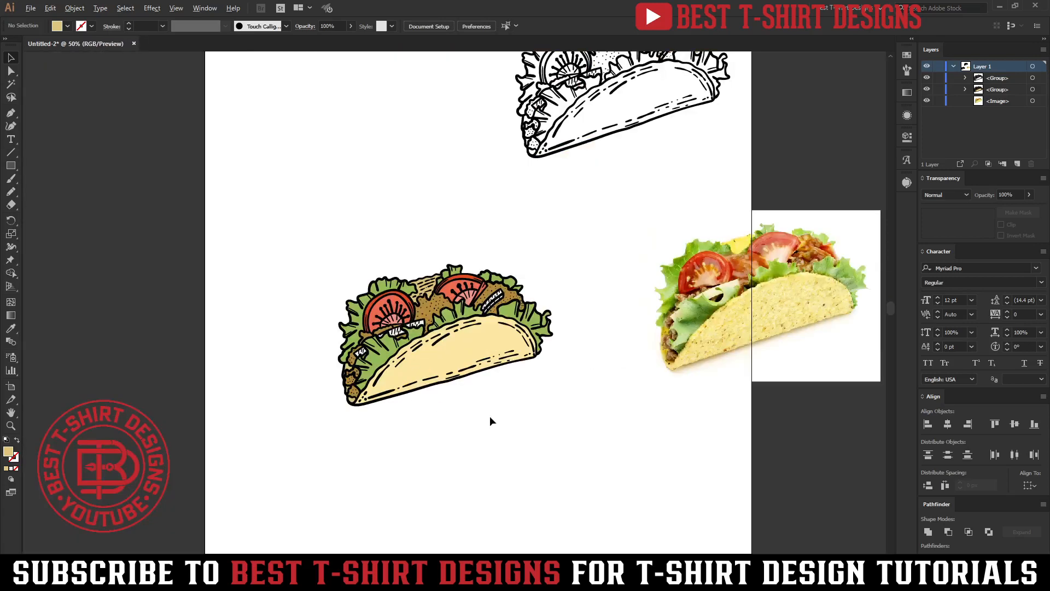
left_click_drag(313, 241, 569, 435)
left_click(597, 404)
scroll(438, 395, "up", 1)
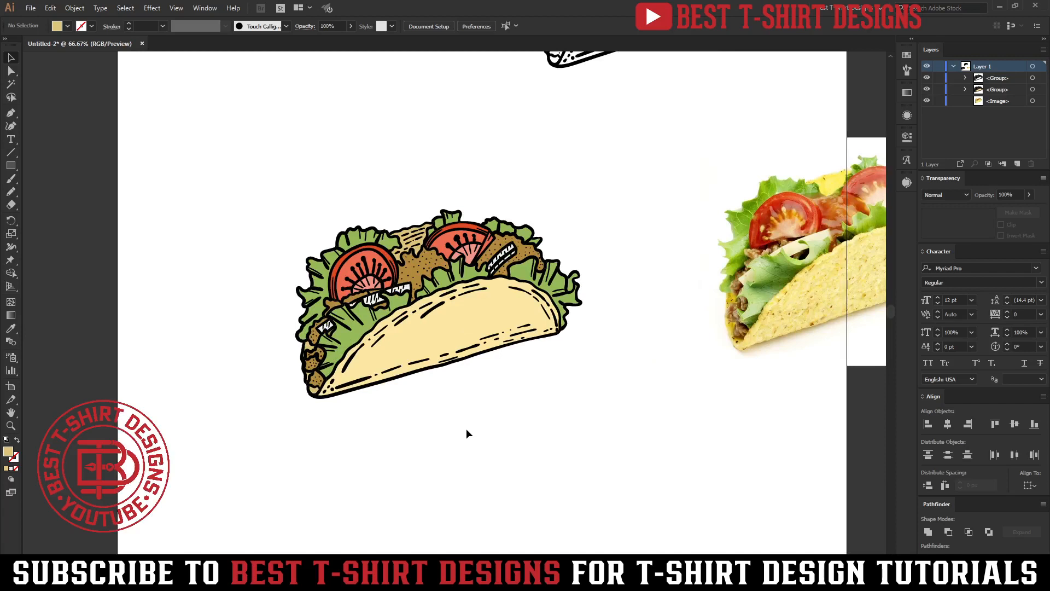
left_click_drag(490, 386, 542, 360)
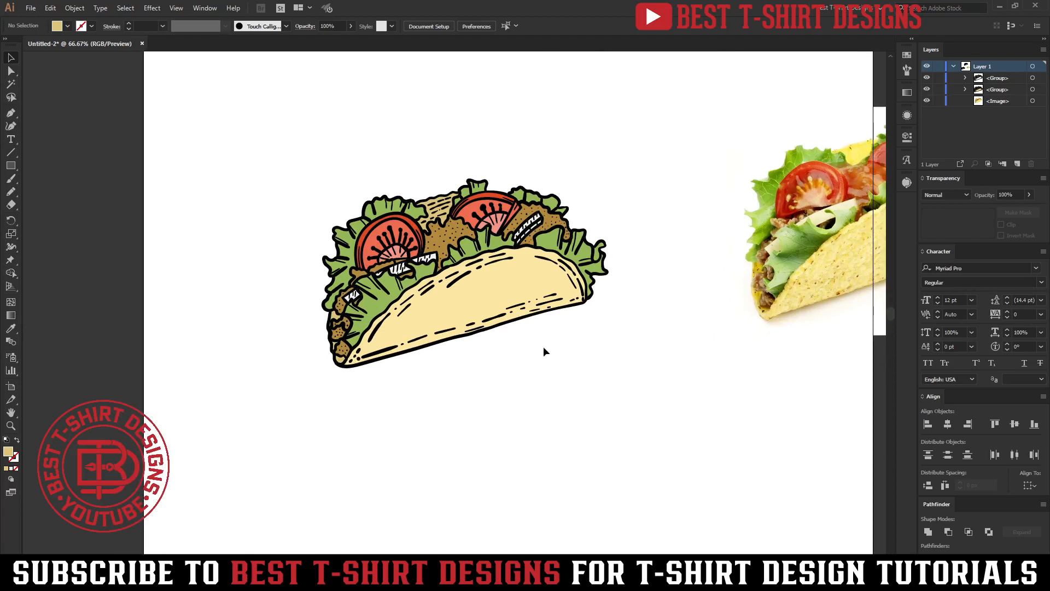
Sketch an arched banner above the taco with tan Paintbrush strokes, using a lower and an upper arc.
key("b")
mouse_move(314, 198)
left_mouse_down()
mouse_move(428, 140)
mouse_move(541, 160)
mouse_move(527, 159)
mouse_move(595, 183)
left_mouse_up()
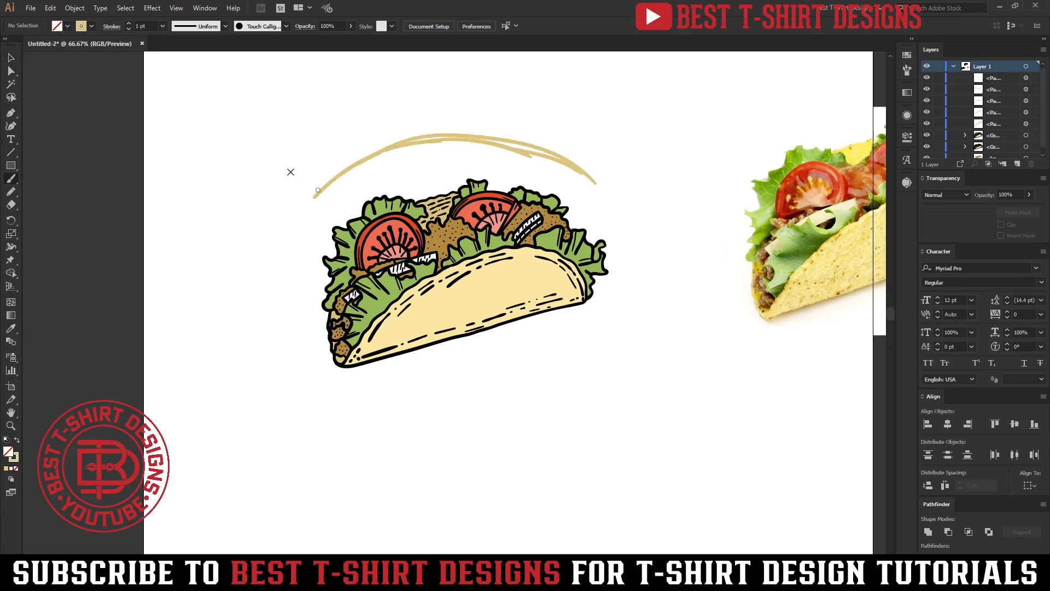
mouse_move(277, 162)
left_mouse_down()
mouse_move(379, 100)
mouse_move(467, 81)
mouse_move(570, 114)
mouse_move(615, 143)
left_mouse_up()
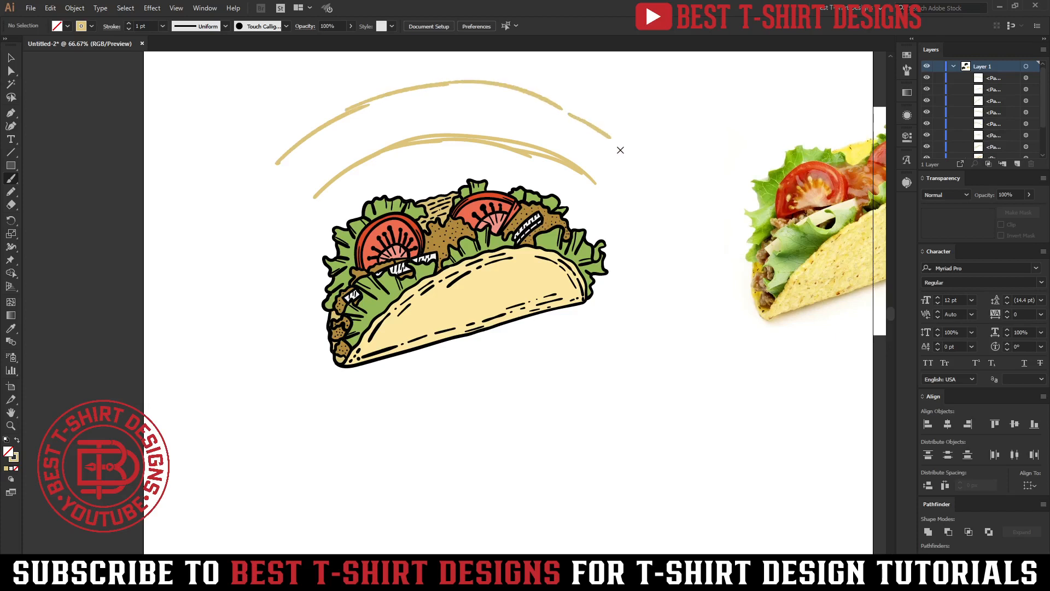
mouse_move(506, 80)
left_mouse_down()
mouse_move(347, 110)
mouse_move(269, 168)
left_mouse_up()
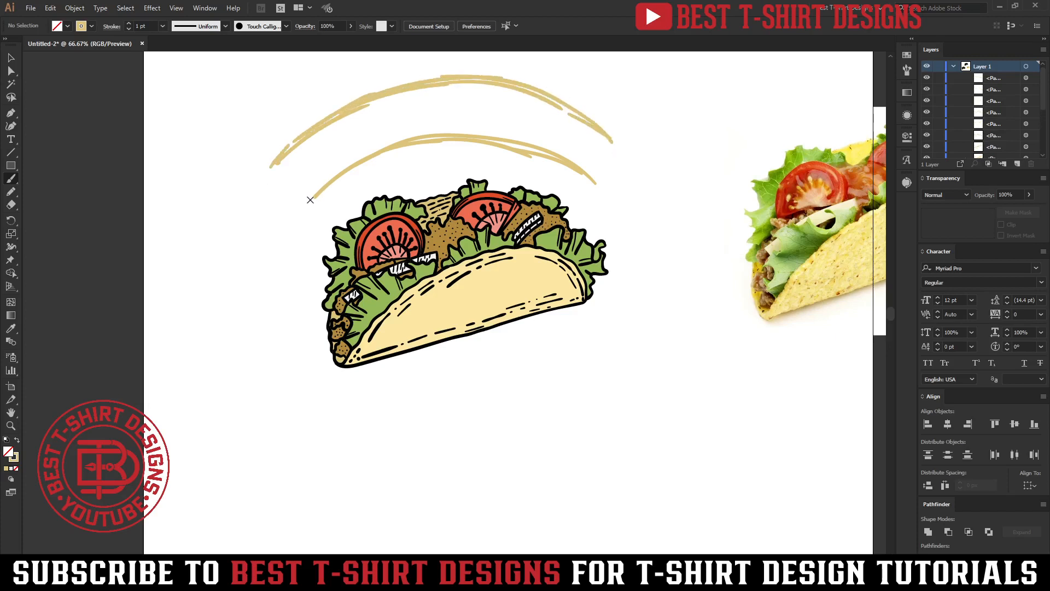
mouse_move(309, 200)
left_mouse_down()
mouse_move(422, 140)
mouse_move(564, 163)
left_mouse_up()
Sketch rough lettering inside the arched banner, reading "EVERY N" and trailing off as a wavy line.
mouse_move(297, 158)
left_mouse_down()
mouse_move(330, 163)
mouse_move(308, 151)
left_mouse_up()
left_click_drag(302, 168, 340, 131)
mouse_move(347, 127)
left_mouse_down()
mouse_move(349, 144)
mouse_move(375, 134)
left_mouse_up()
left_click_drag(349, 137, 359, 123)
mouse_move(373, 119)
left_mouse_down()
mouse_move(376, 134)
mouse_move(403, 116)
left_mouse_up()
mouse_move(414, 102)
left_mouse_down()
mouse_move(405, 134)
mouse_move(457, 95)
left_mouse_up()
mouse_move(469, 98)
left_mouse_down()
mouse_move(460, 109)
mouse_move(596, 154)
mouse_move(633, 182)
left_mouse_up()
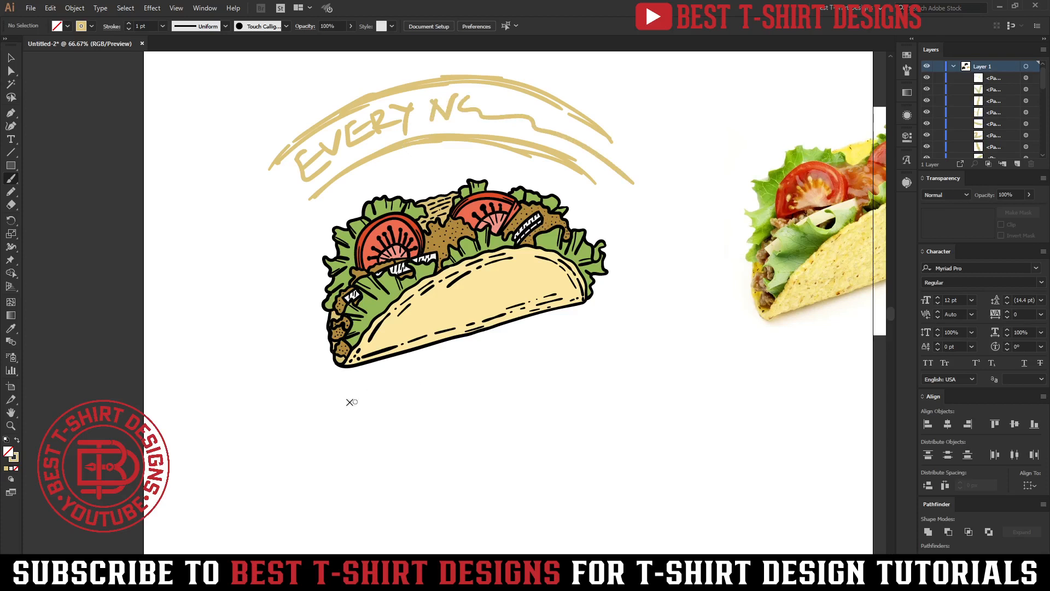
Hand-letter "I FALL APART" below the taco along the slant of the shell, redoing misplaced strokes.
mouse_move(369, 381)
left_mouse_down()
mouse_move(369, 402)
mouse_move(394, 407)
left_mouse_up()
mouse_move(396, 386)
left_mouse_down()
mouse_move(411, 384)
mouse_move(401, 391)
left_mouse_up()
mouse_move(428, 370)
left_mouse_down()
mouse_move(423, 401)
mouse_move(421, 376)
mouse_move(417, 389)
mouse_move(442, 398)
left_mouse_up()
key("ctrl+z")
key("ctrl+z")
key("ctrl+z")
left_click_drag(432, 389, 463, 397)
mouse_move(511, 357)
left_mouse_down()
mouse_move(505, 388)
mouse_move(523, 380)
left_mouse_up()
mouse_move(508, 374)
left_mouse_down()
mouse_move(520, 369)
mouse_move(544, 388)
left_mouse_up()
mouse_move(537, 352)
left_mouse_down()
mouse_move(532, 367)
mouse_move(557, 370)
left_mouse_up()
mouse_move(557, 347)
left_mouse_down()
mouse_move(568, 364)
mouse_move(595, 366)
left_mouse_up()
mouse_move(591, 345)
left_mouse_down()
mouse_move(612, 336)
mouse_move(601, 384)
left_mouse_up()
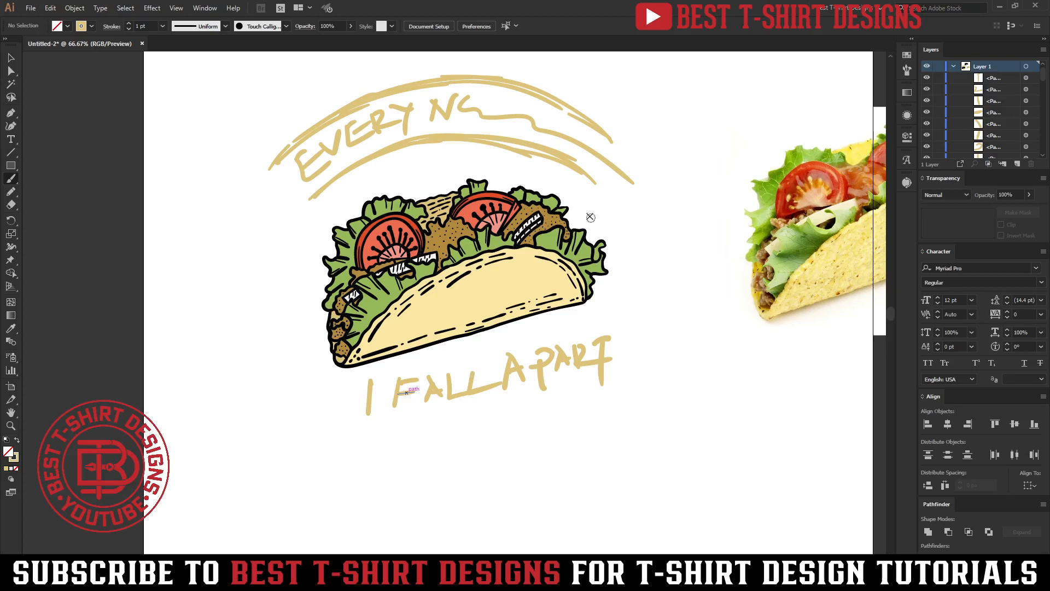
Brush short curved motion accents beside the taco, two near its upper right lettuce and one beside its left edge.
mouse_move(584, 224)
left_mouse_down()
mouse_move(591, 202)
mouse_move(617, 209)
left_mouse_up()
mouse_move(313, 283)
left_mouse_down()
mouse_move(300, 273)
mouse_move(281, 283)
mouse_move(290, 279)
left_mouse_up()
key("ctrl+z")
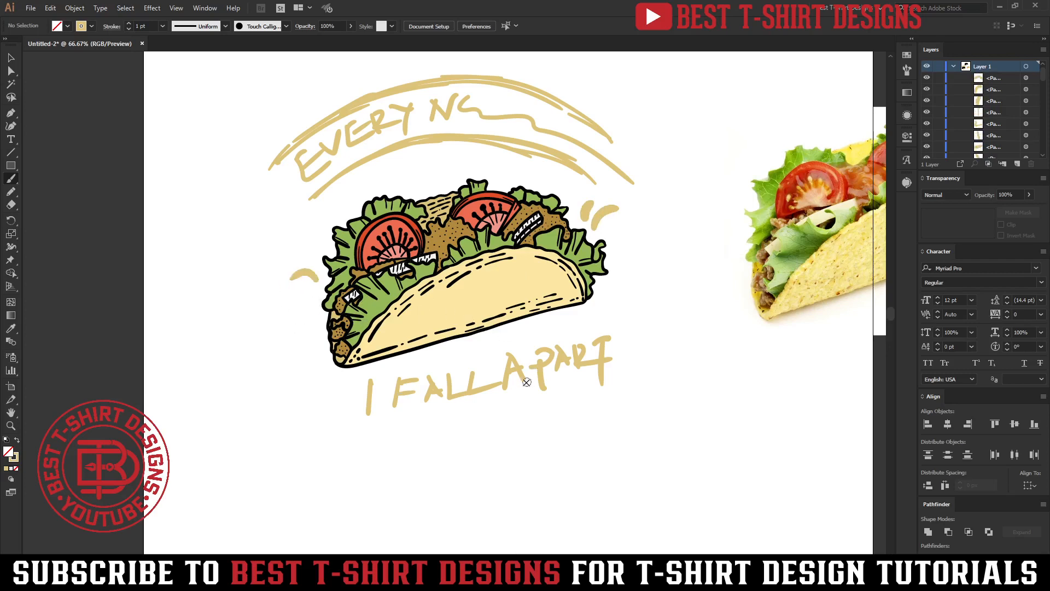
Brush small wavy accents above the top lettuce tuft and the lettuce behind the right tomato, redoing the second one.
scroll(525, 383, "up", 1)
left_click_drag(536, 354, 514, 394)
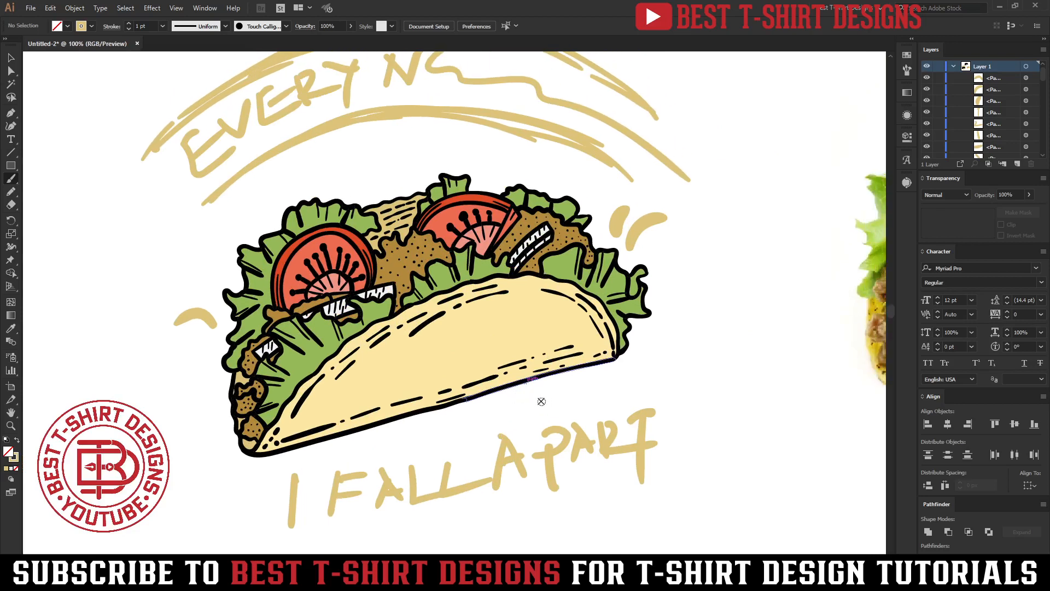
scroll(530, 396, "up", 1)
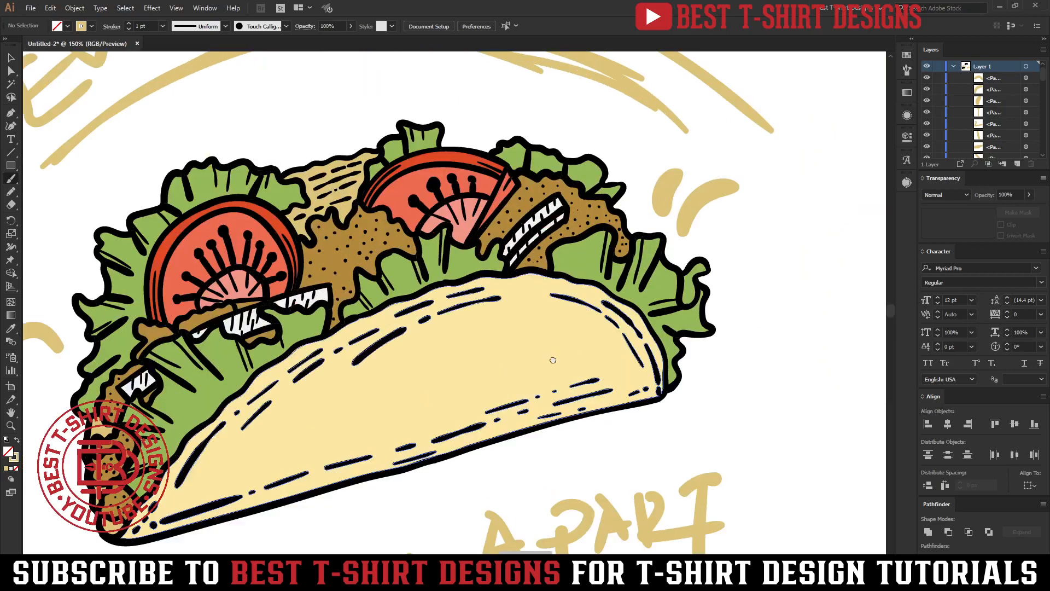
left_click_drag(552, 360, 529, 358)
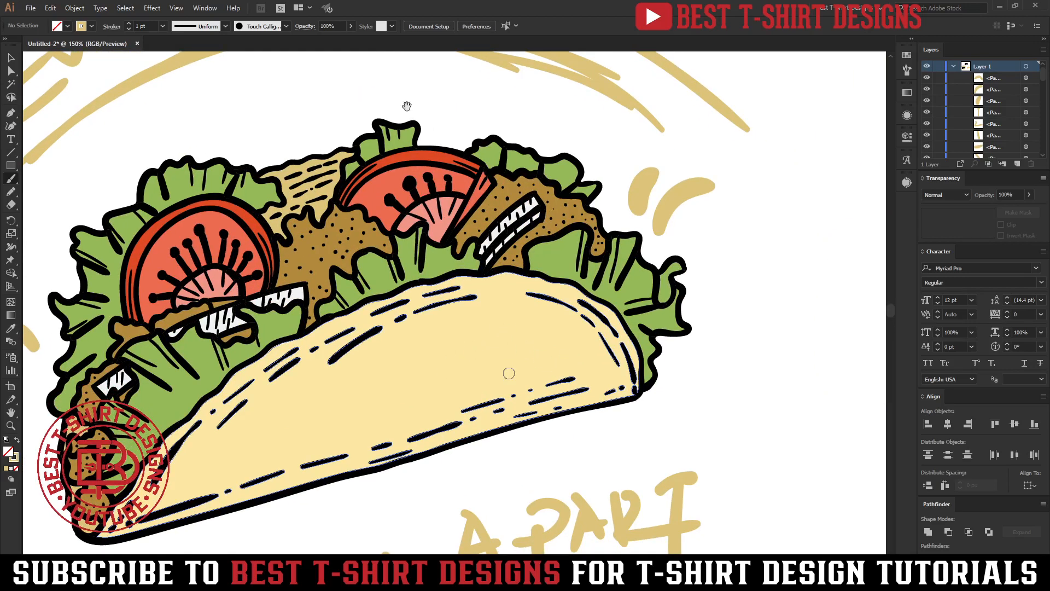
left_click_drag(376, 106, 432, 113)
mouse_move(504, 124)
left_mouse_down()
mouse_move(616, 166)
mouse_move(581, 144)
mouse_move(479, 118)
left_mouse_up()
key("ctrl+z")
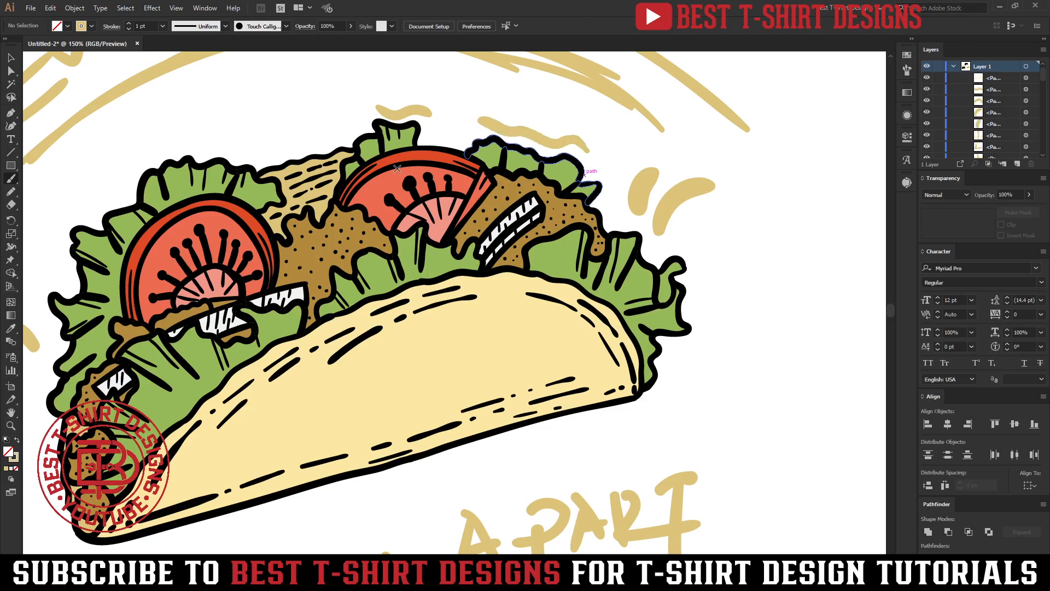
key("ctrl+z")
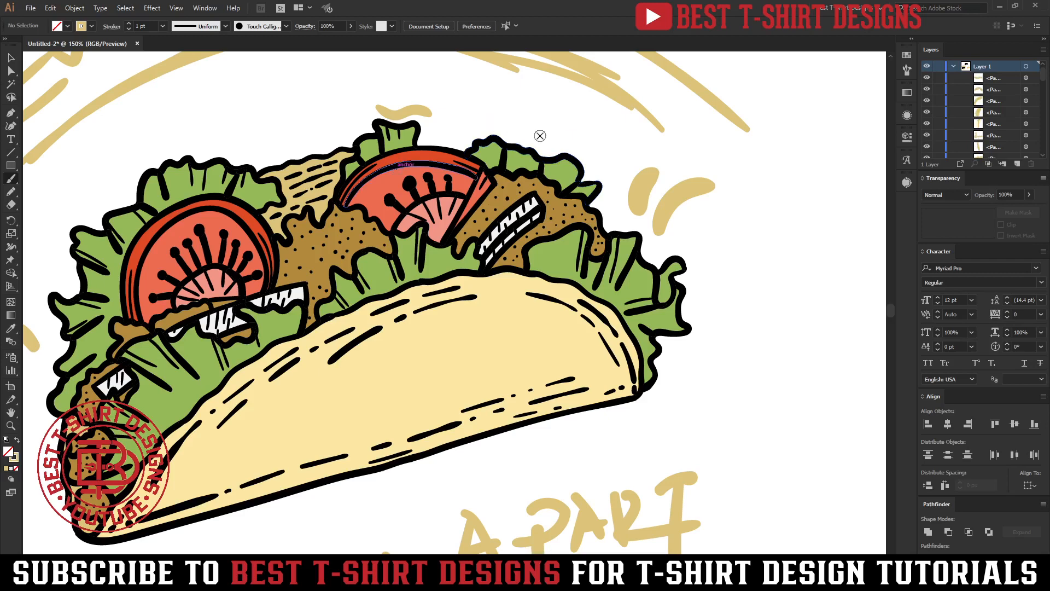
left_click_drag(535, 133, 599, 162)
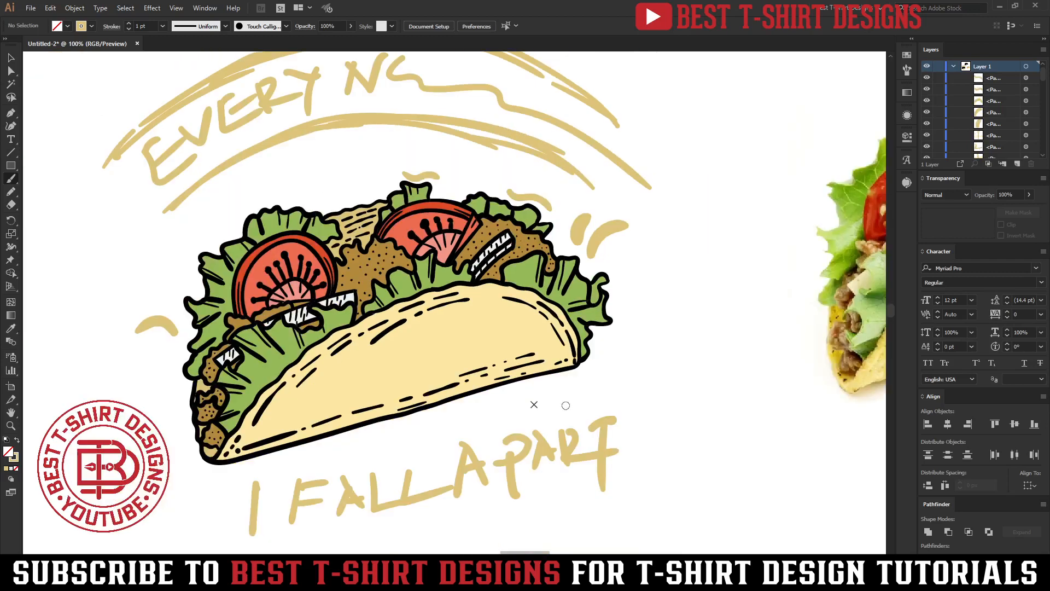
Brush a wavy accent over the upper left lettuce and short radiating strokes above the shredded filling.
left_click_drag(487, 397, 557, 383)
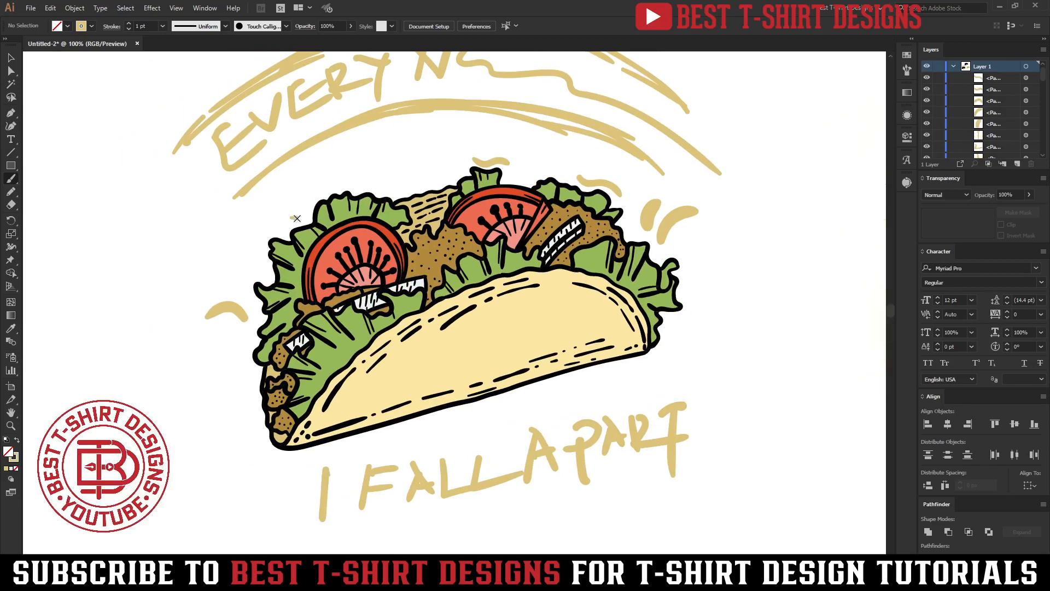
left_click_drag(293, 218, 337, 186)
key("ctrl+z")
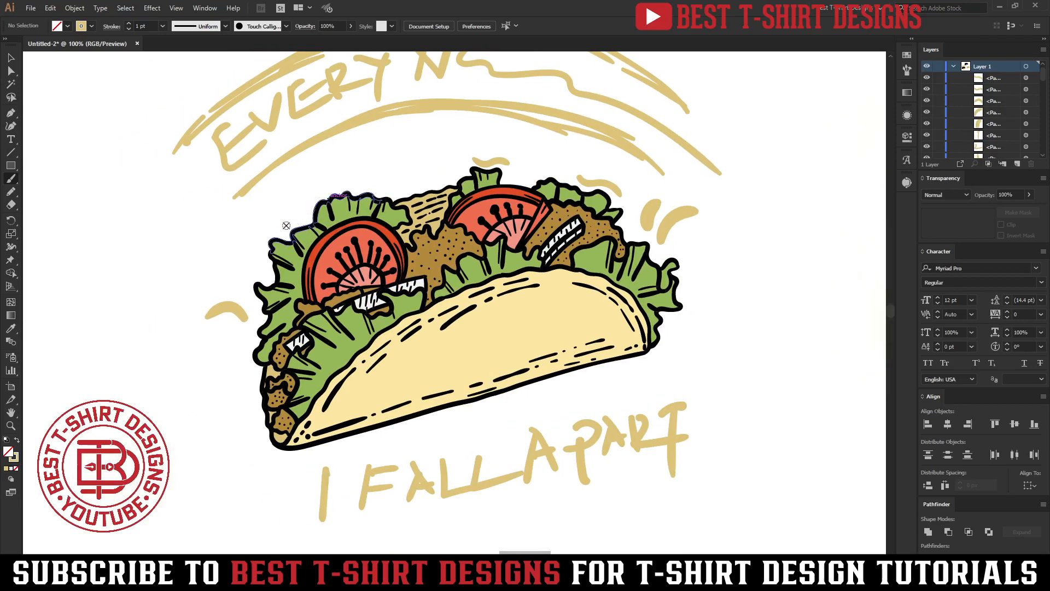
mouse_move(285, 224)
left_mouse_down()
mouse_move(347, 177)
mouse_move(415, 186)
mouse_move(436, 147)
left_mouse_up()
left_click_drag(424, 182, 466, 143)
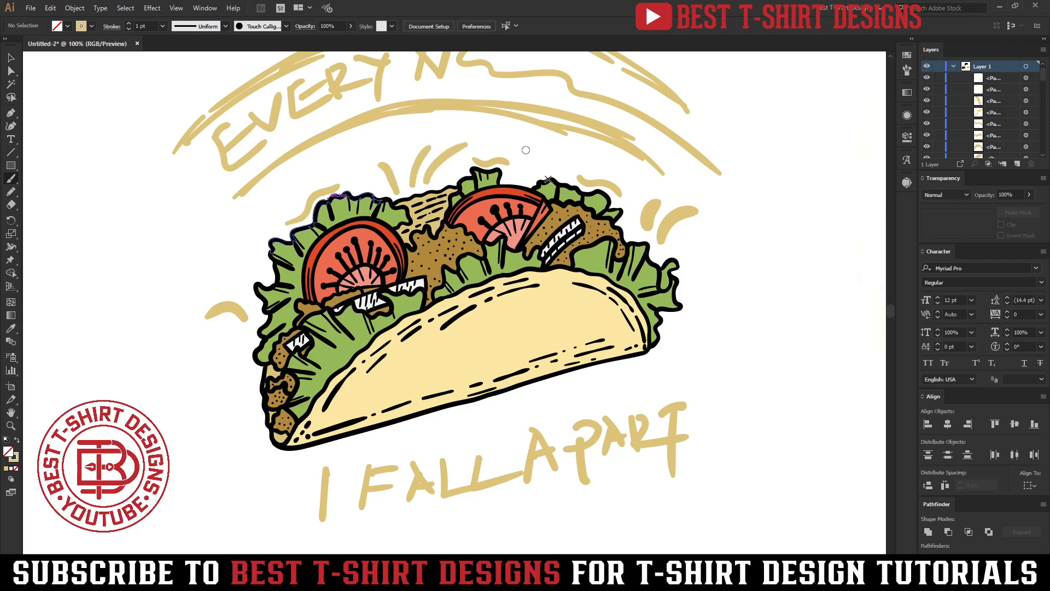
Brush slanted accent lines along the shell's lower edge and a wavy accent beside the right lettuce.
key("ctrl+minus")
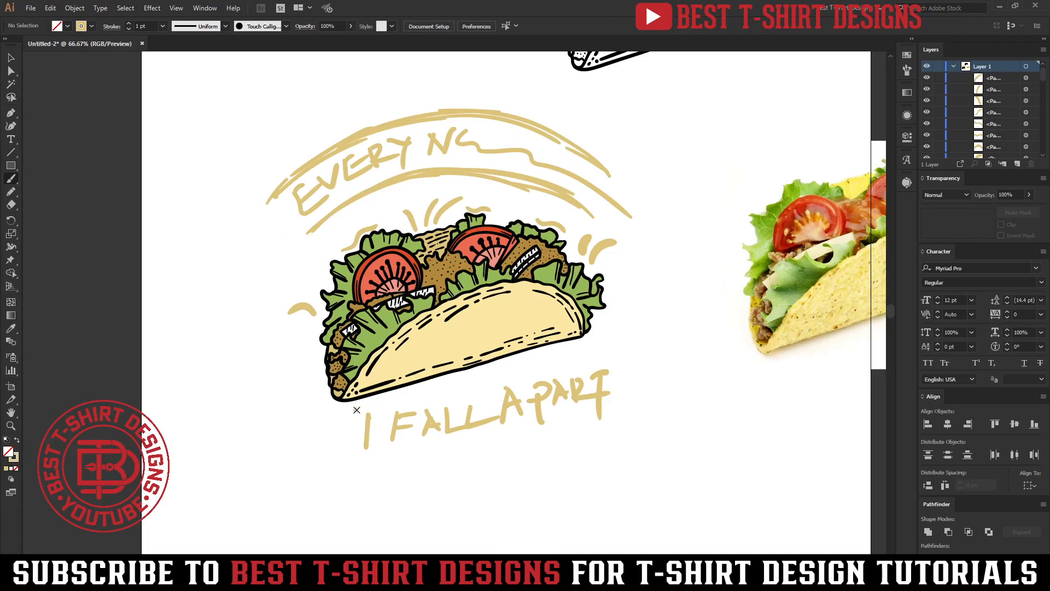
left_click_drag(357, 409, 441, 381)
key("ctrl+z")
mouse_move(369, 405)
left_mouse_down()
mouse_move(552, 353)
mouse_move(613, 313)
mouse_move(615, 282)
left_mouse_up()
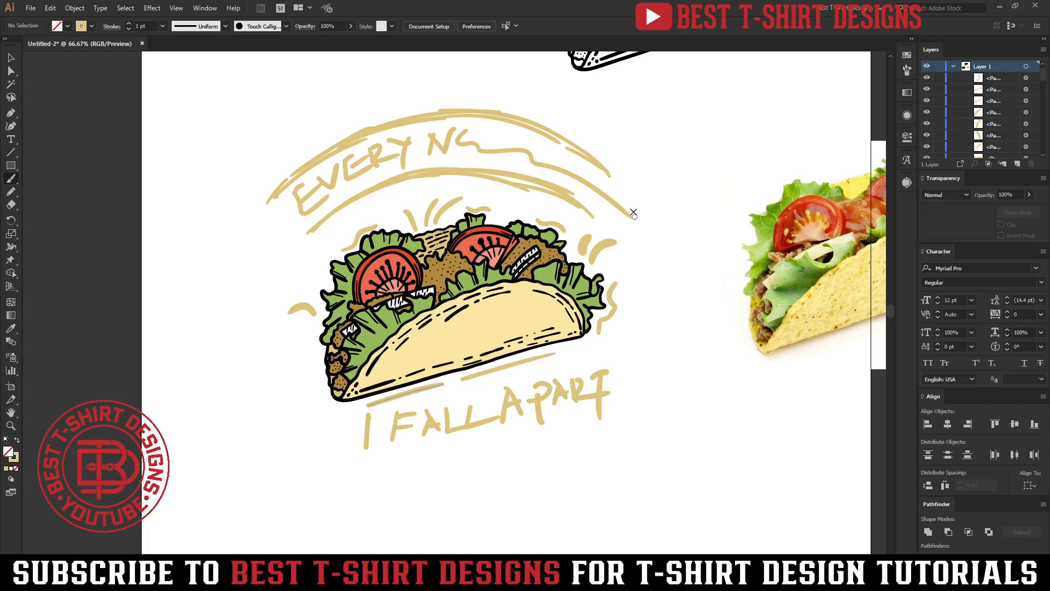
Draw a rectangle about 1227 × 1060 px over the taco and lettering sketch, with black fill and no stroke.
key("v")
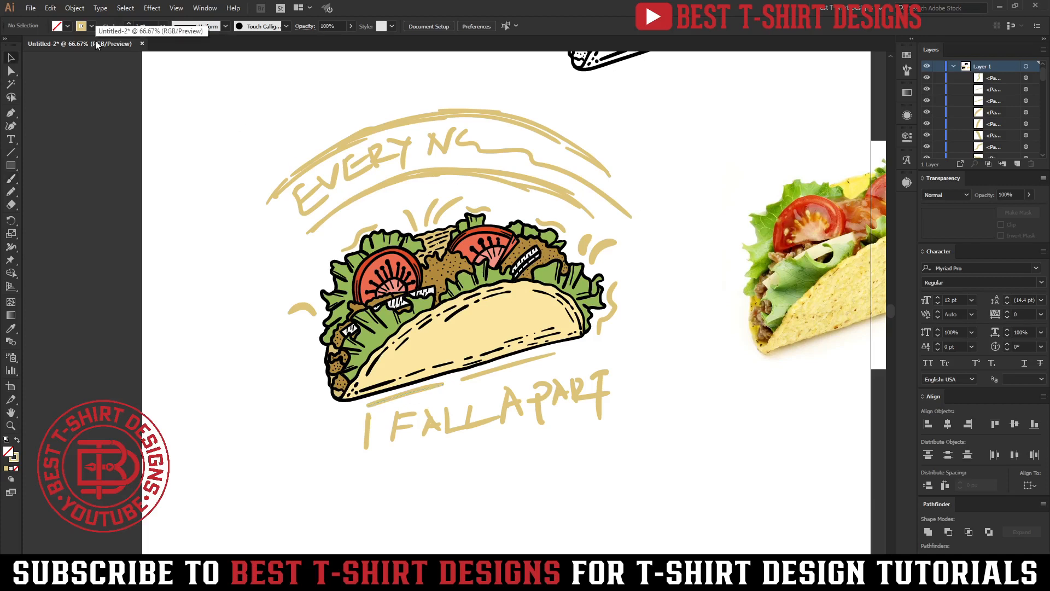
key("shift+x")
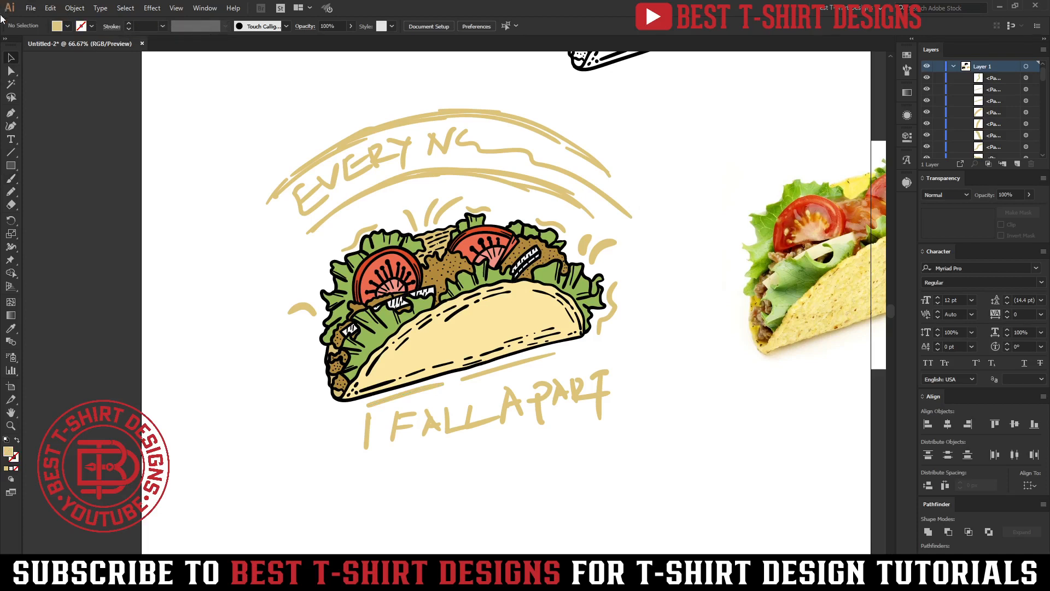
left_click(61, 27)
left_click(32, 44)
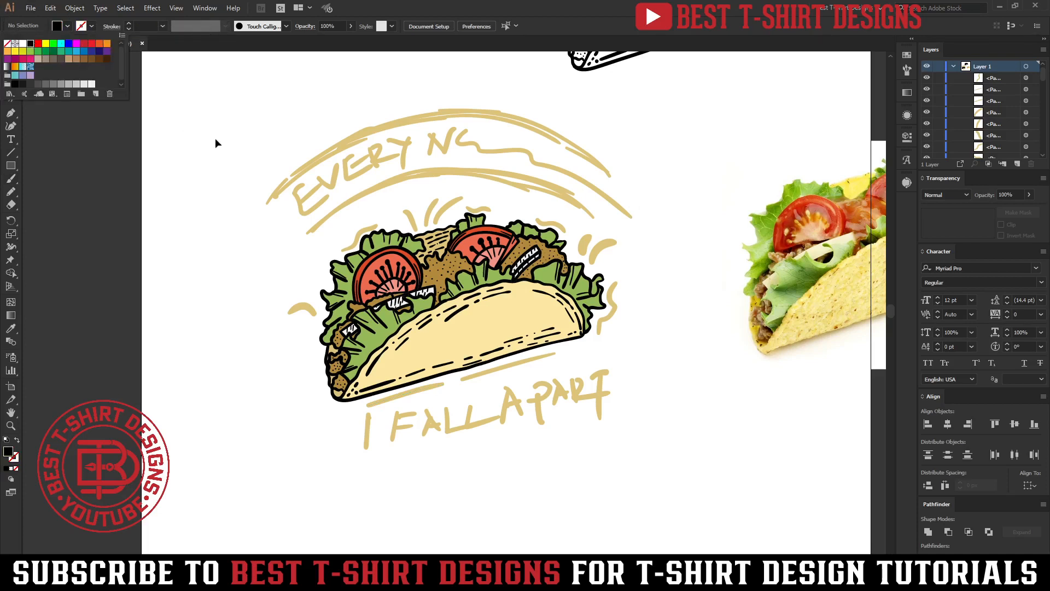
key("m")
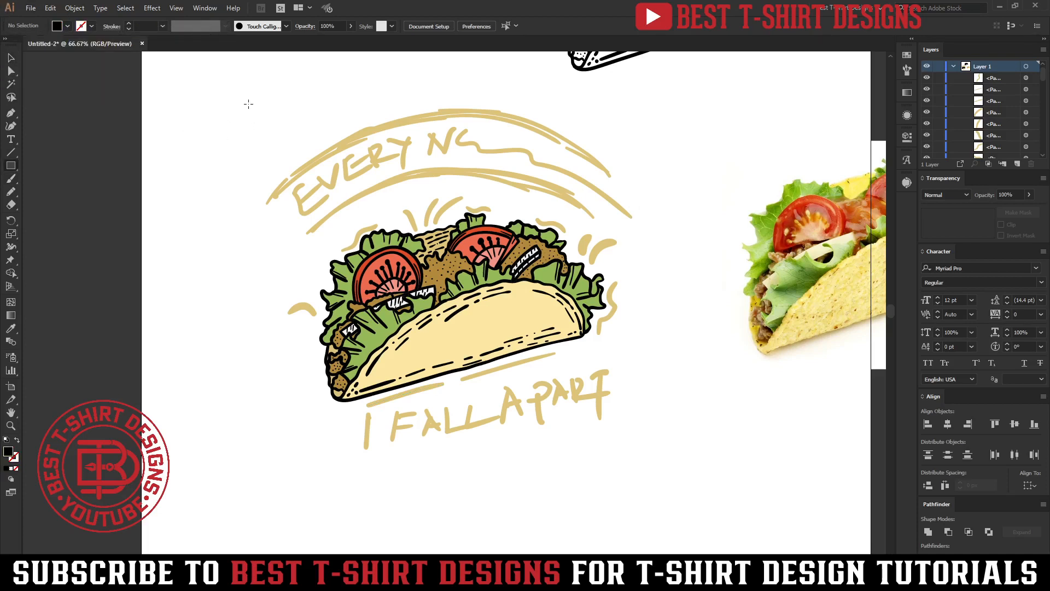
left_click_drag(233, 92, 681, 479)
Send the black rectangle behind the taco and sketched lettering, and deselect it.
right_click(526, 299)
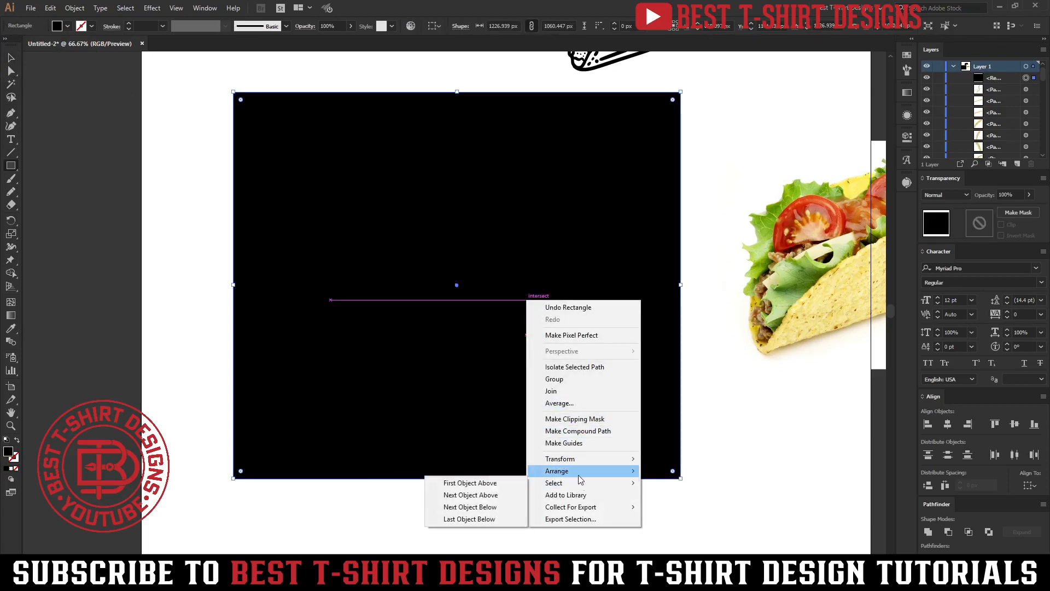
mouse_move(569, 477)
left_click(471, 507)
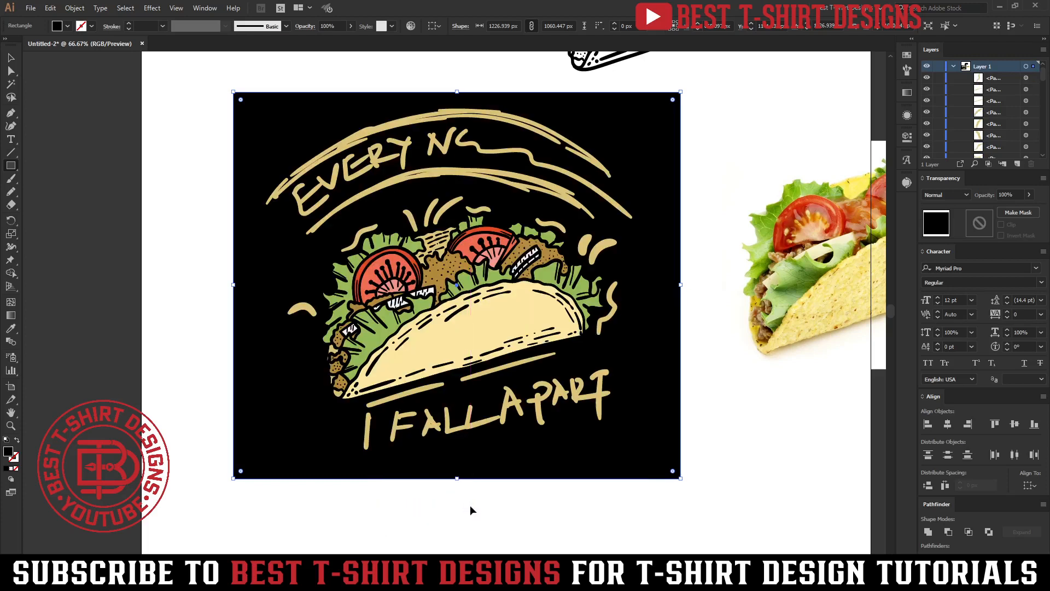
key("ctrl+shift+a")
key("v")
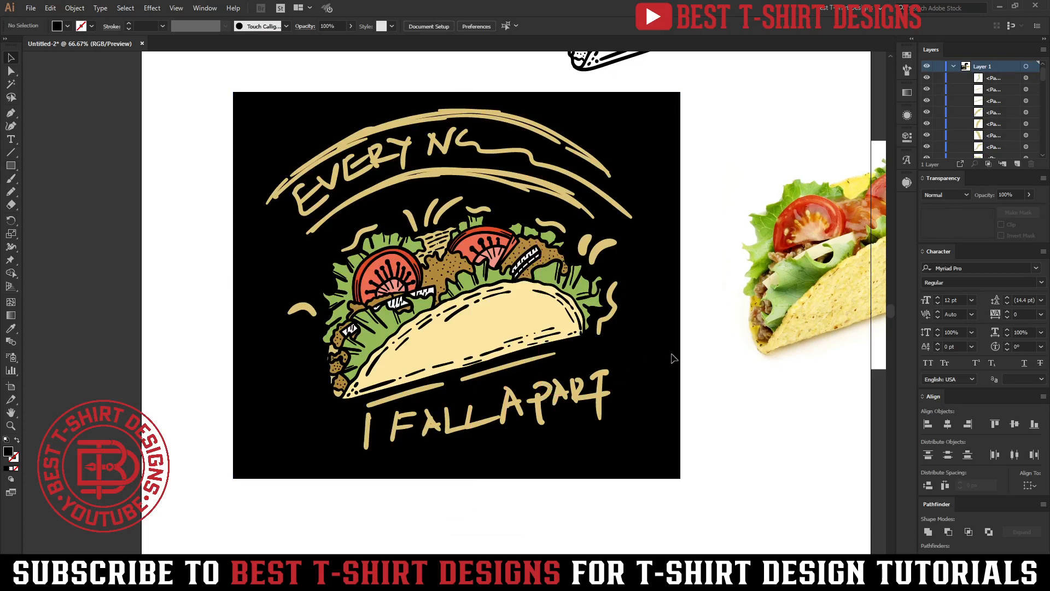
scroll(673, 358, "up", 1)
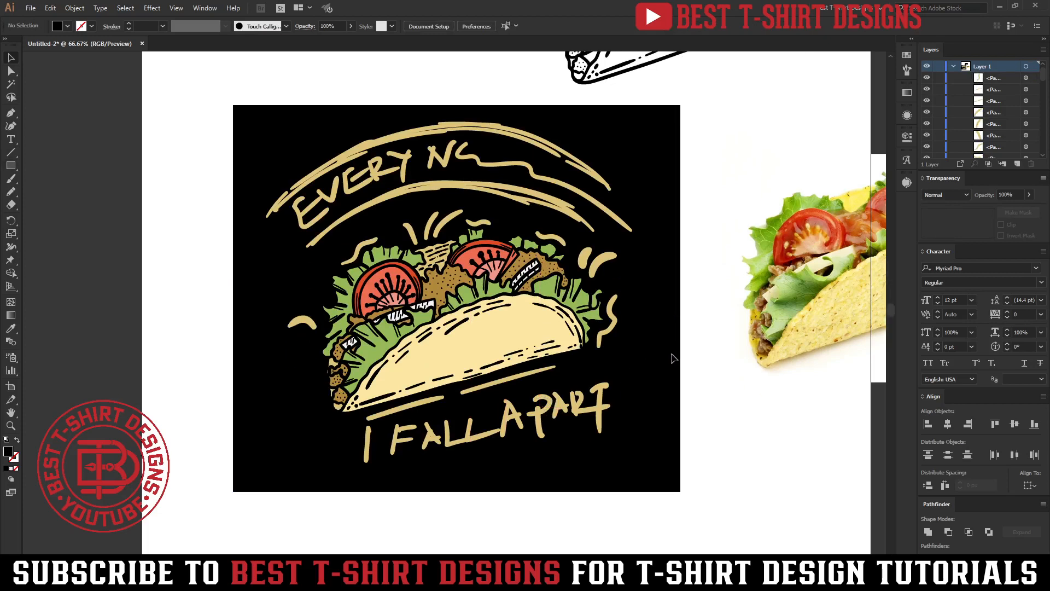